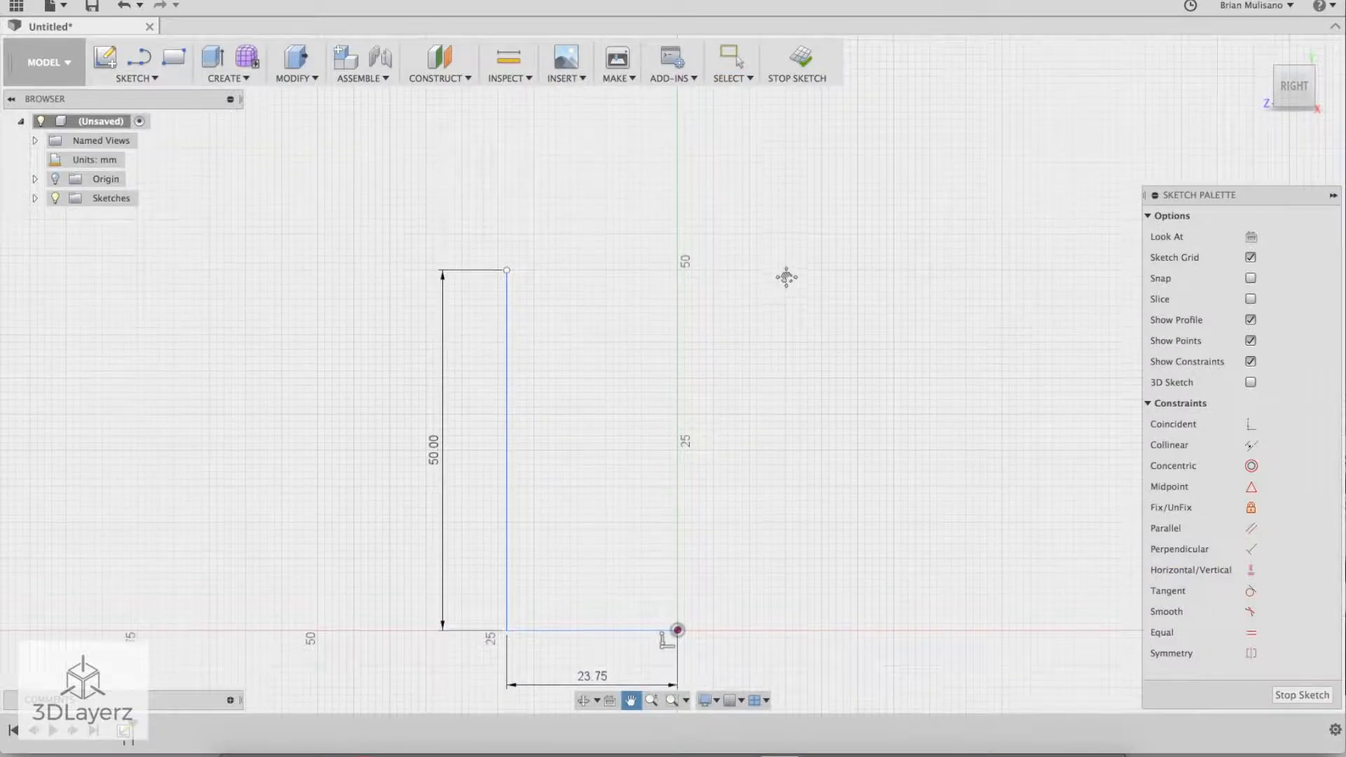
Step: Sketch a three-point spline from the upper end of the 50 mm line through an intermediate point to the vertical axis
key("Escape")
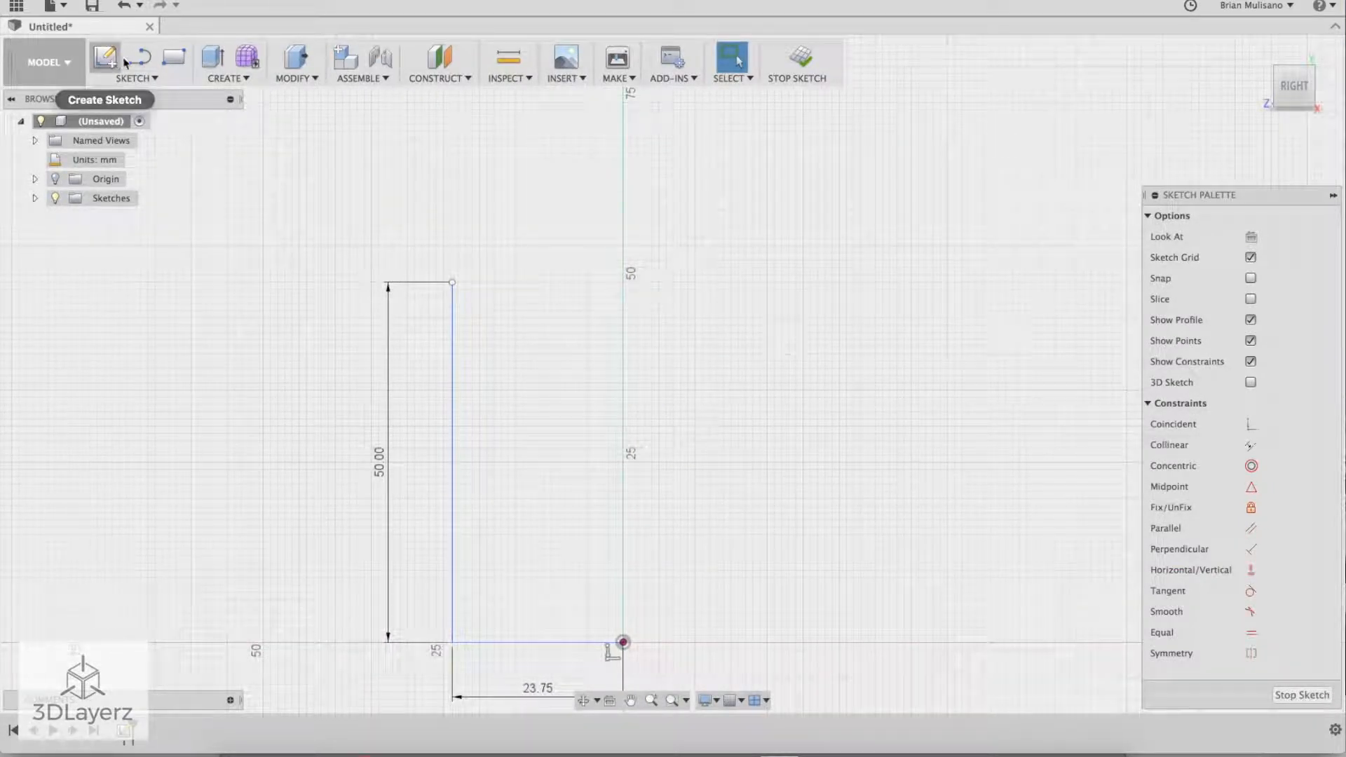
left_click(140, 78)
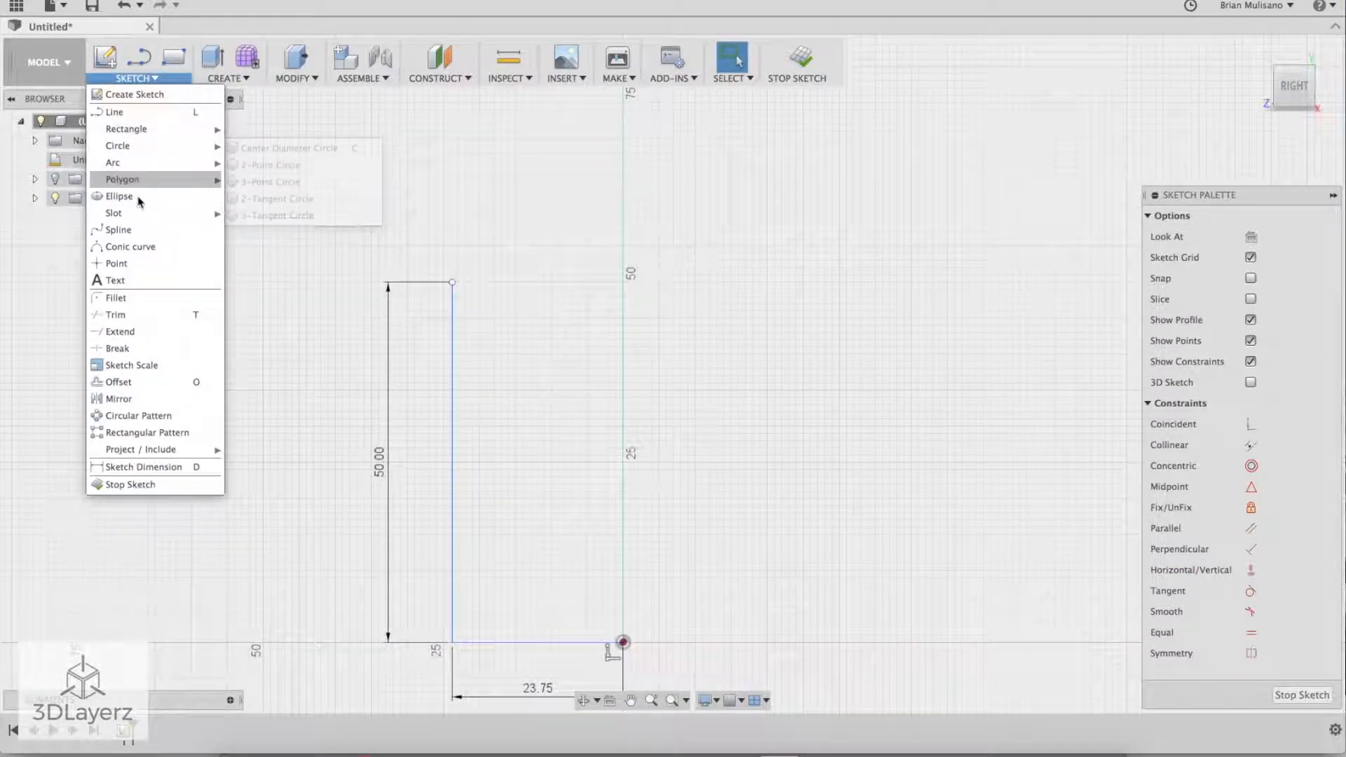
left_click(211, 230)
left_click(453, 282)
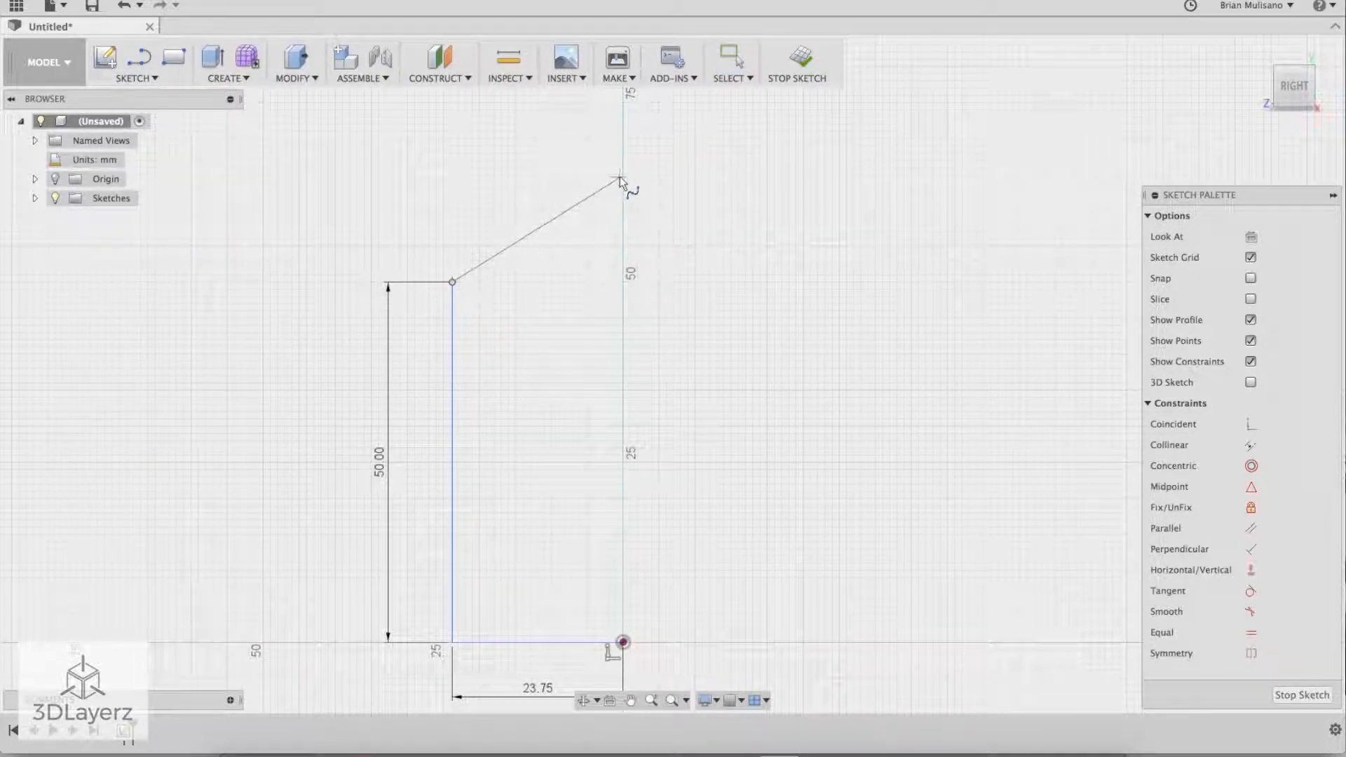
left_click(520, 218)
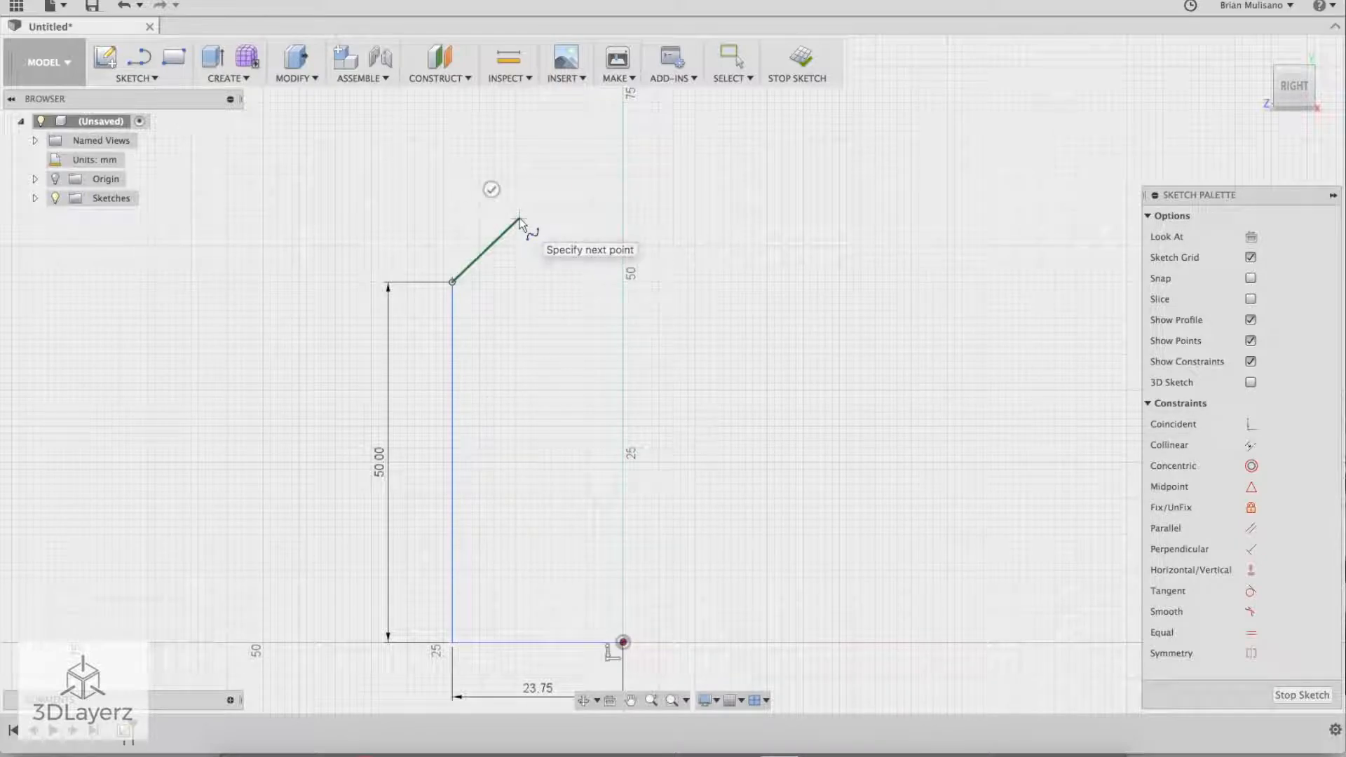
left_click(623, 200)
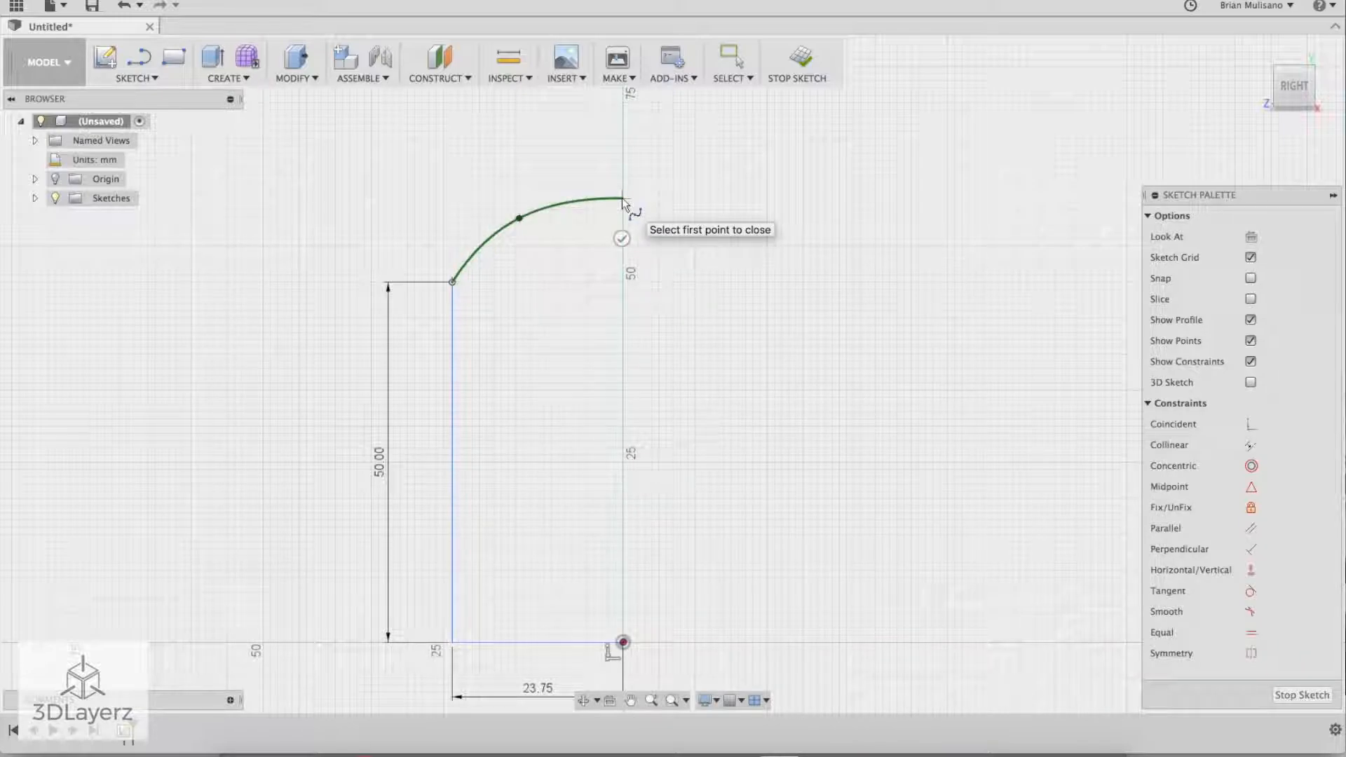
left_click(622, 238)
left_click(139, 57)
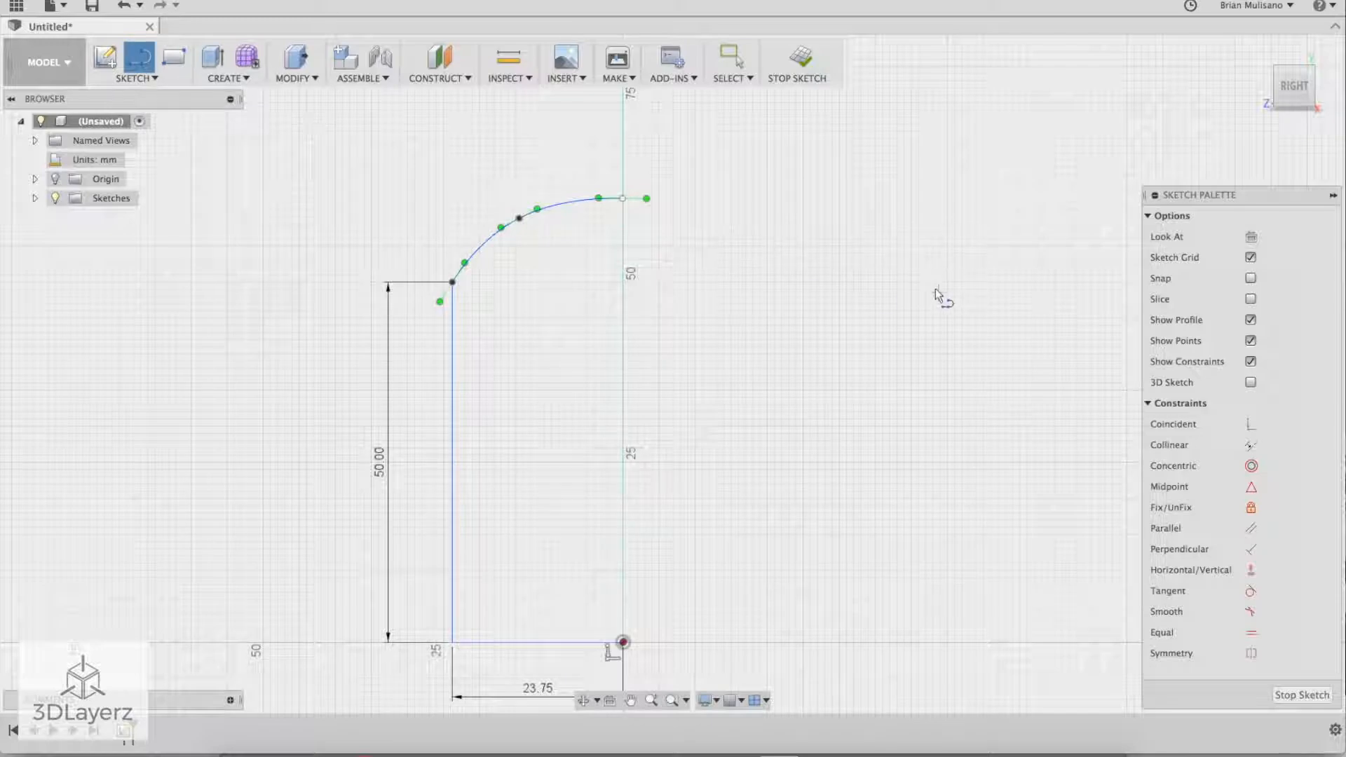
left_click(622, 199)
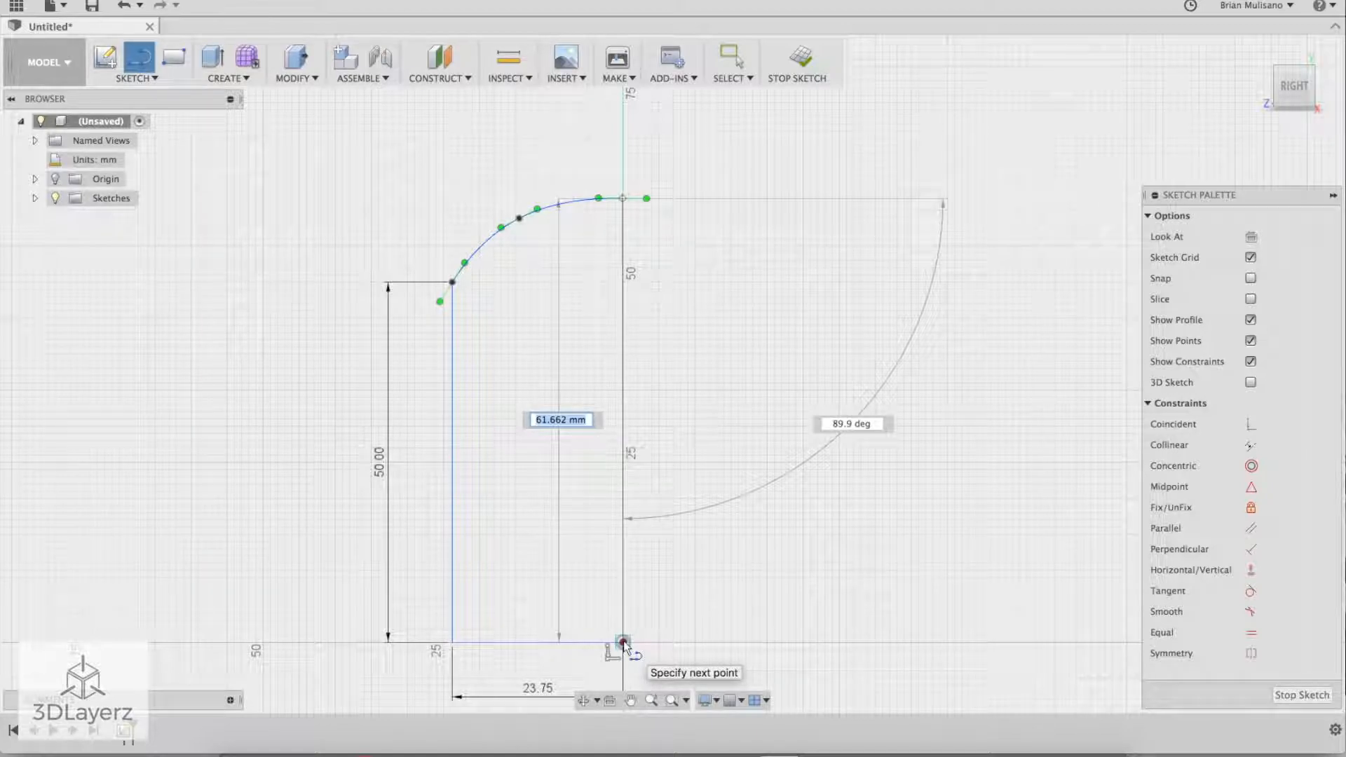
key("Escape")
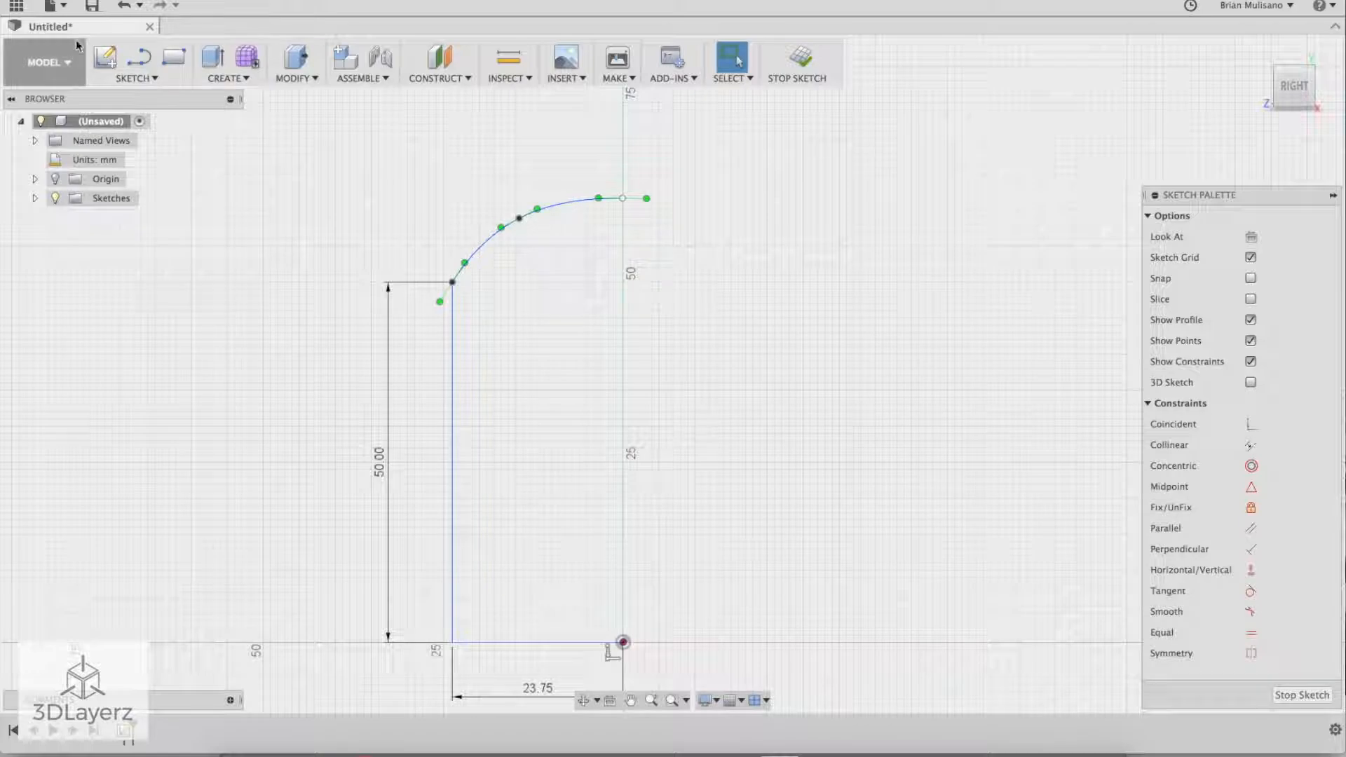
Step: Delete the spline and its fit points from the sketch
mouse_move(404, 151)
left_mouse_down()
mouse_move(739, 309)
mouse_move(755, 283)
left_mouse_up()
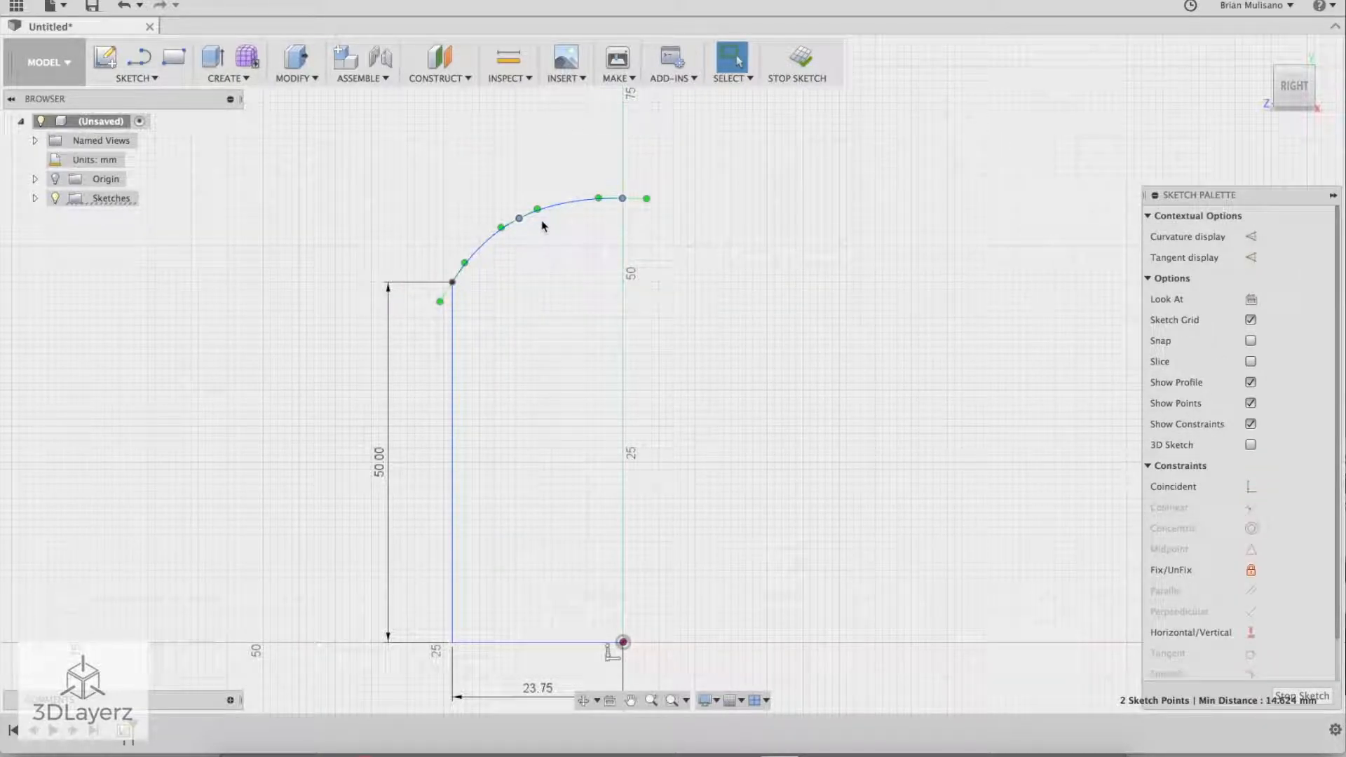
key("Delete")
left_click(511, 234)
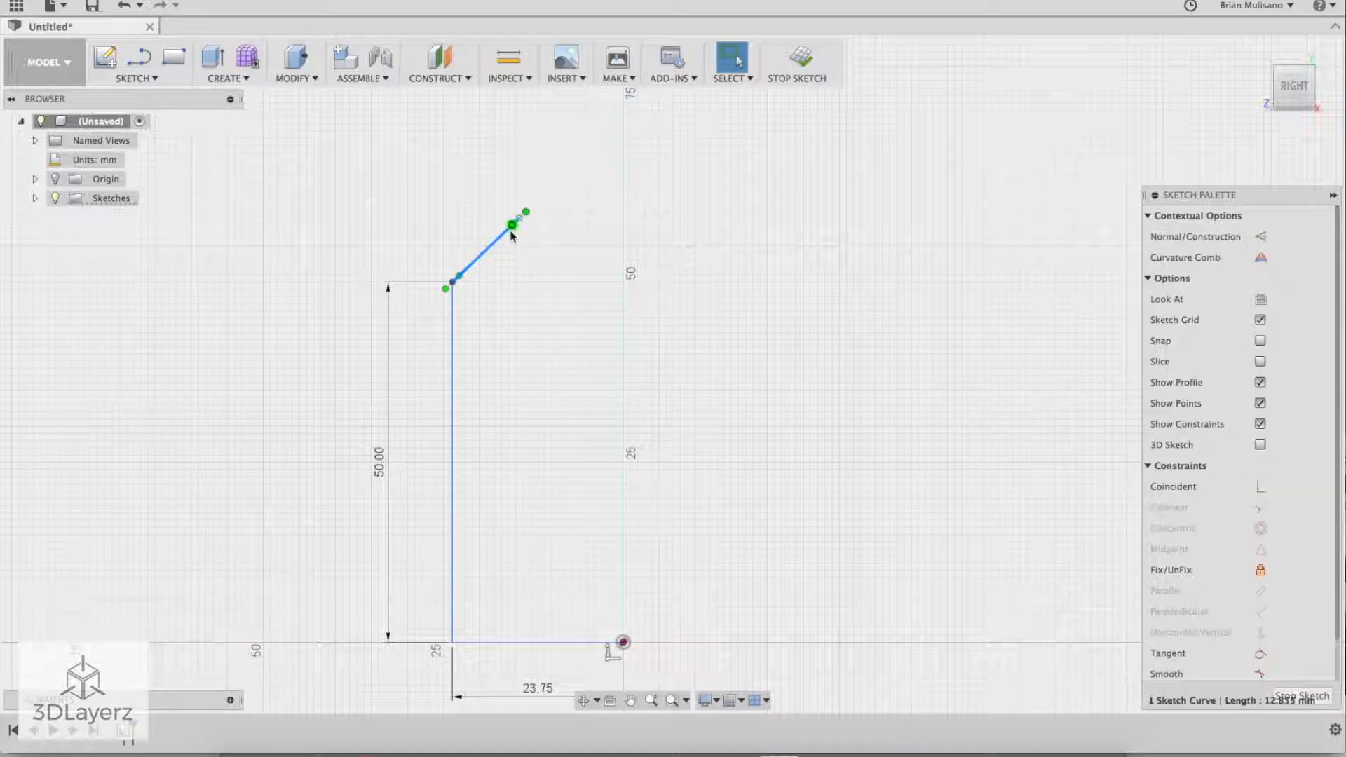
key("Delete")
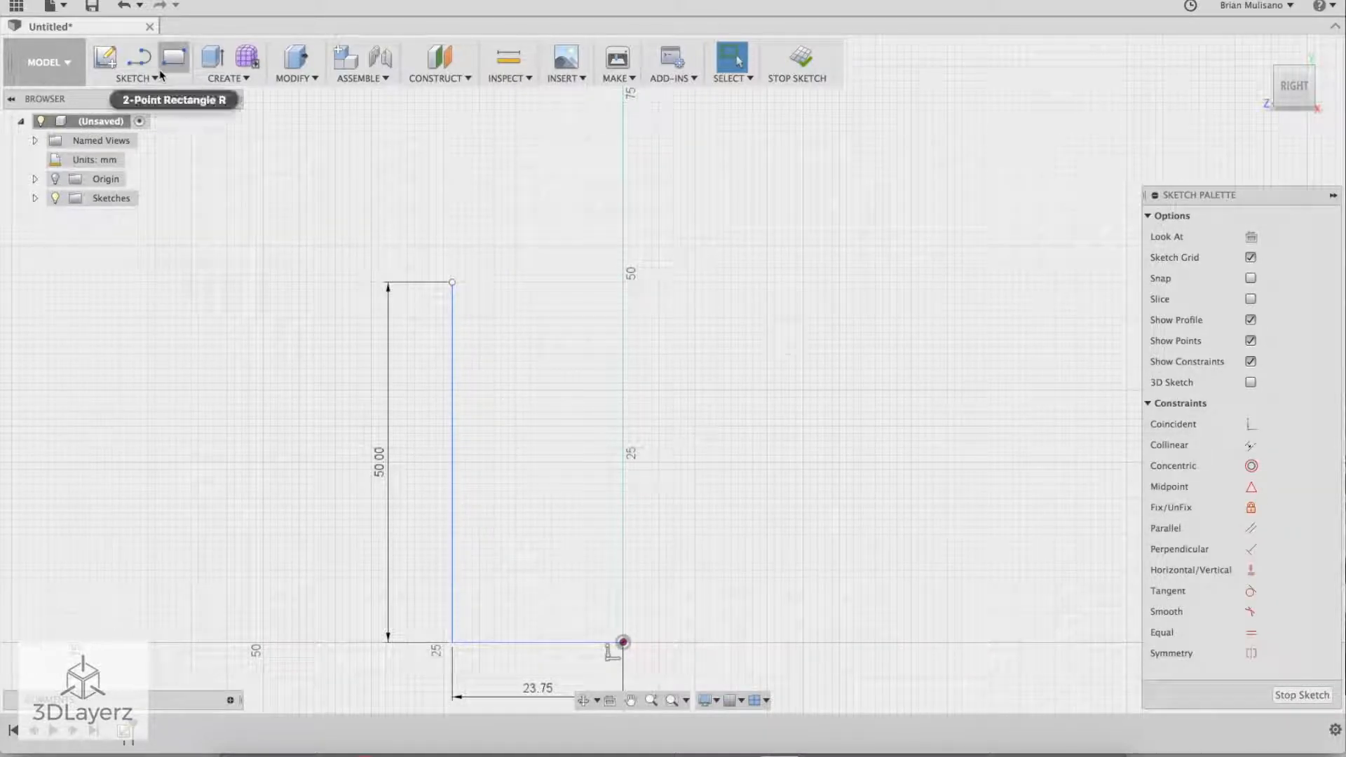
Step: Draw a 57.5 mm vertical line upward from the origin
left_click(140, 60)
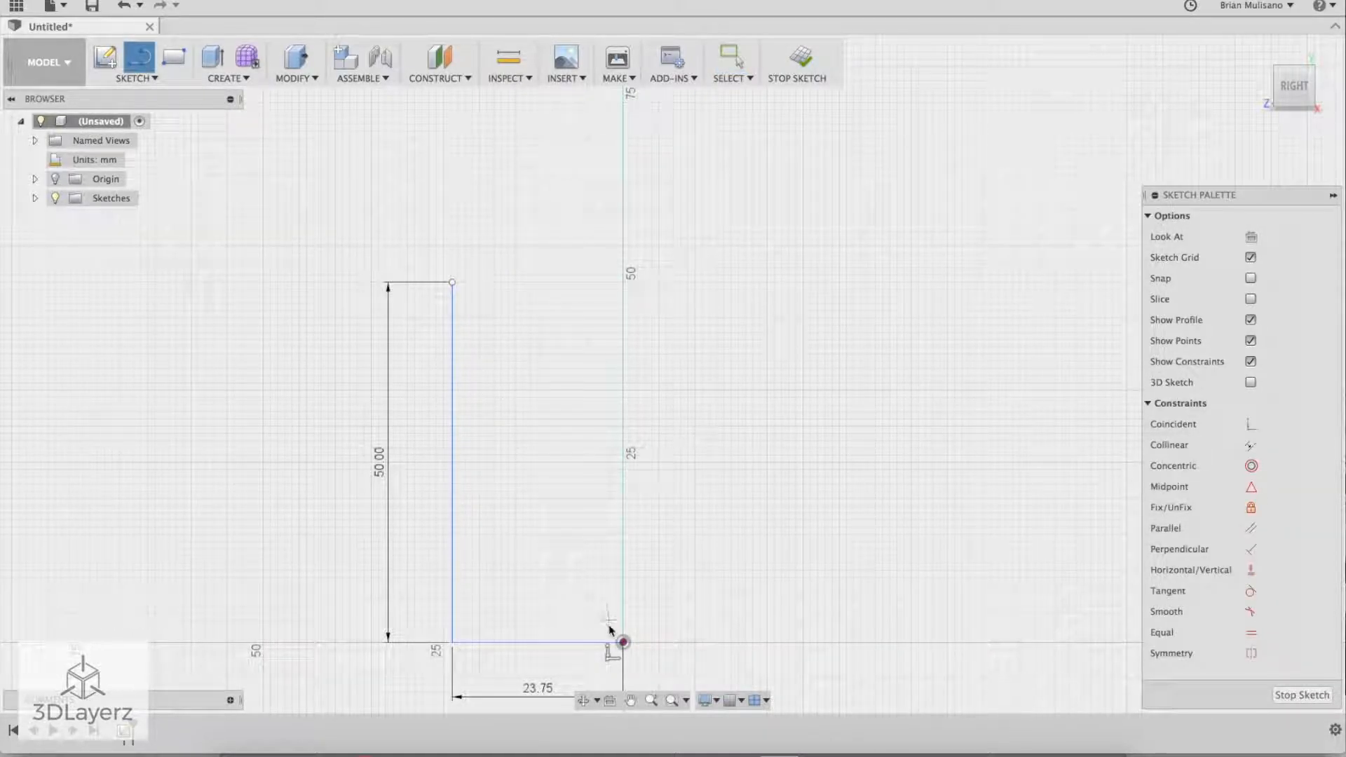
left_click(624, 643)
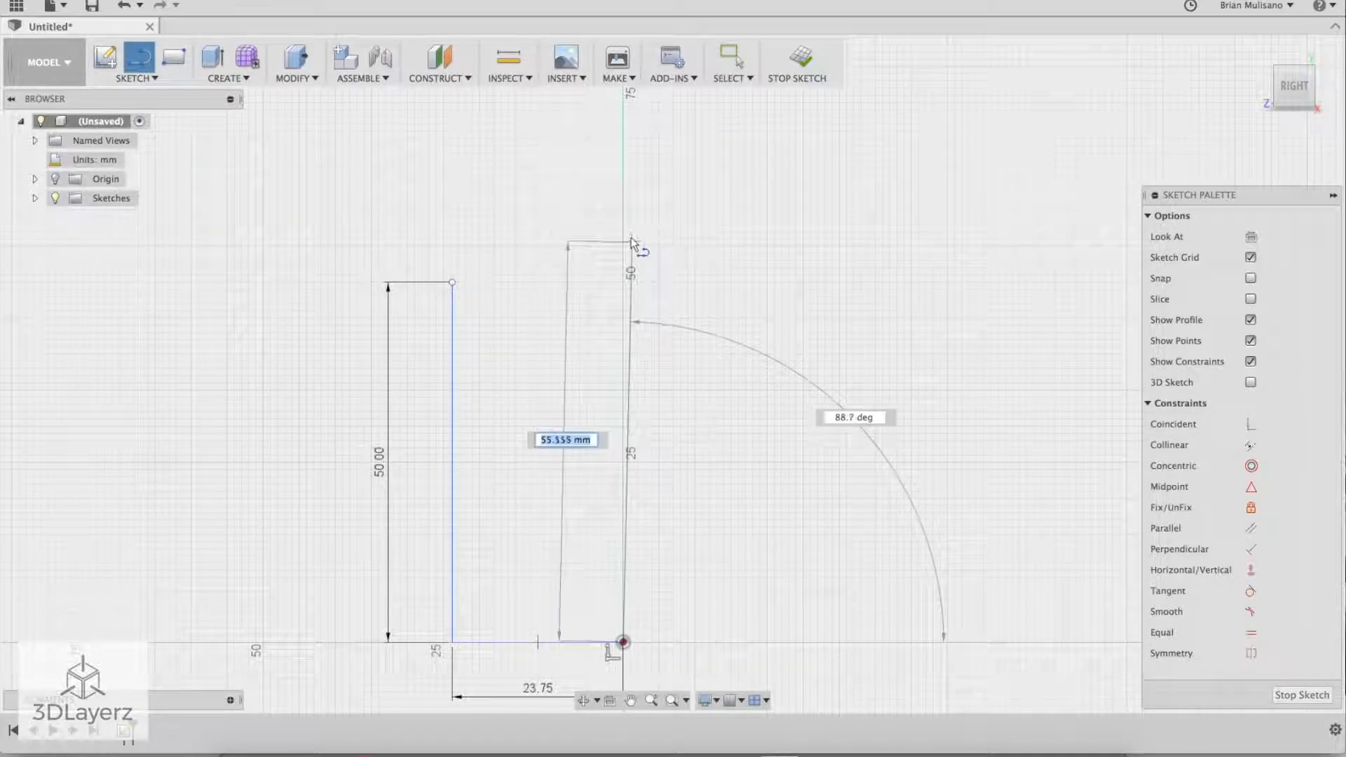
type("55")
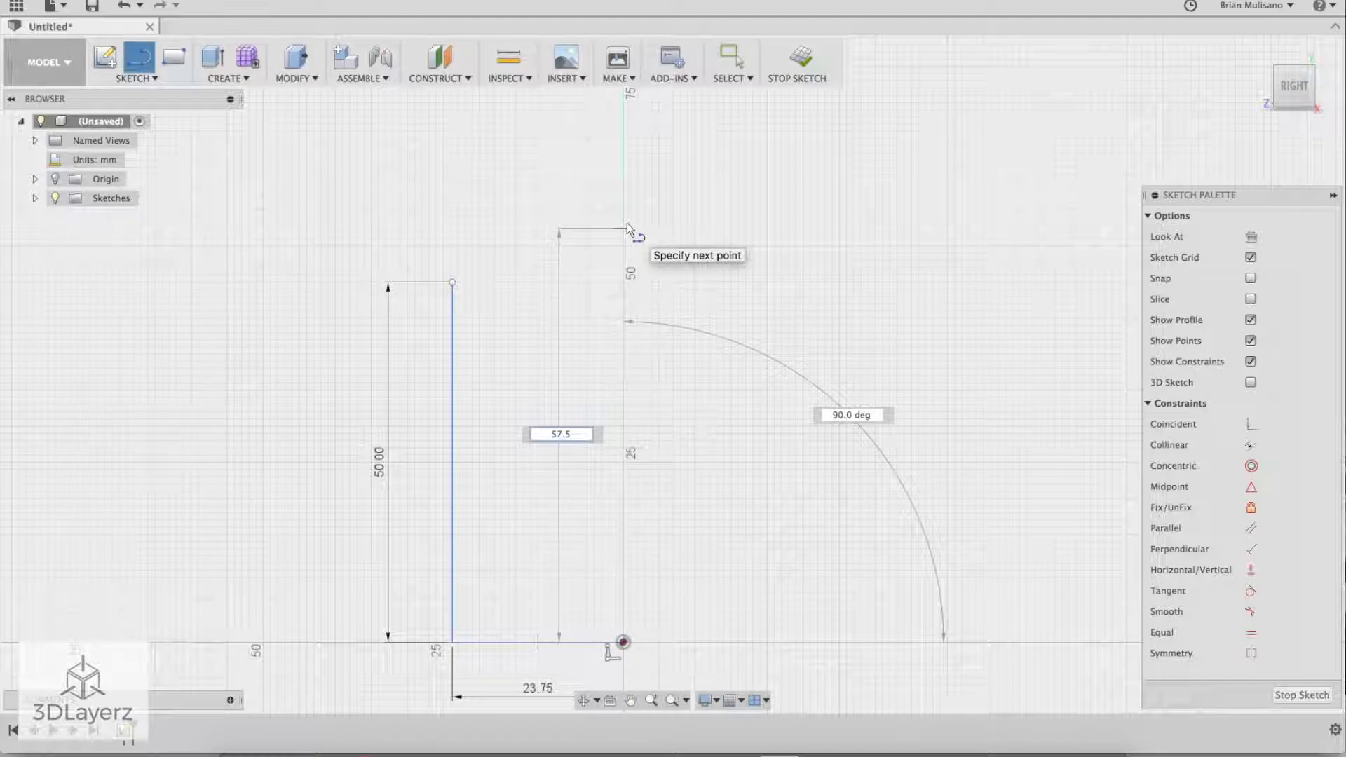
key("Return")
key("Escape")
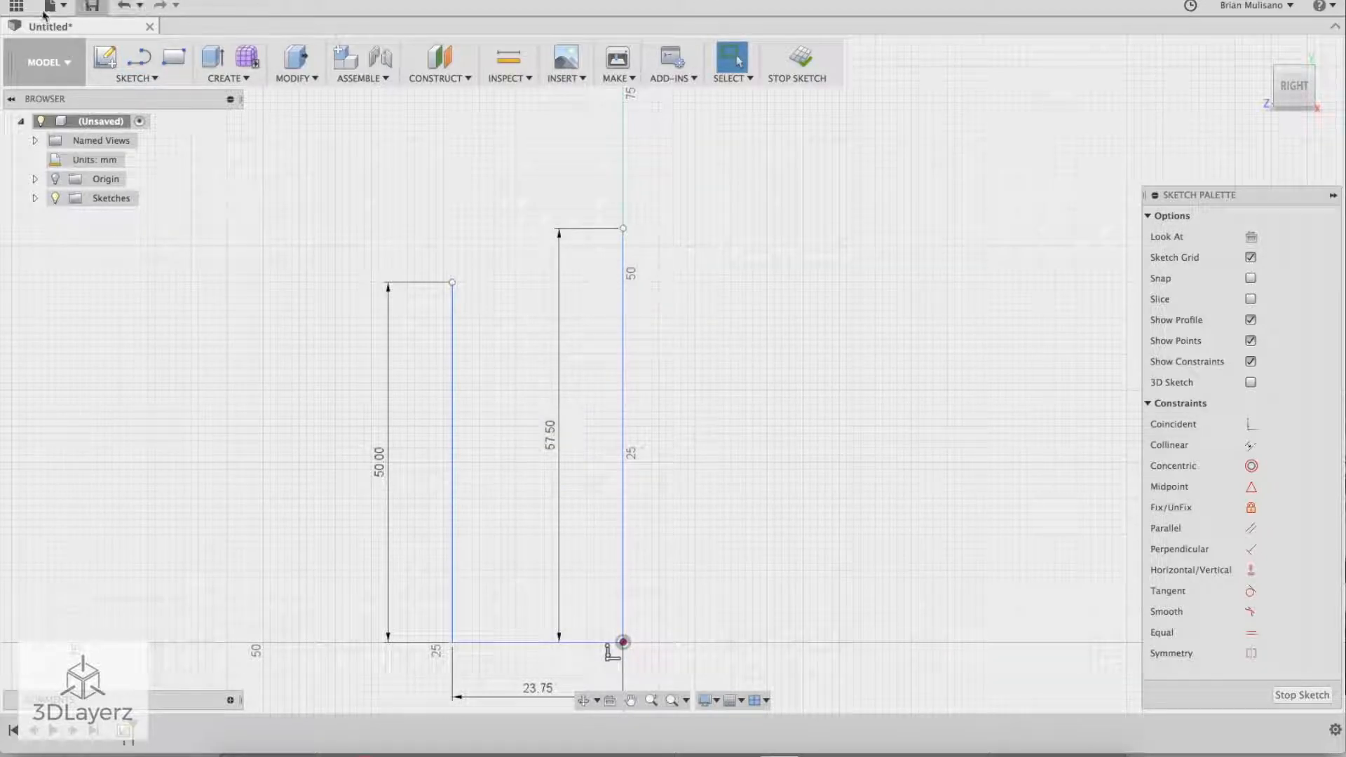
Step: Draw a conic curve joining the upper ends of the two vertical lines, bulging outward with a rho of about 0.75
left_click(123, 79)
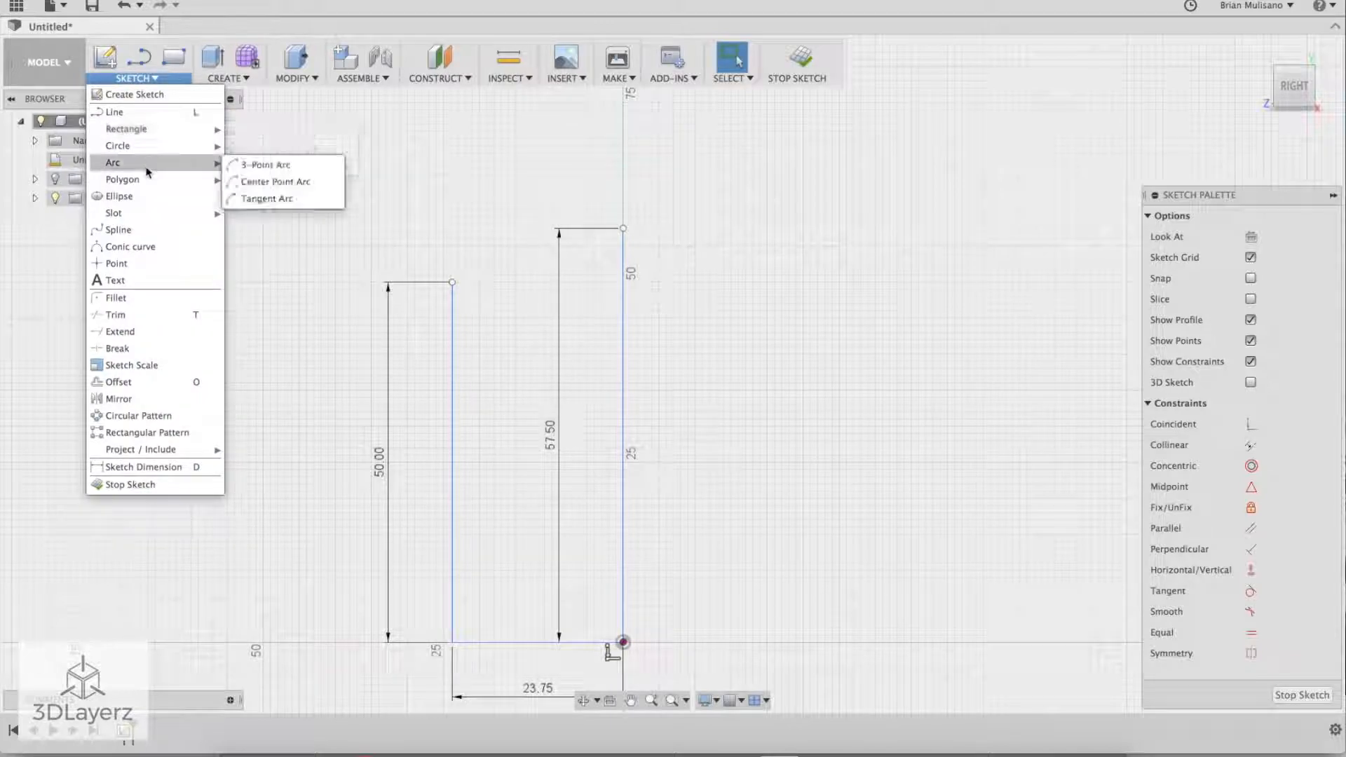
left_click(136, 248)
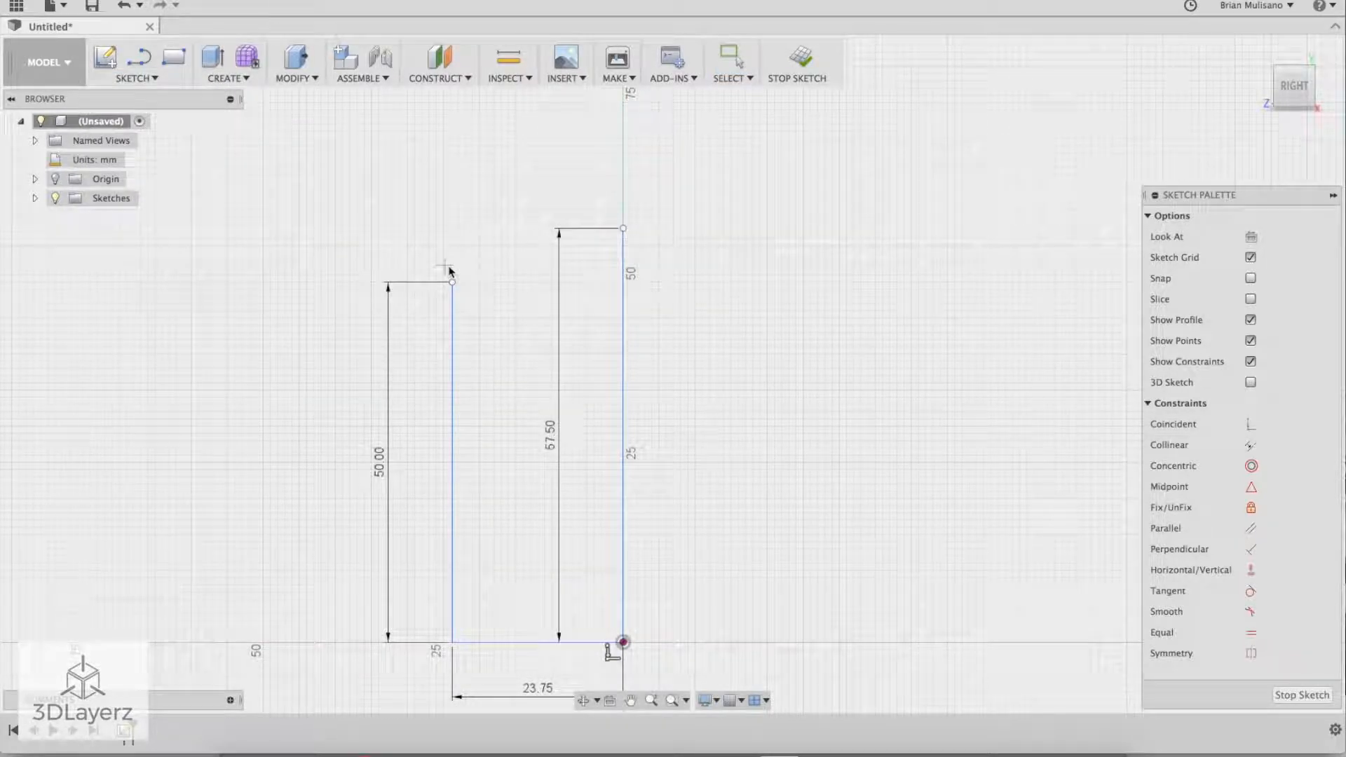
left_click(452, 283)
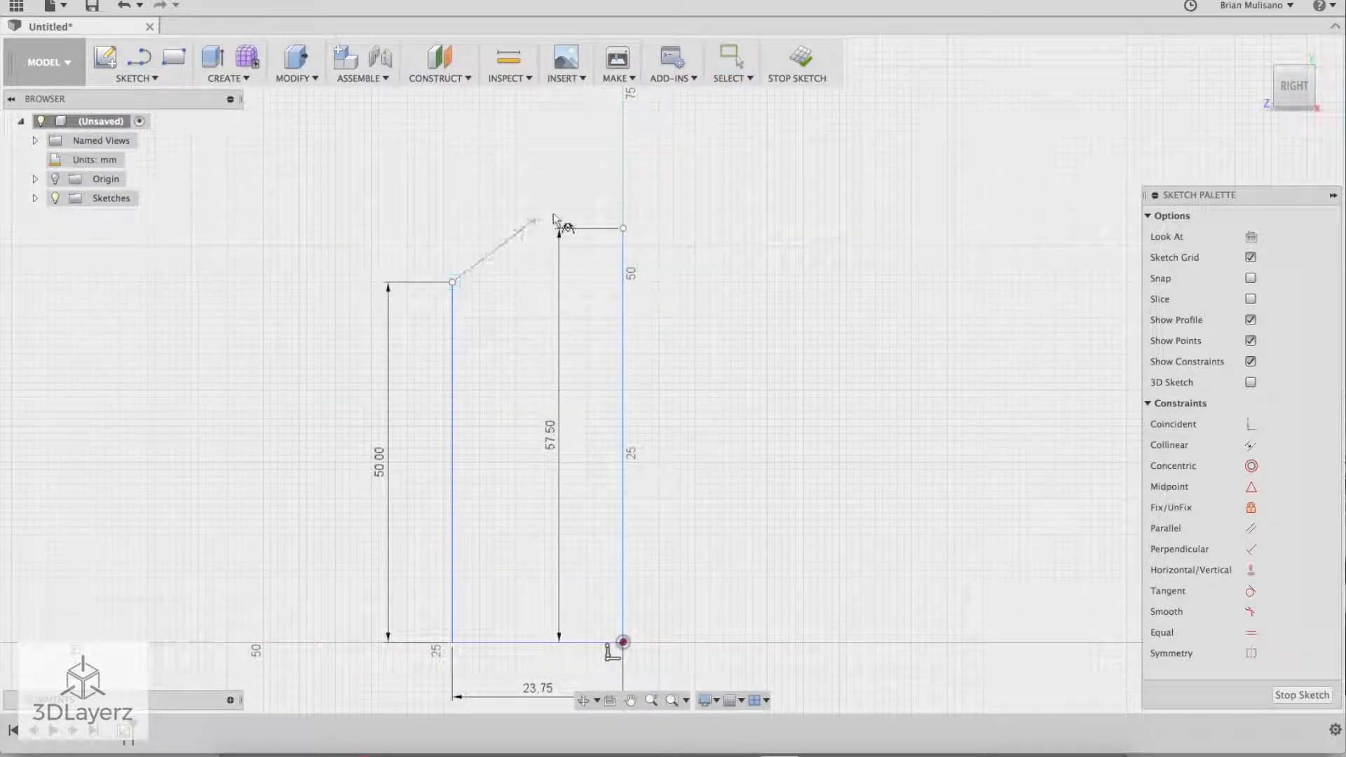
left_click(624, 228)
left_click(524, 240)
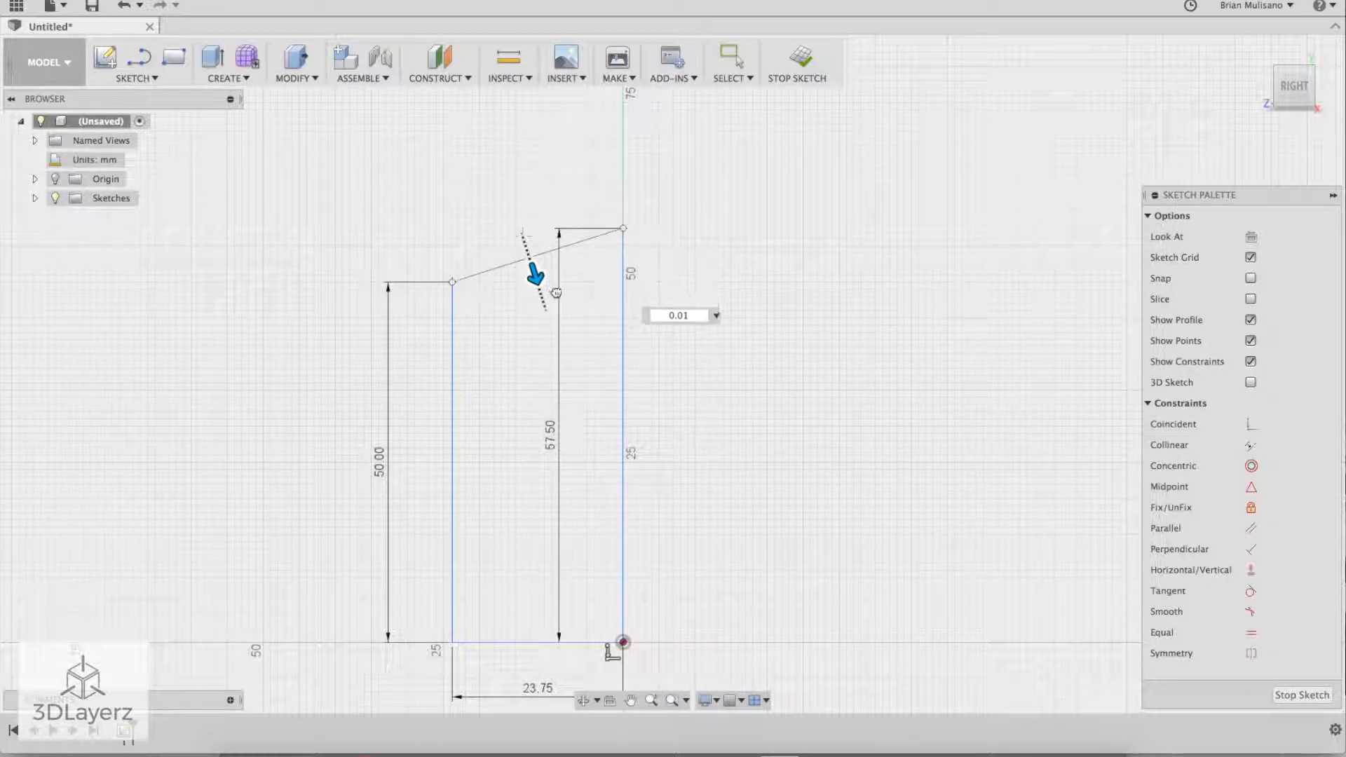
left_click_drag(532, 265, 527, 262)
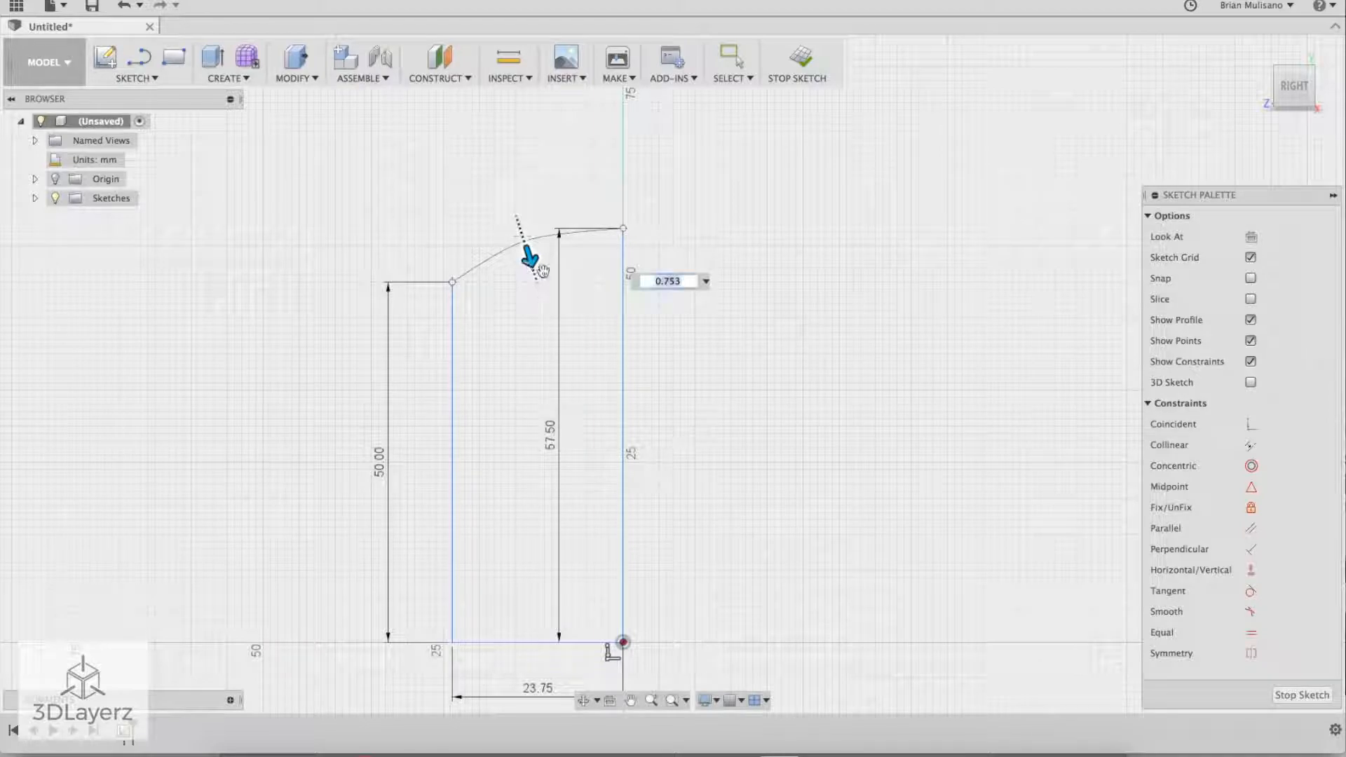
key("Return")
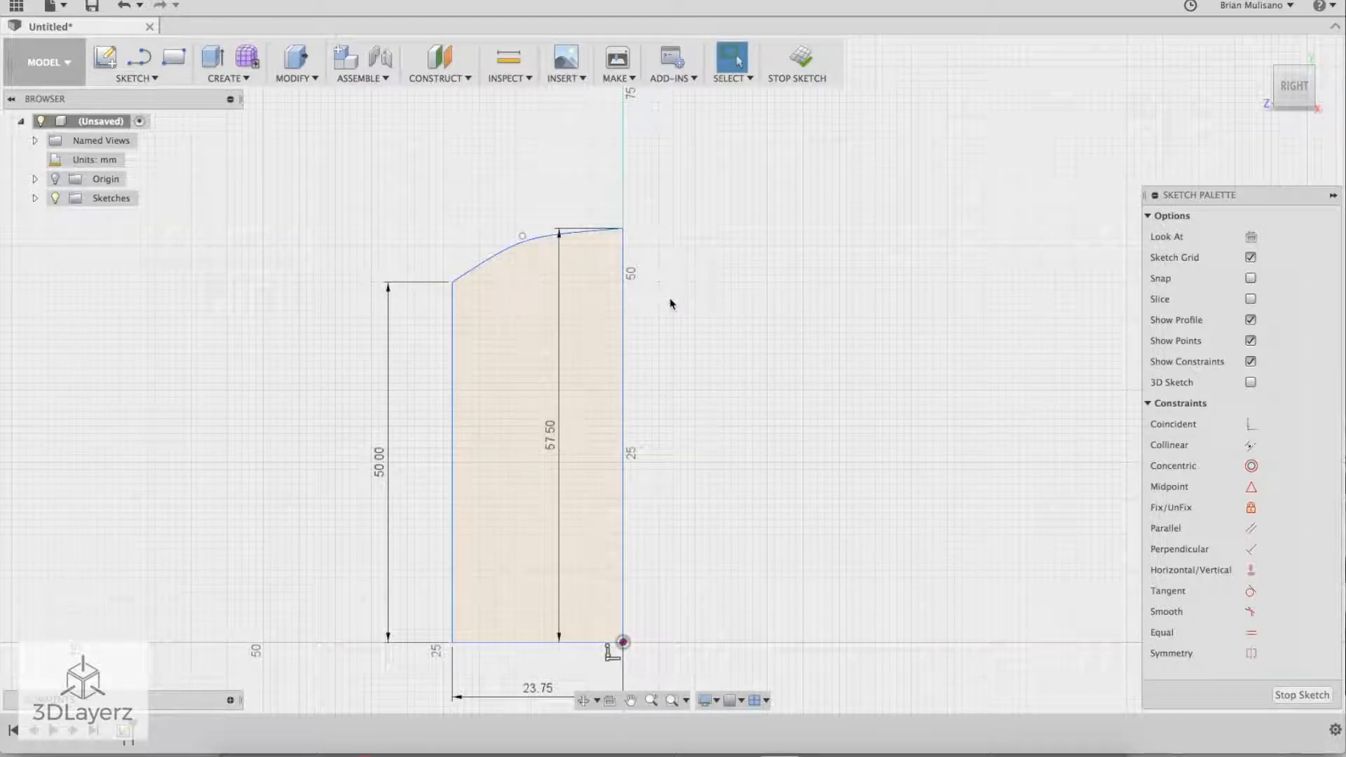
scroll(639, 315, "up", 2)
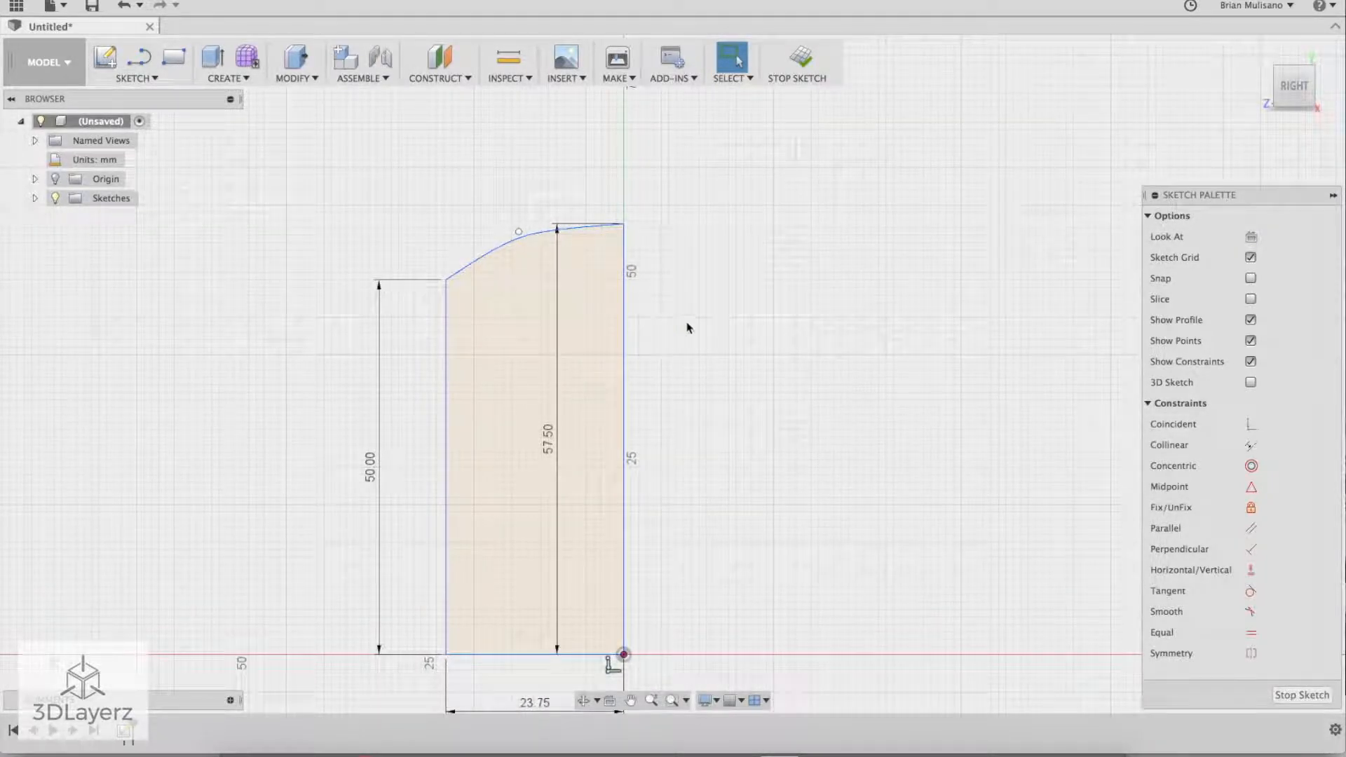
left_click(1259, 51)
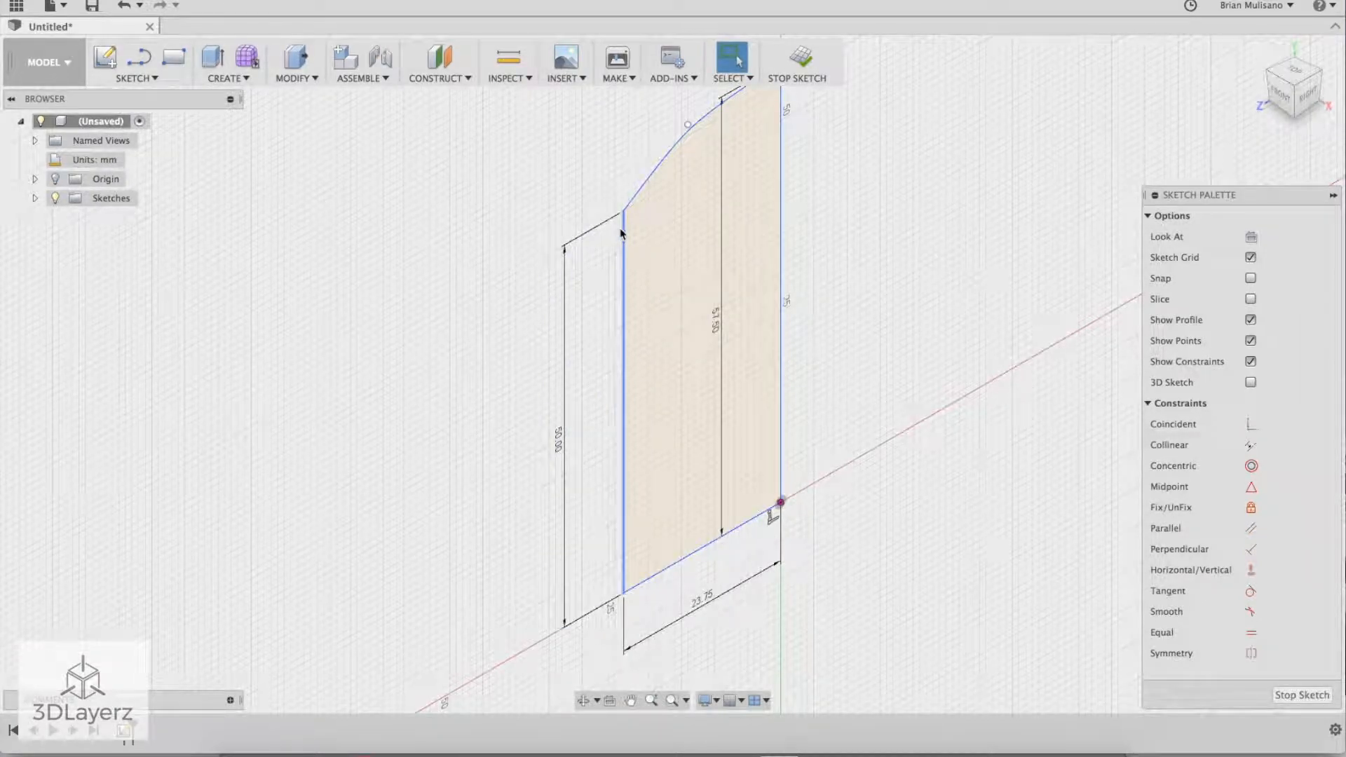
left_click(629, 205)
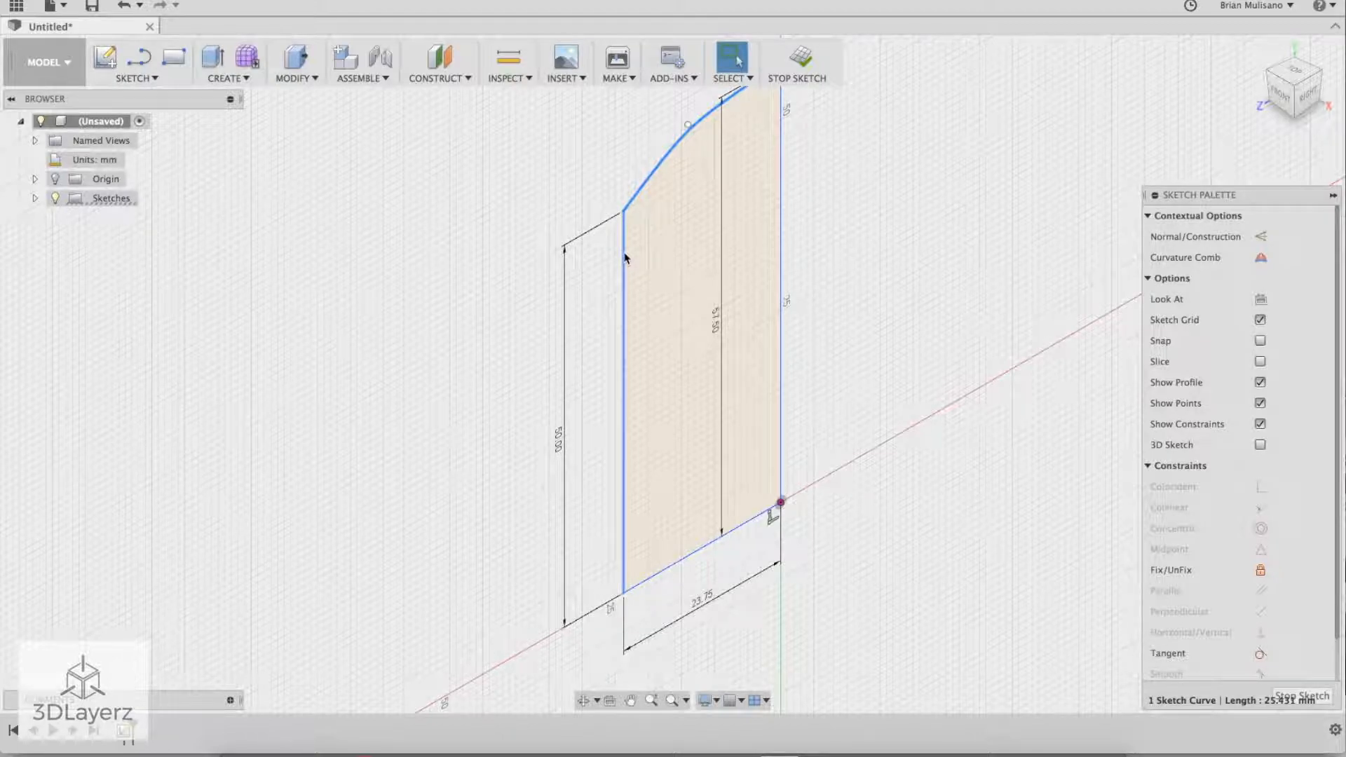
right_click(627, 258)
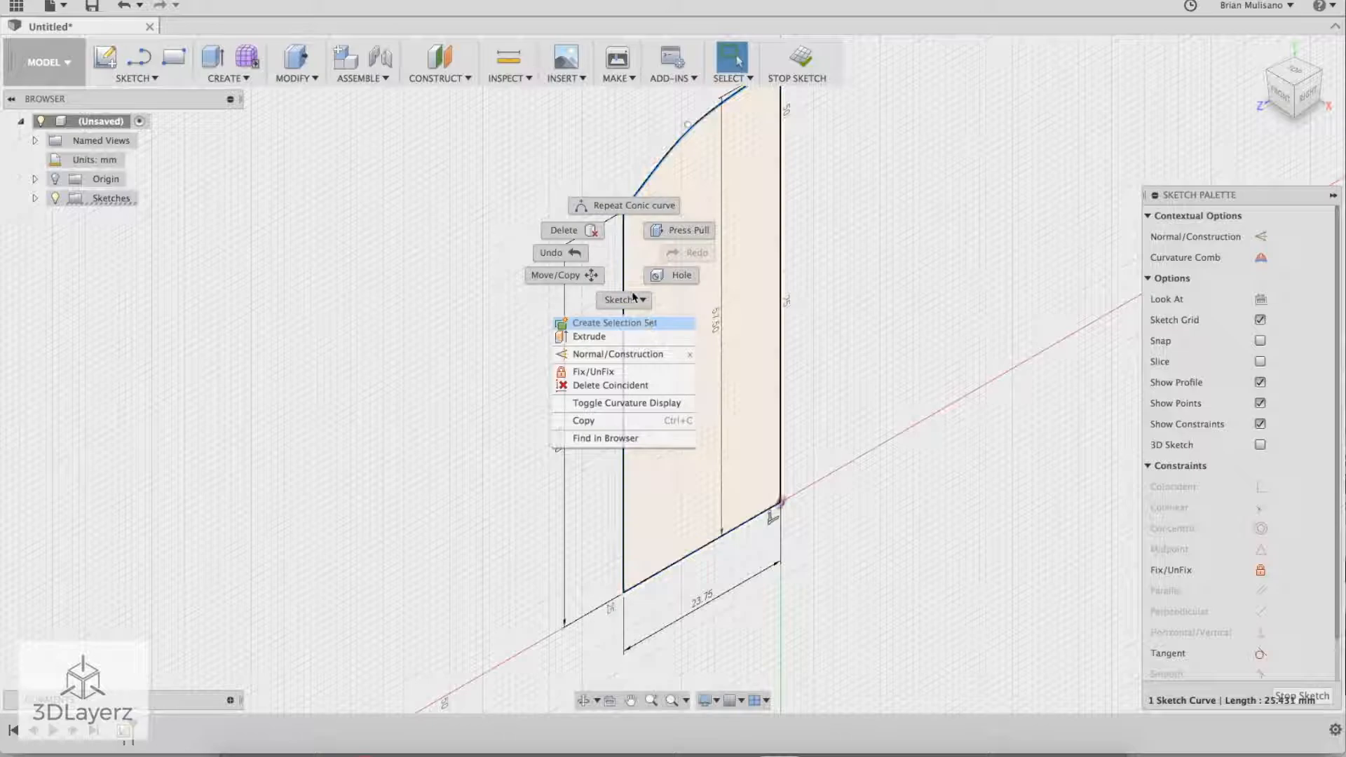
key("Escape")
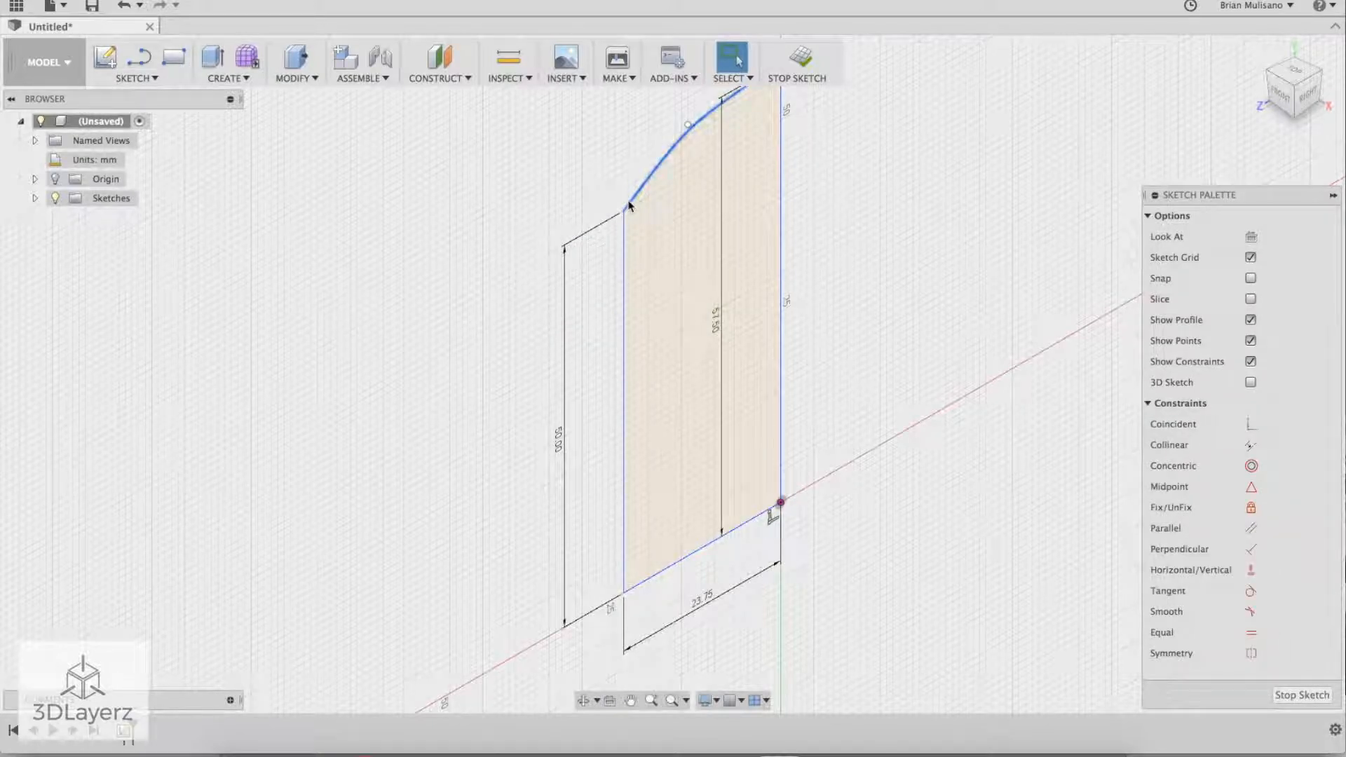
left_click(629, 204)
left_click(622, 262, "shift")
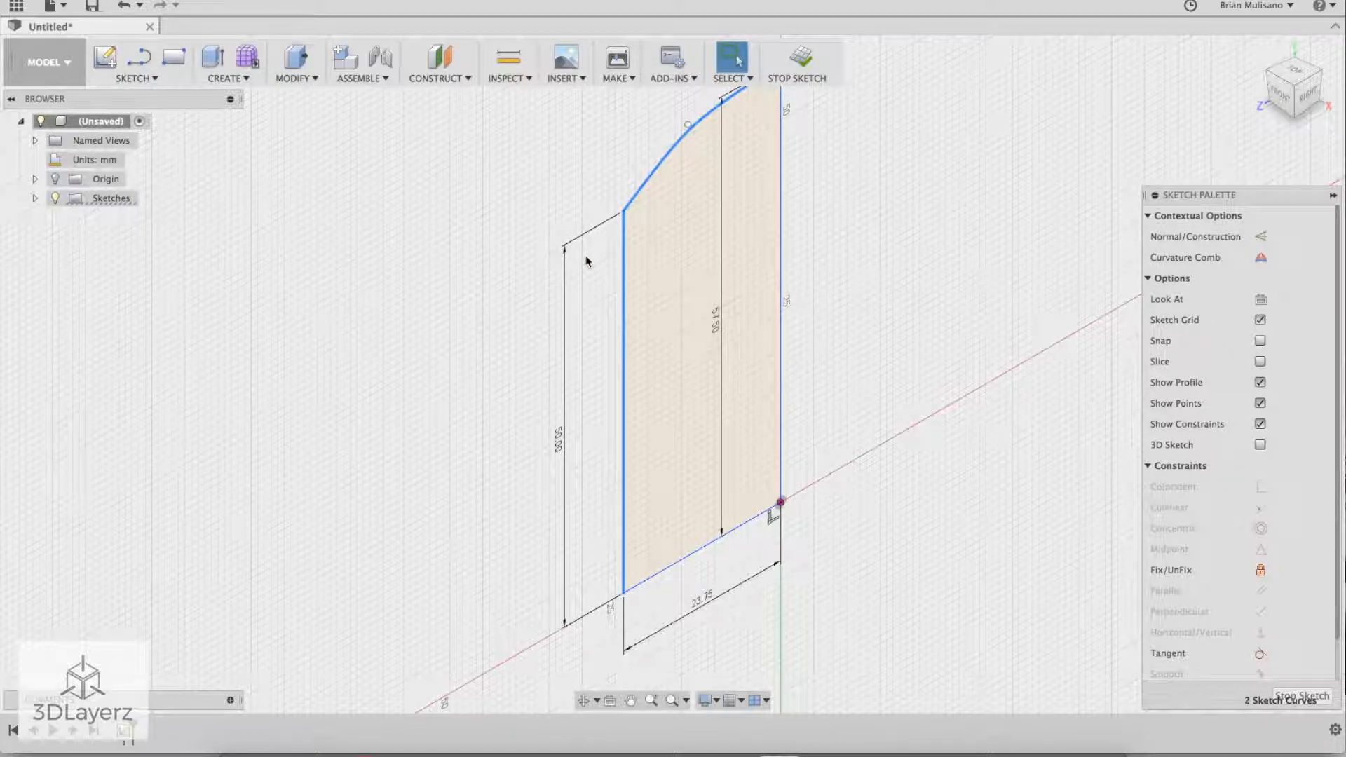
Step: Extrude the closed profile to two sides as a new body, with a distance of 1.25 mm on each side
left_click(297, 60)
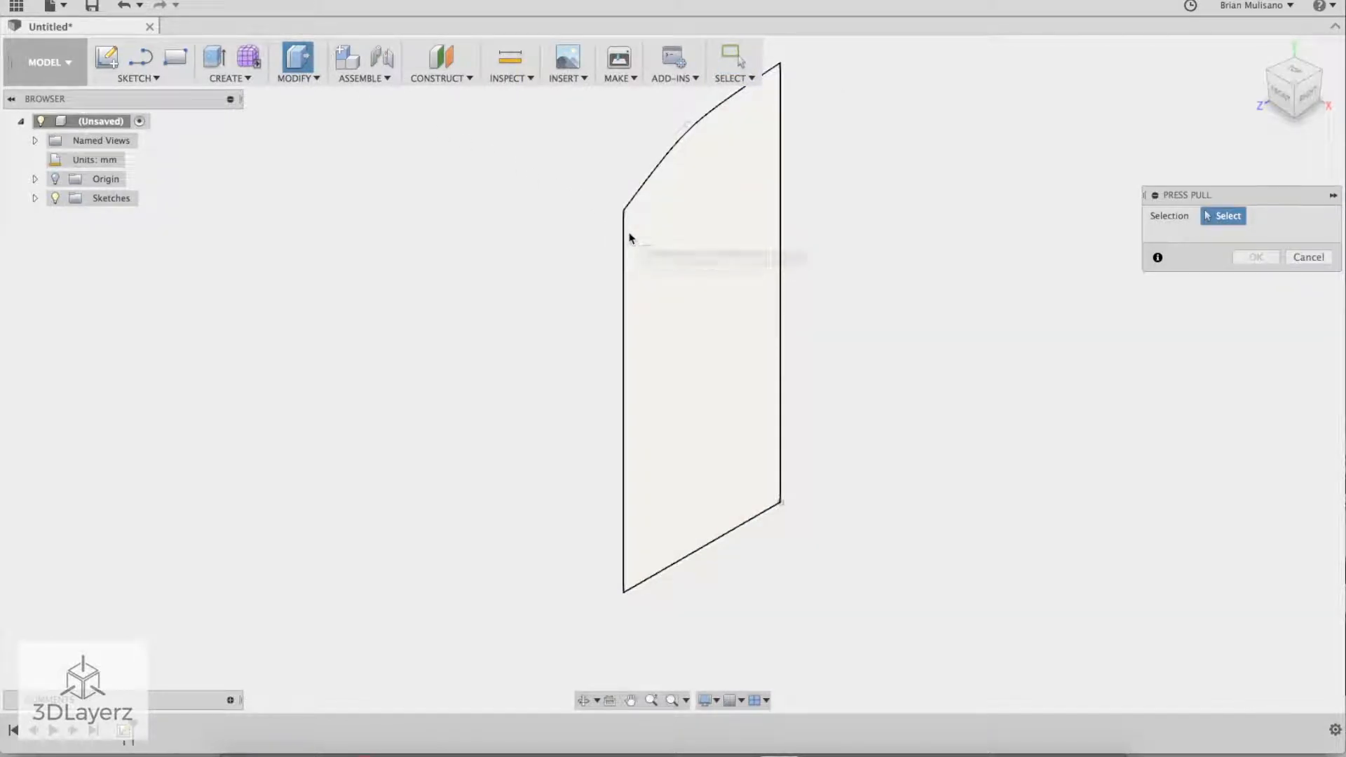
left_click(629, 235)
left_click(1262, 257)
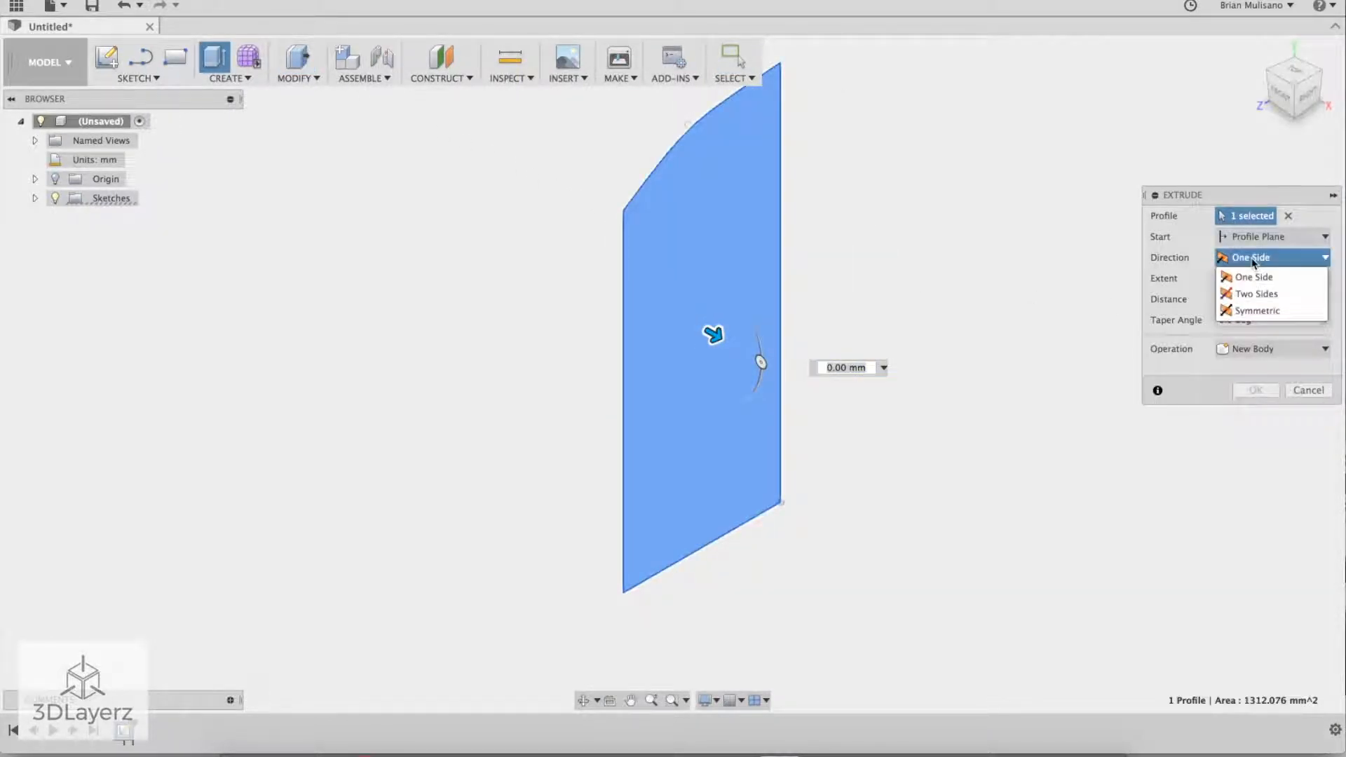
left_click(1252, 294)
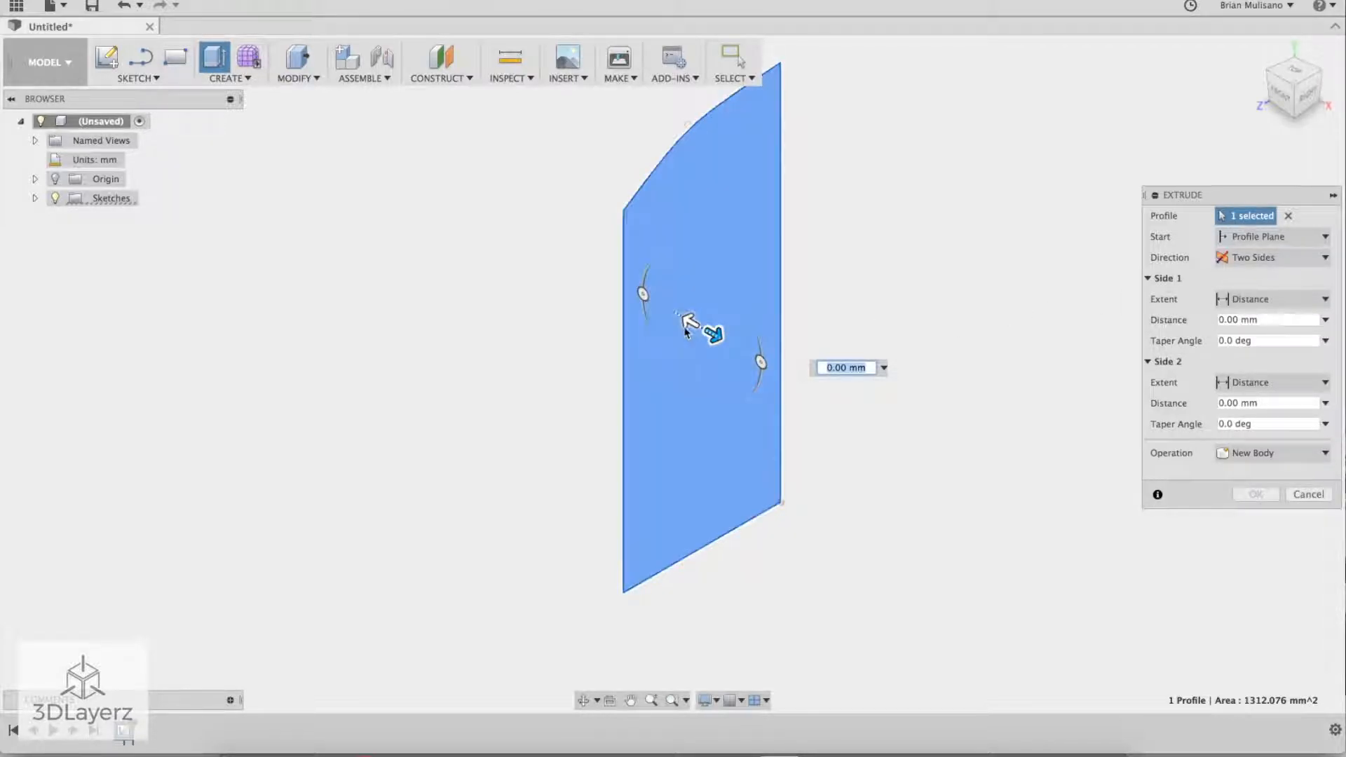
left_click_drag(714, 333, 722, 337)
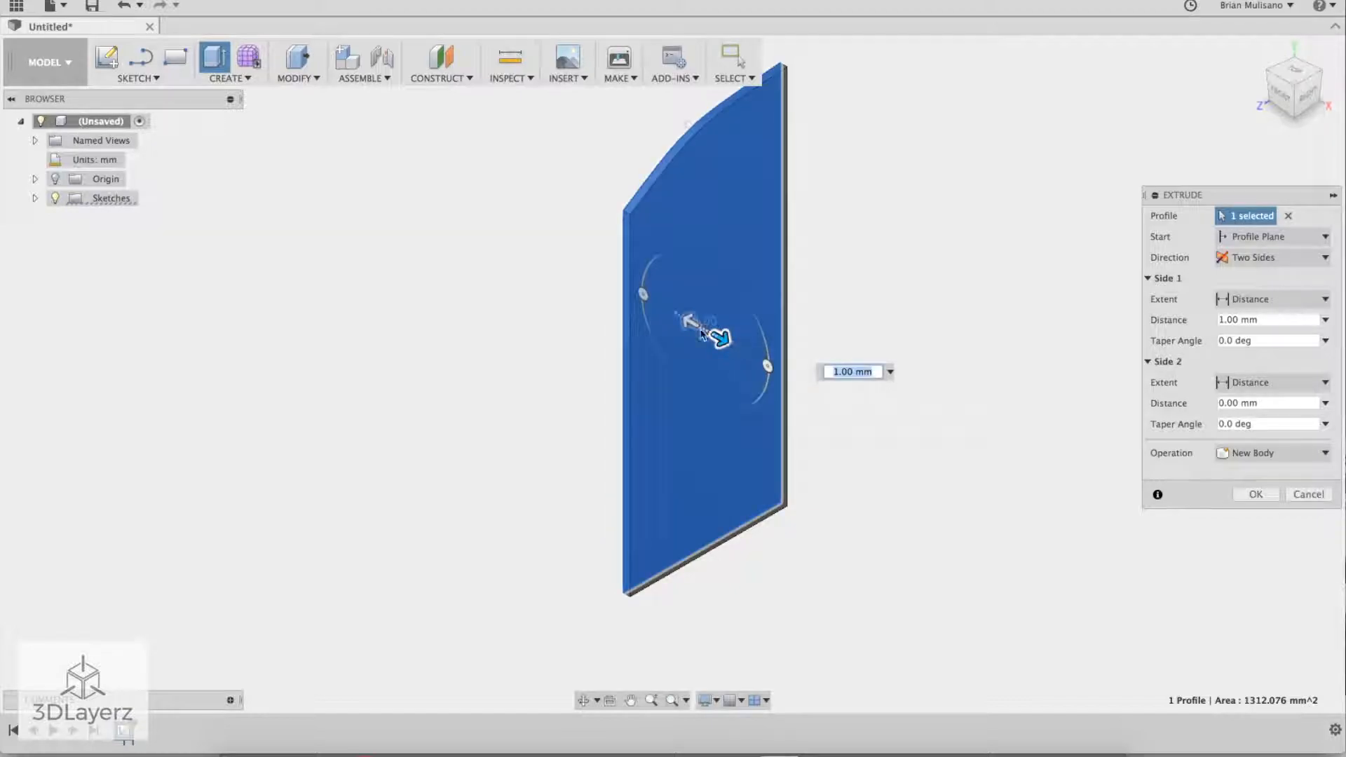
left_click_drag(694, 324, 690, 328)
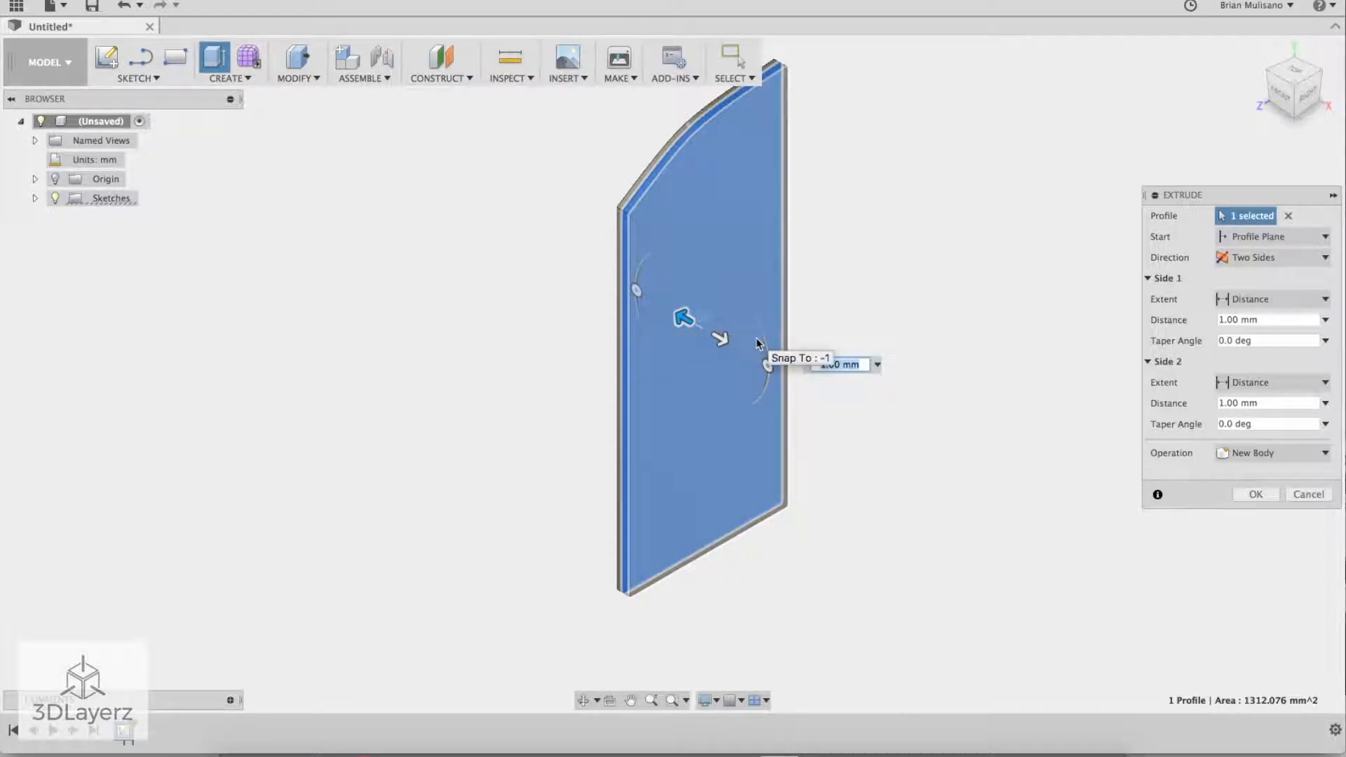
type("1.25")
key("Tab")
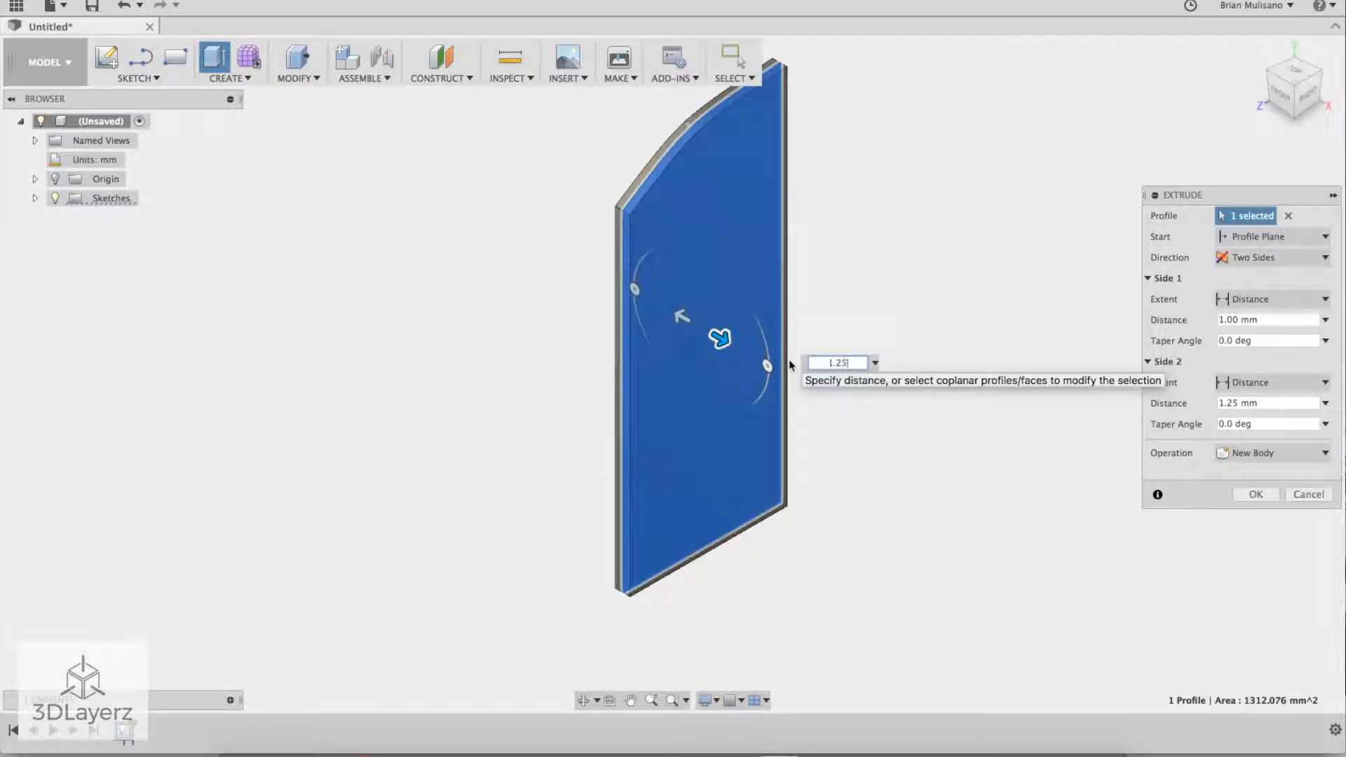
key("Return")
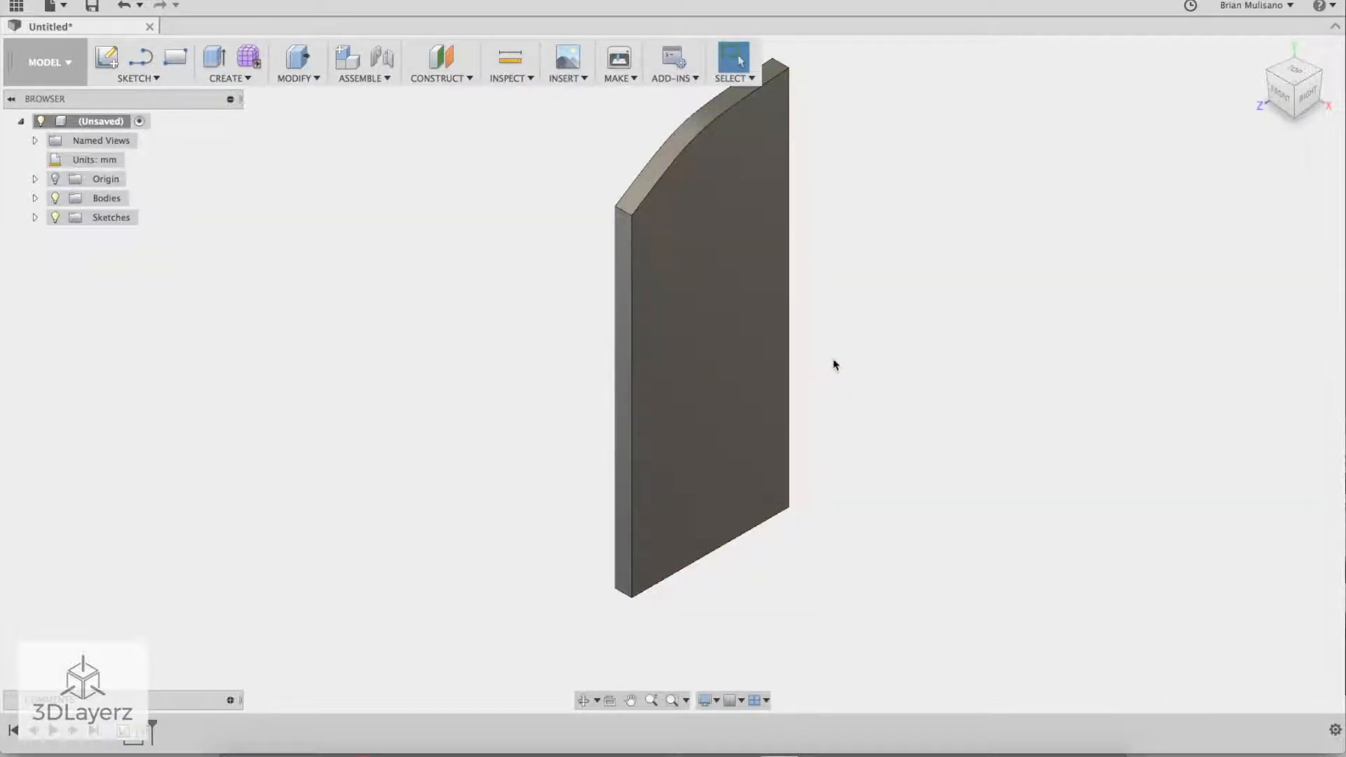
scroll(834, 365, "down", 2)
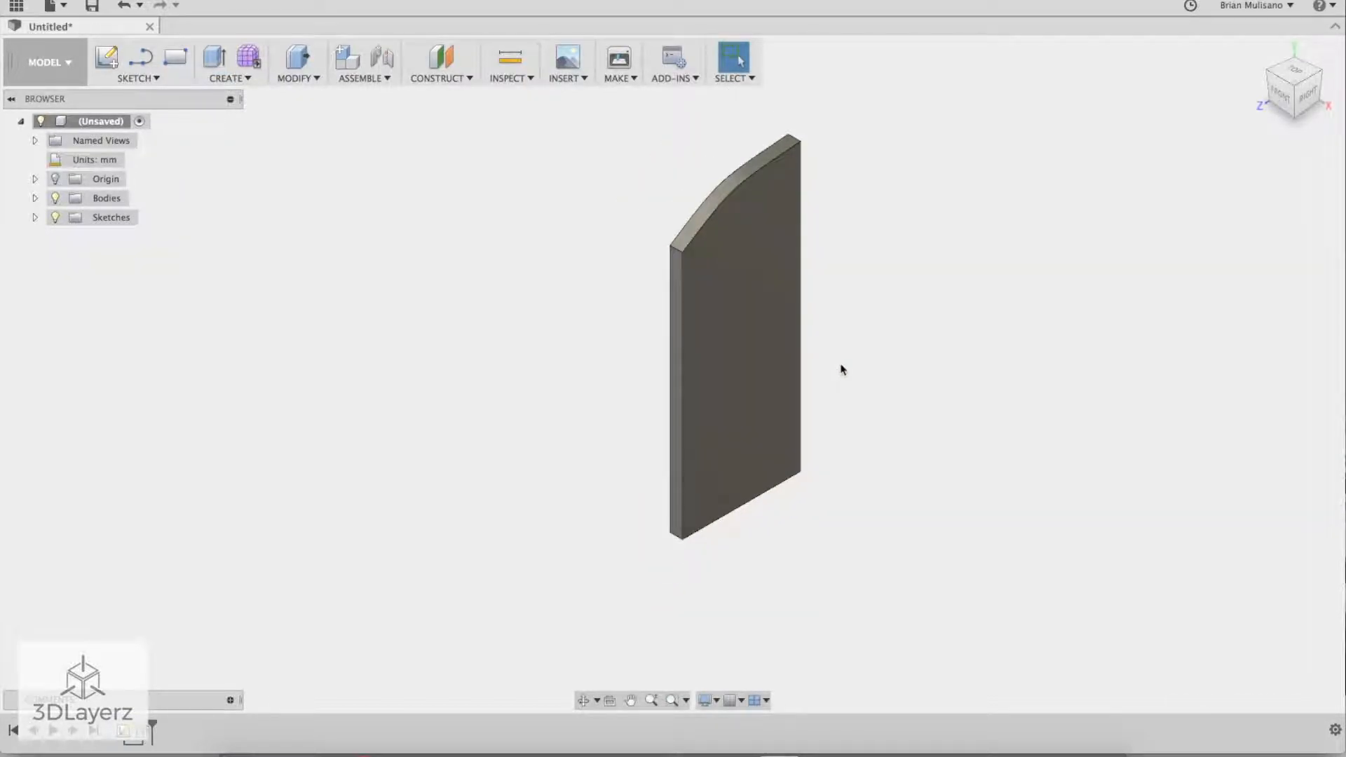
Step: Set up a circular pattern of the plate as a body, using its vertical edge at the origin as the axis
left_click(738, 273)
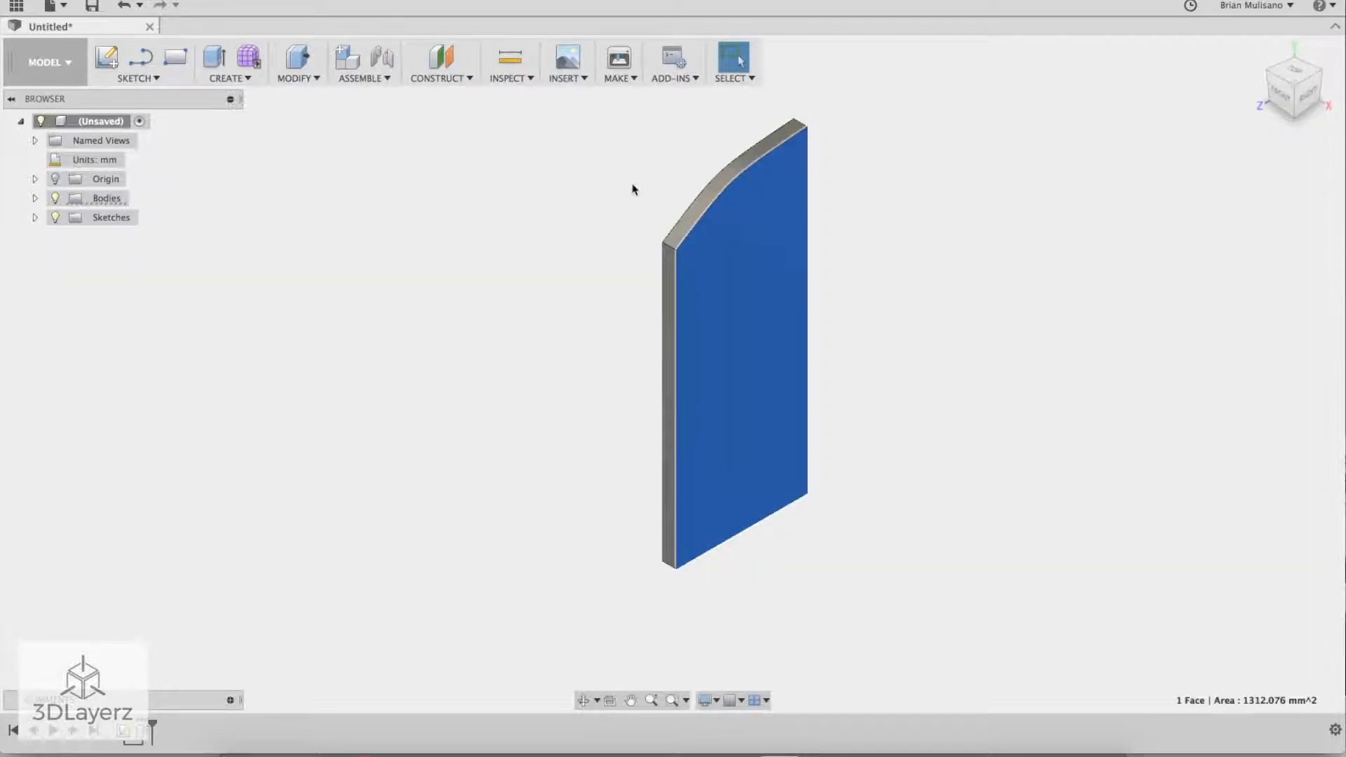
left_click(612, 143)
left_click_drag(610, 111, 973, 623)
left_click(237, 78)
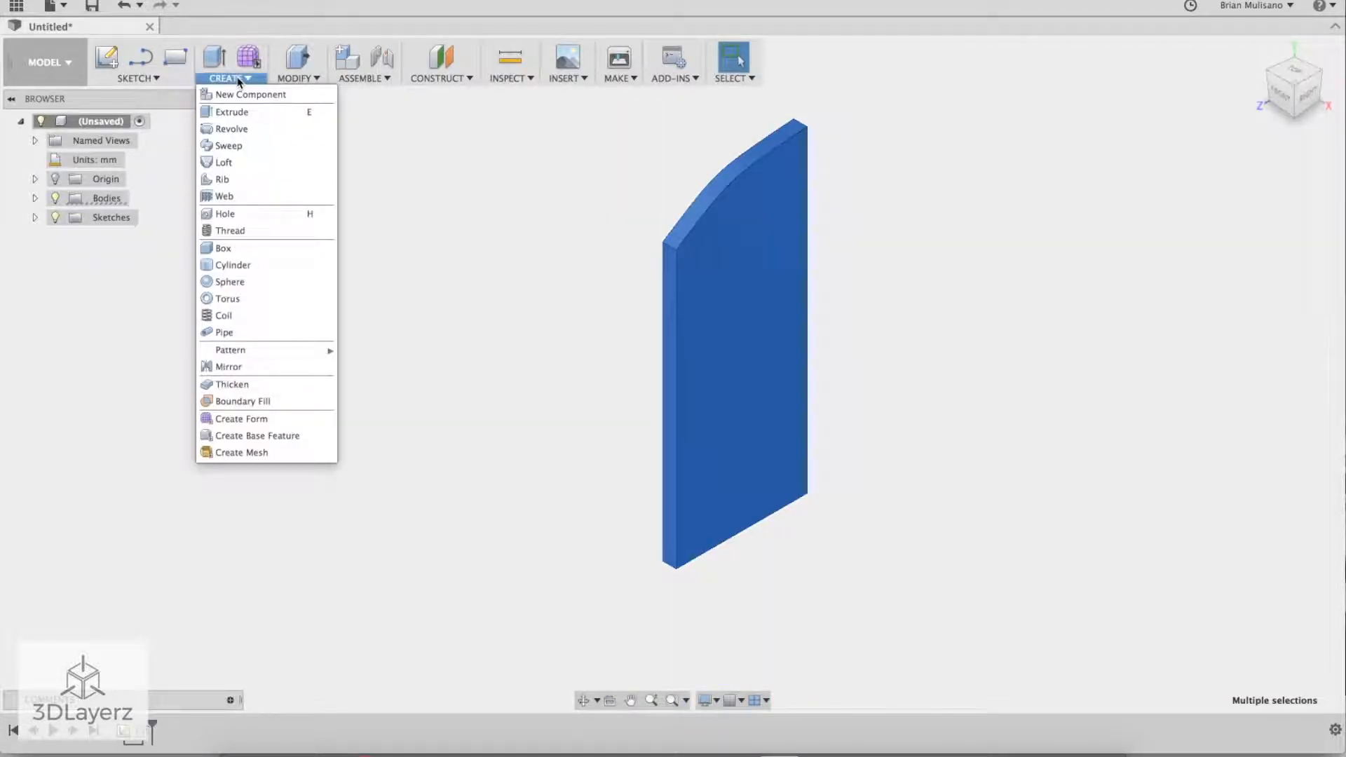
mouse_move(297, 351)
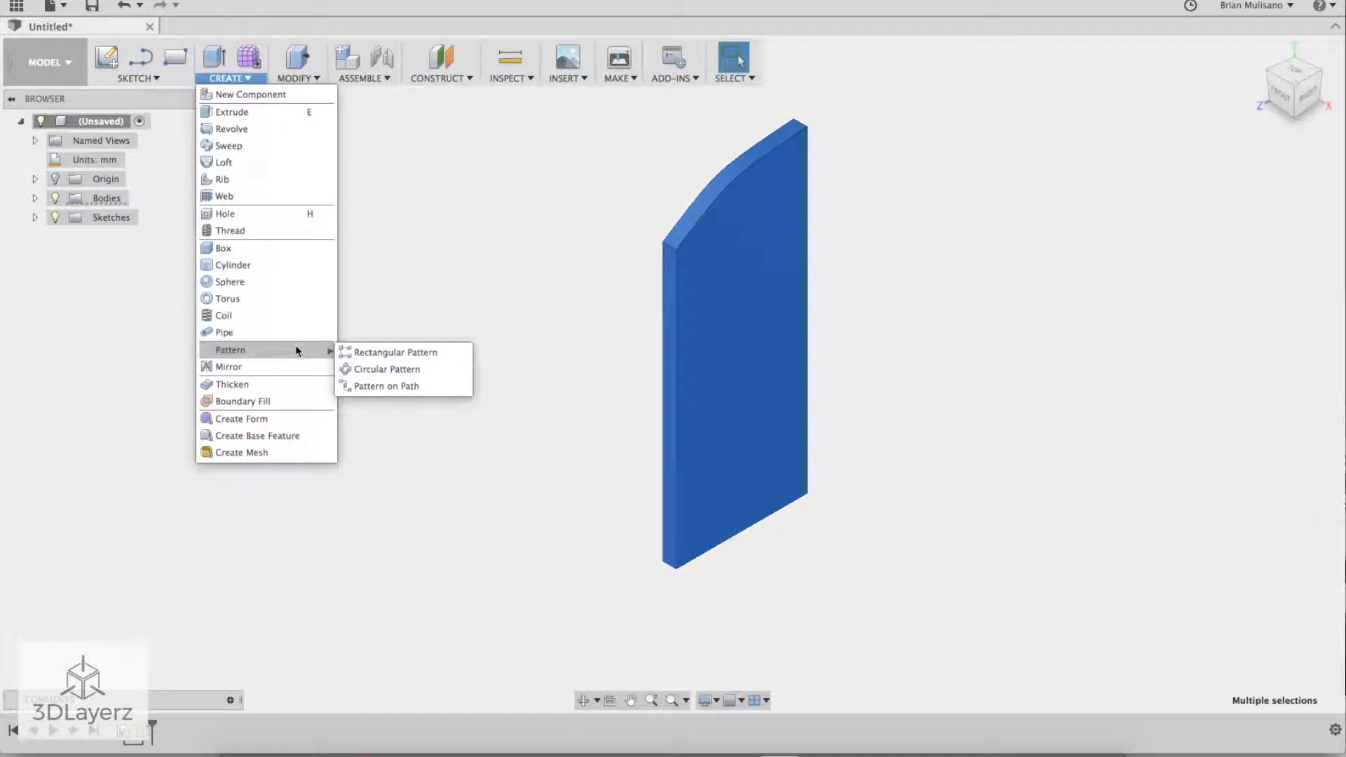
left_click(377, 370)
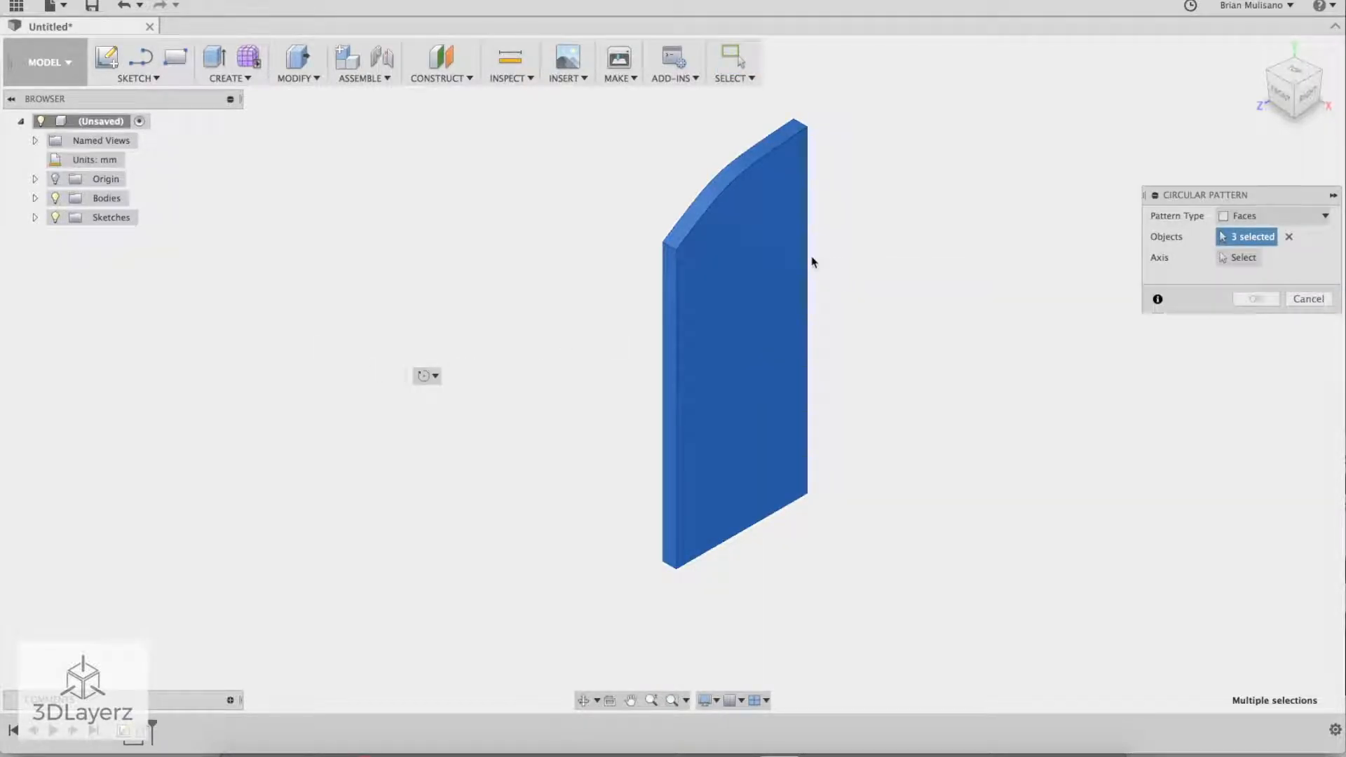
left_click(1262, 216)
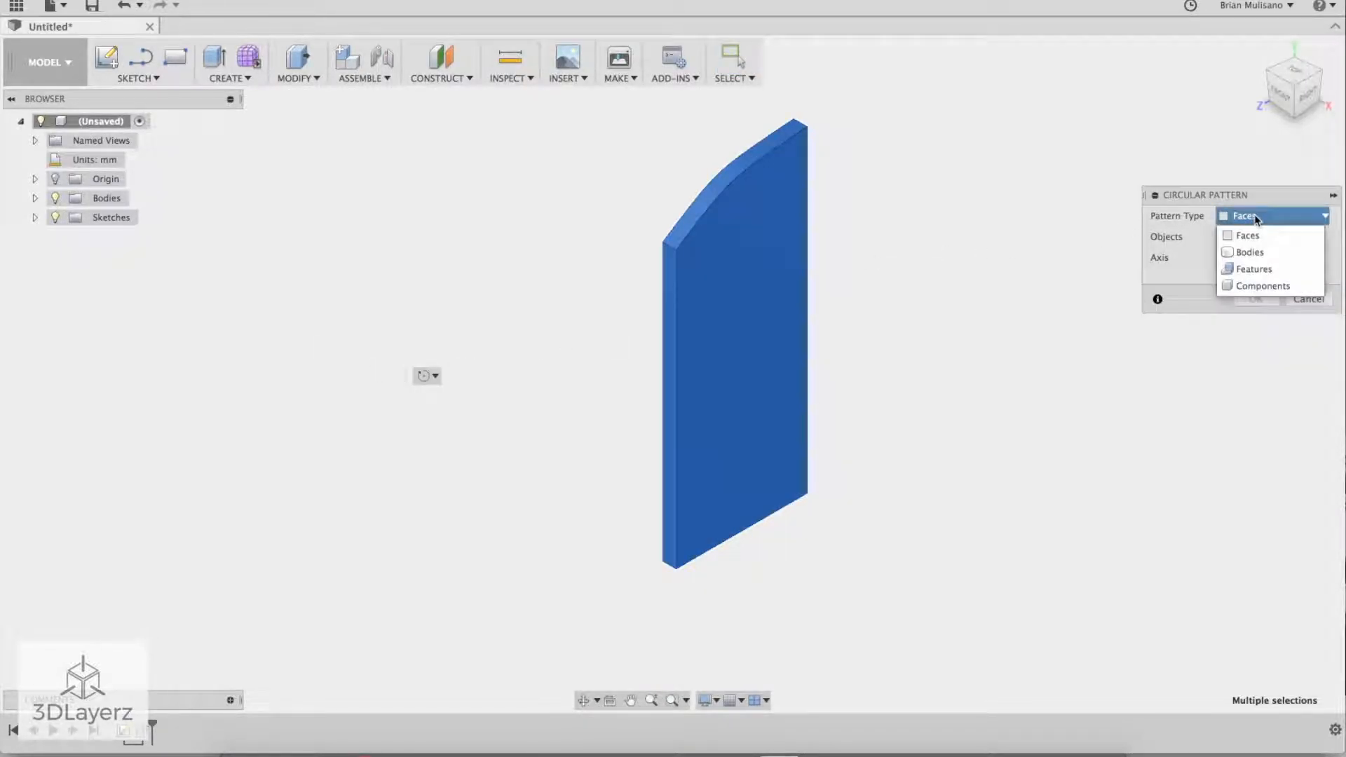
left_click(1251, 252)
left_click(728, 272)
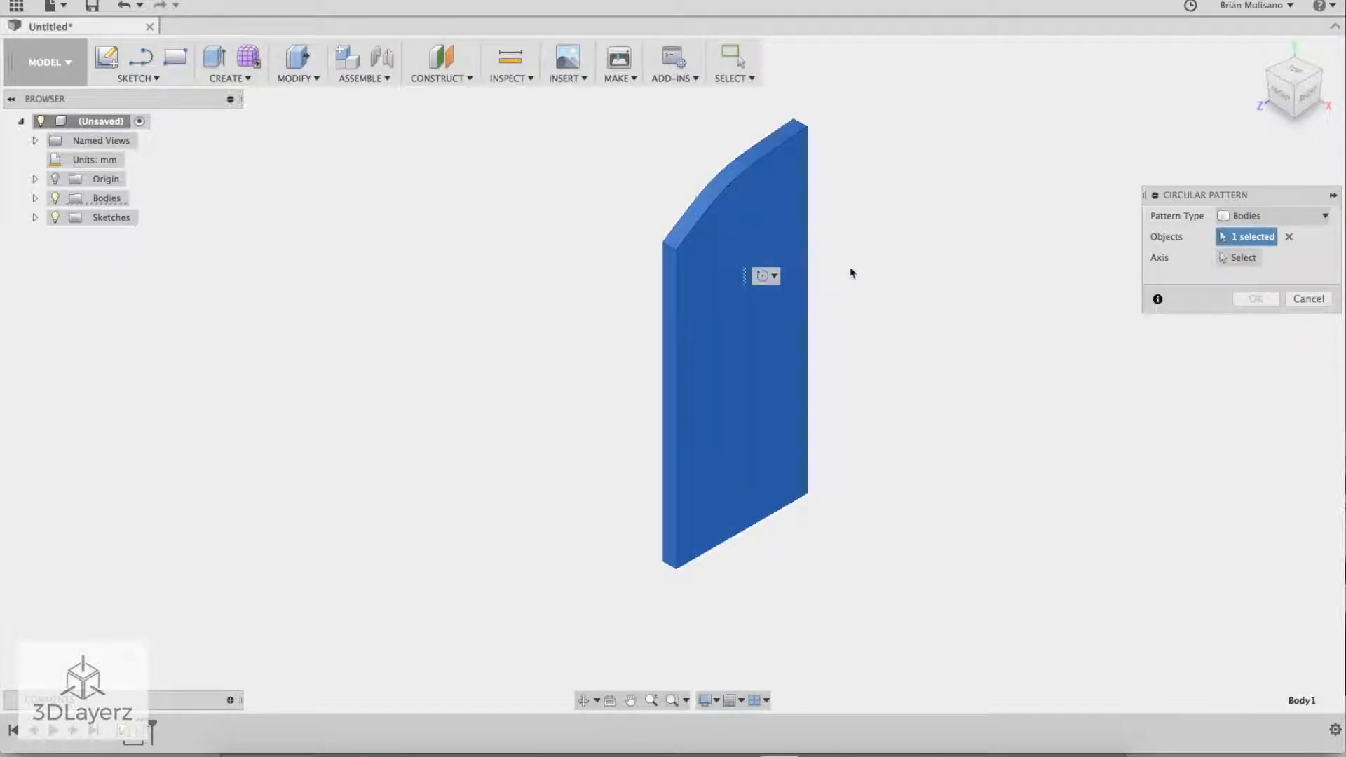
left_click(1234, 258)
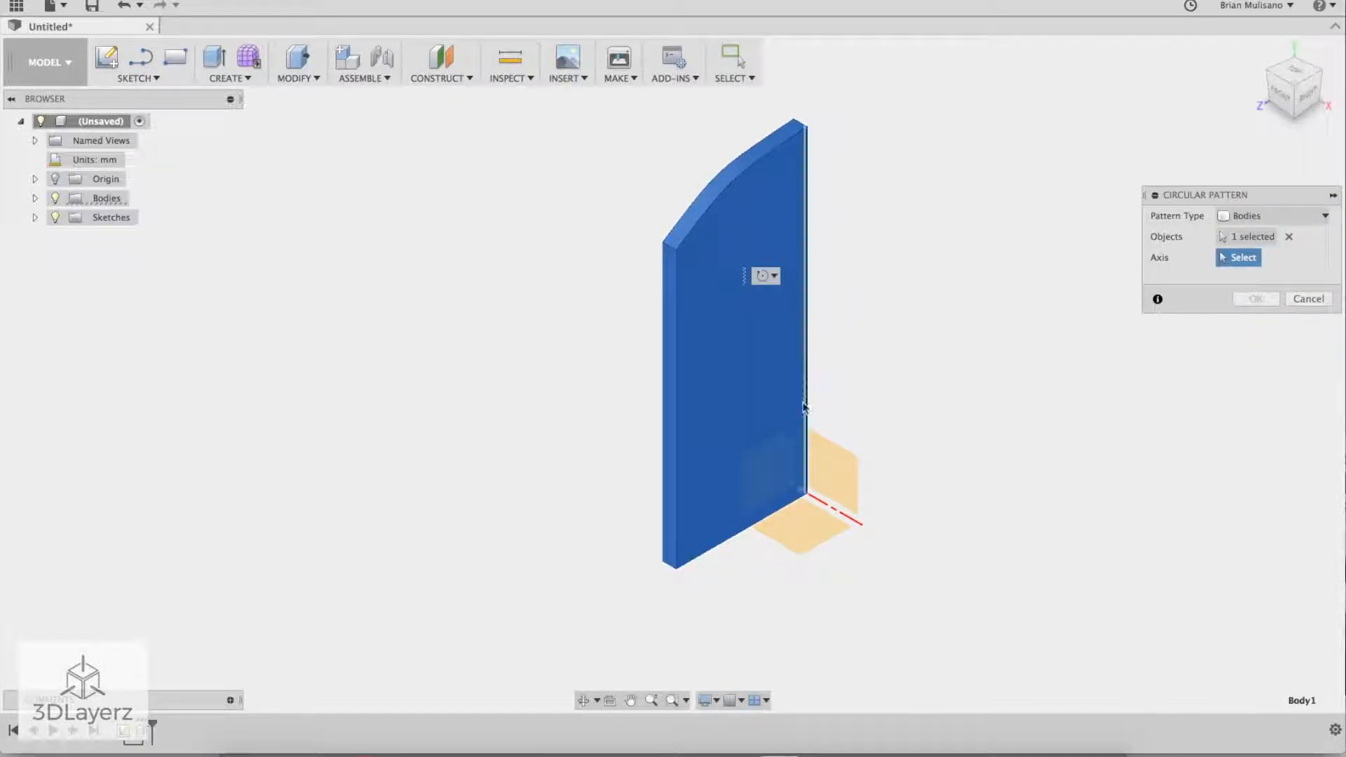
left_click(803, 436)
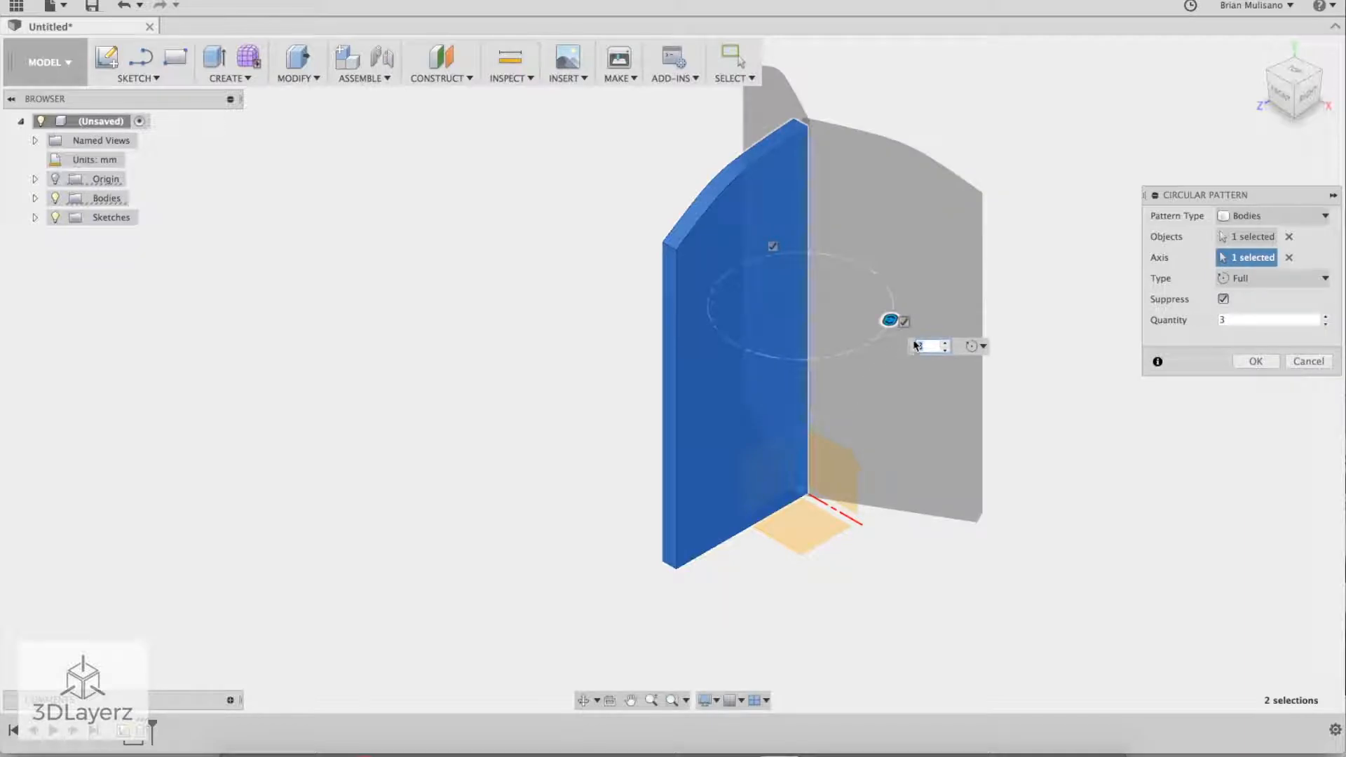
Step: Set the full circular pattern's quantity to 20 plates
middle_click_drag(1151, 469, 1095, 475, "shift")
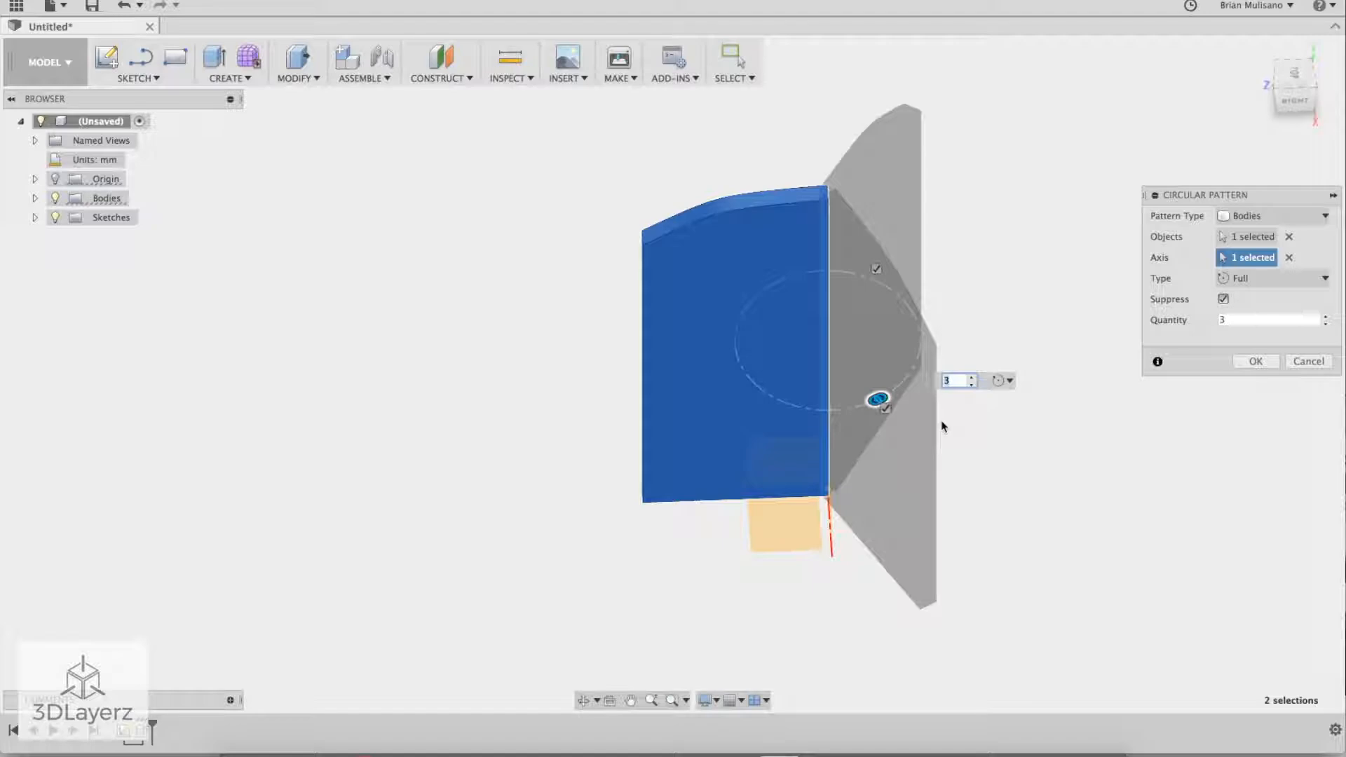
left_click(973, 379)
left_click(974, 378)
left_click(973, 378)
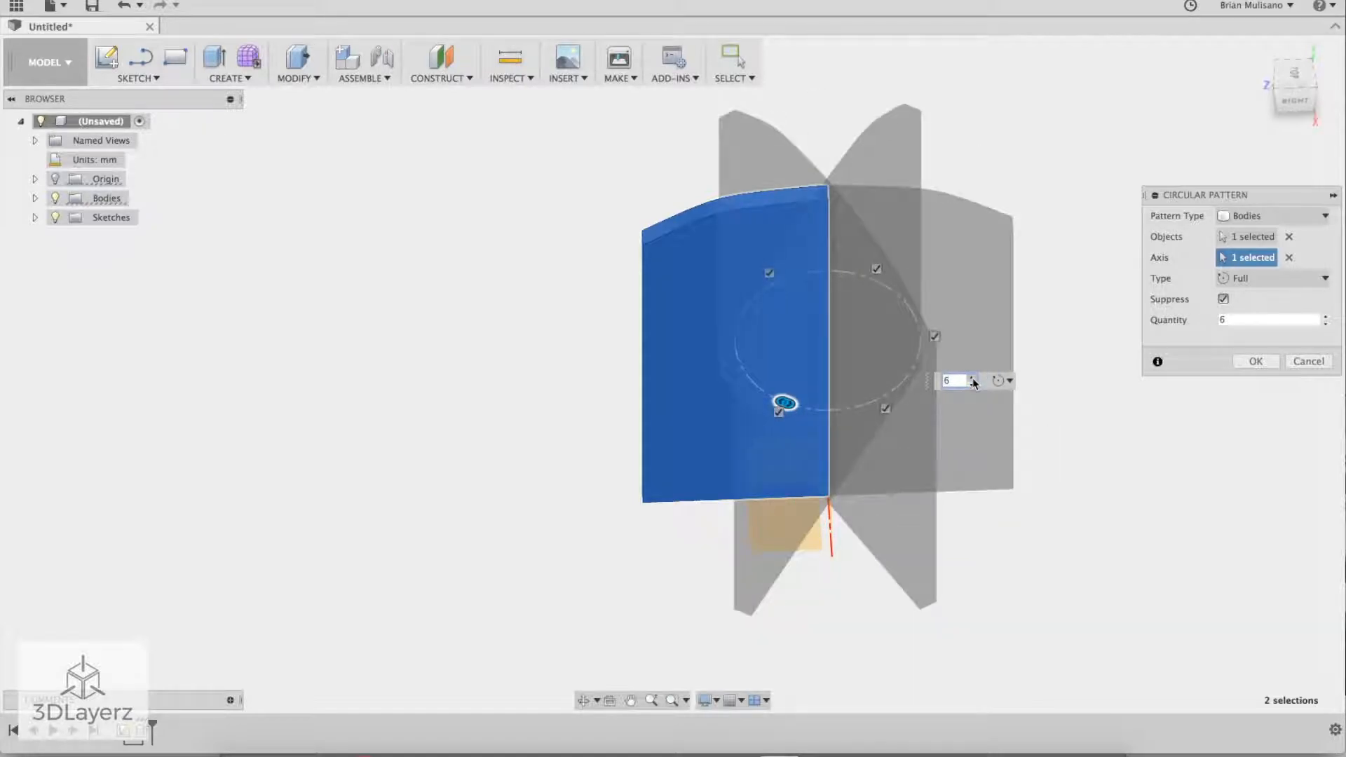
left_click(974, 378)
left_click(973, 379)
left_click(973, 378)
left_click(973, 378)
left_click(973, 378)
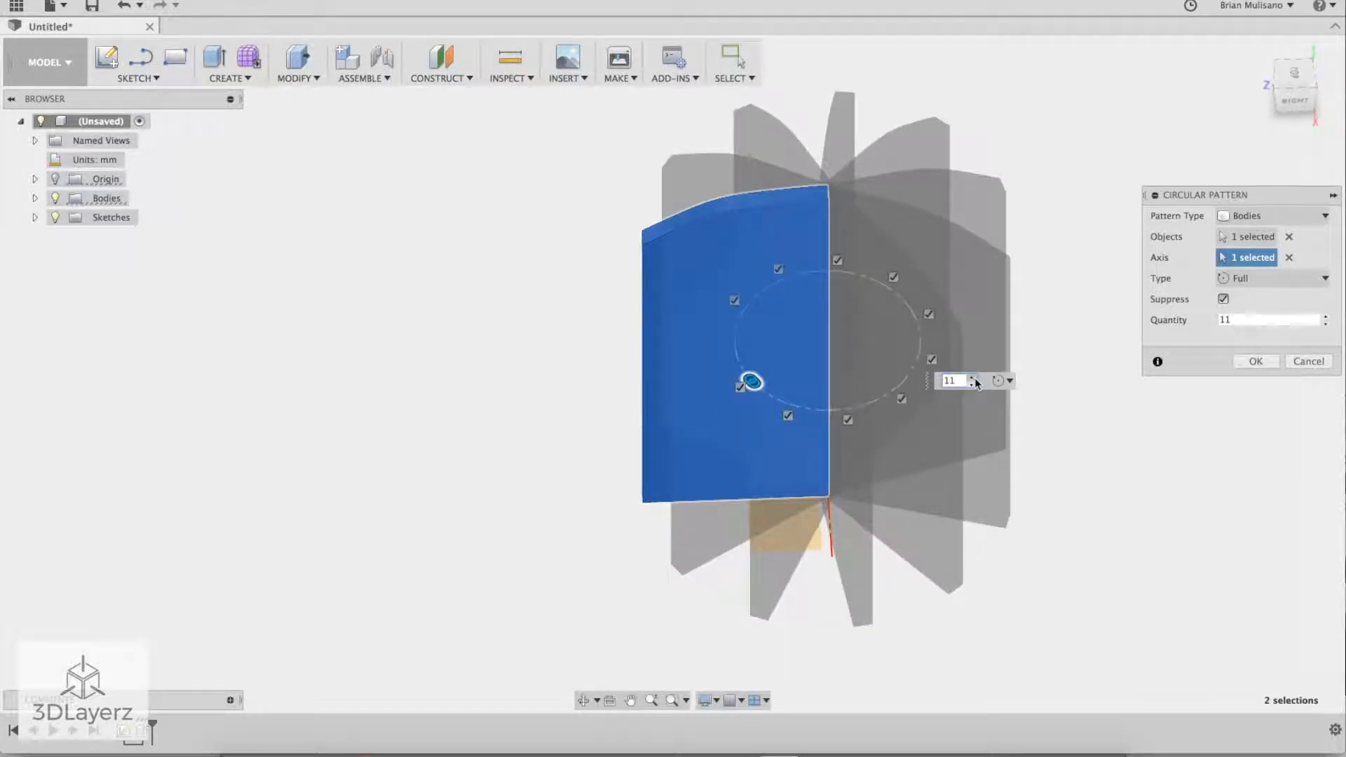
left_click(974, 378)
left_click(973, 378)
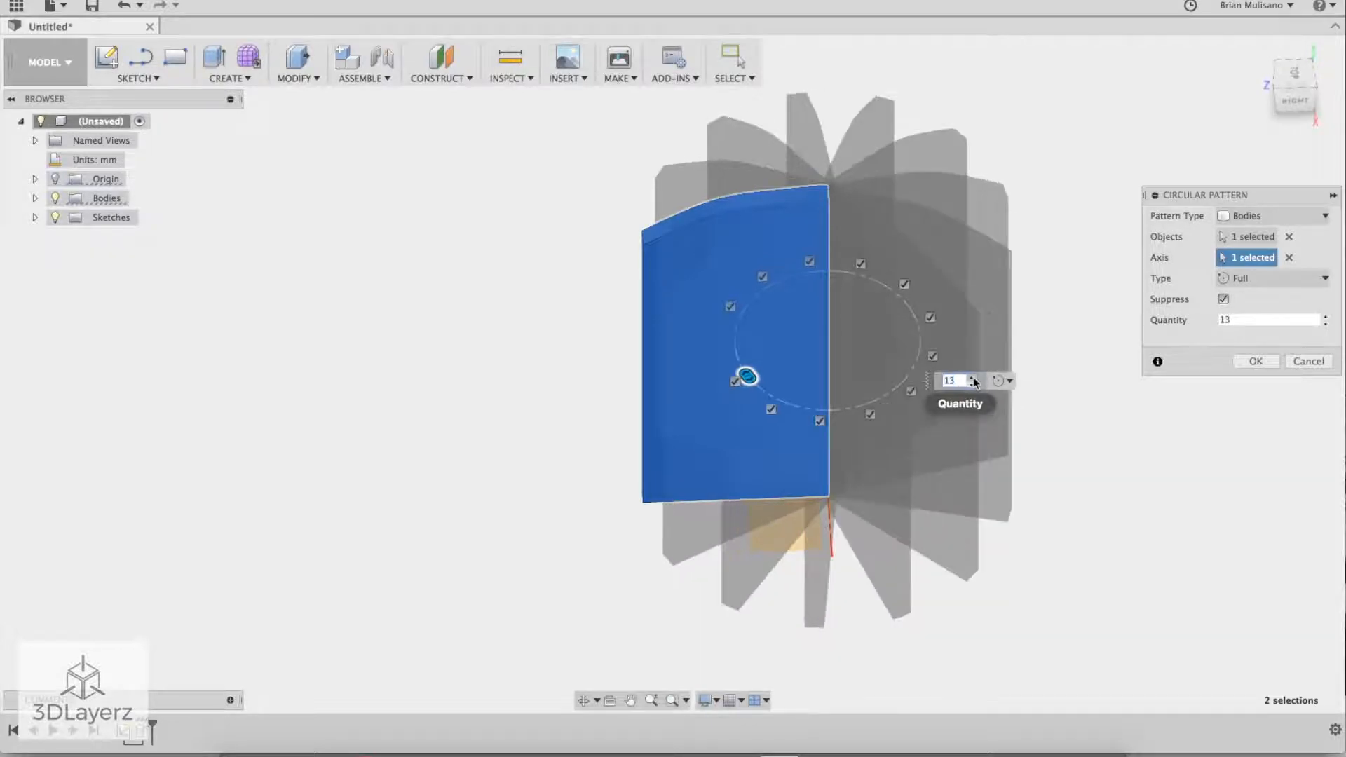
left_click(973, 378)
left_click(973, 378)
left_click(973, 378)
left_click(973, 378)
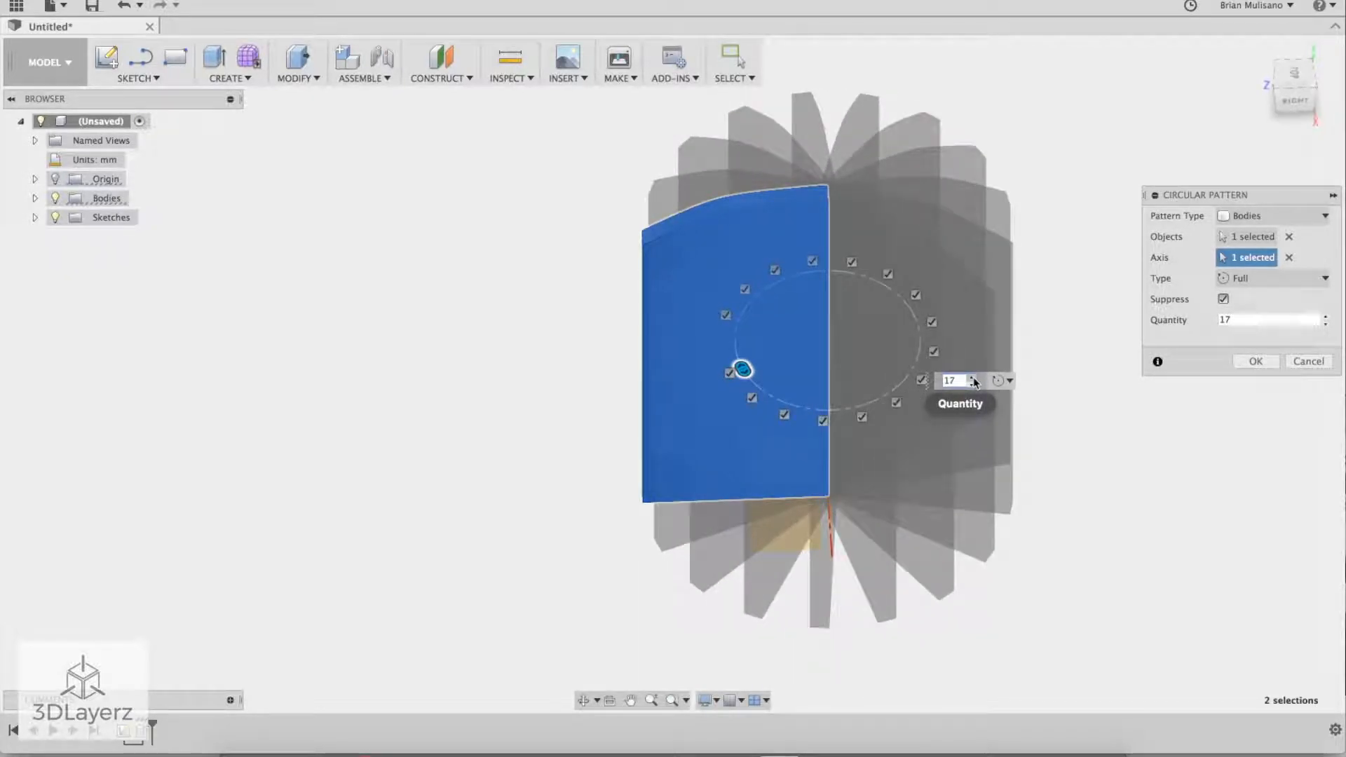
left_click(973, 378)
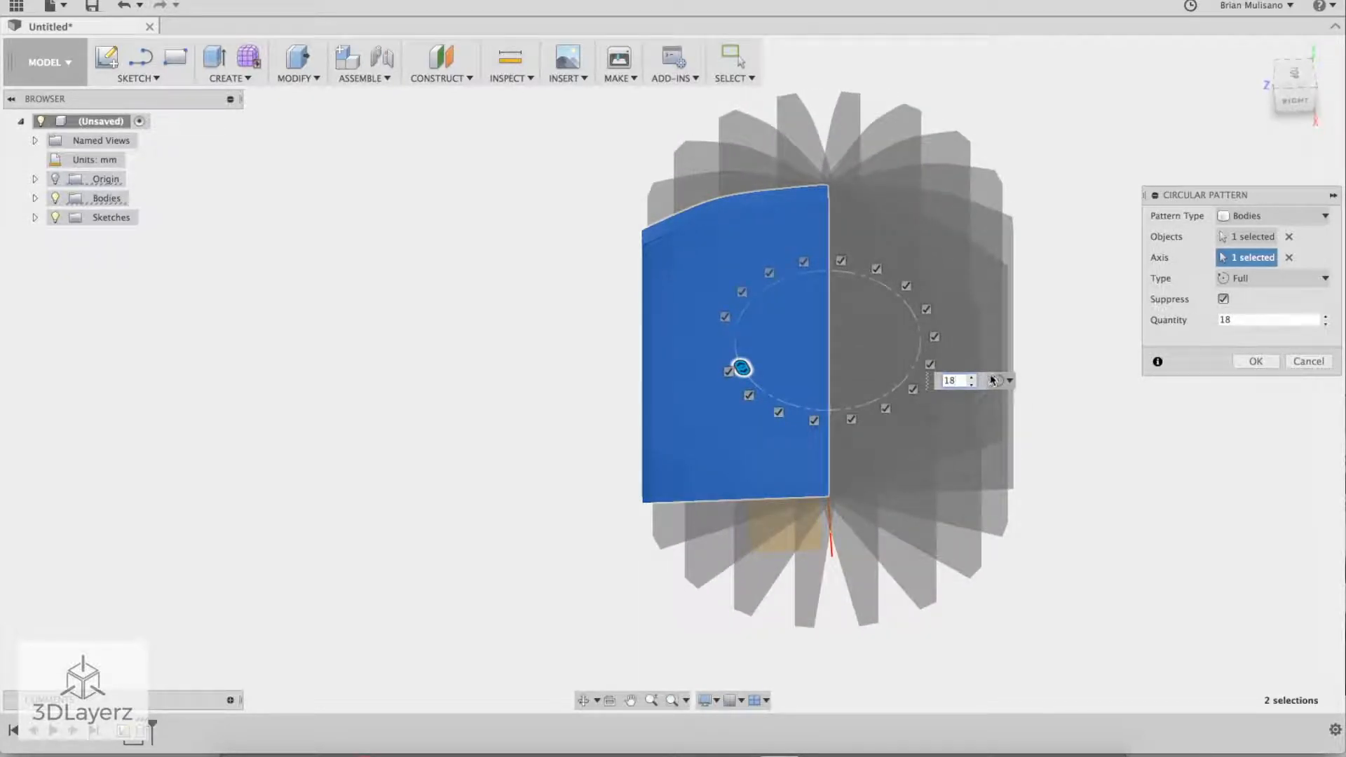
middle_click_drag(1100, 463, 1150, 465, "shift")
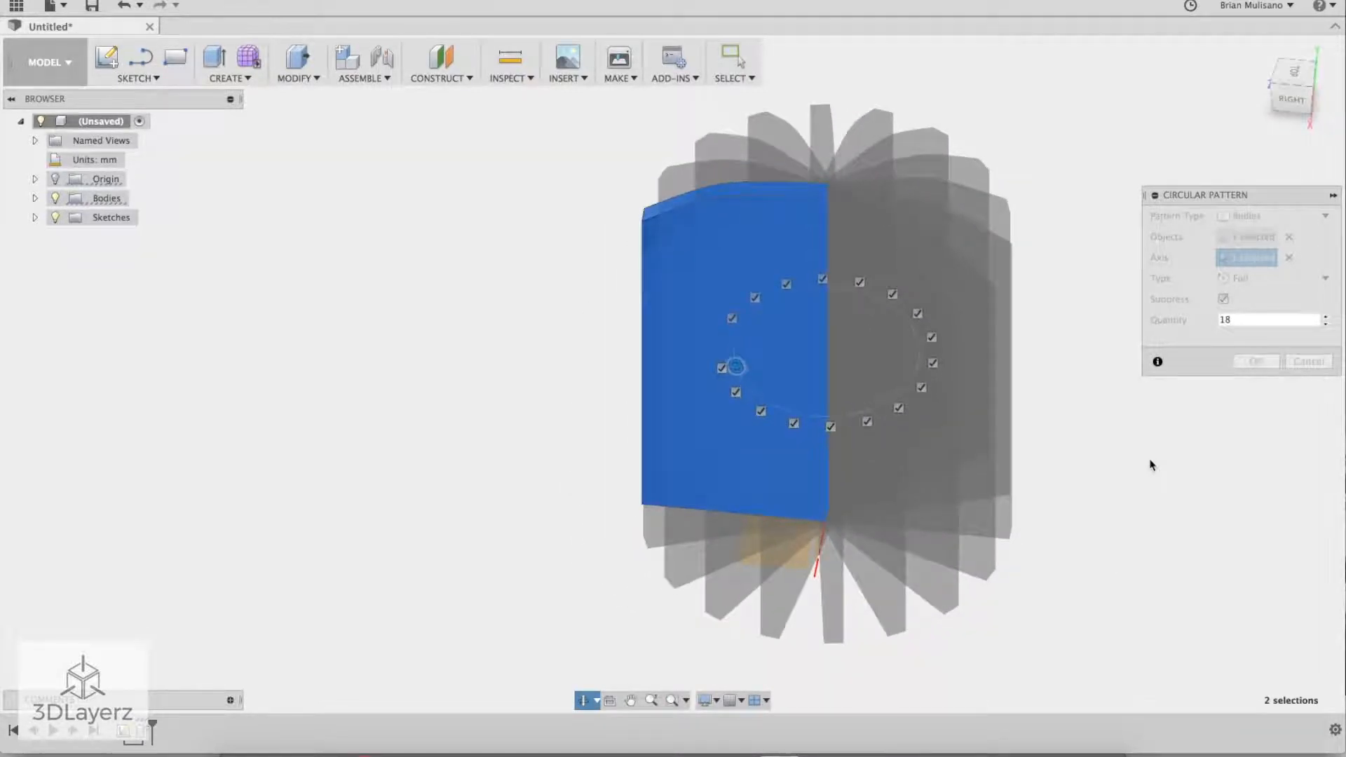
left_click(971, 389)
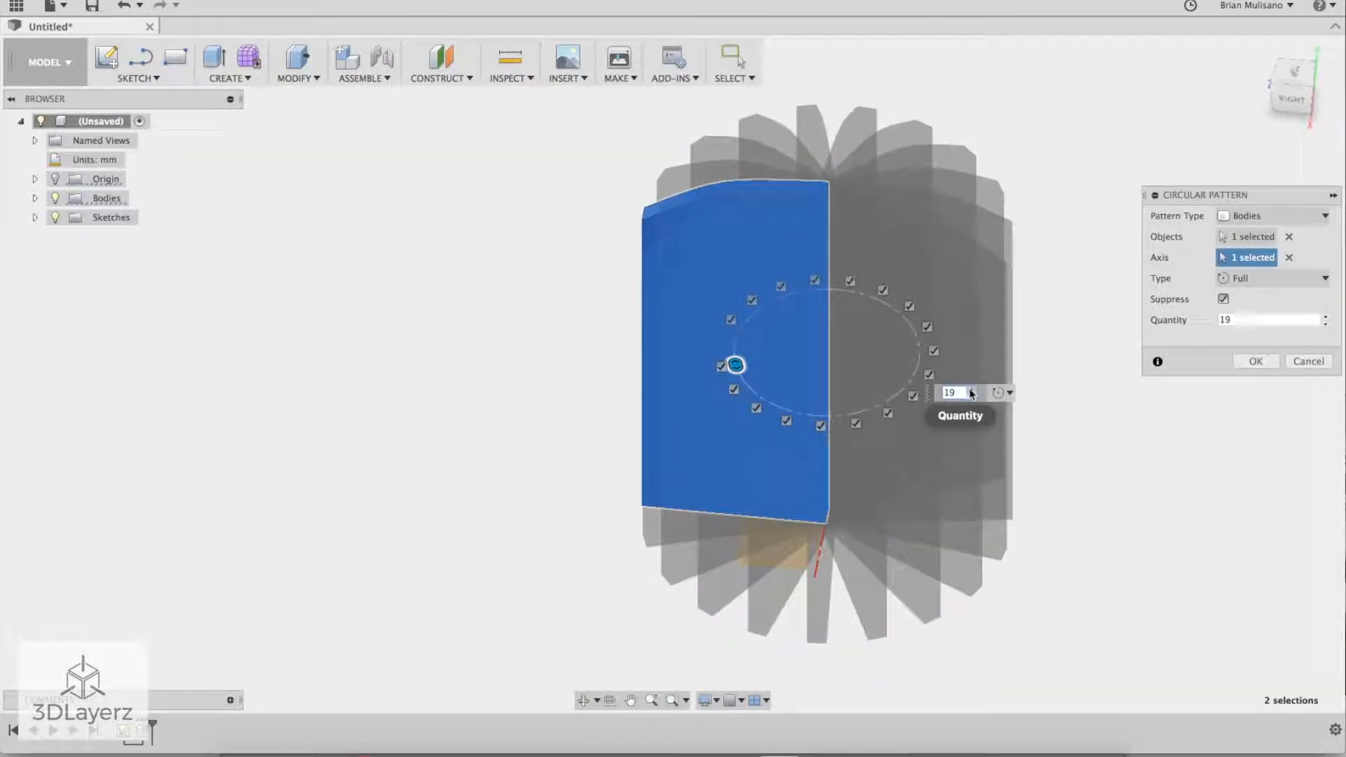
left_click(971, 389)
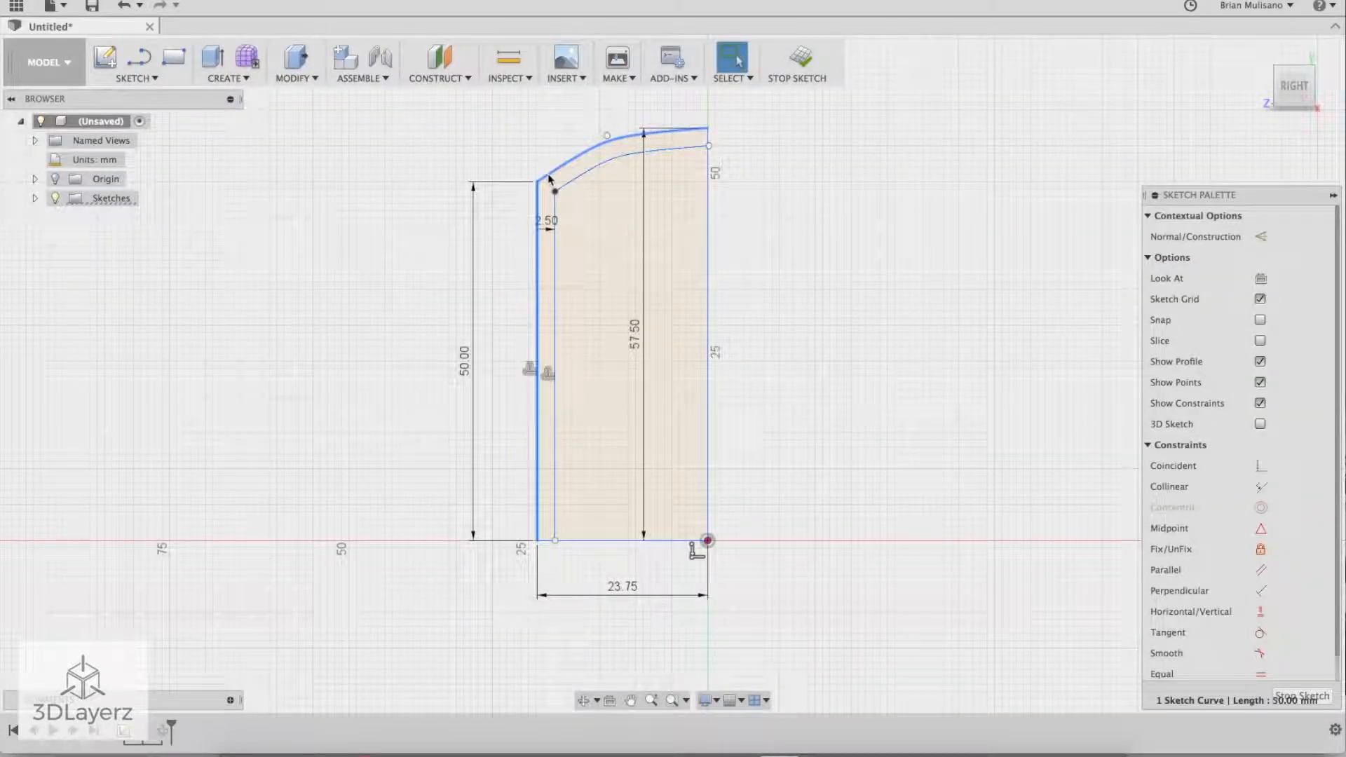
Step: Offset the 50 mm vertical line and the conic curve outward with an offset position of -2.5 mm
left_click(549, 179, "shift")
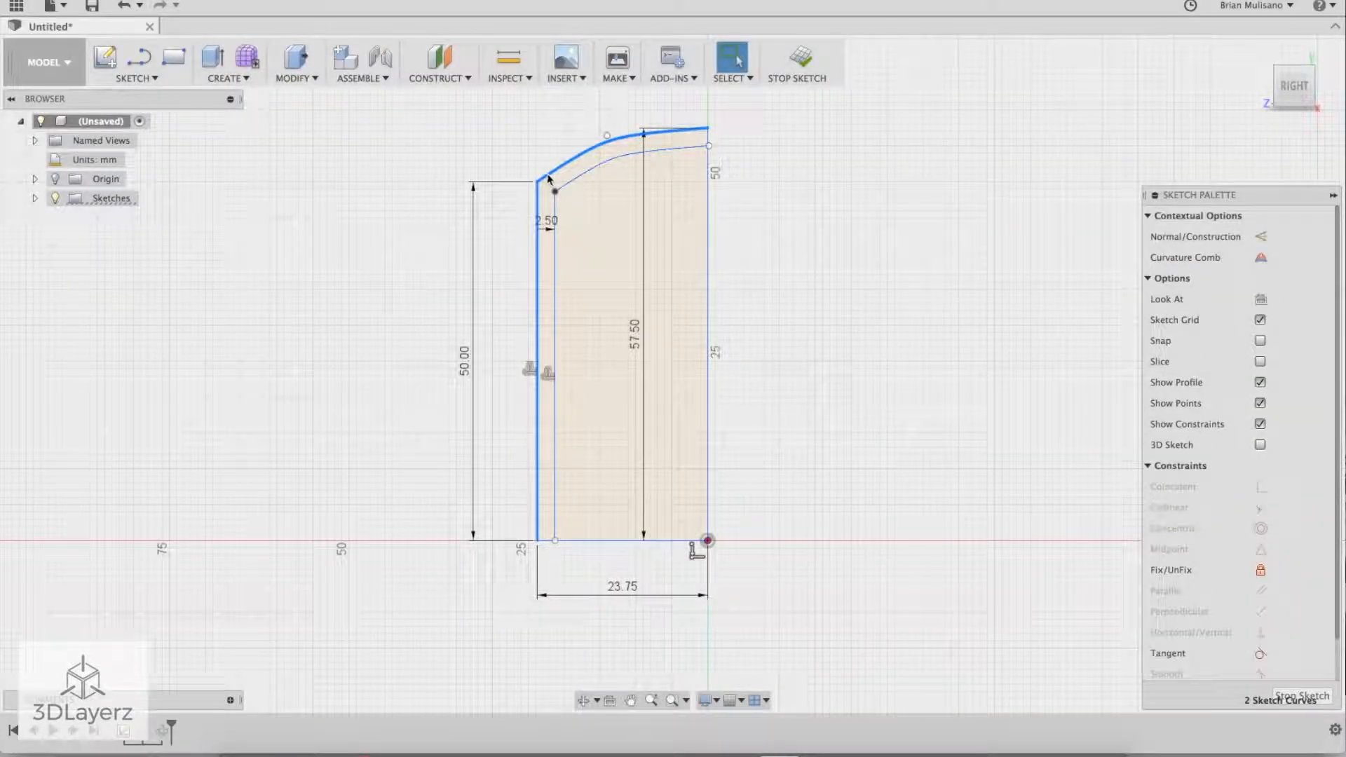
left_click(143, 78)
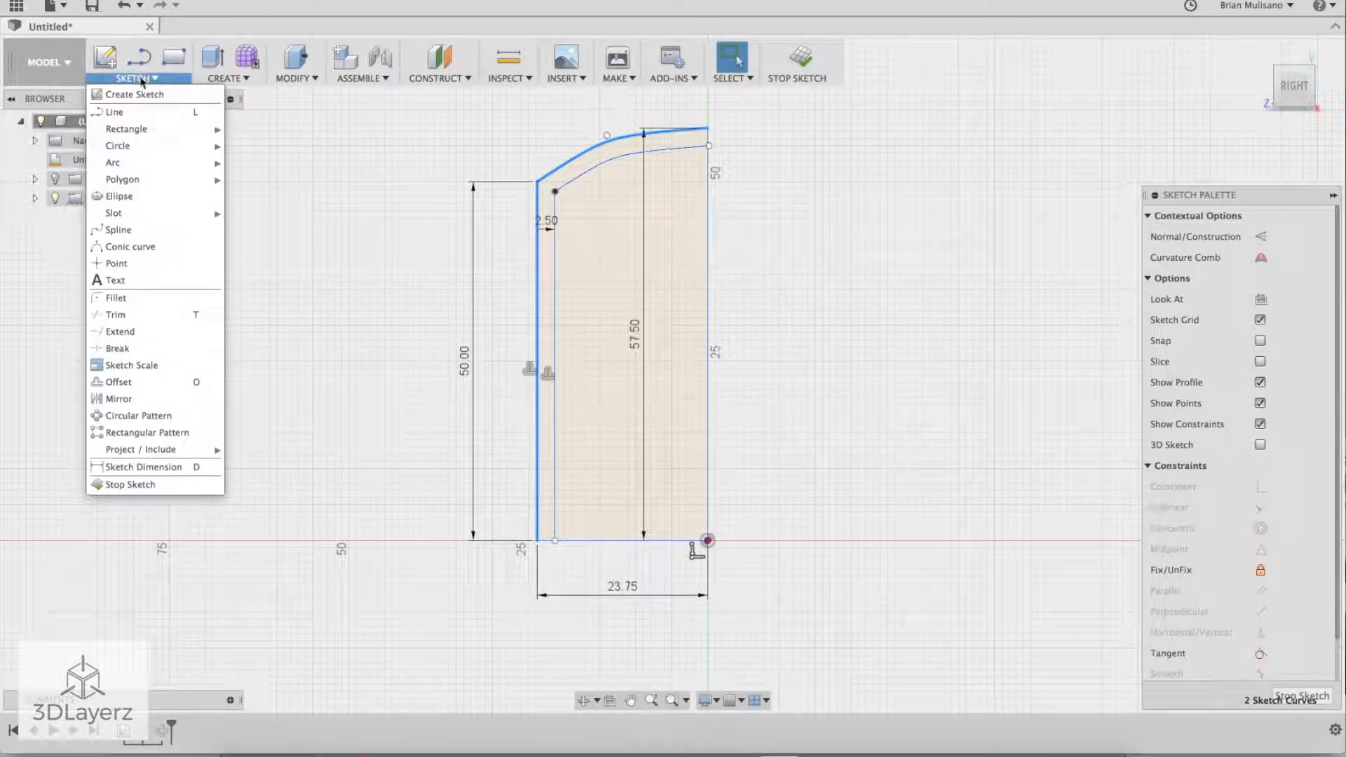
left_click(117, 382)
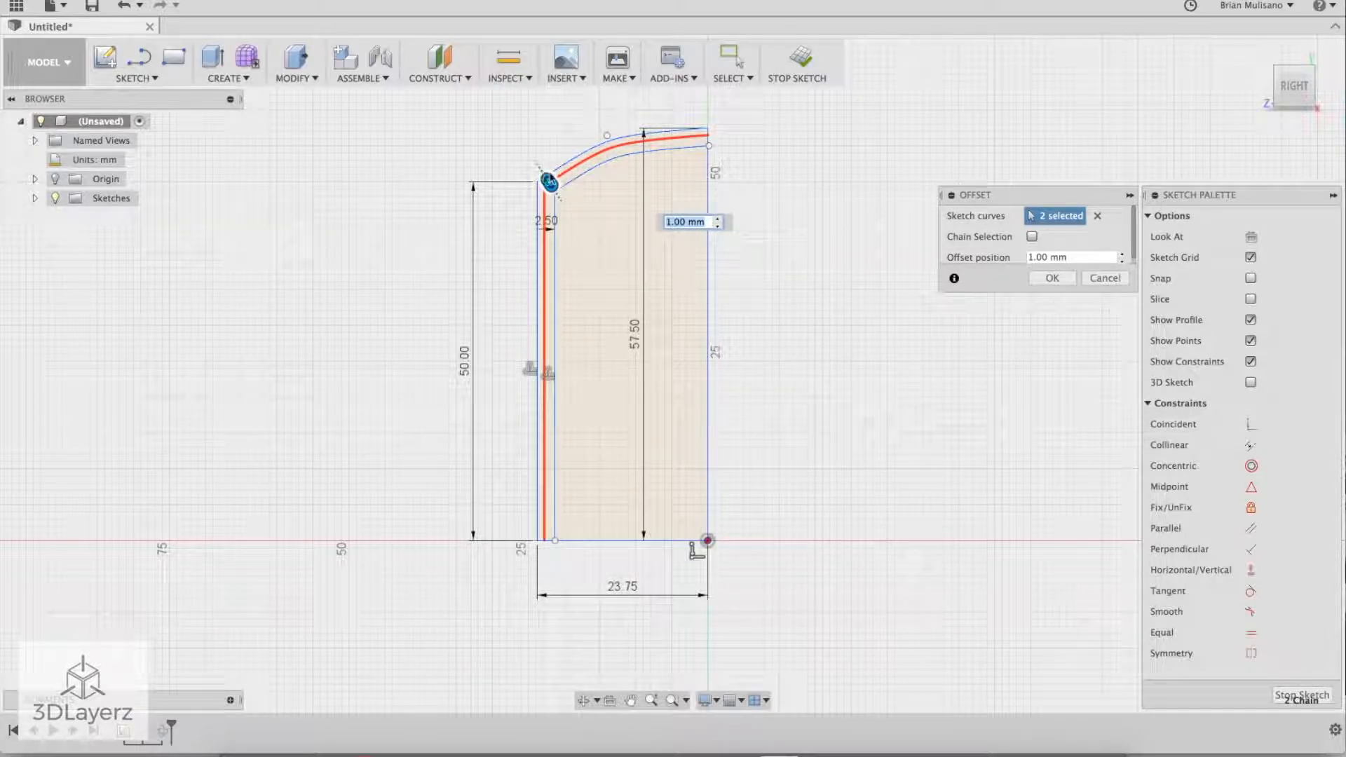
scroll(549, 180, "up", 5)
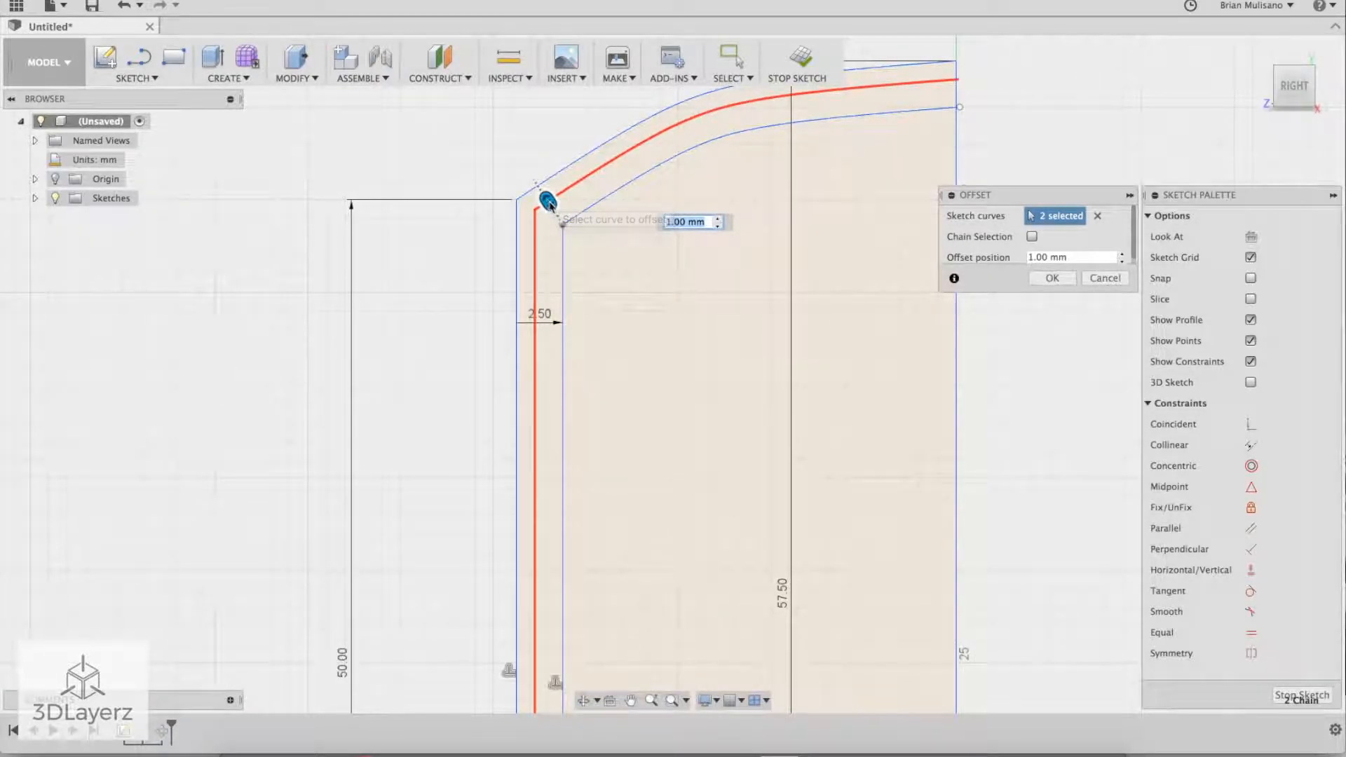
left_click_drag(554, 210, 503, 157)
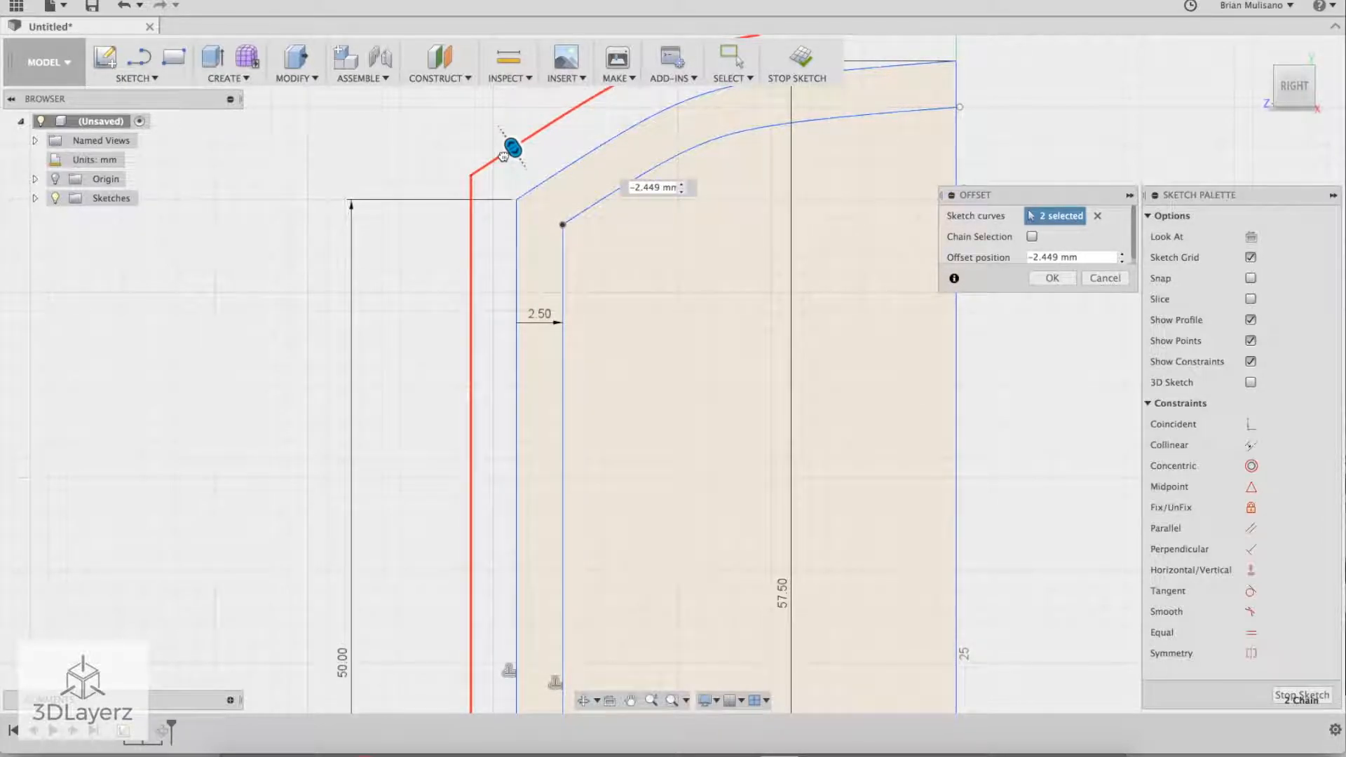
left_click(642, 188)
type("-2.5")
key("Return")
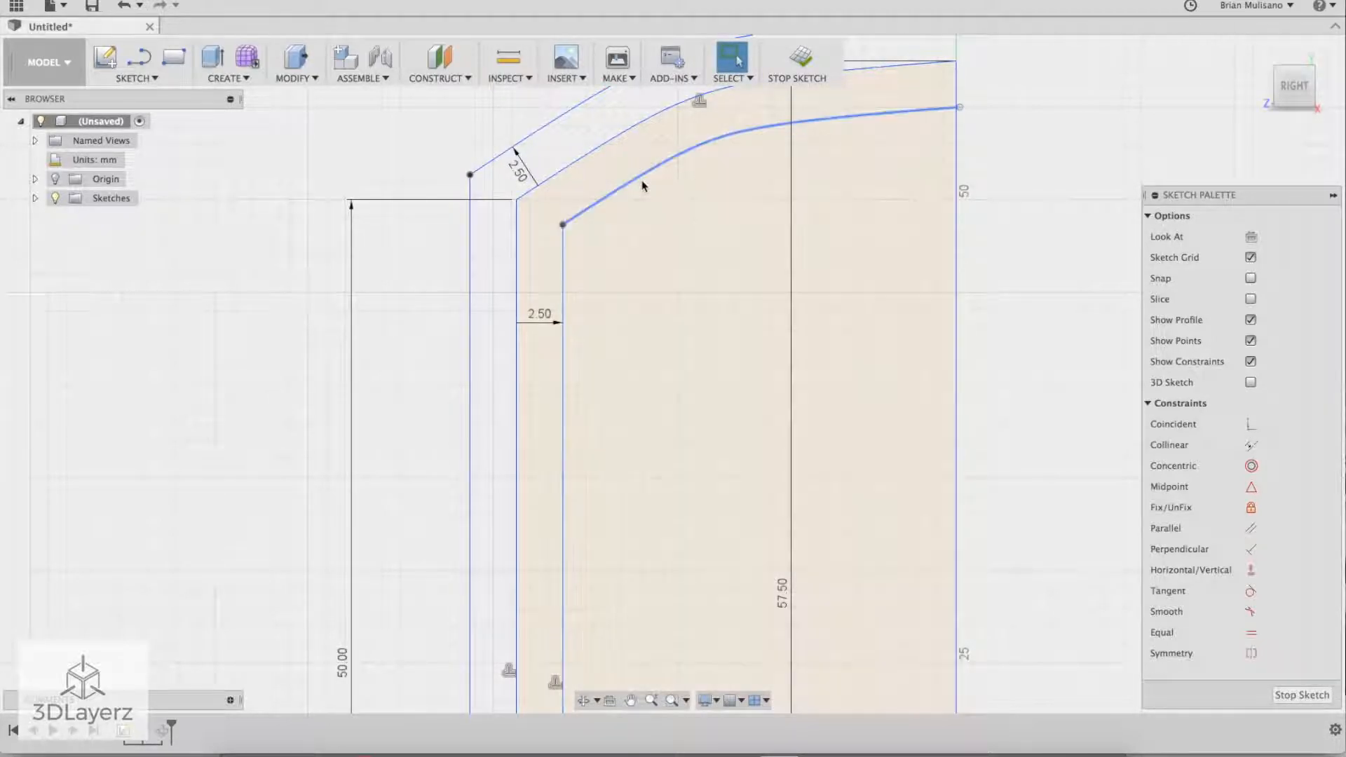
Step: Delete the inner offset's vertical line and curve from the sketch
left_click(644, 183)
scroll(663, 249, "down", 3)
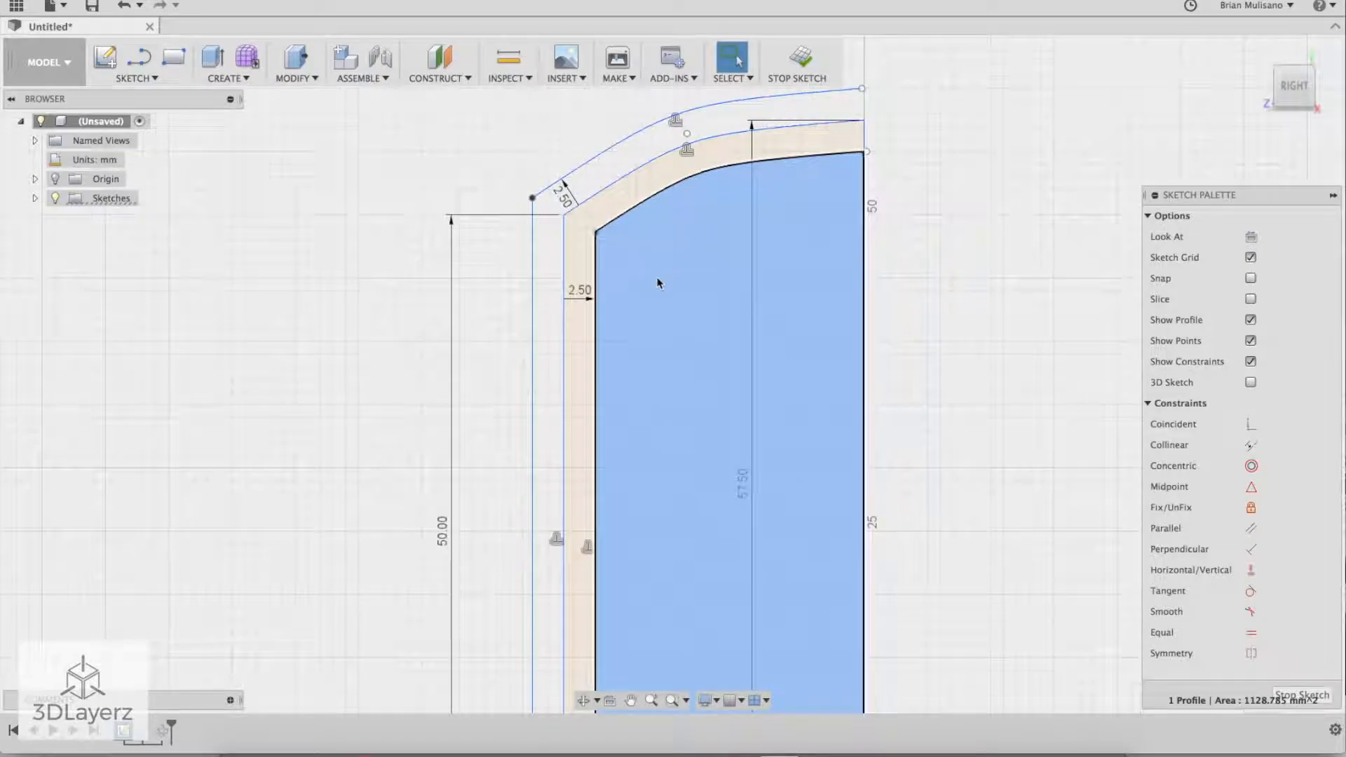
left_click(596, 297)
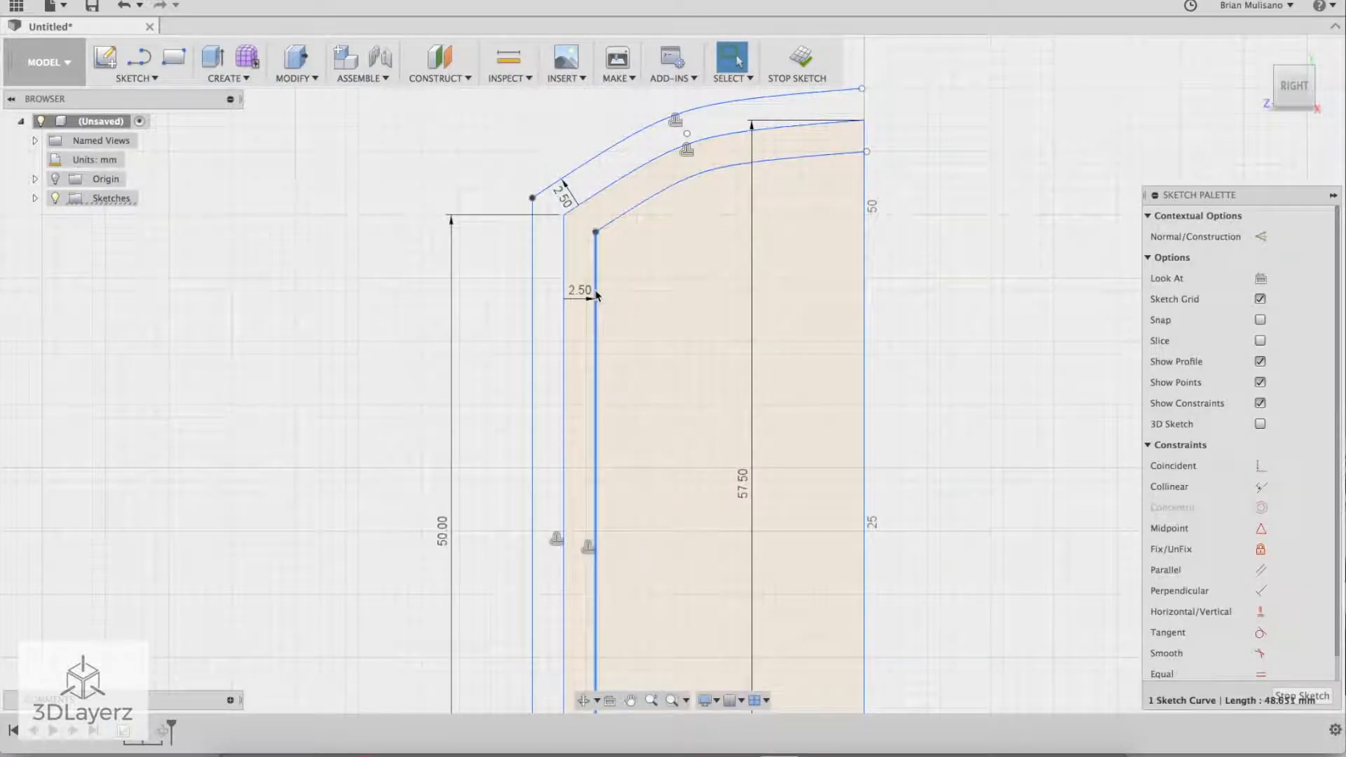
key("Delete")
left_click(617, 223)
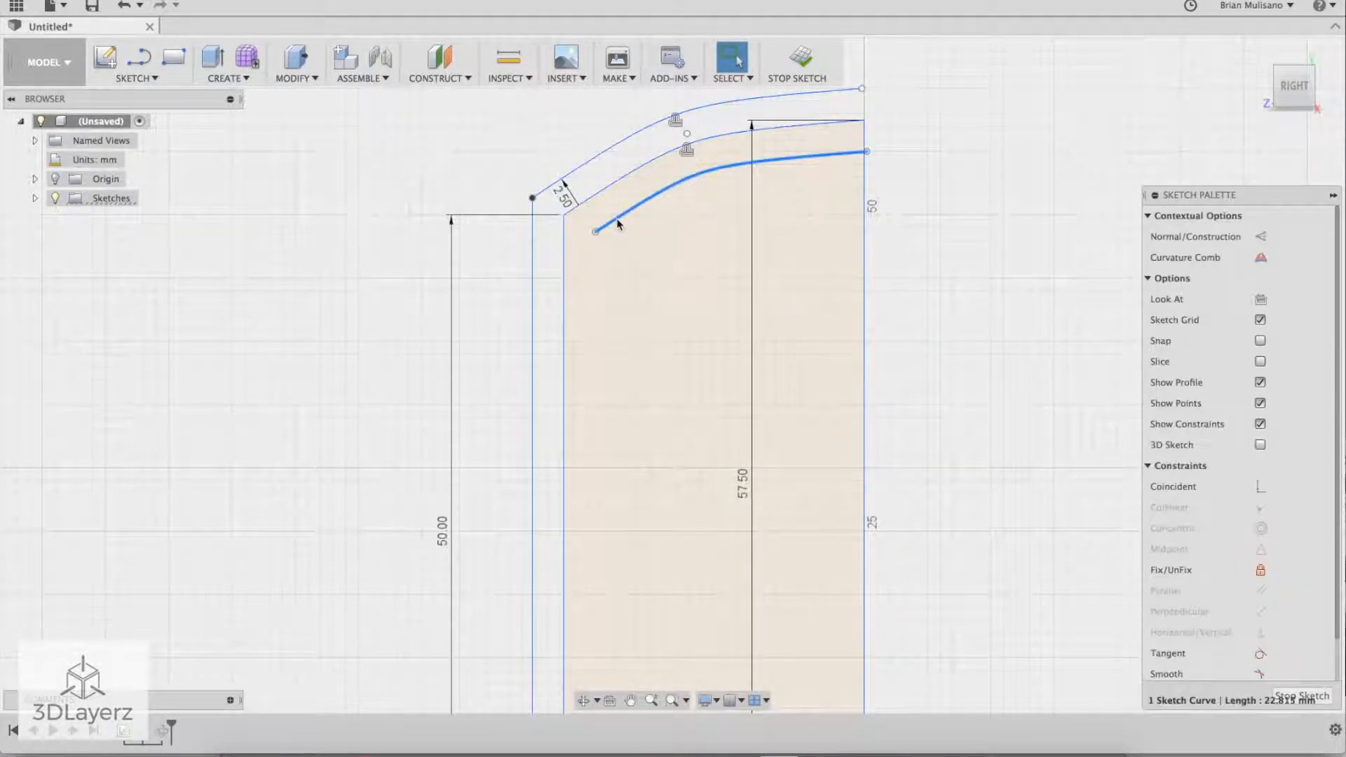
key("Delete")
Step: Close the strip between the original and outward-offset outlines with short lines at the base and at the curves' upper ends
scroll(806, 238, "down", 3)
middle_click_drag(980, 376, 974, 306)
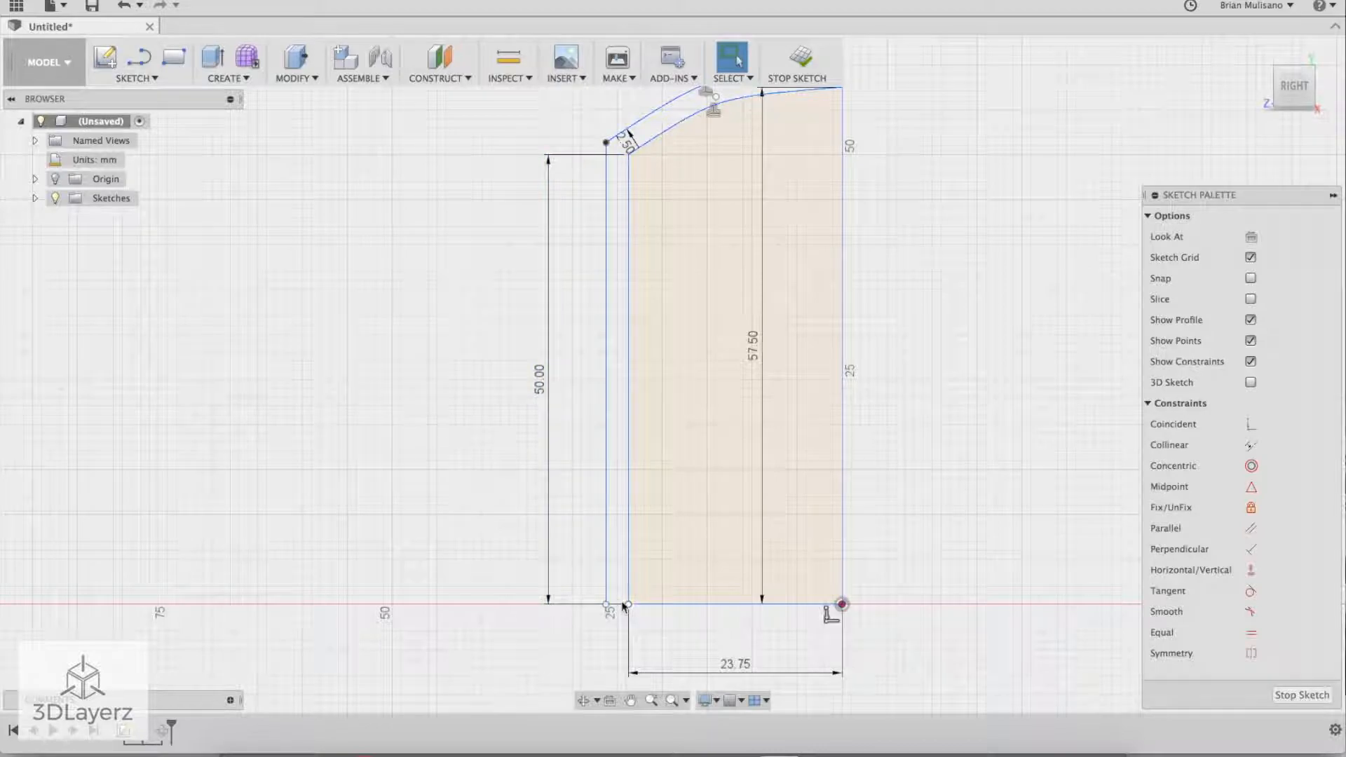
scroll(619, 592, "up", 5)
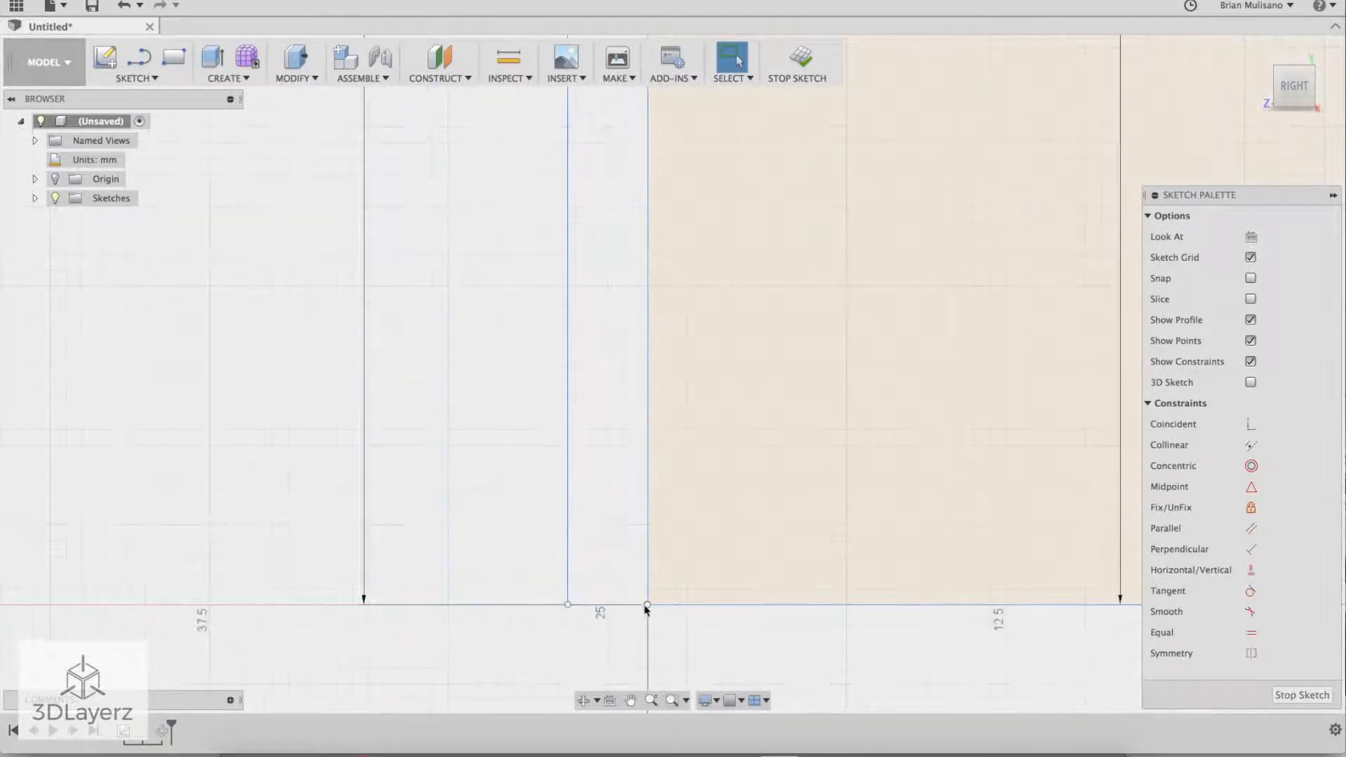
left_click(140, 58)
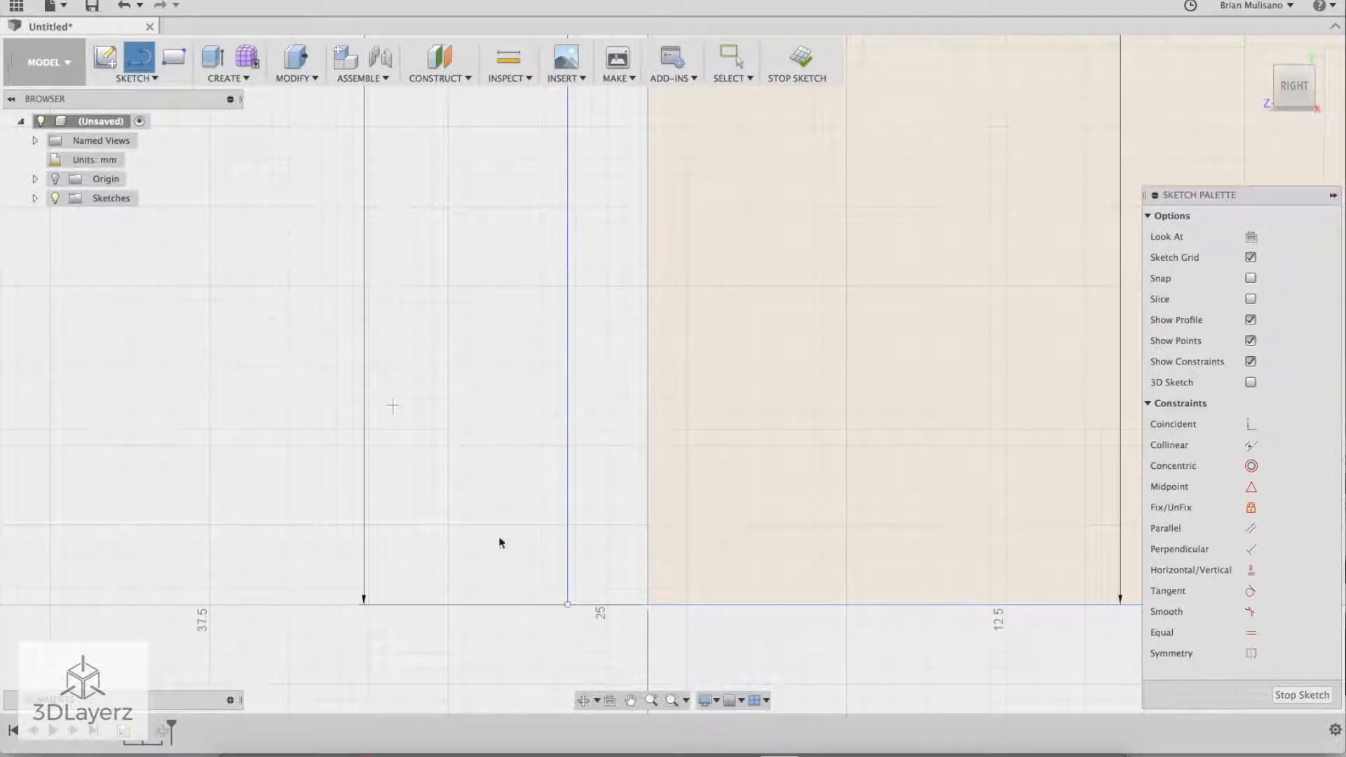
left_click(646, 605)
scroll(712, 563, "down", 3)
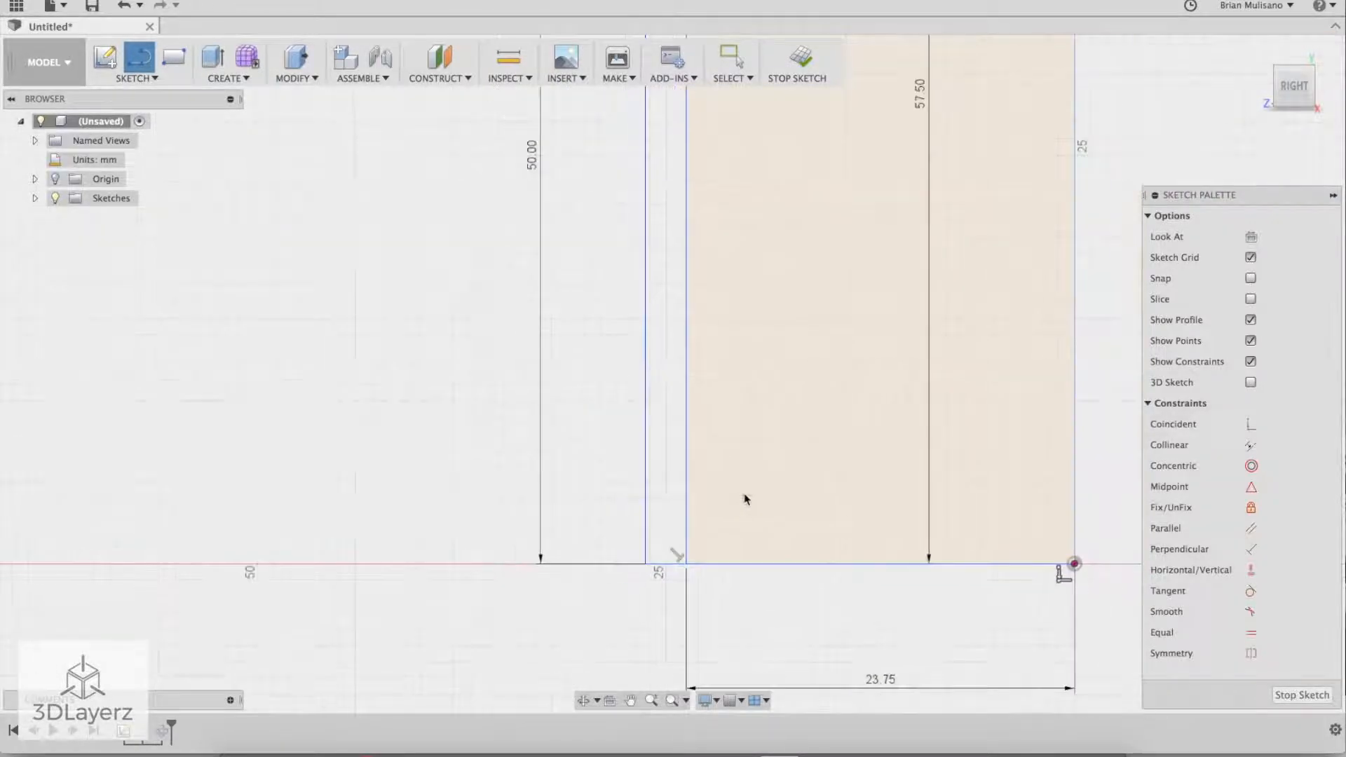
middle_click_drag(995, 252, 715, 754)
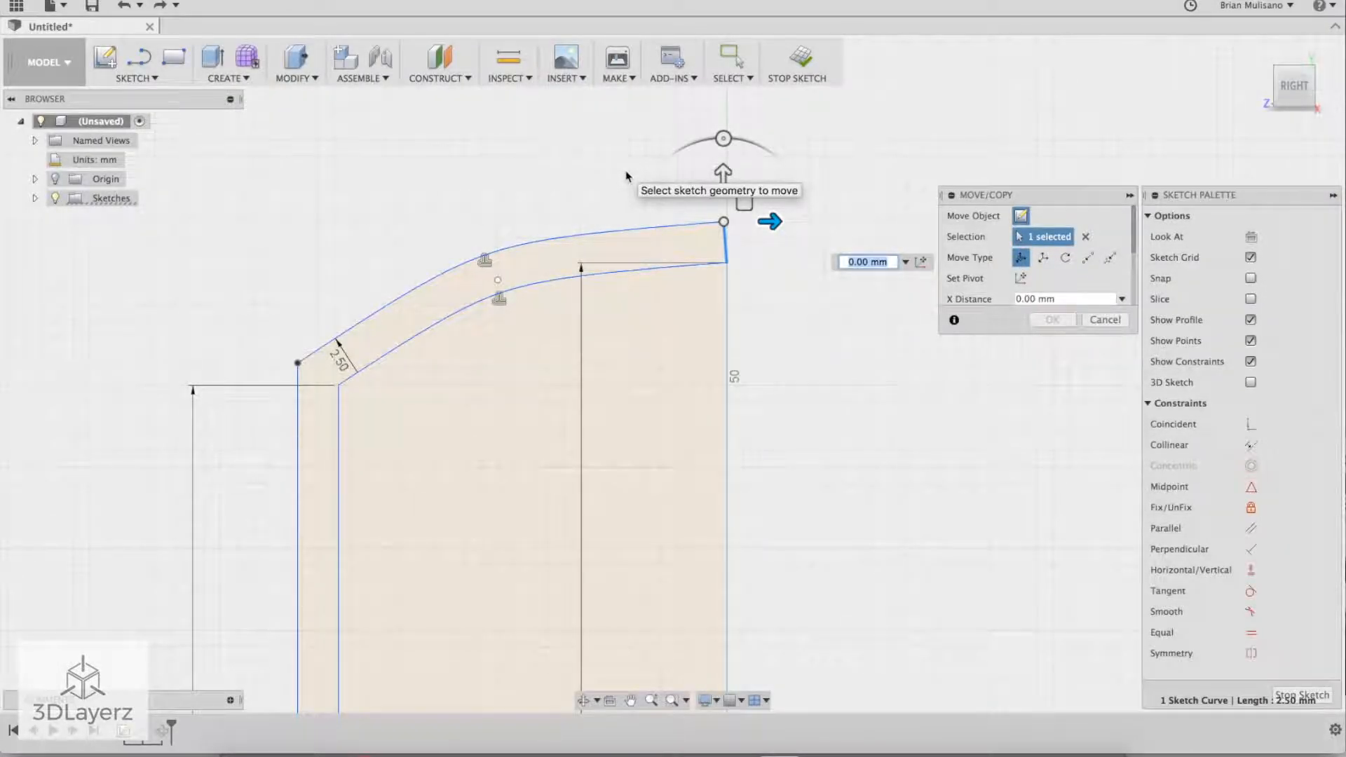
key("Escape")
scroll(751, 261, "up", 4)
middle_click_drag(751, 188, 769, 331)
scroll(741, 333, "up", 5)
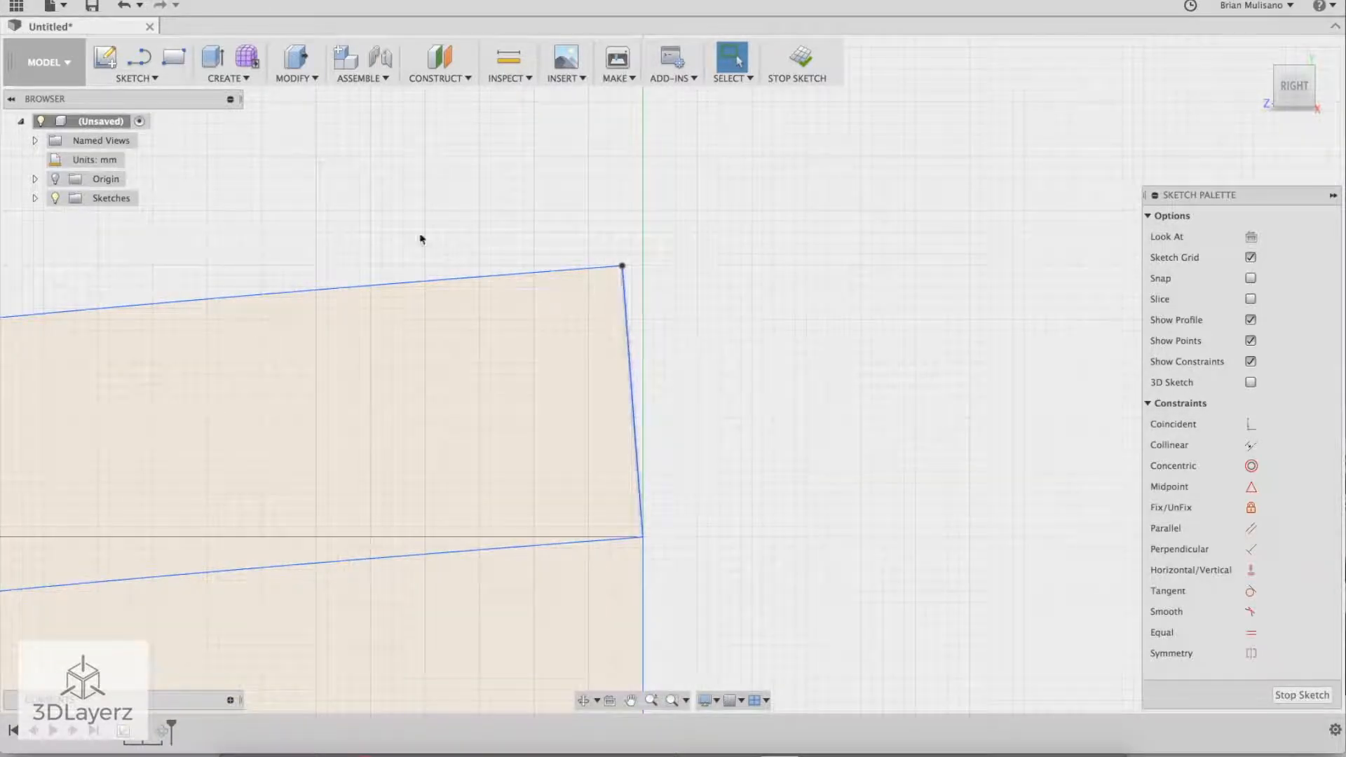
left_click(139, 57)
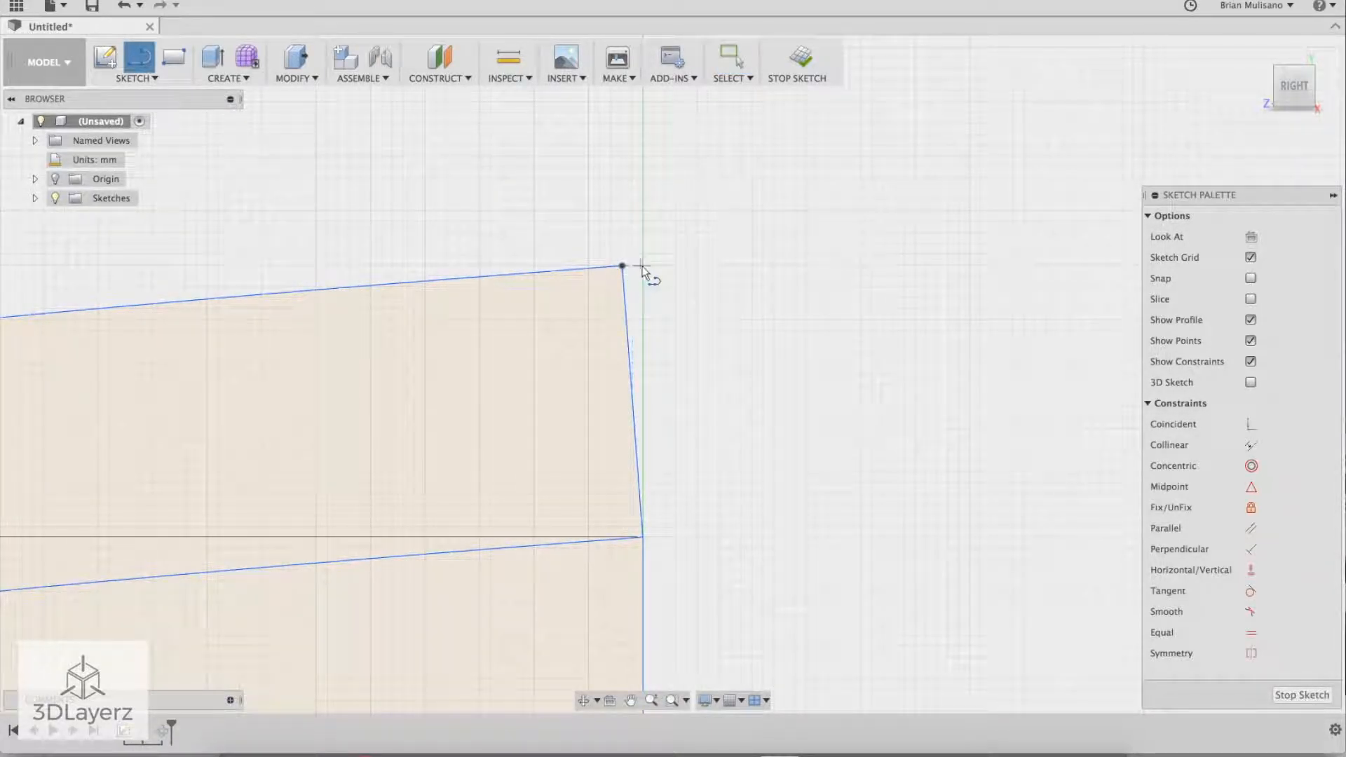
left_click(622, 266)
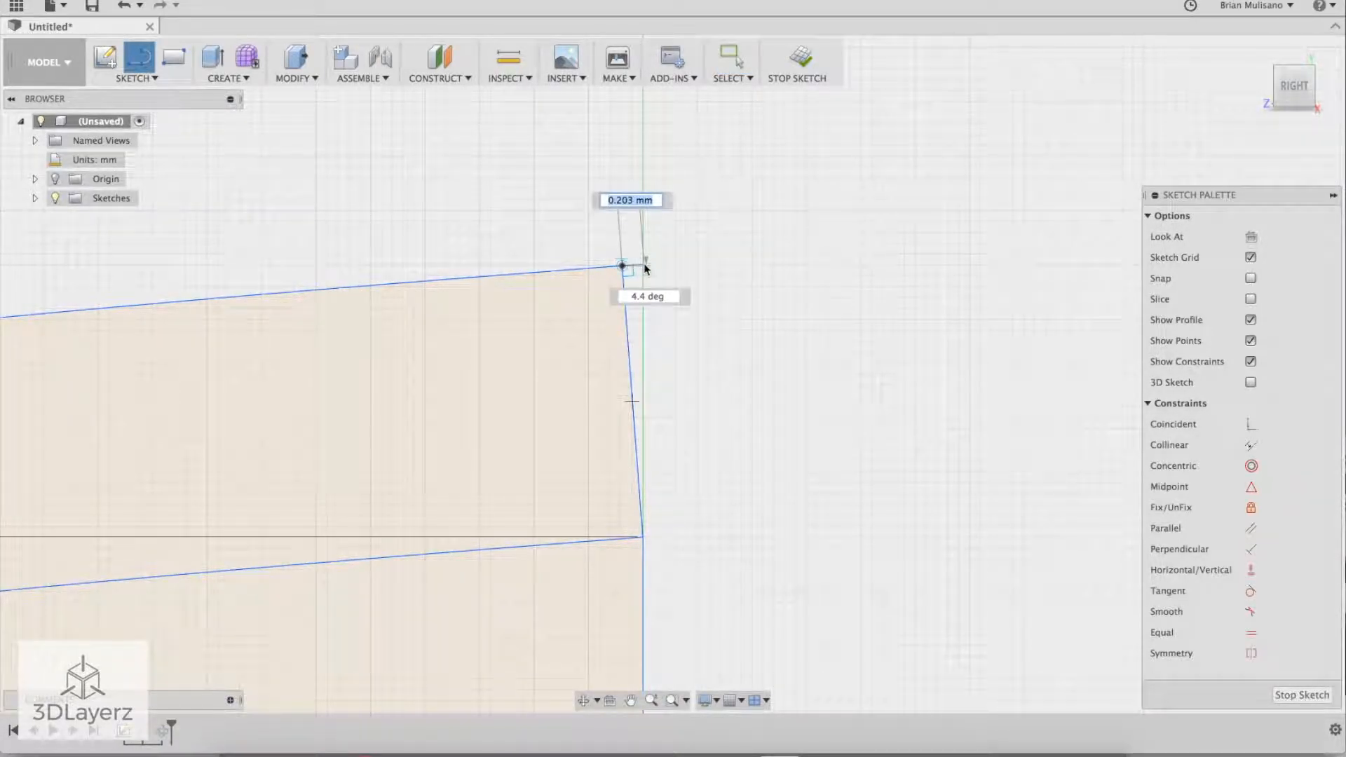
key("Escape")
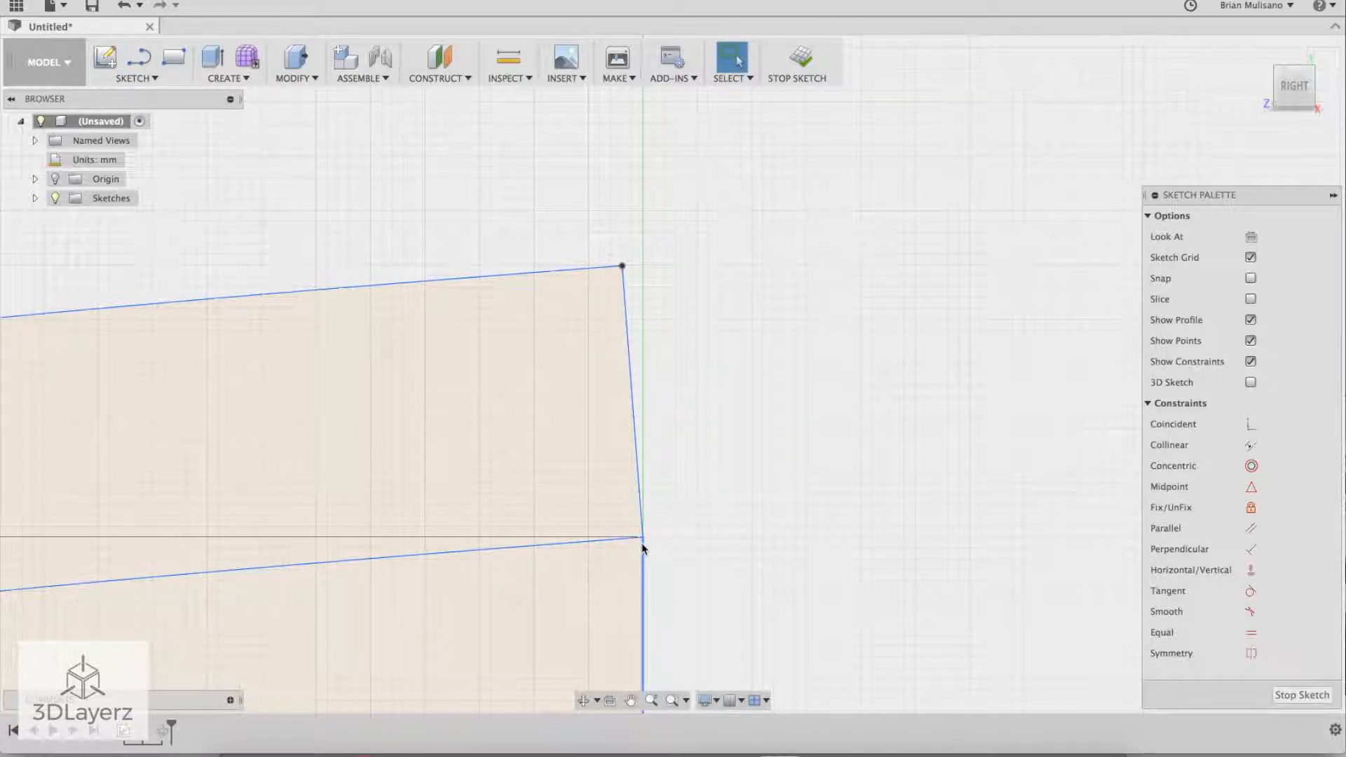
Step: Draw a vertical line up from the inner curve's upper end and a horizontal line about 0.19 mm long to the outer curve's end
left_click(643, 537)
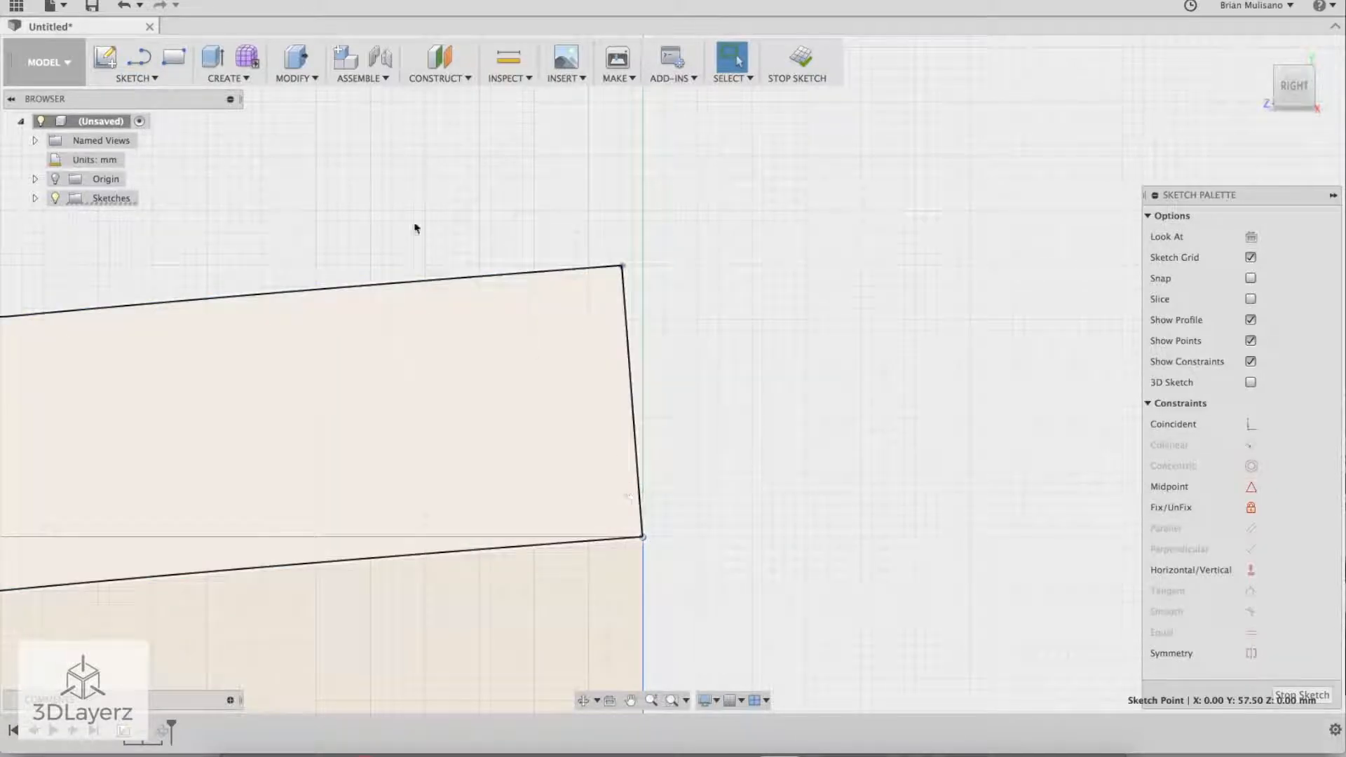
left_click(139, 58)
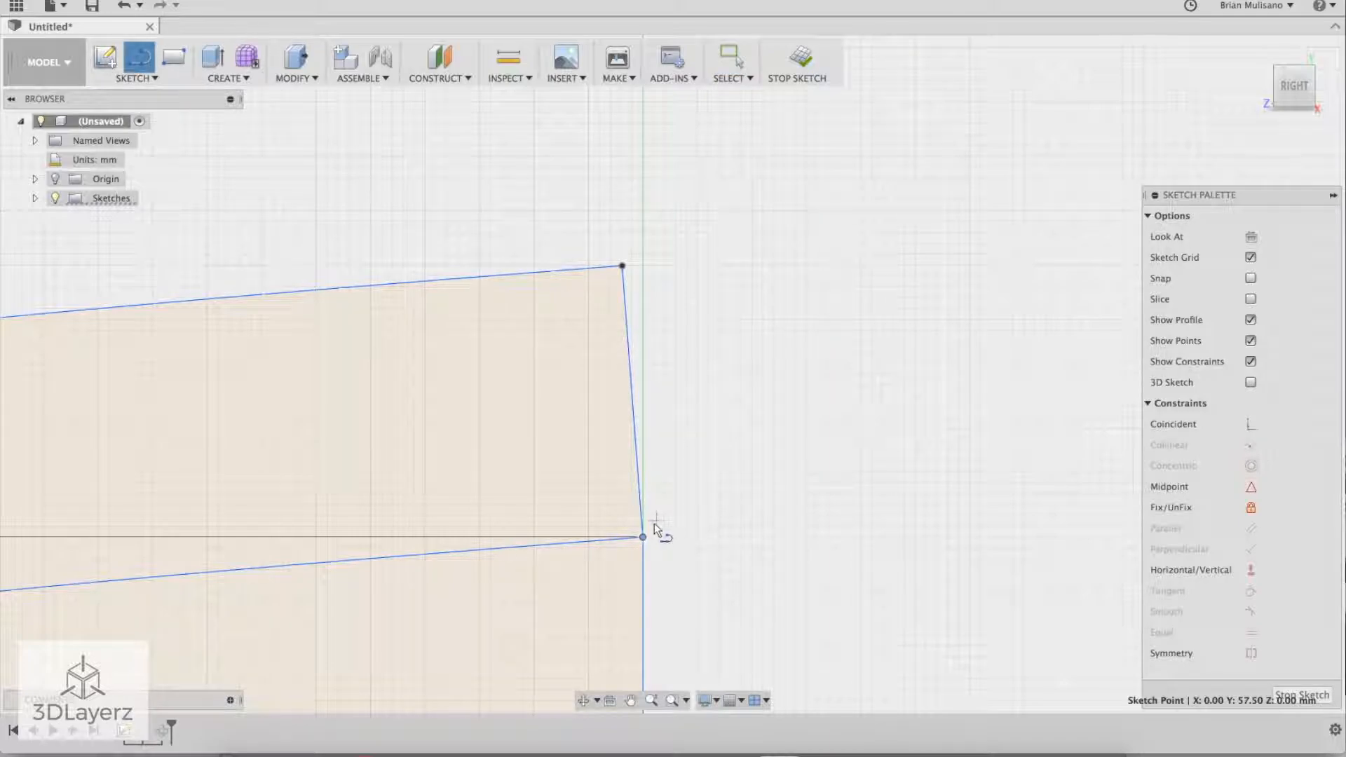
left_click_drag(643, 537, 624, 266)
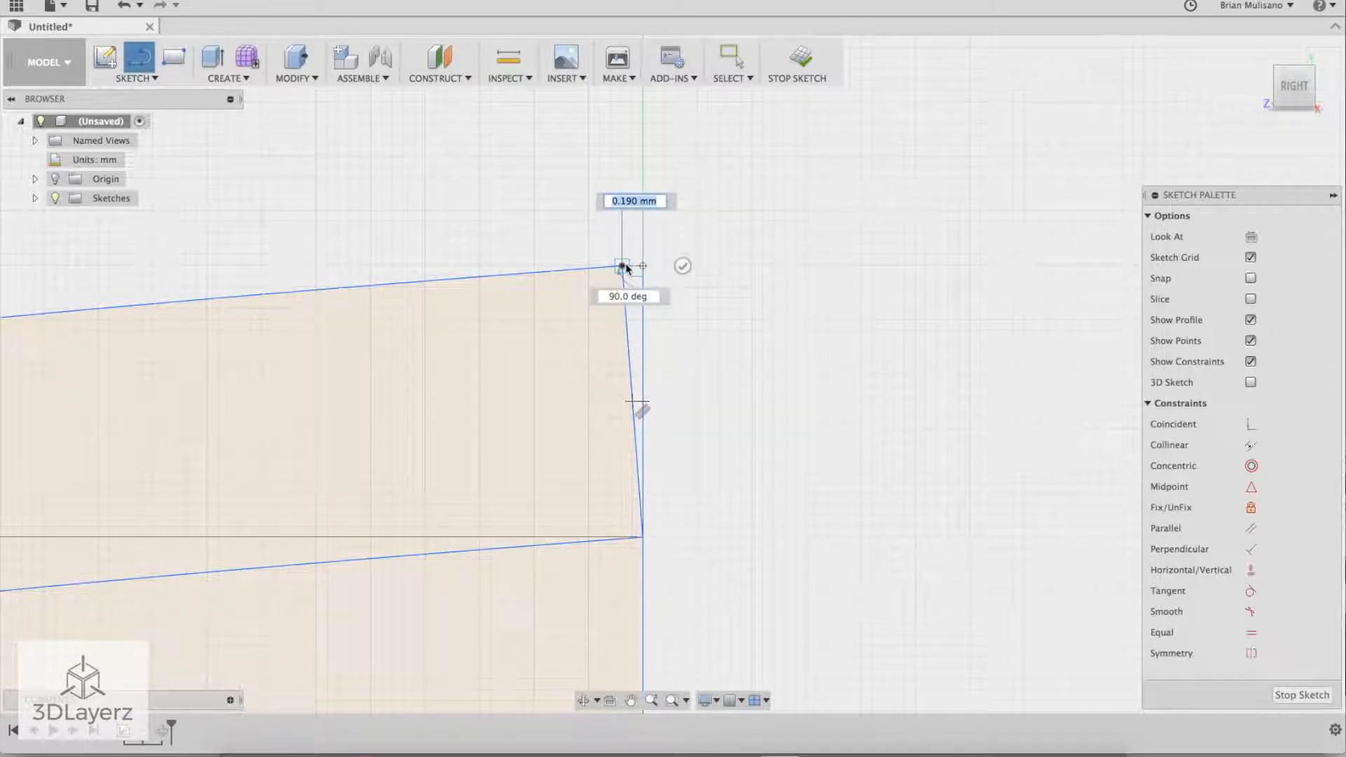
left_click(623, 267)
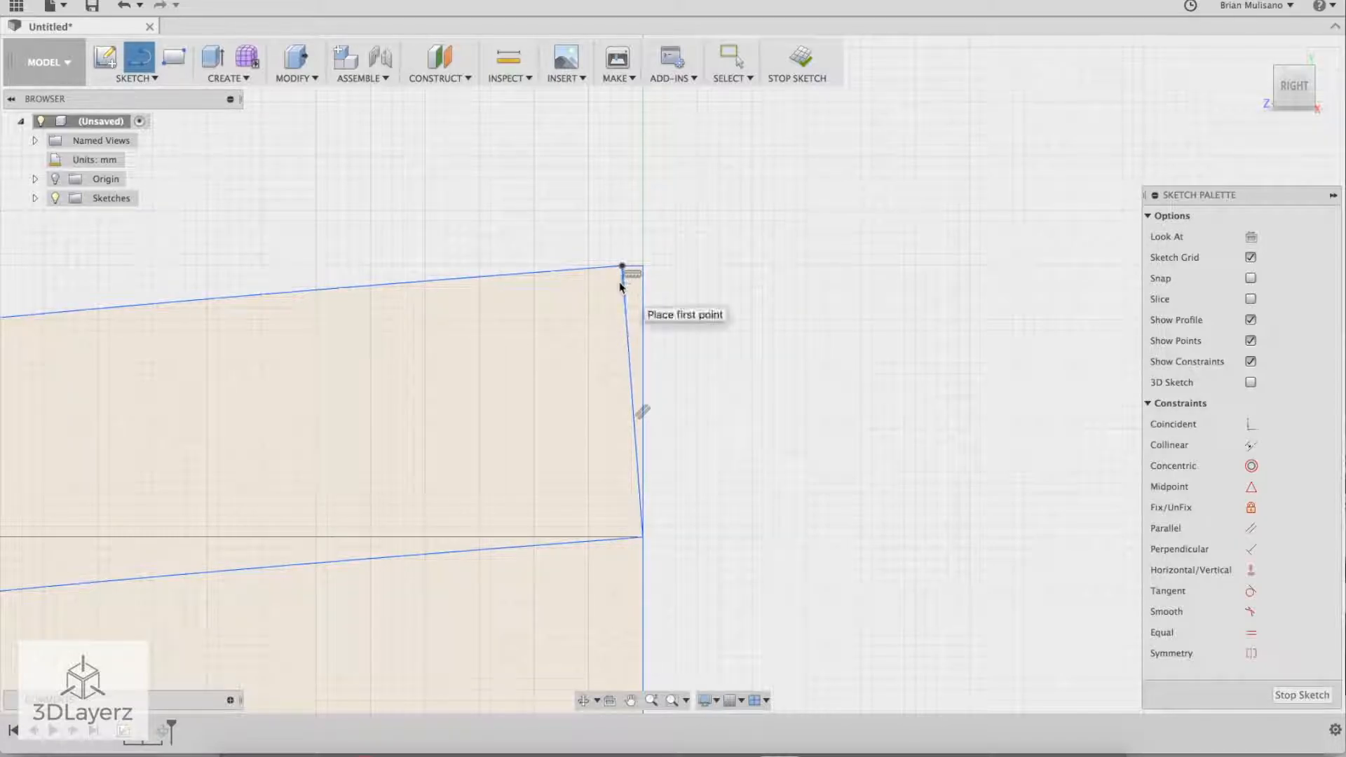
Step: Delete the slanted closing line between the two curves' upper ends and finish the sketch
key("Escape")
left_click(626, 301)
key("Delete")
scroll(601, 345, "down", 5)
middle_click_drag(496, 423, 877, 273)
scroll(571, 444, "down", 5)
scroll(497, 443, "down", 4)
mouse_move(621, 449)
middle_mouse_down()
mouse_move(640, 427)
mouse_move(704, 192)
middle_mouse_up()
scroll(696, 278, "down", 2)
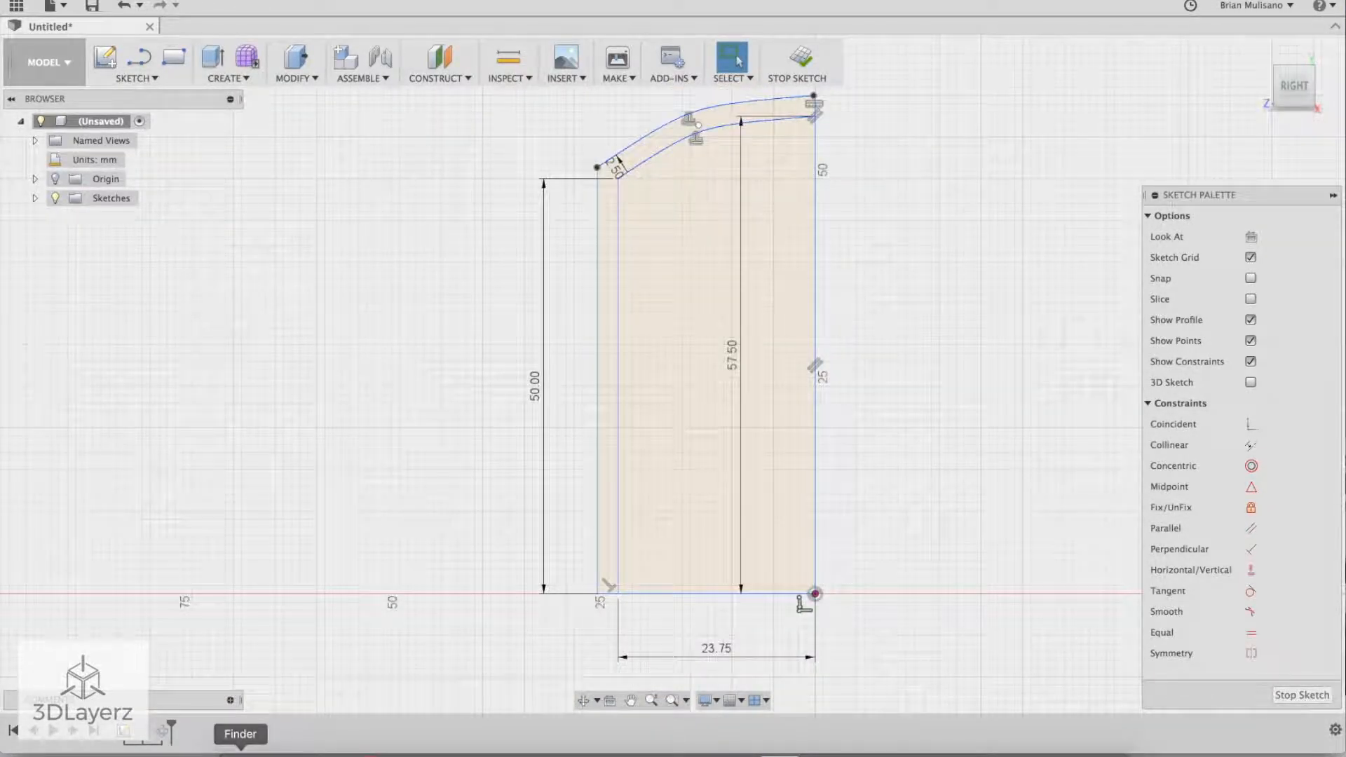
left_click(1302, 695)
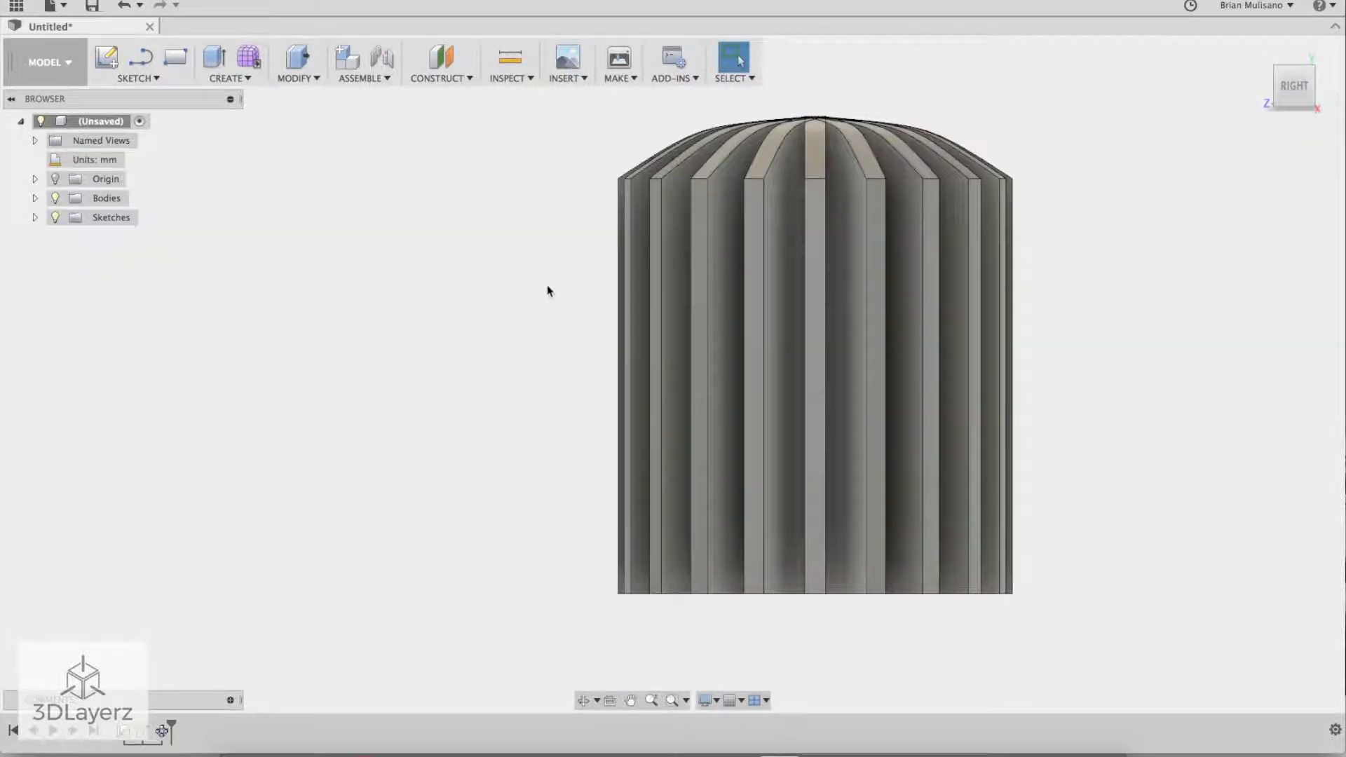
mouse_move(877, 334)
middle_mouse_down("shift")
mouse_move(810, 344)
mouse_move(784, 329)
mouse_move(797, 345)
middle_mouse_up("shift")
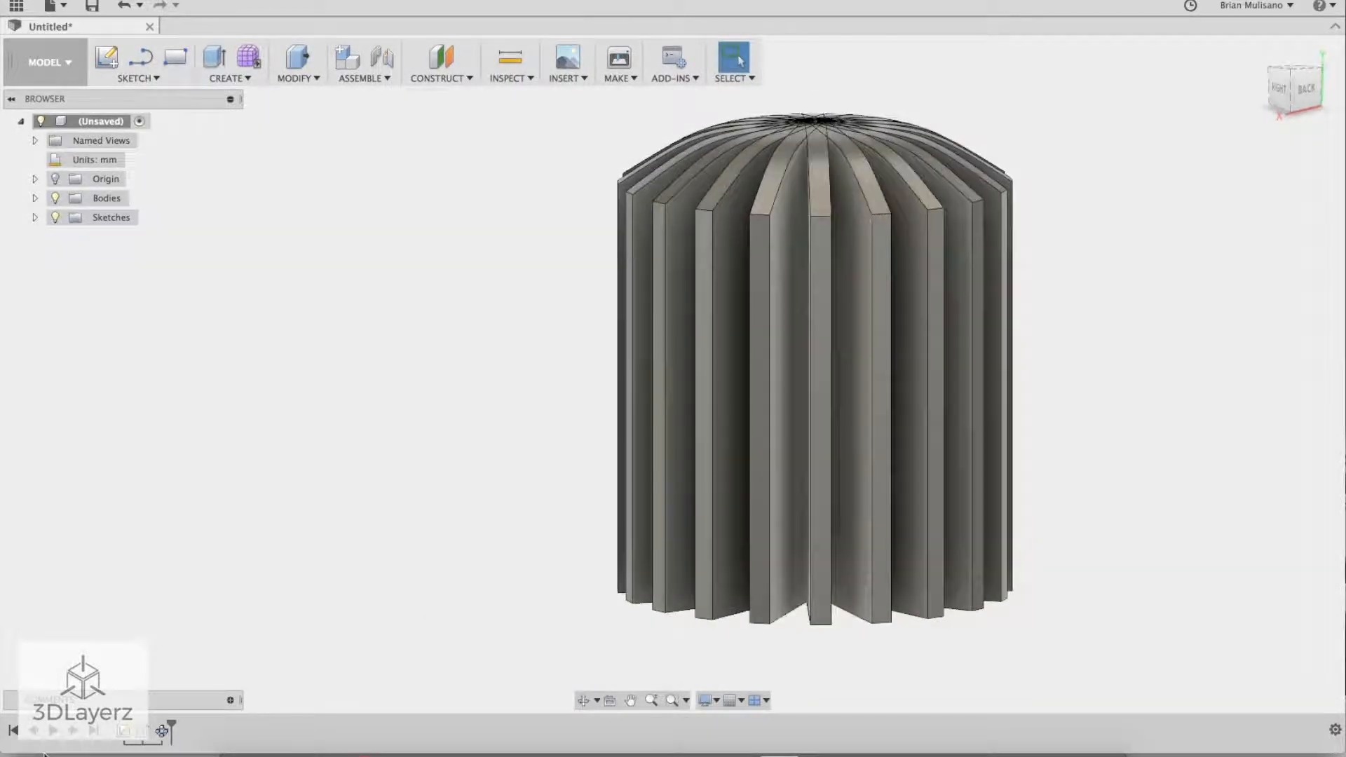
Step: Edit the plate's extrusion so that its profile is only the outer strip, excluding the large inner area
right_click(143, 738)
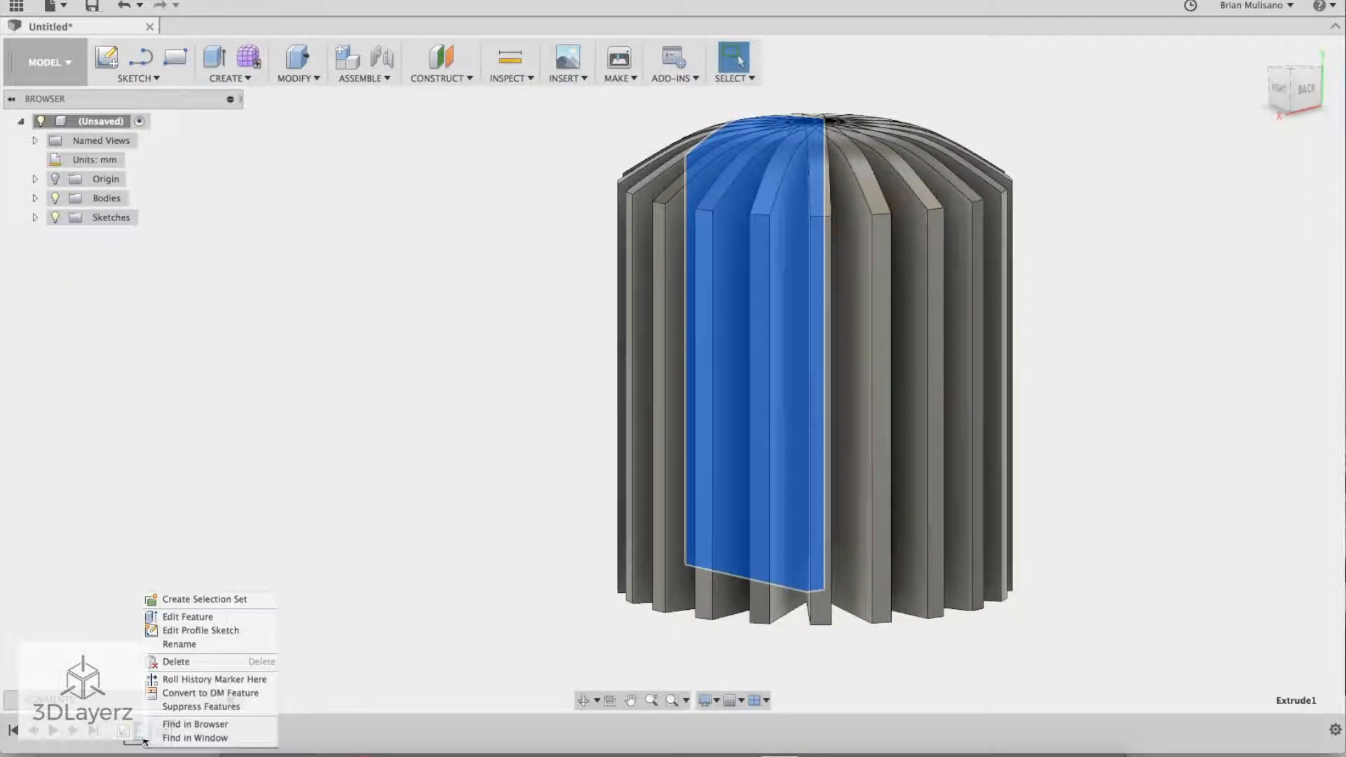
left_click(183, 620)
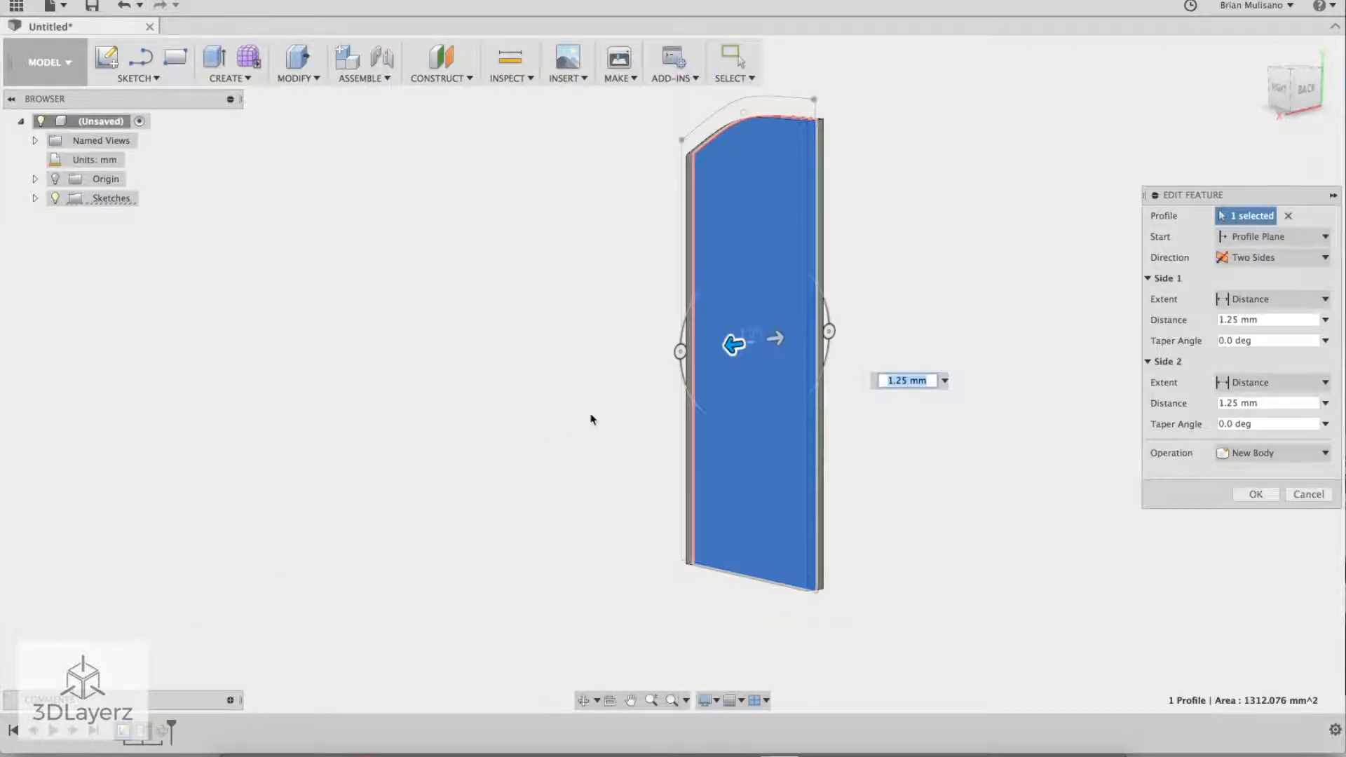
middle_click_drag(620, 379, 713, 372, "shift")
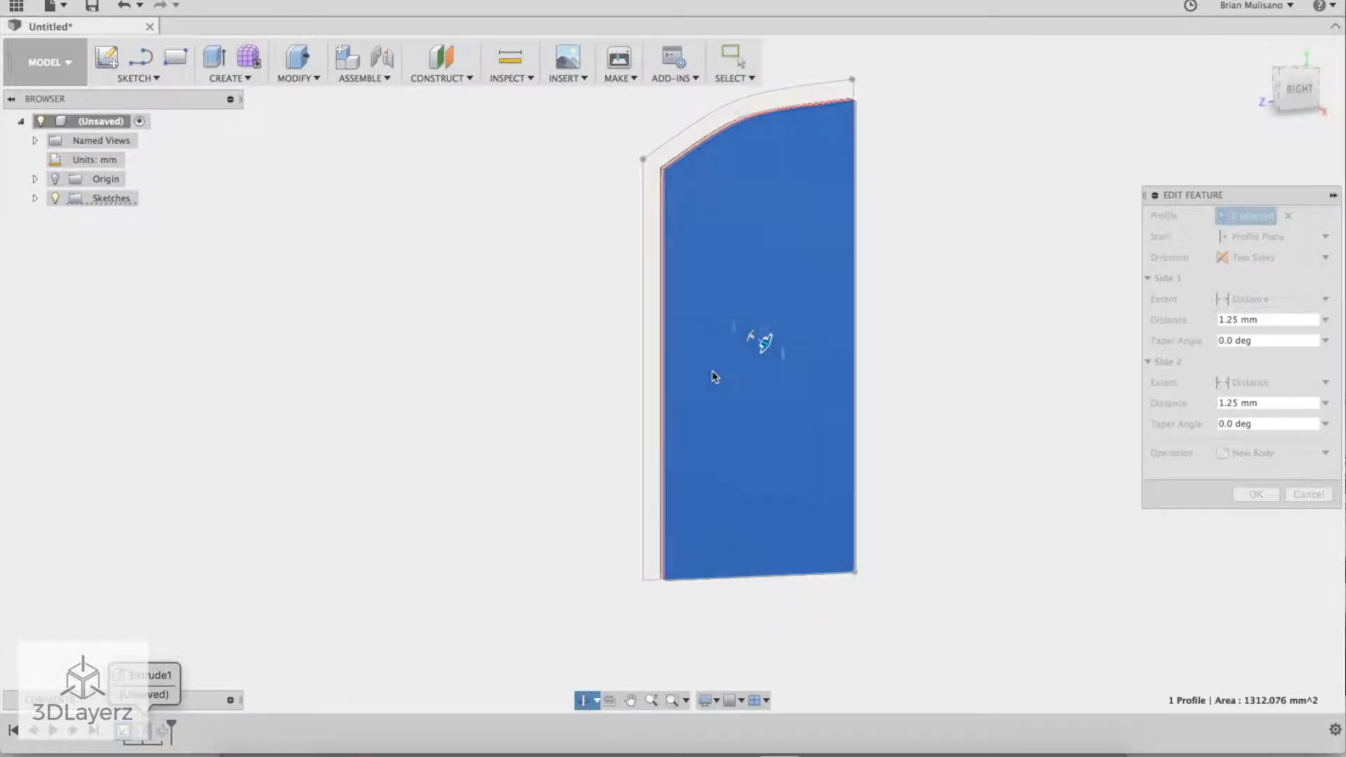
left_click(655, 349)
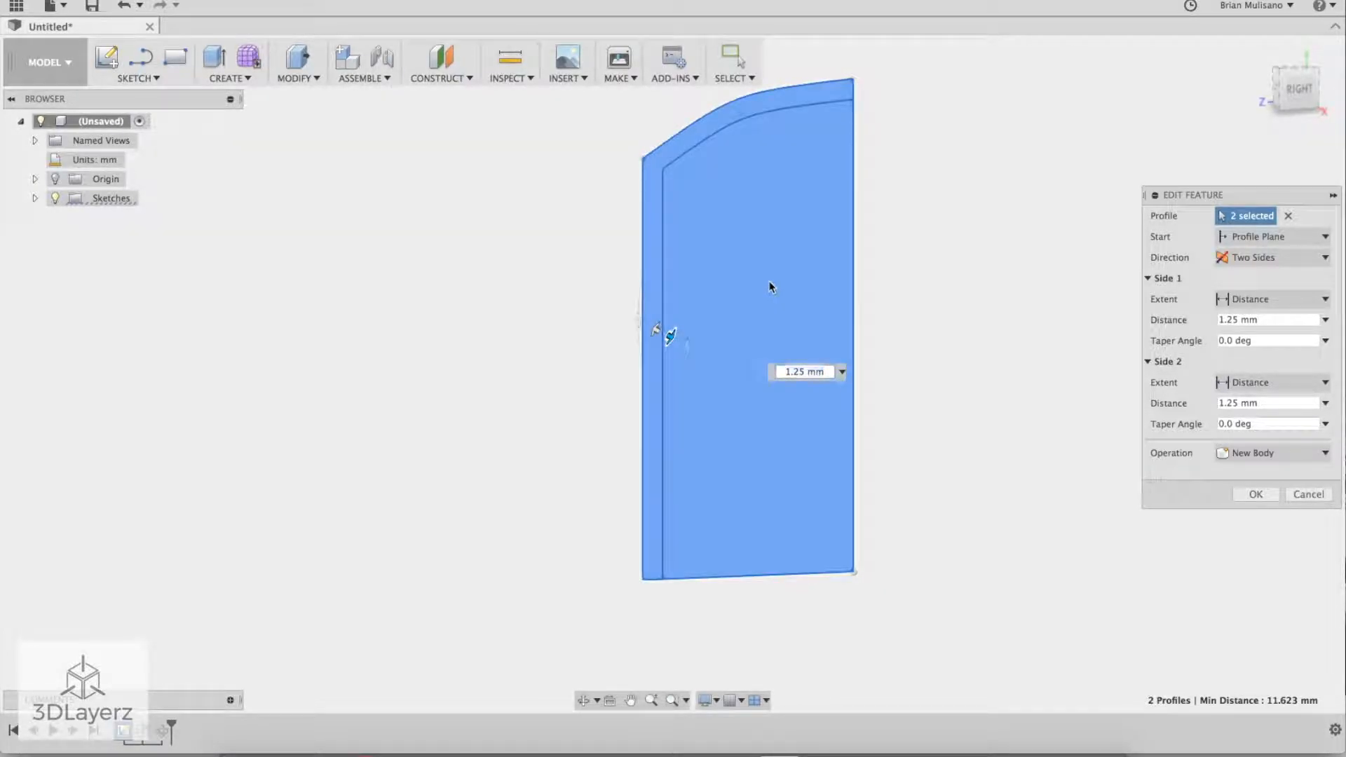
left_click(688, 279)
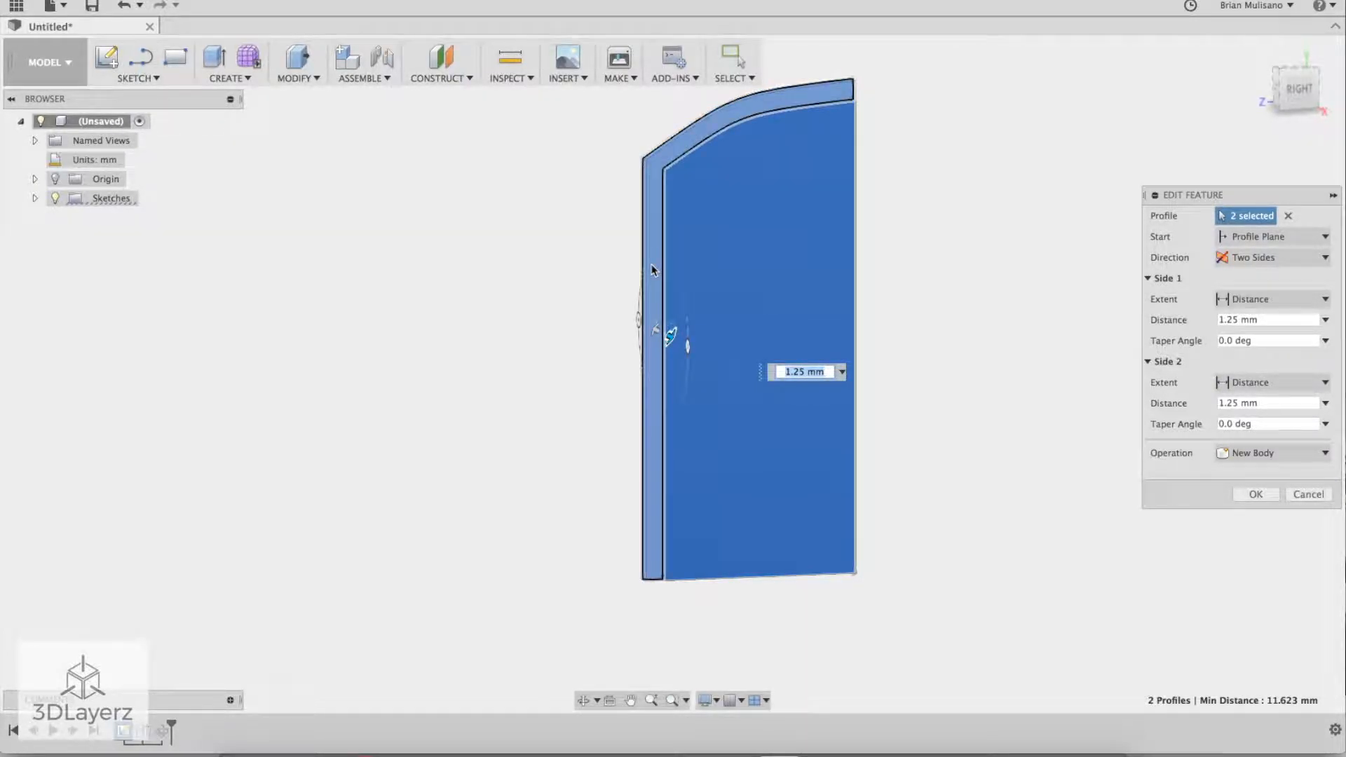
left_click(697, 264)
left_click(649, 250)
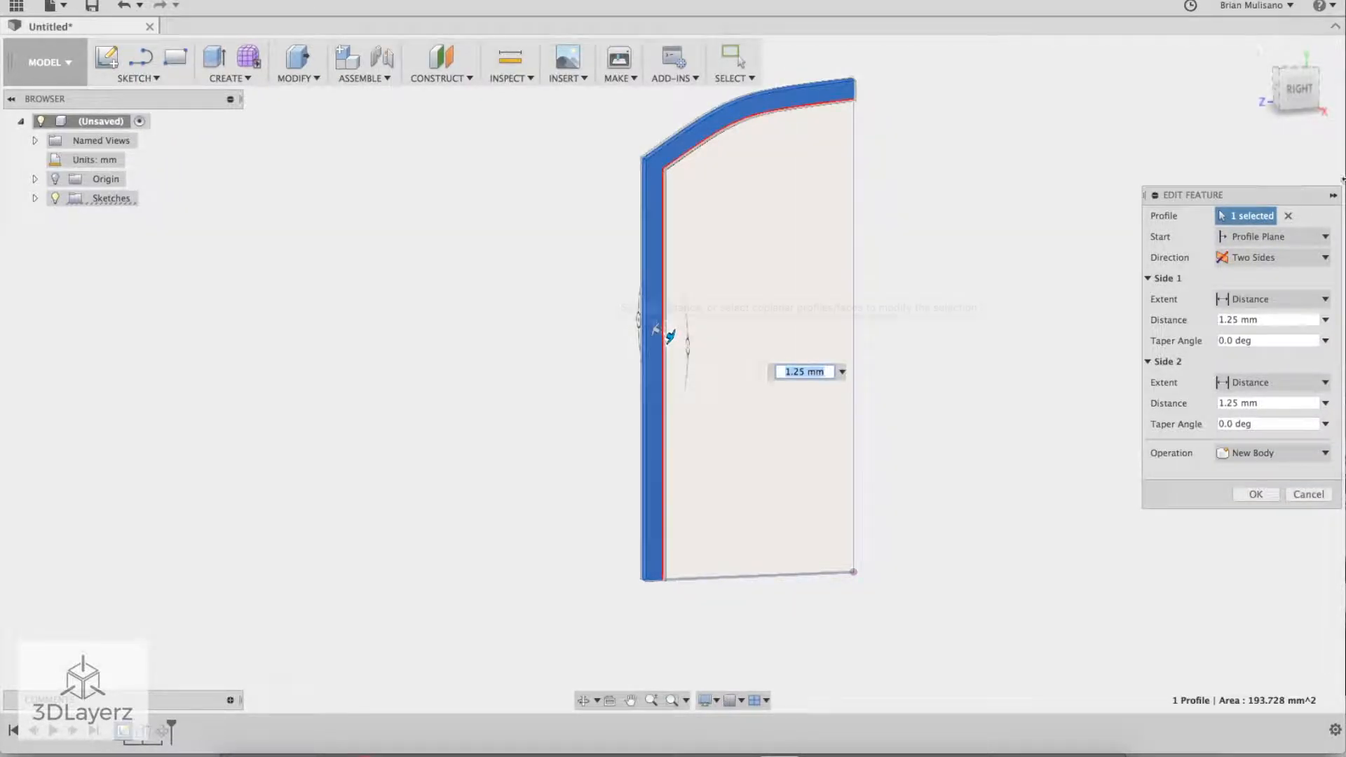
left_click(1257, 494)
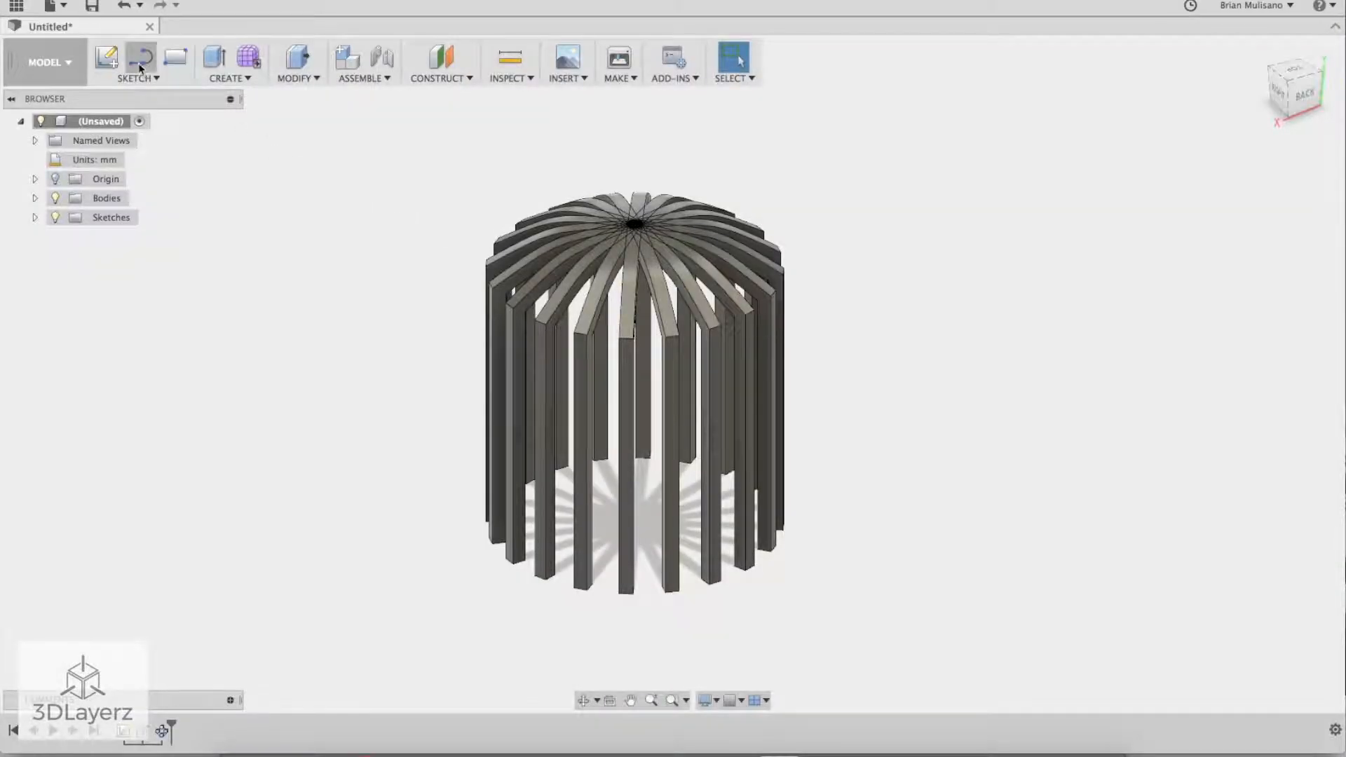
Step: Sketch a circle about 52.6 mm in diameter on the horizontal base plane, centred on the origin and enclosing the ribs' outer edges
left_click(106, 56)
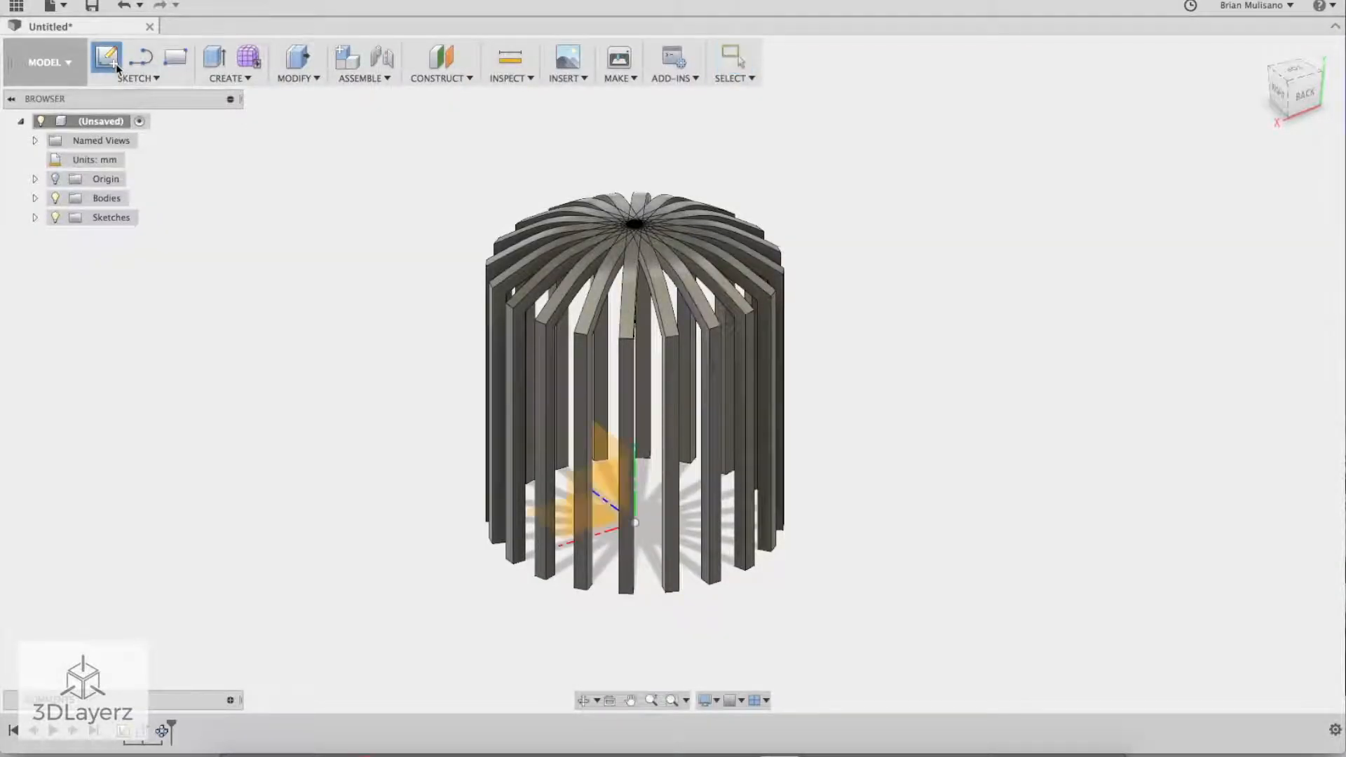
left_click(559, 520)
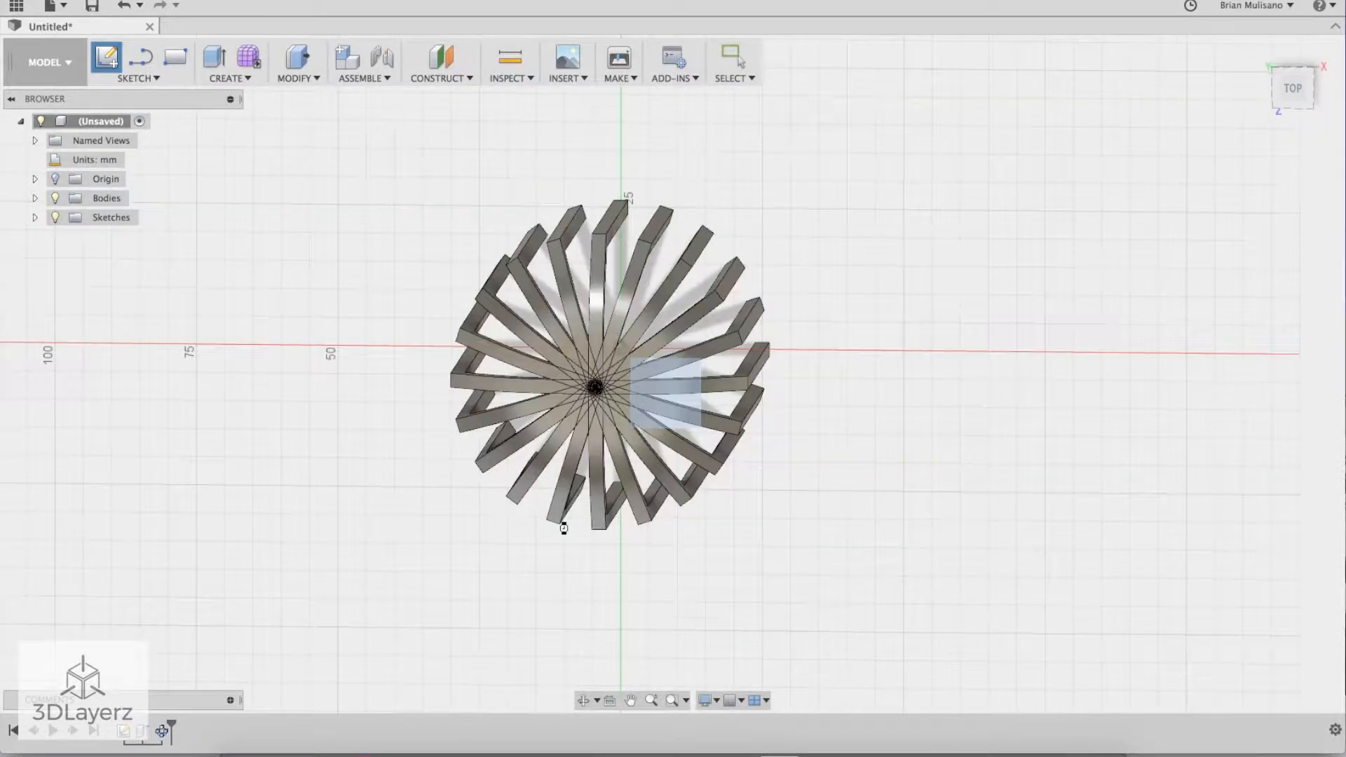
left_click(135, 79)
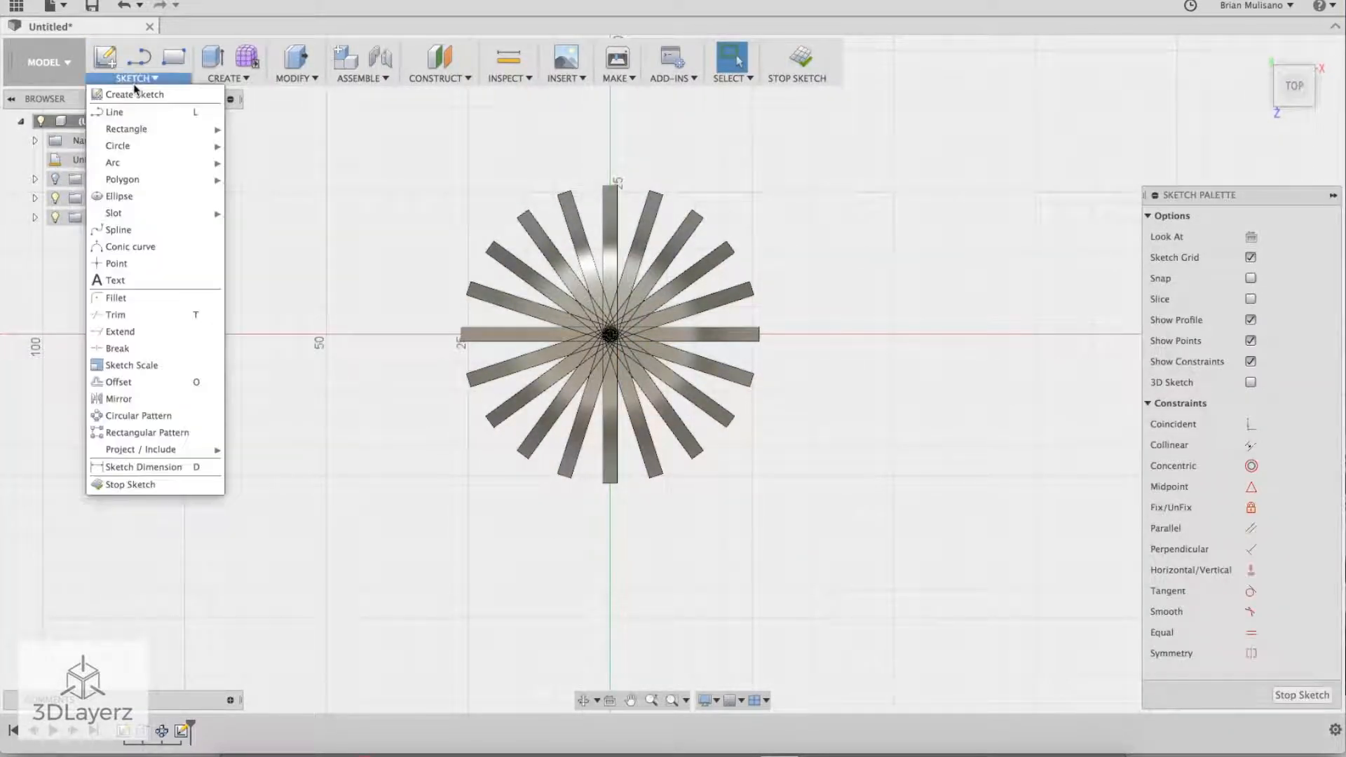
mouse_move(141, 144)
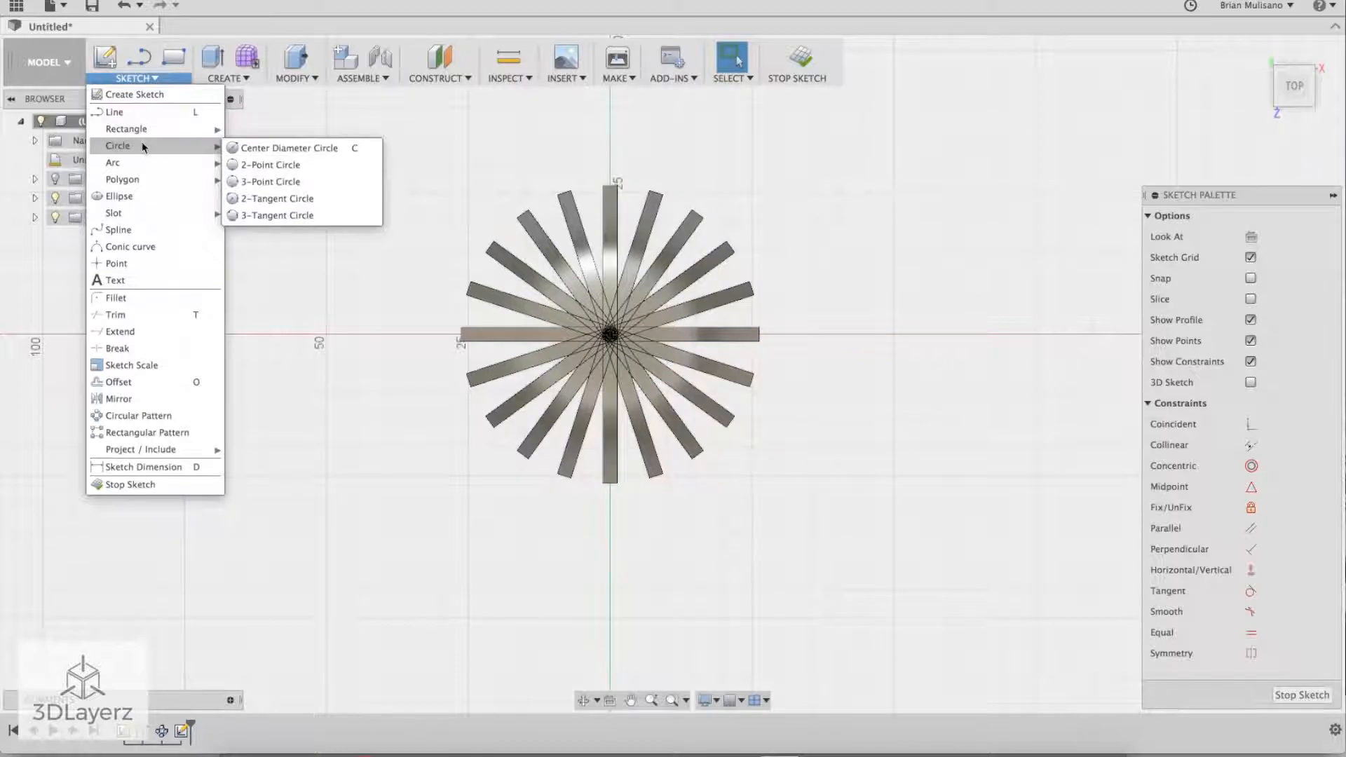
left_click(280, 149)
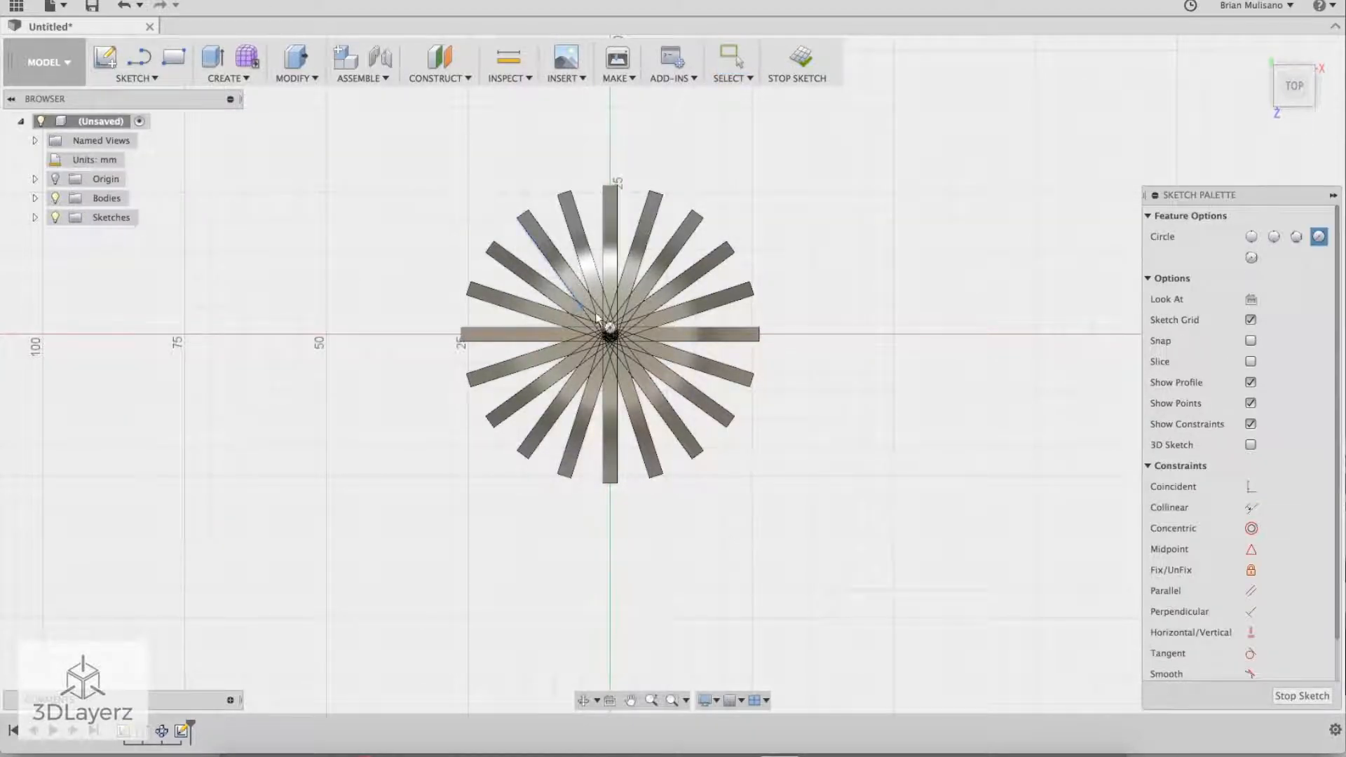
left_click(610, 335)
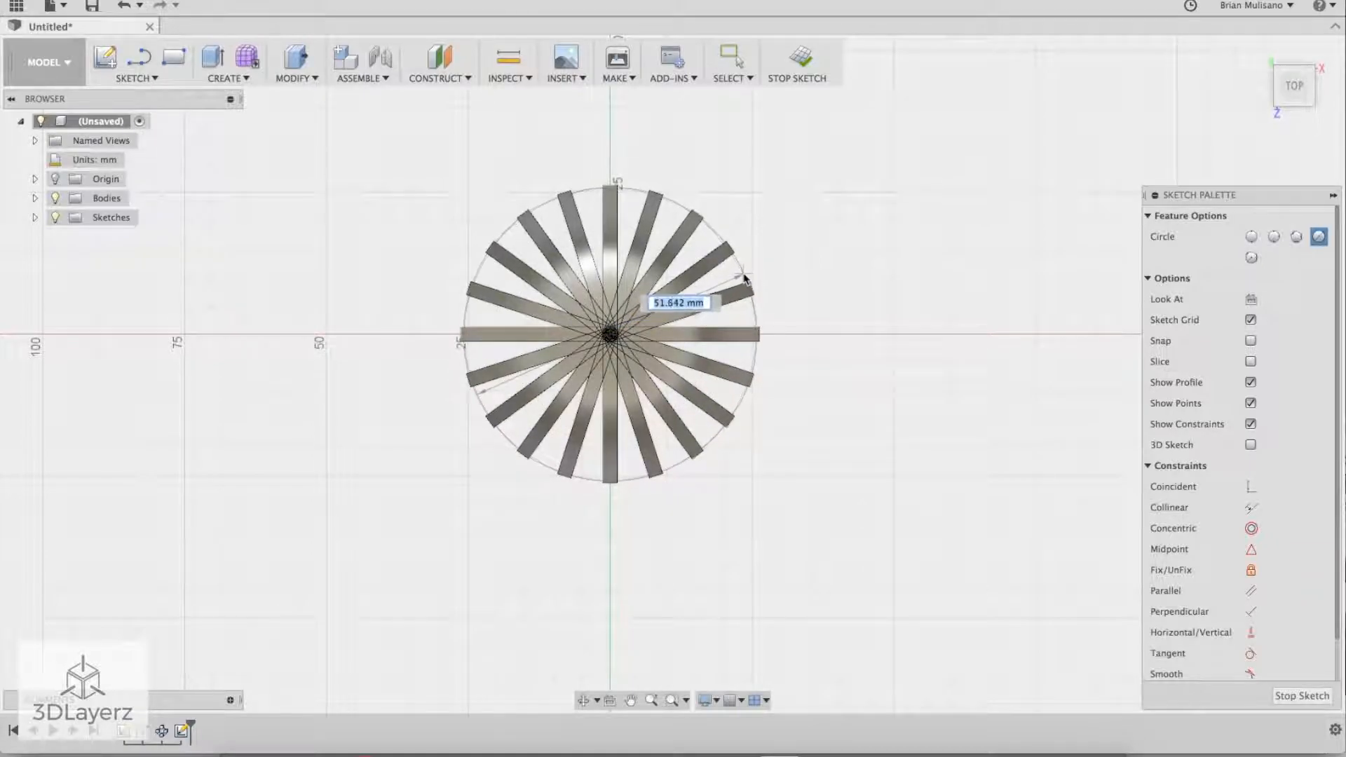
left_click(751, 283)
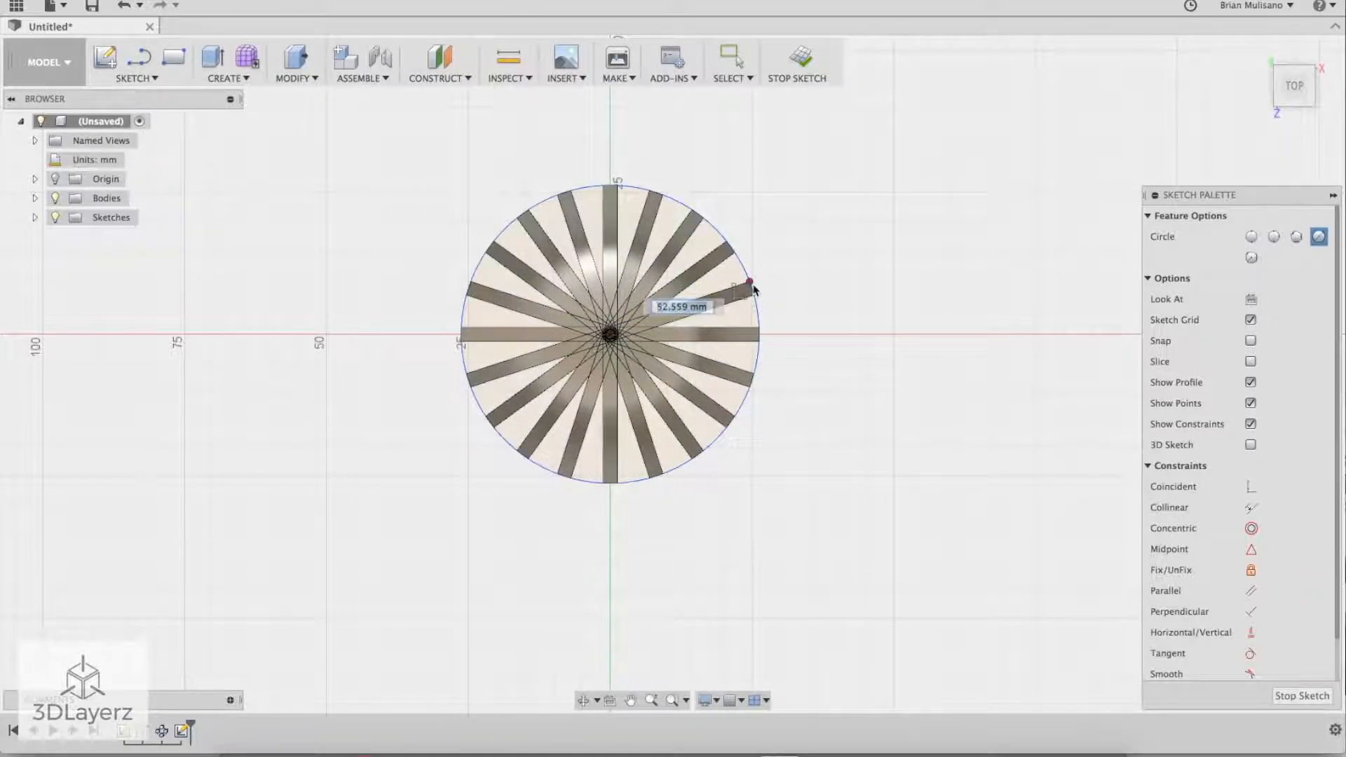
middle_click_drag(868, 435, 865, 324, "shift")
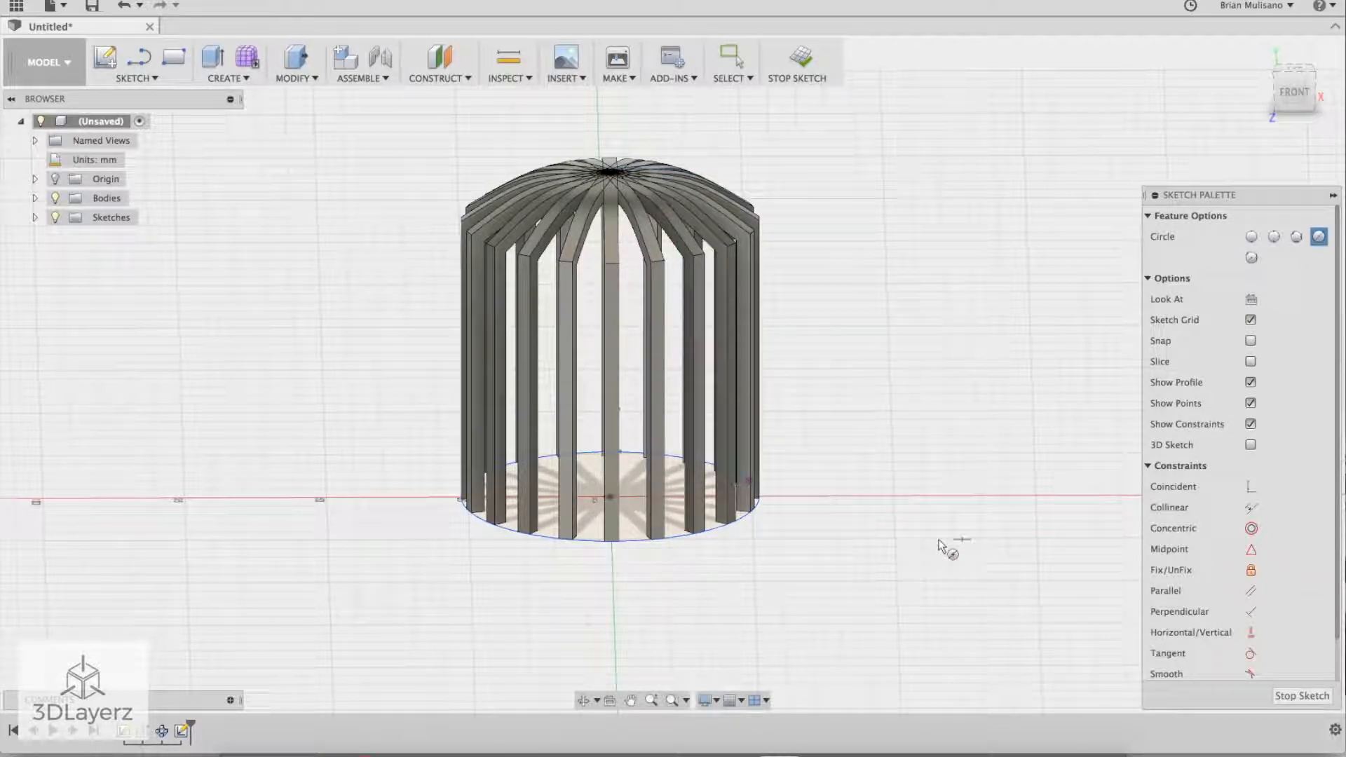
middle_click_drag(796, 571, 376, 359, "shift")
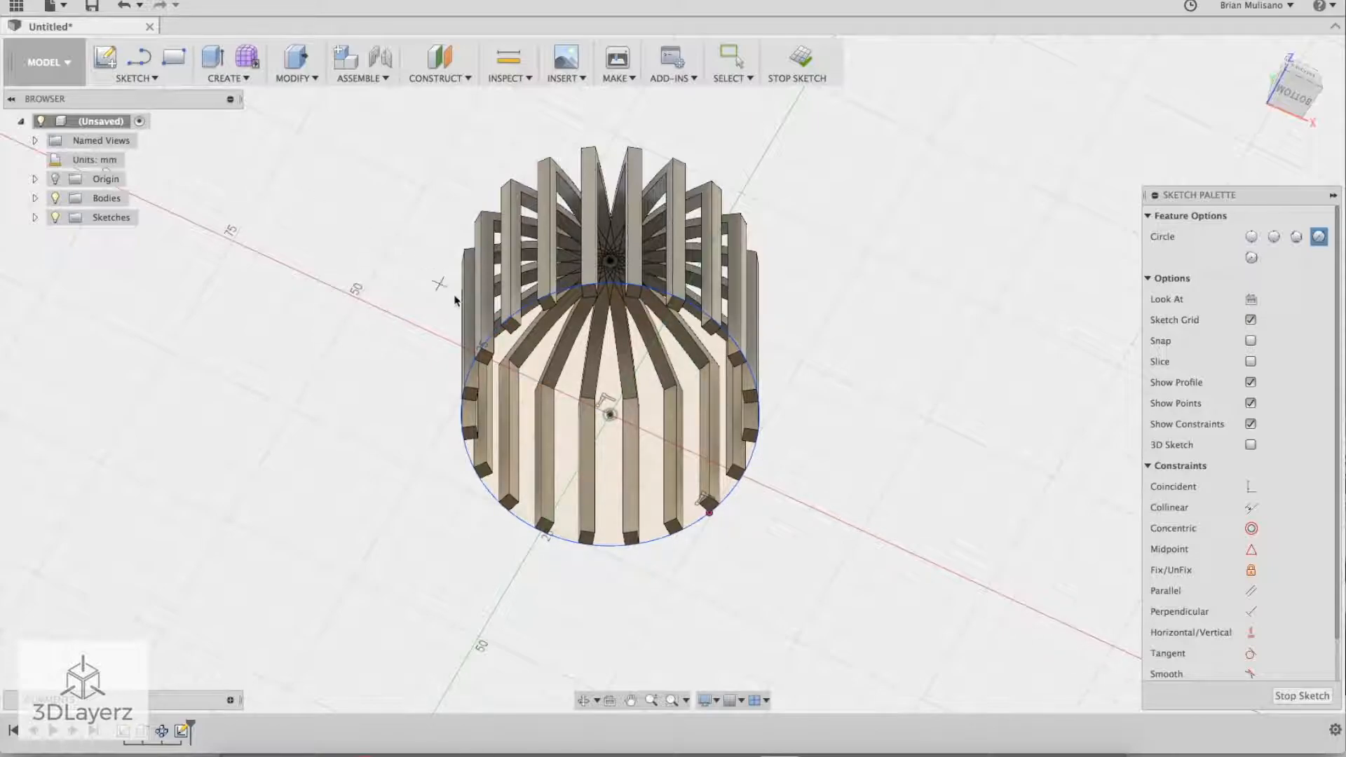
key("Escape")
Step: Offset the base circle inward with an offset position of -2.5 mm
left_click(487, 340)
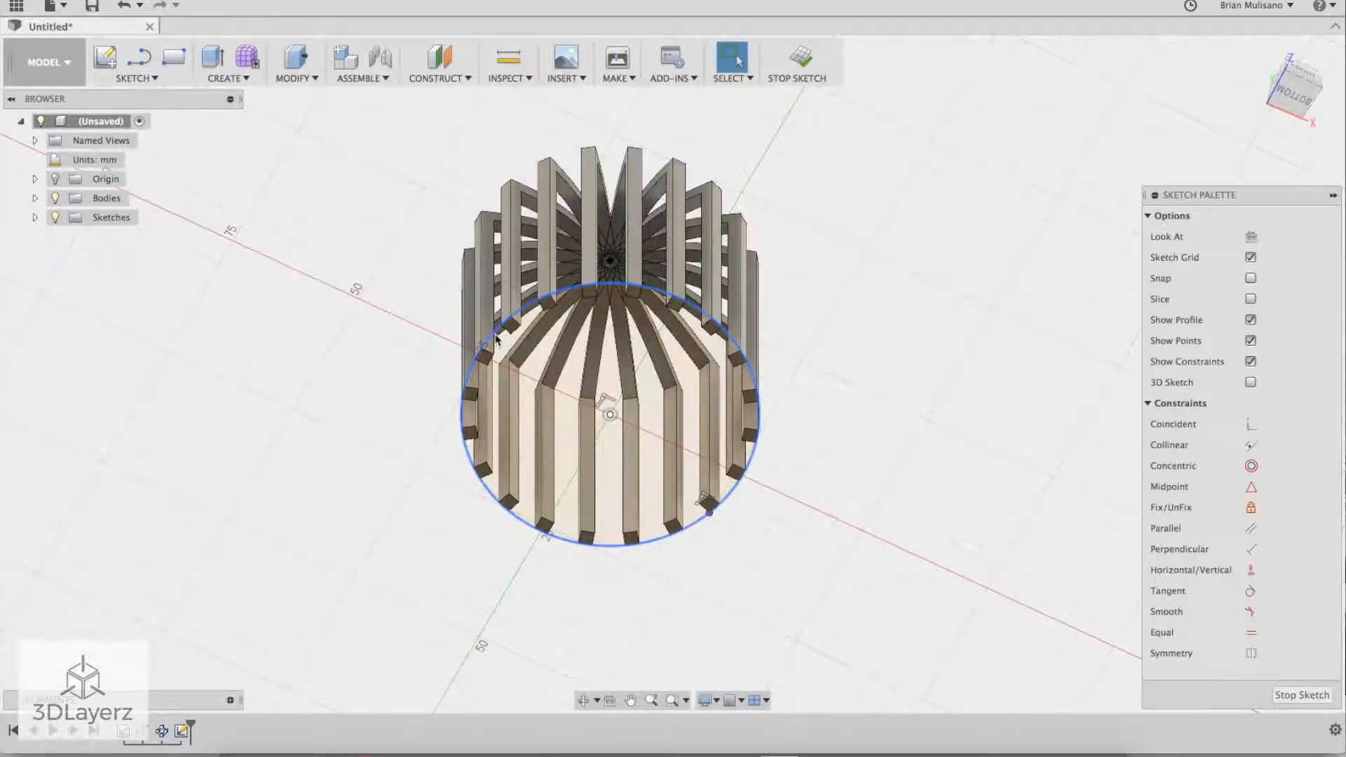
left_click(134, 79)
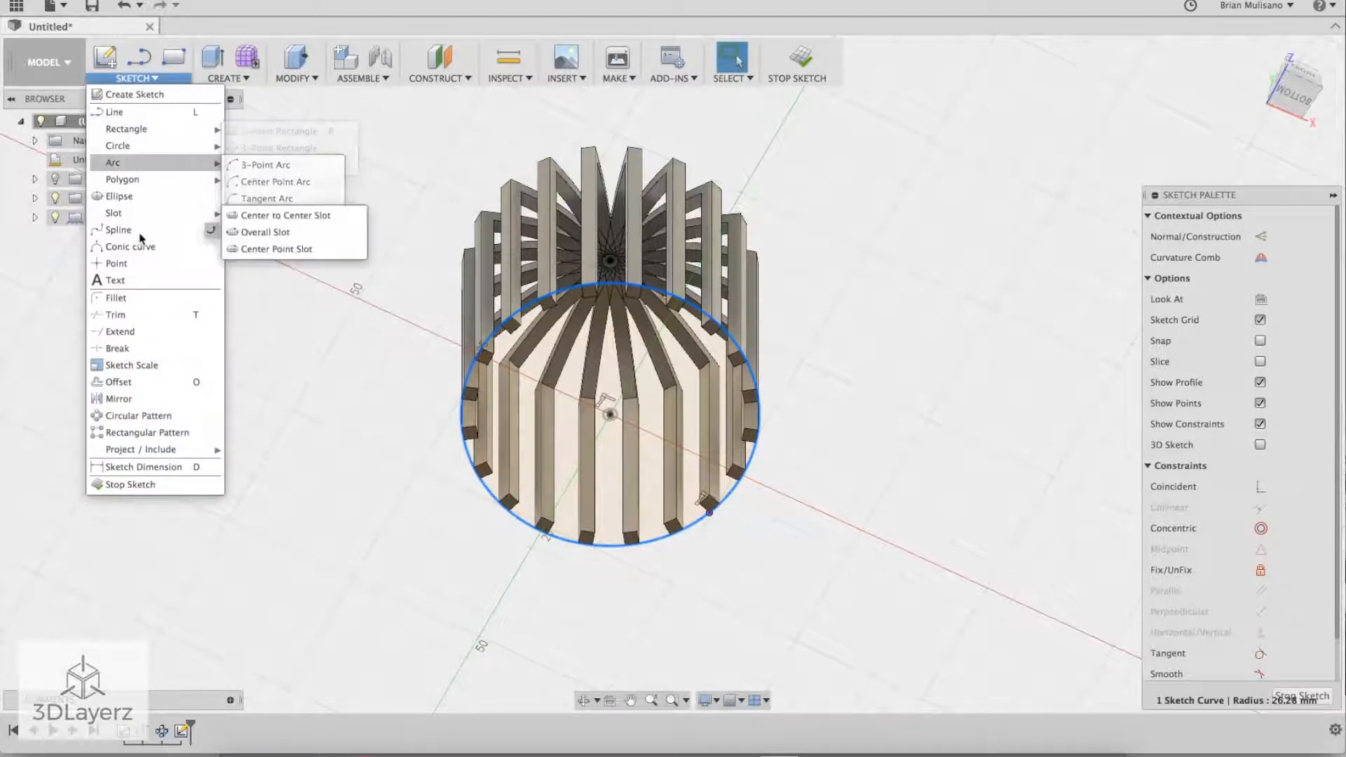
left_click(144, 381)
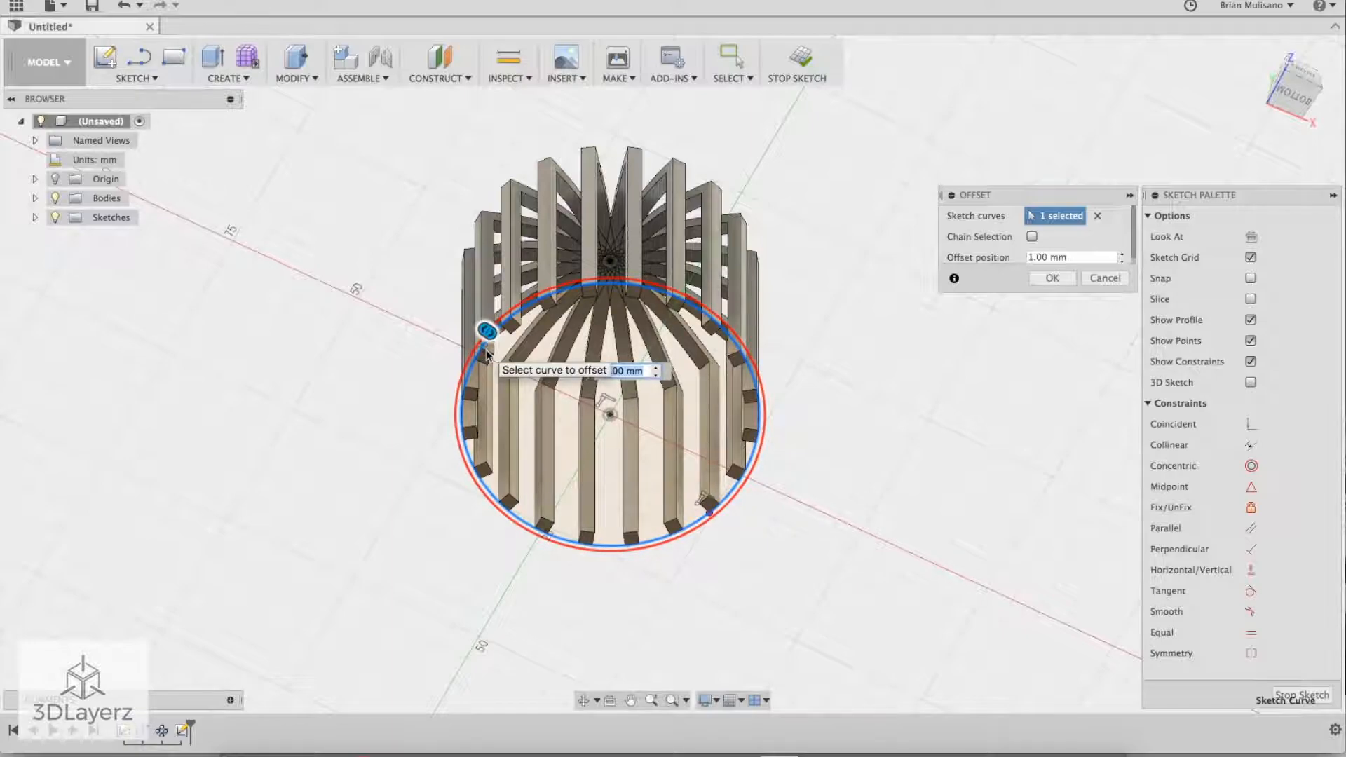
type("2.5")
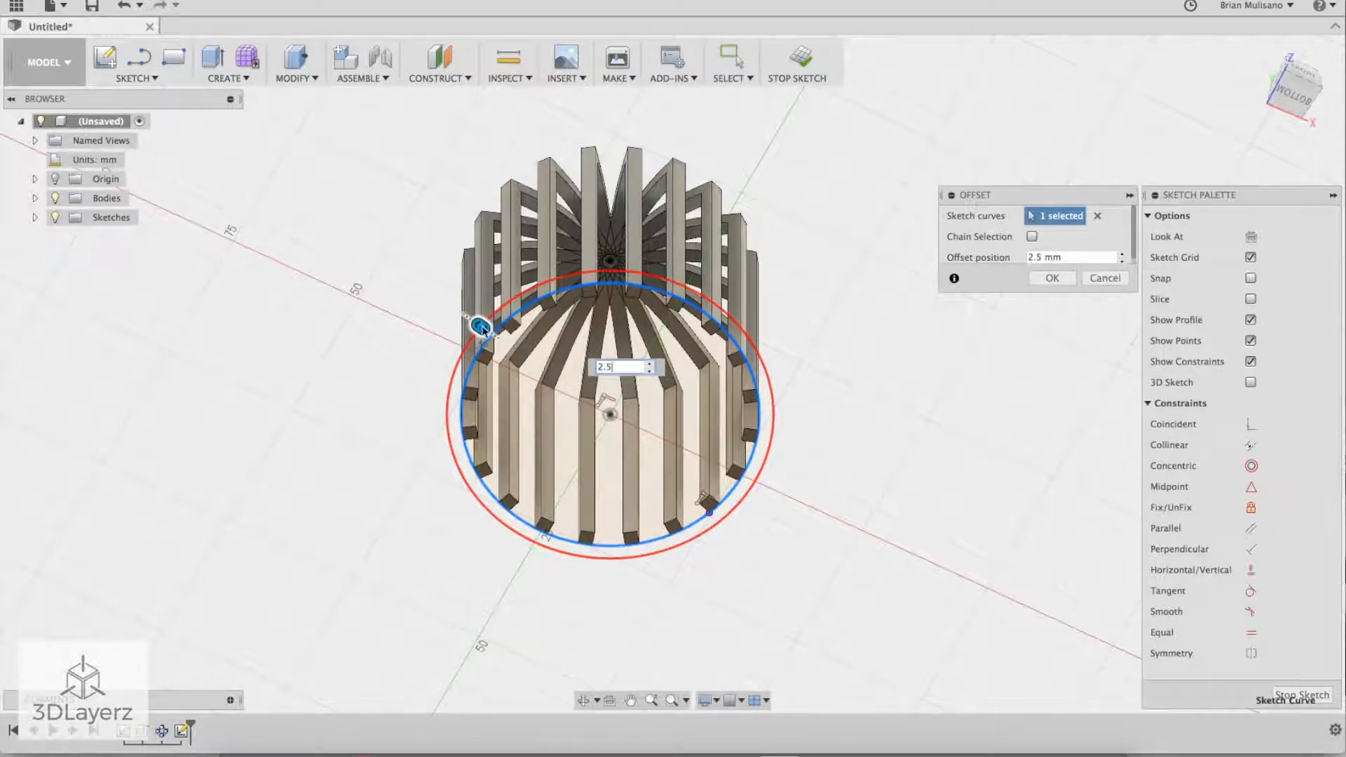
left_click_drag(480, 326, 507, 347)
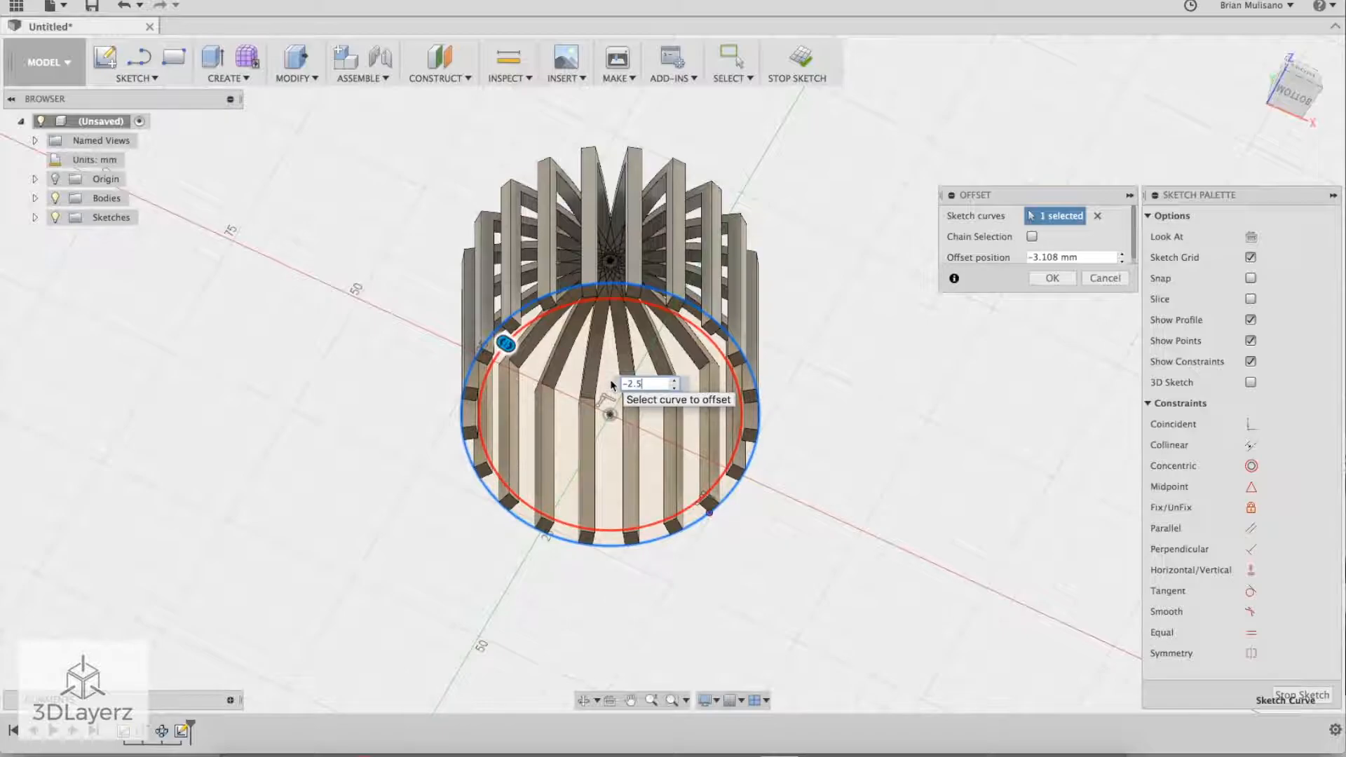
key("Return")
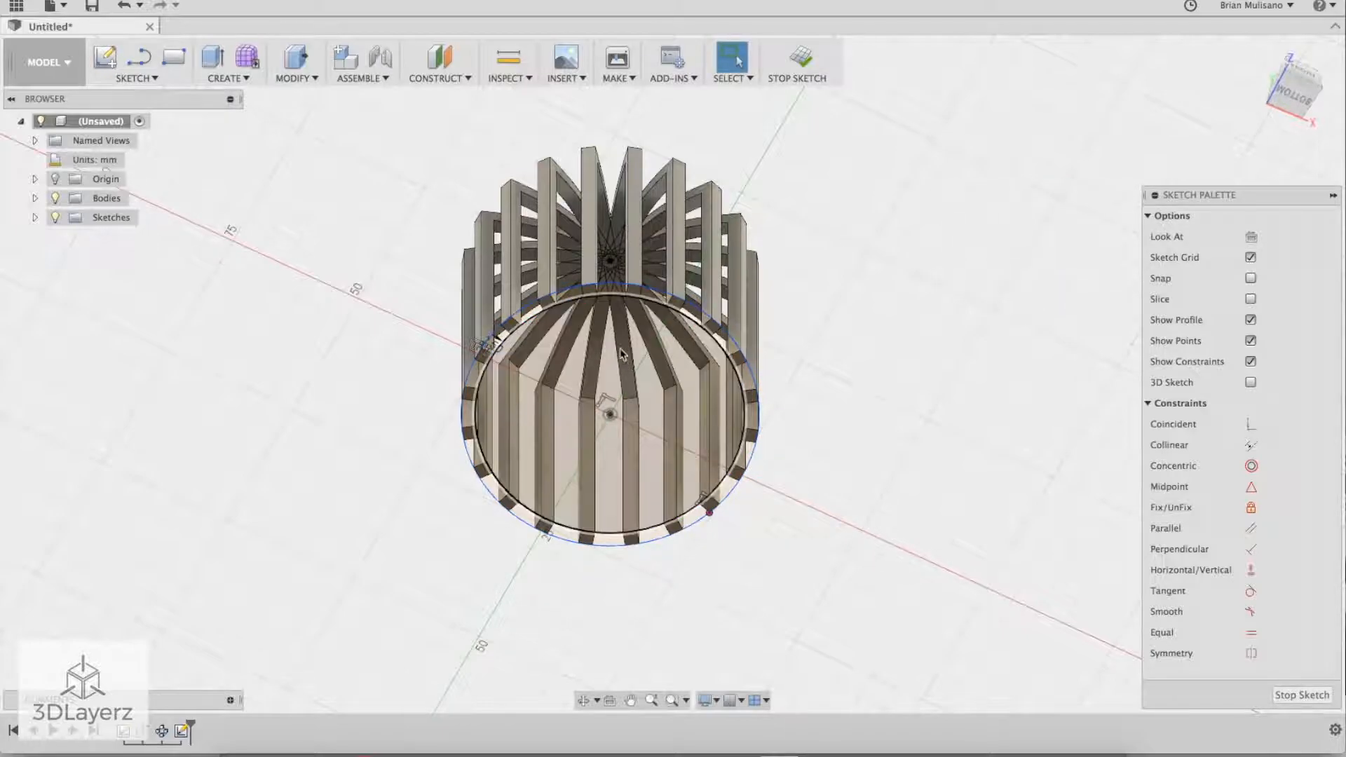
Step: Try to extrude the ring between the two base circles by 2.5 mm
left_click(749, 354)
middle_click_drag(906, 352, 882, 474, "shift")
left_click(287, 62)
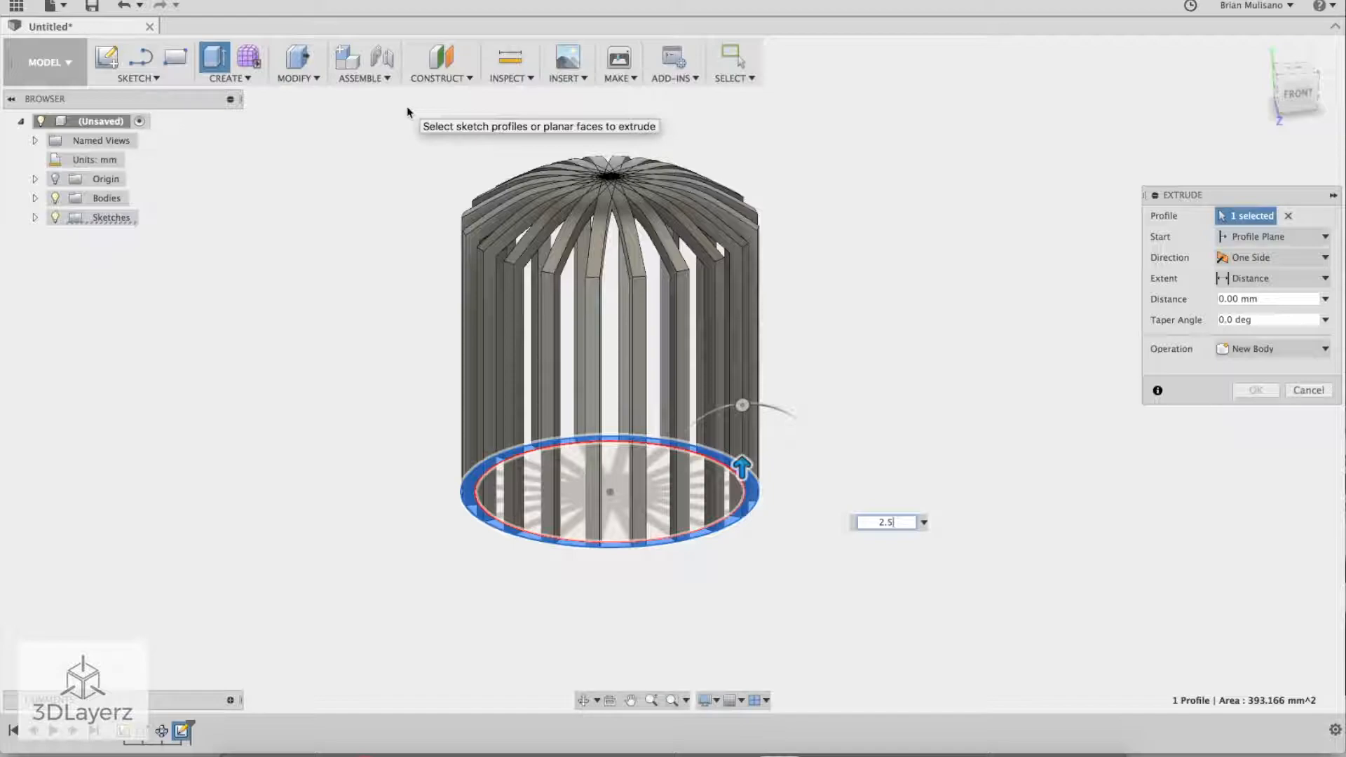
type("2.5")
key("Return")
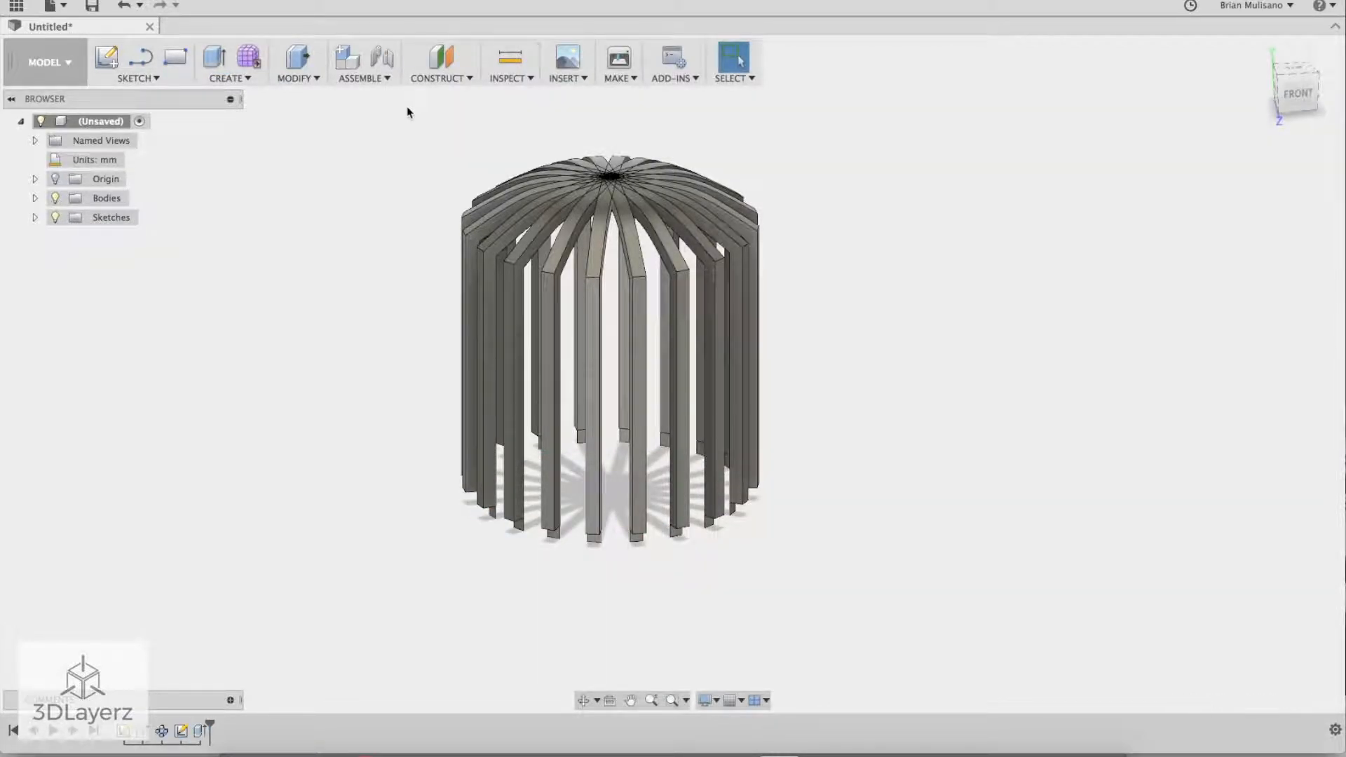
key("ctrl+z")
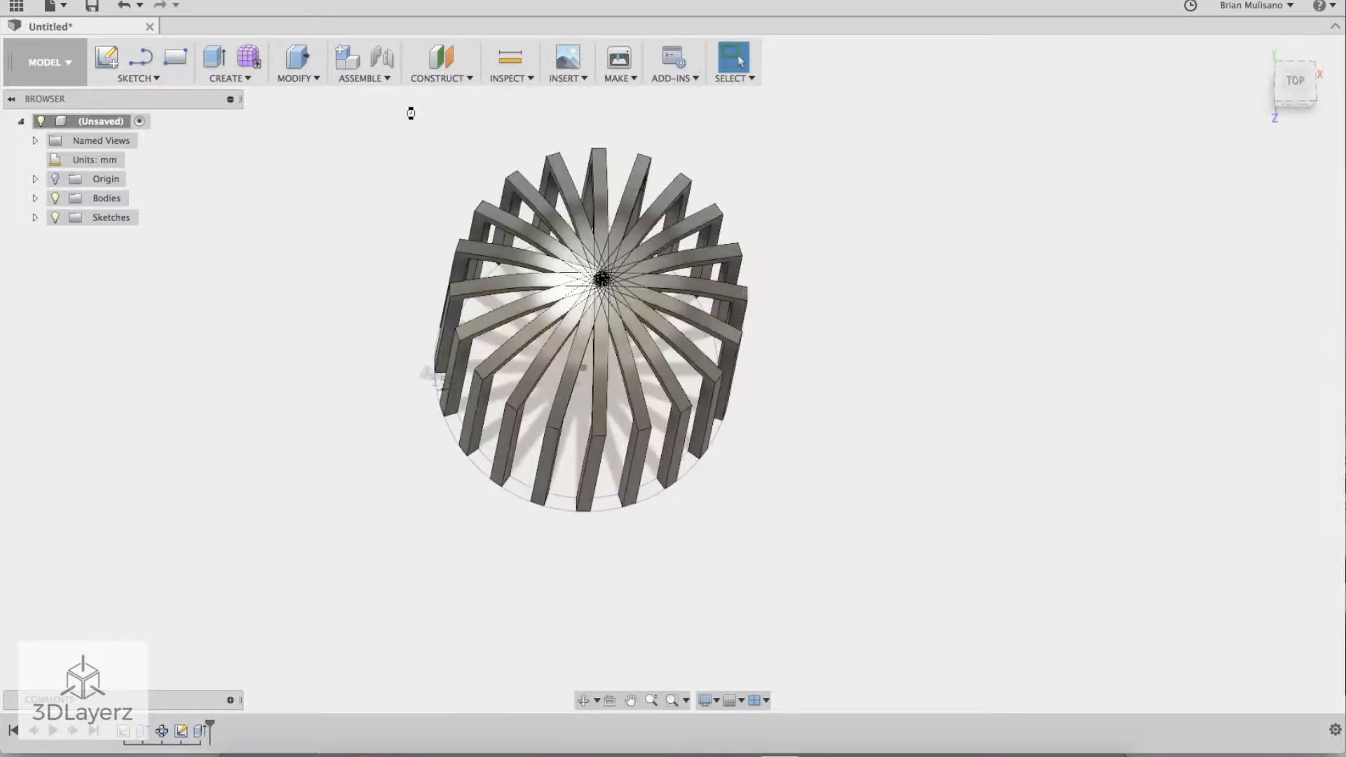
Step: Extrude the ring between the two base circles upward by 2.5 mm, joining it to the ribs
middle_click_drag(864, 376, 935, 232, "shift")
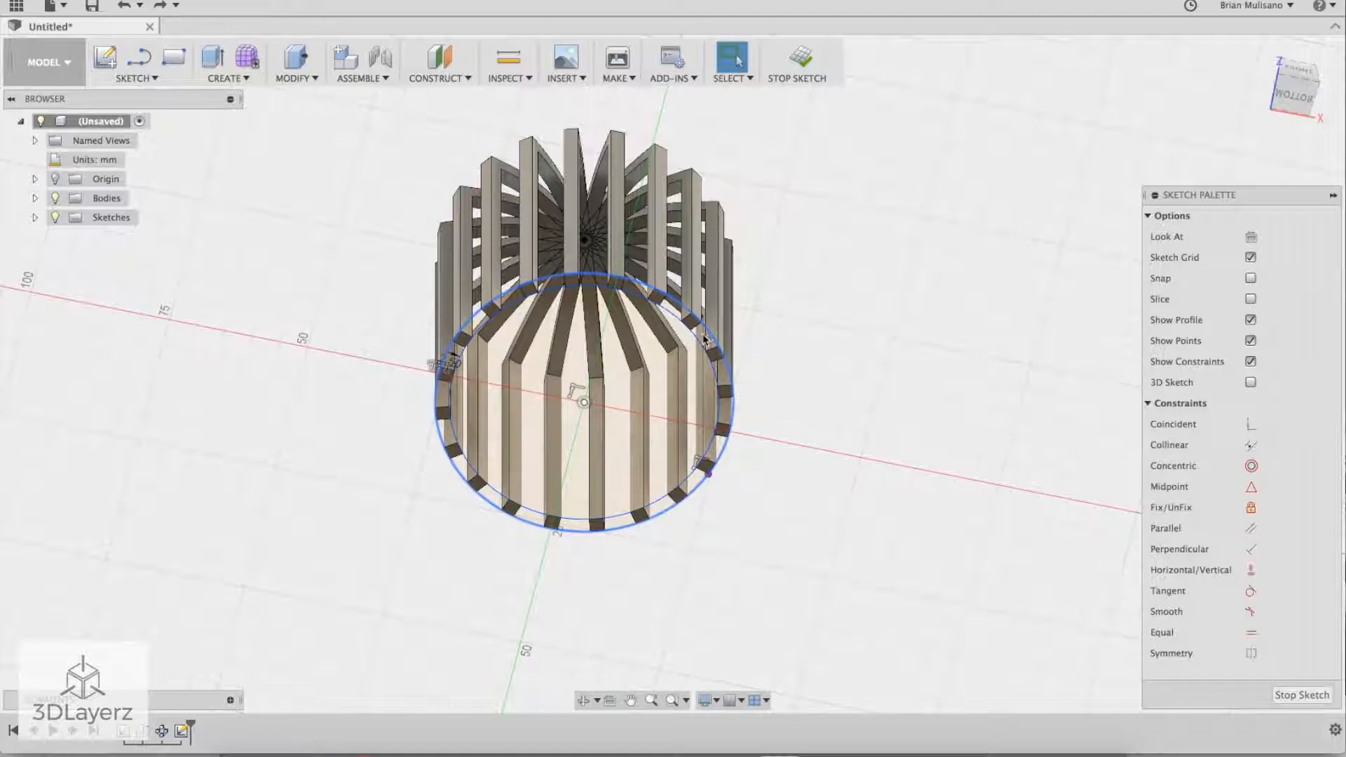
left_click(580, 389)
middle_click_drag(811, 322, 828, 404, "shift")
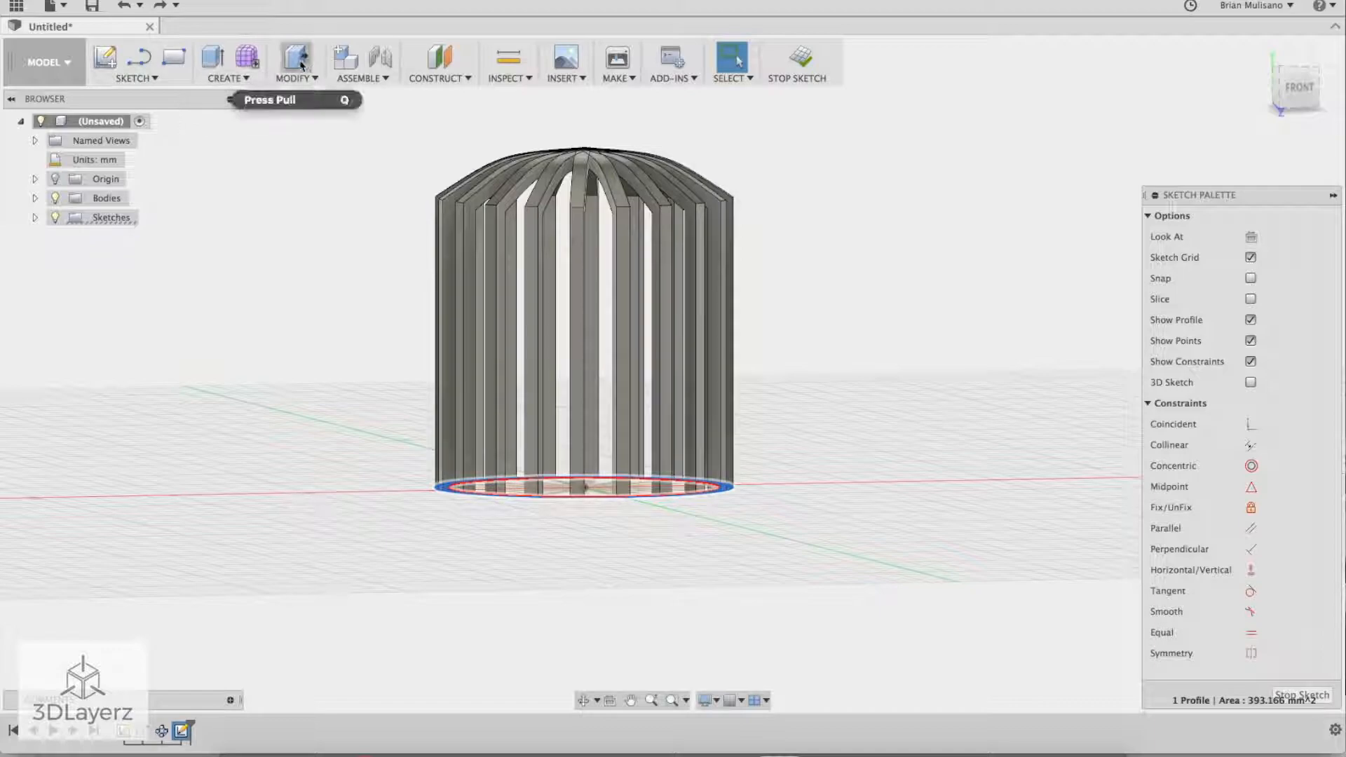
left_click(213, 59)
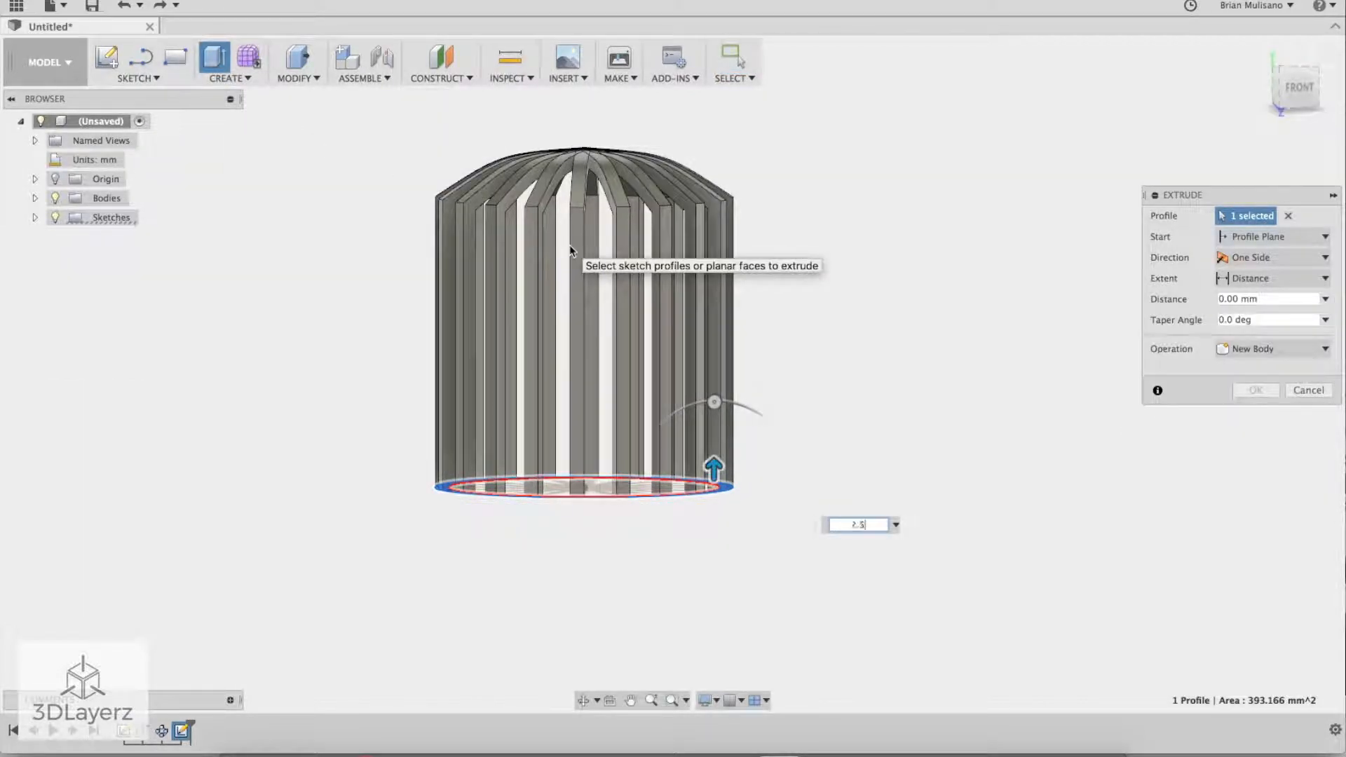
key("Return")
left_click(1238, 348)
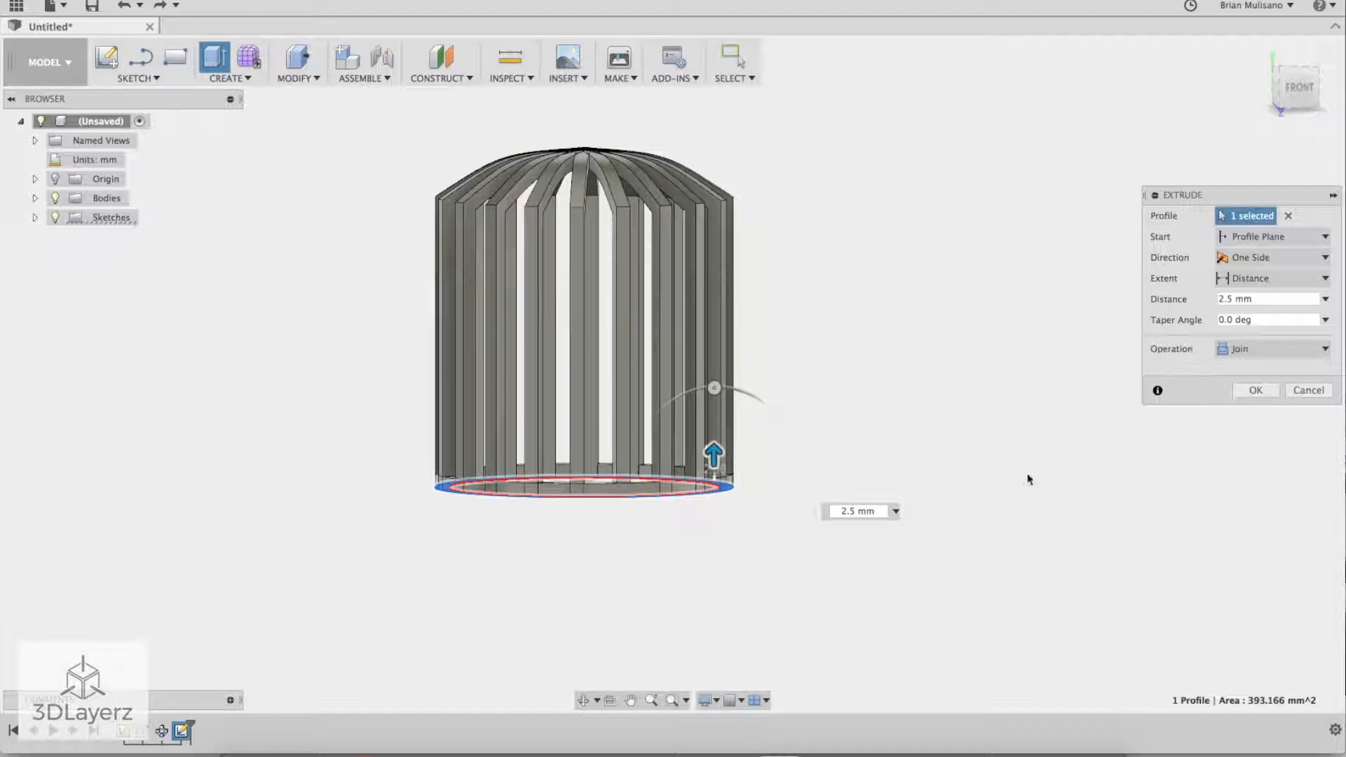
middle_click_drag(990, 480, 854, 458, "shift")
key("Return")
middle_click_drag(673, 540, 743, 544, "shift")
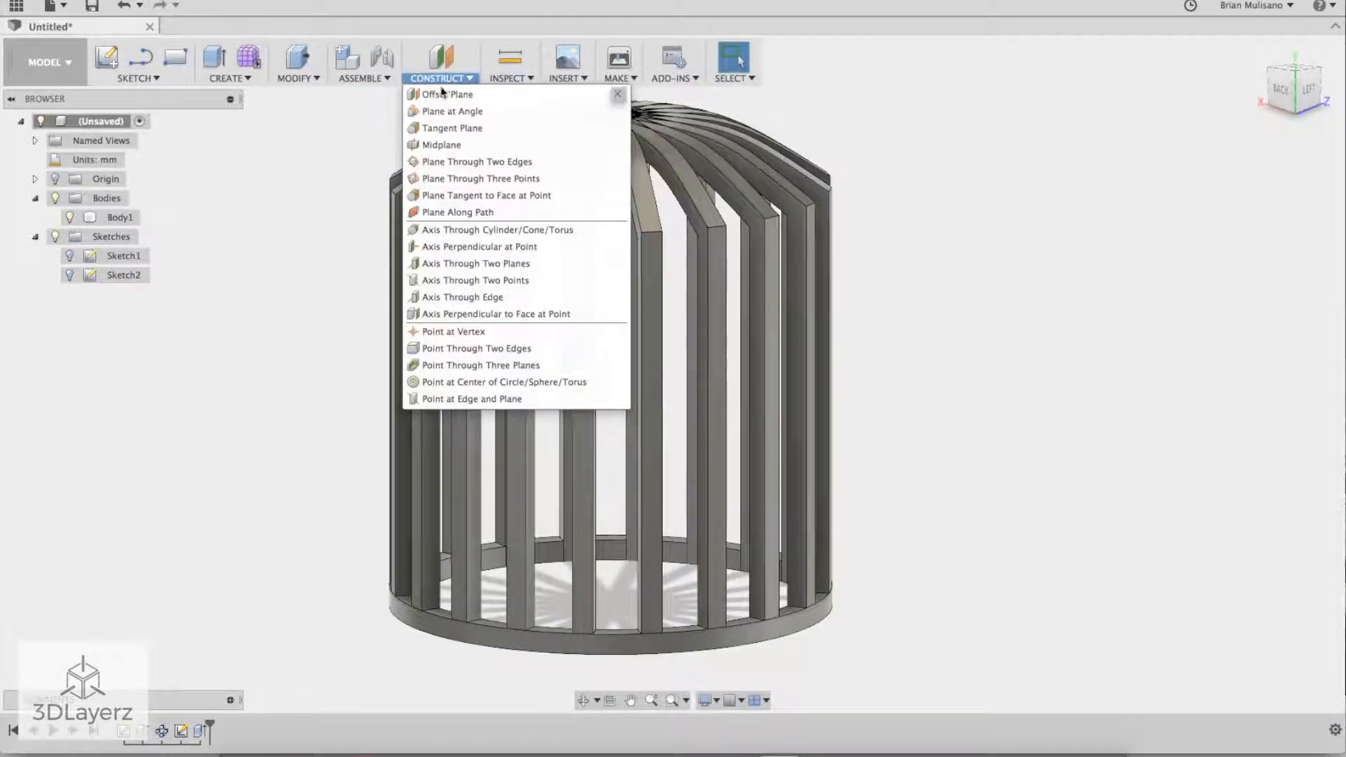
Step: Create an offset construction plane parallel to the base, raised to just below where the ribs bend inward
left_click(438, 94)
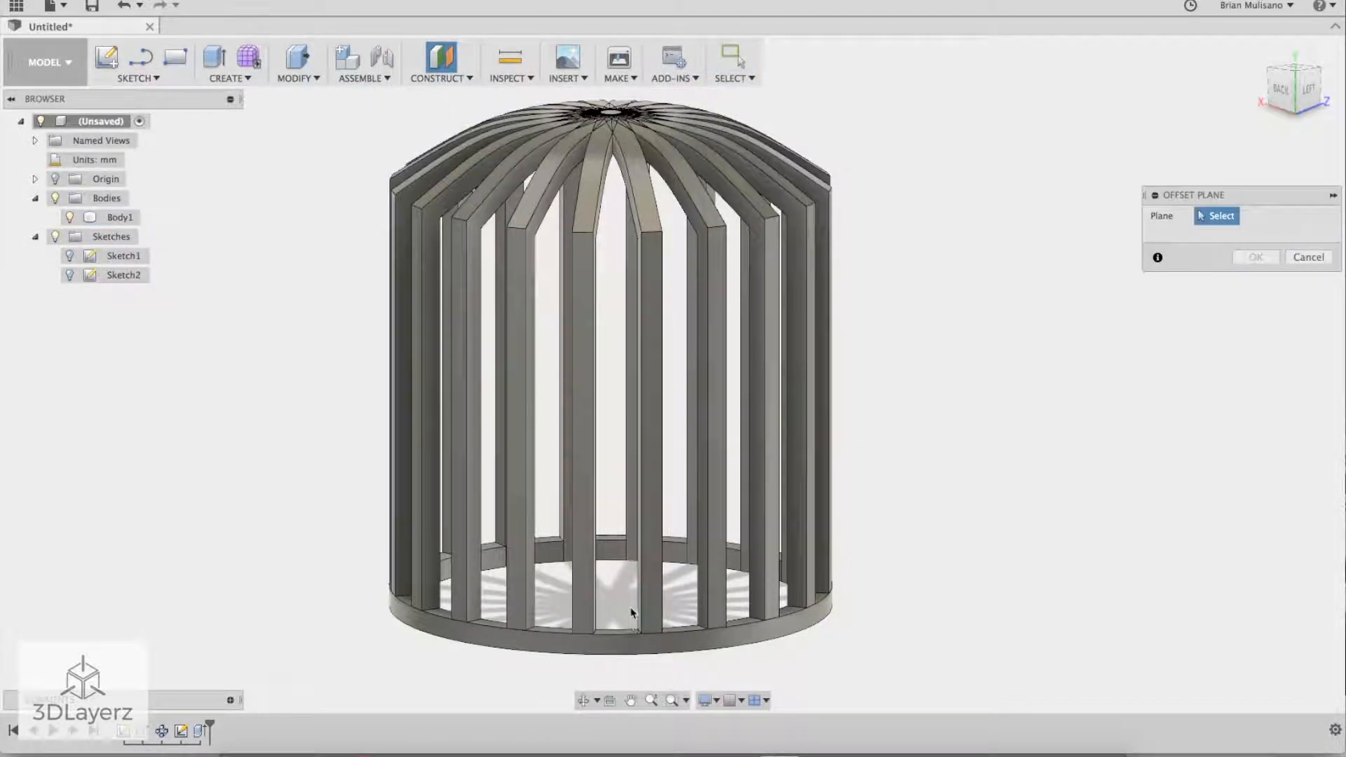
scroll(884, 631, "down", 3)
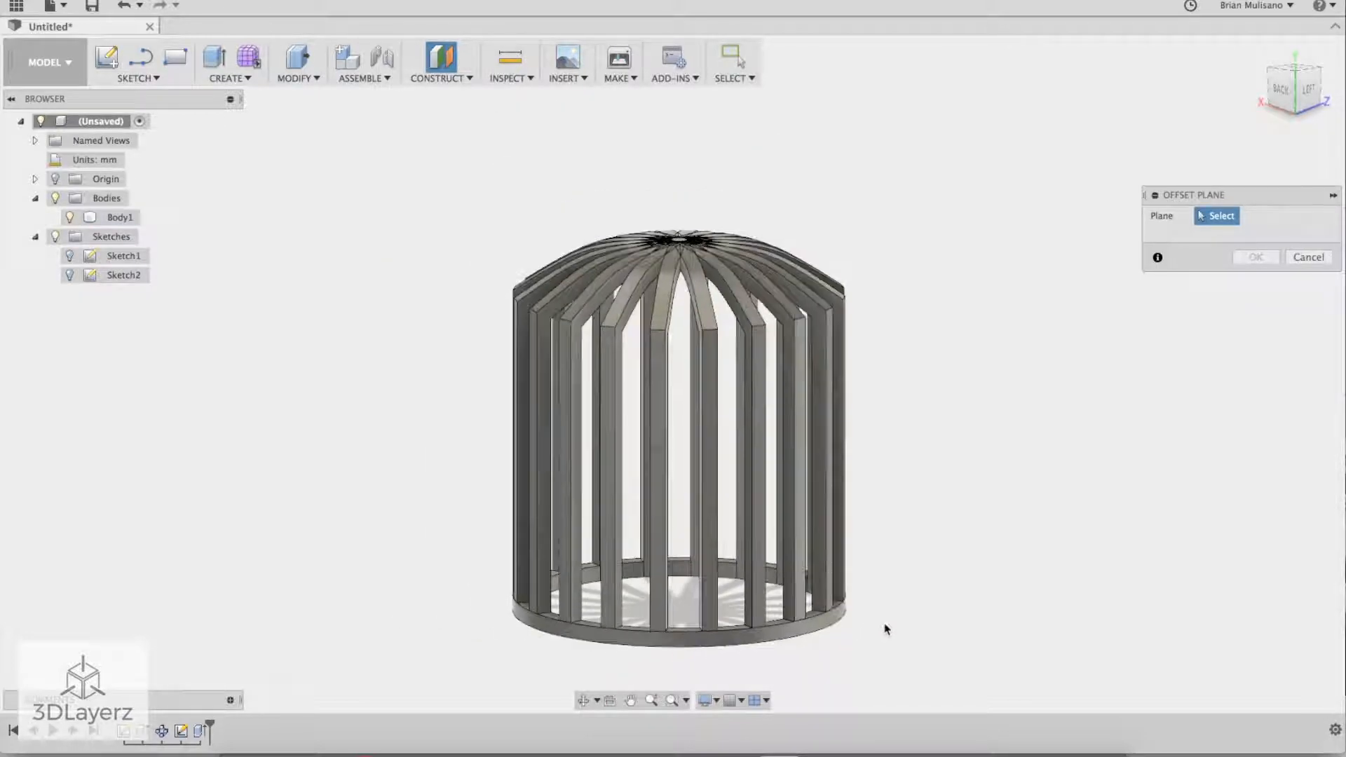
left_click(698, 650)
left_click_drag(698, 661, 696, 365)
middle_click_drag(1025, 505, 926, 482, "shift")
key("Return")
mouse_move(1000, 440)
middle_mouse_down("shift")
mouse_move(1012, 430)
mouse_move(1009, 442)
middle_mouse_up("shift")
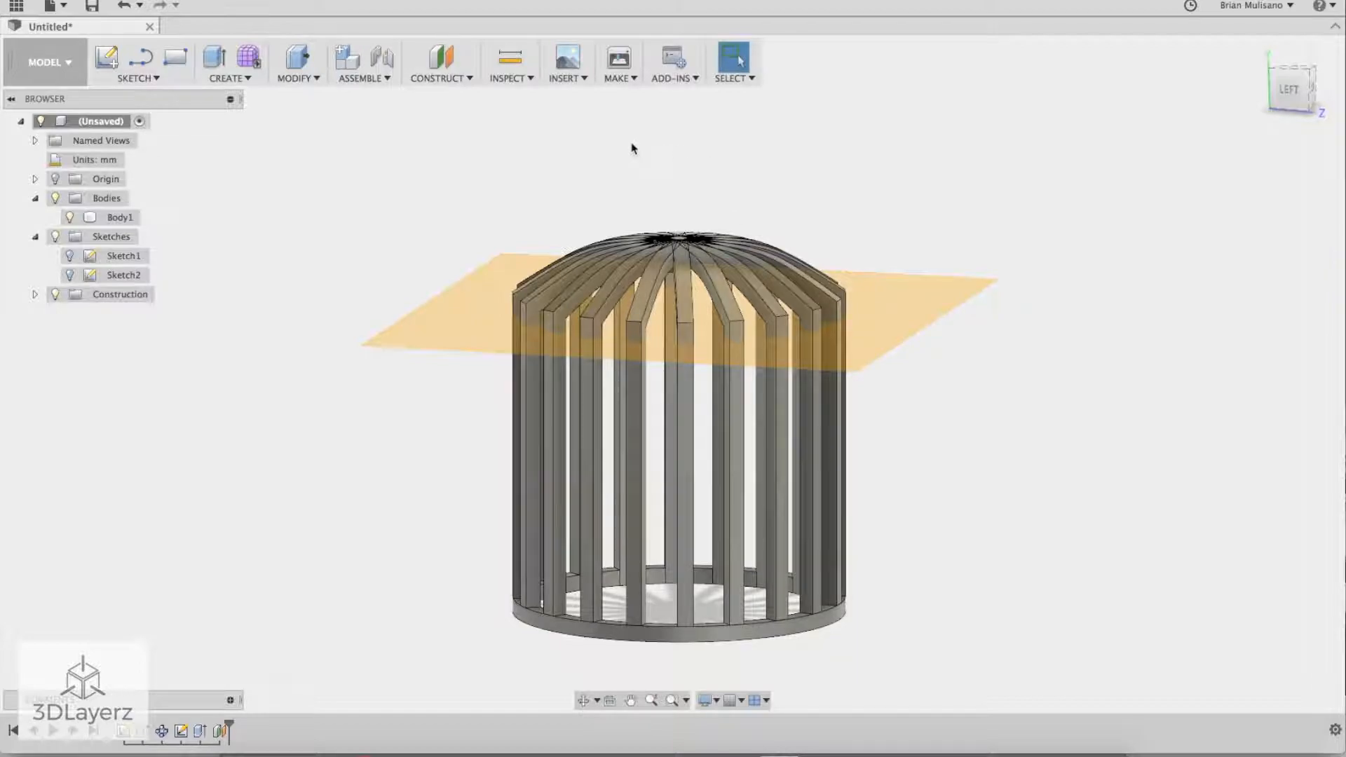
Step: Sketch a circle about 52.6 mm in diameter on the offset plane, centred on the dome's axis and reaching the ribs' outer edges
left_click(106, 57)
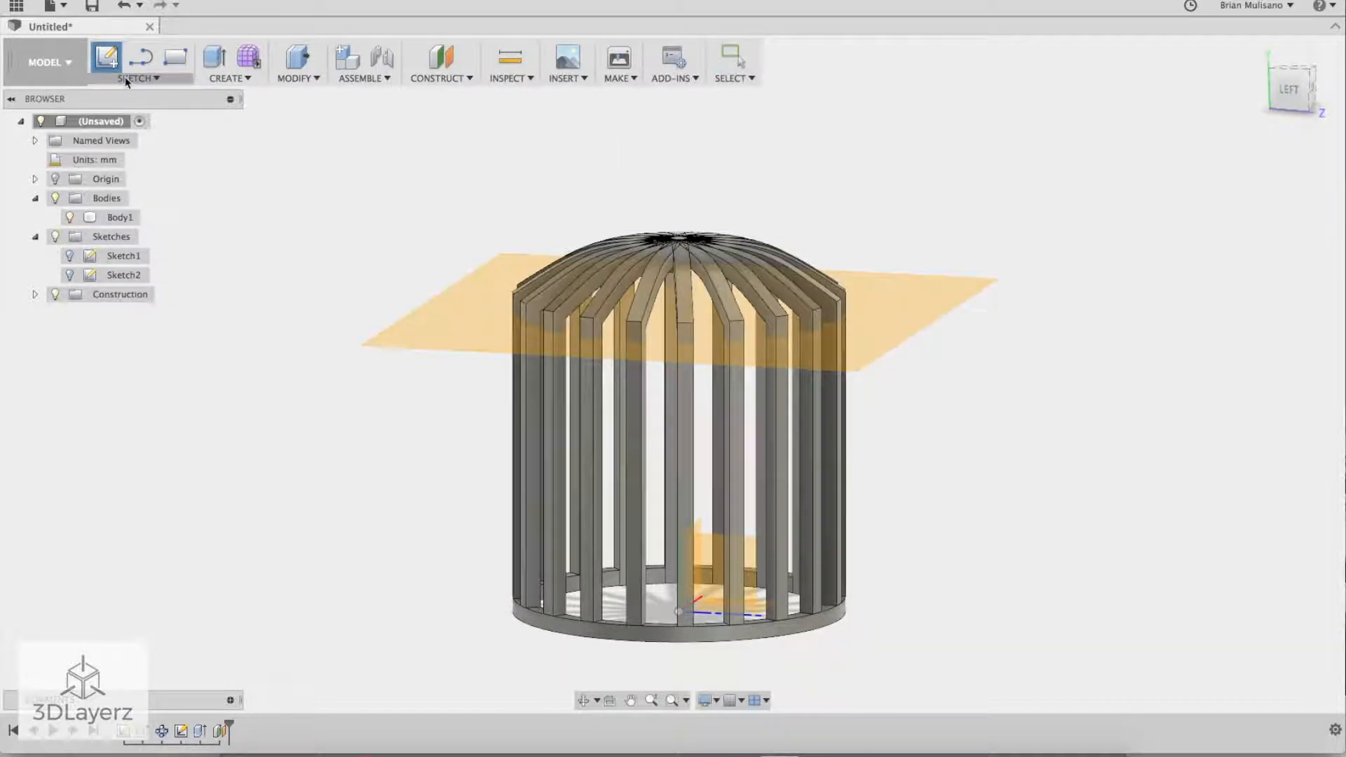
left_click(512, 321)
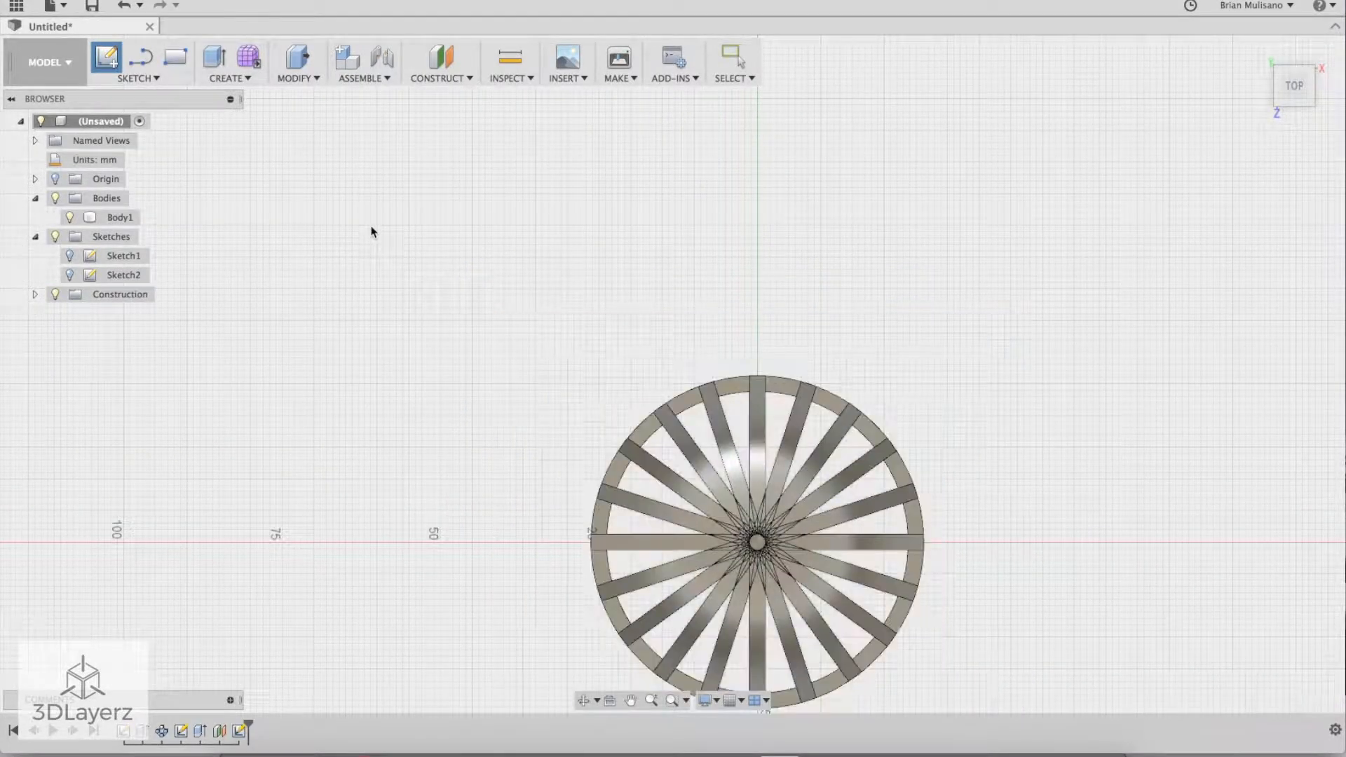
mouse_move(535, 378)
middle_mouse_down()
mouse_move(522, 306)
mouse_move(487, 273)
middle_mouse_up()
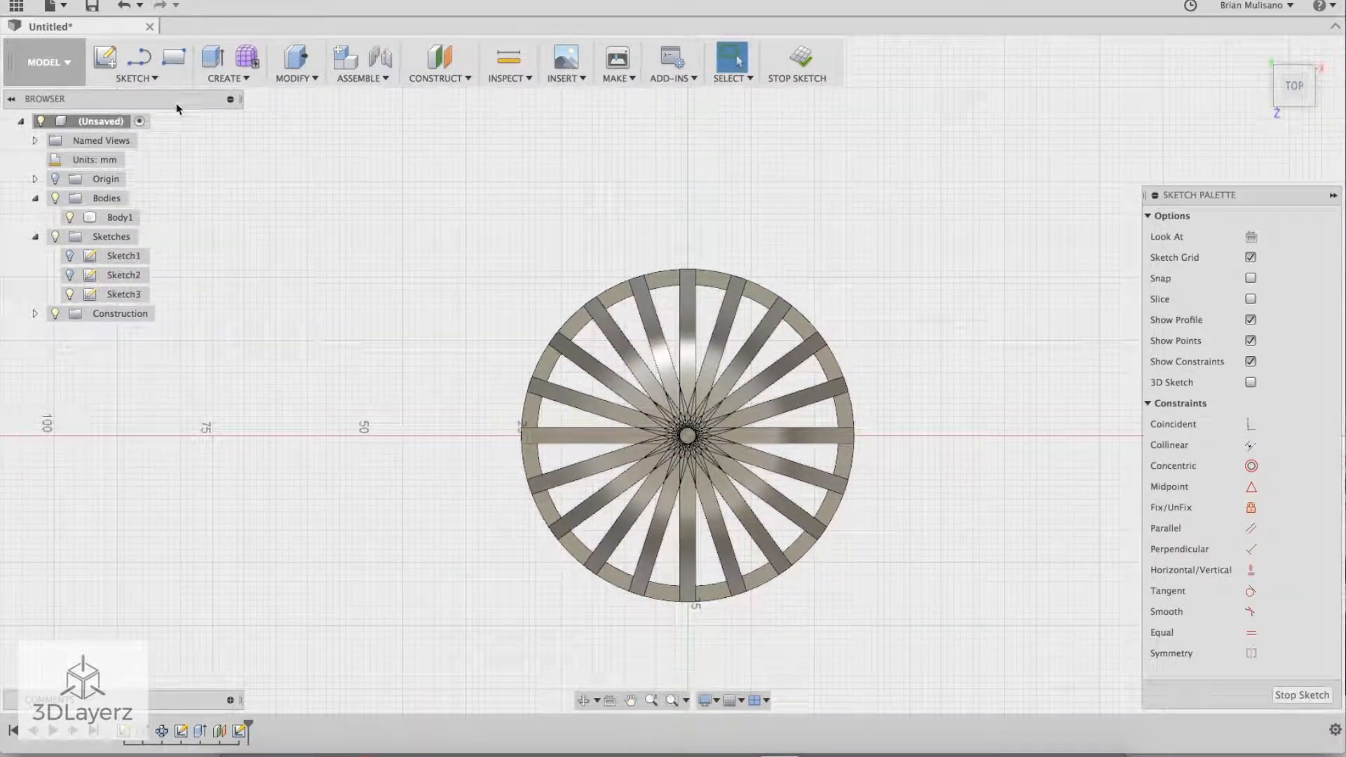
left_click(153, 78)
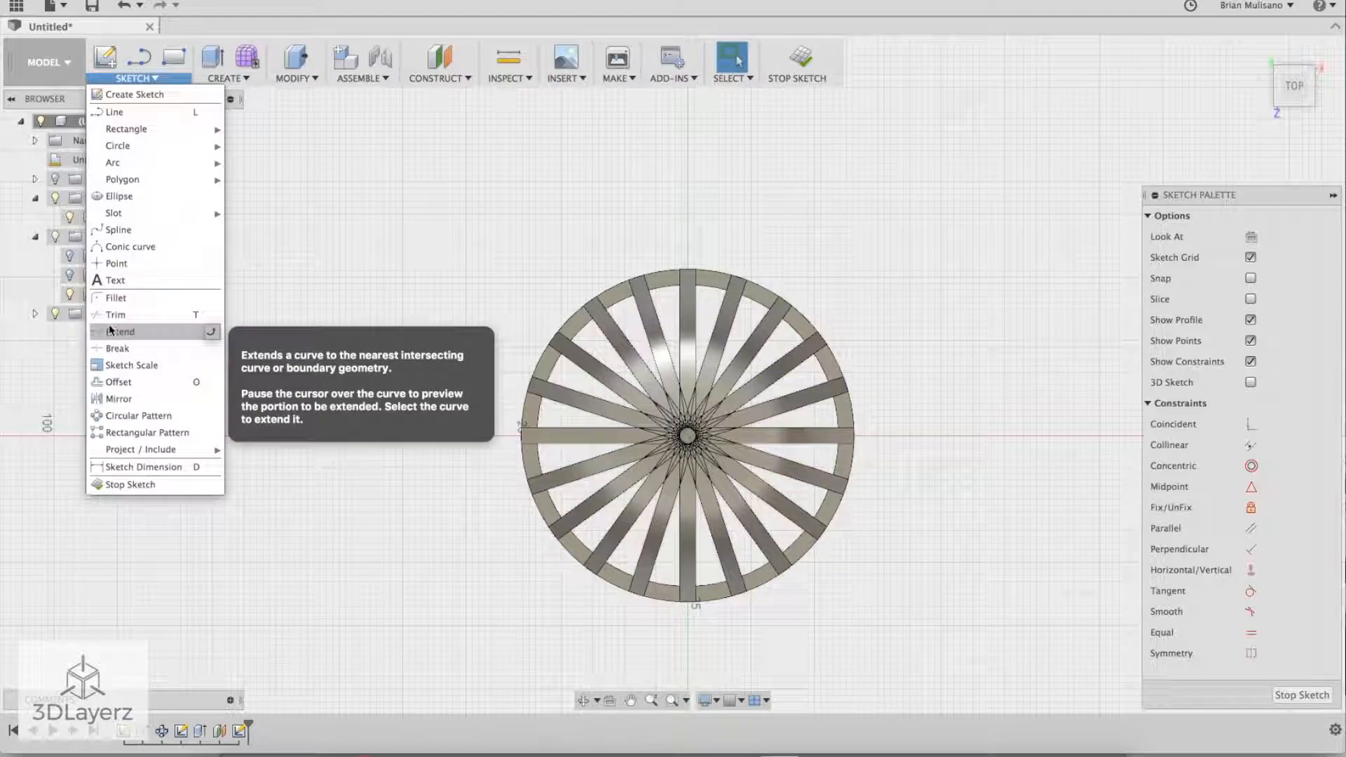
mouse_move(131, 177)
mouse_move(173, 144)
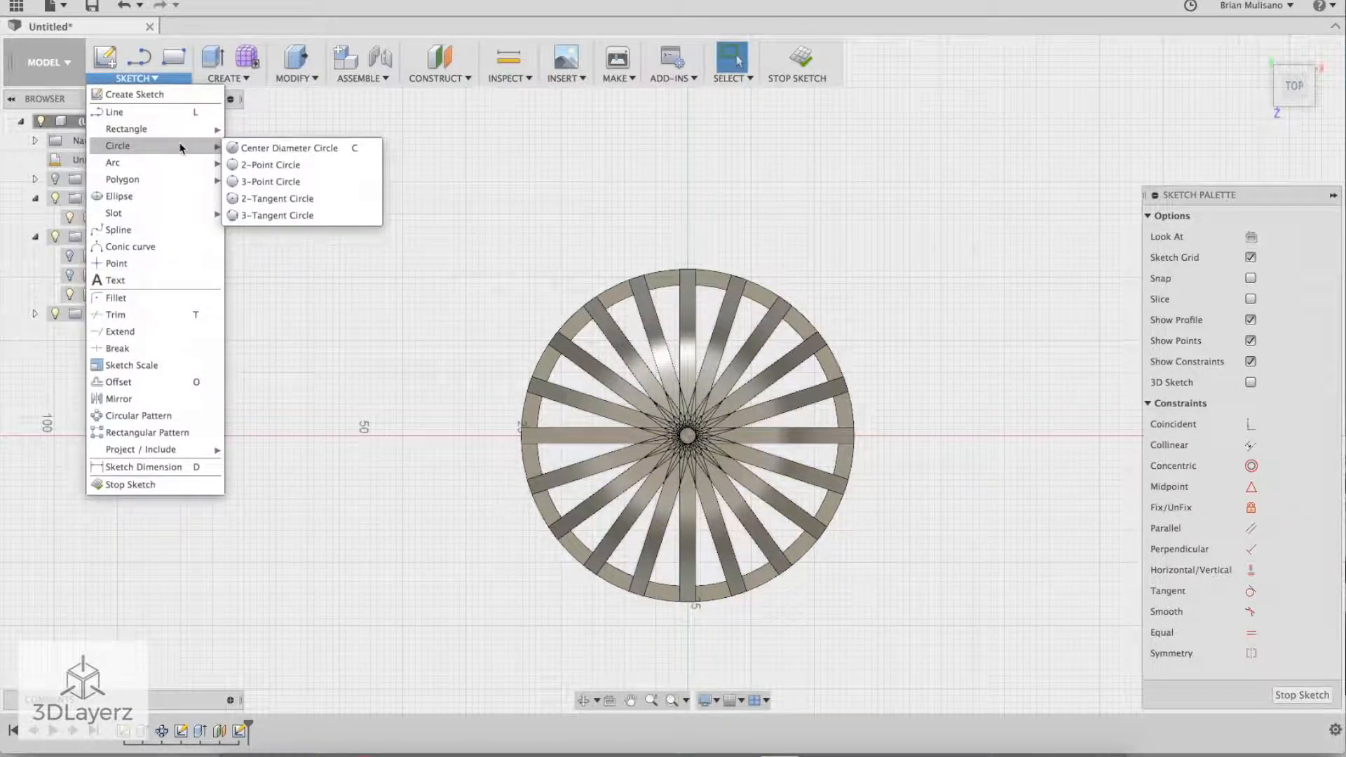
left_click(273, 148)
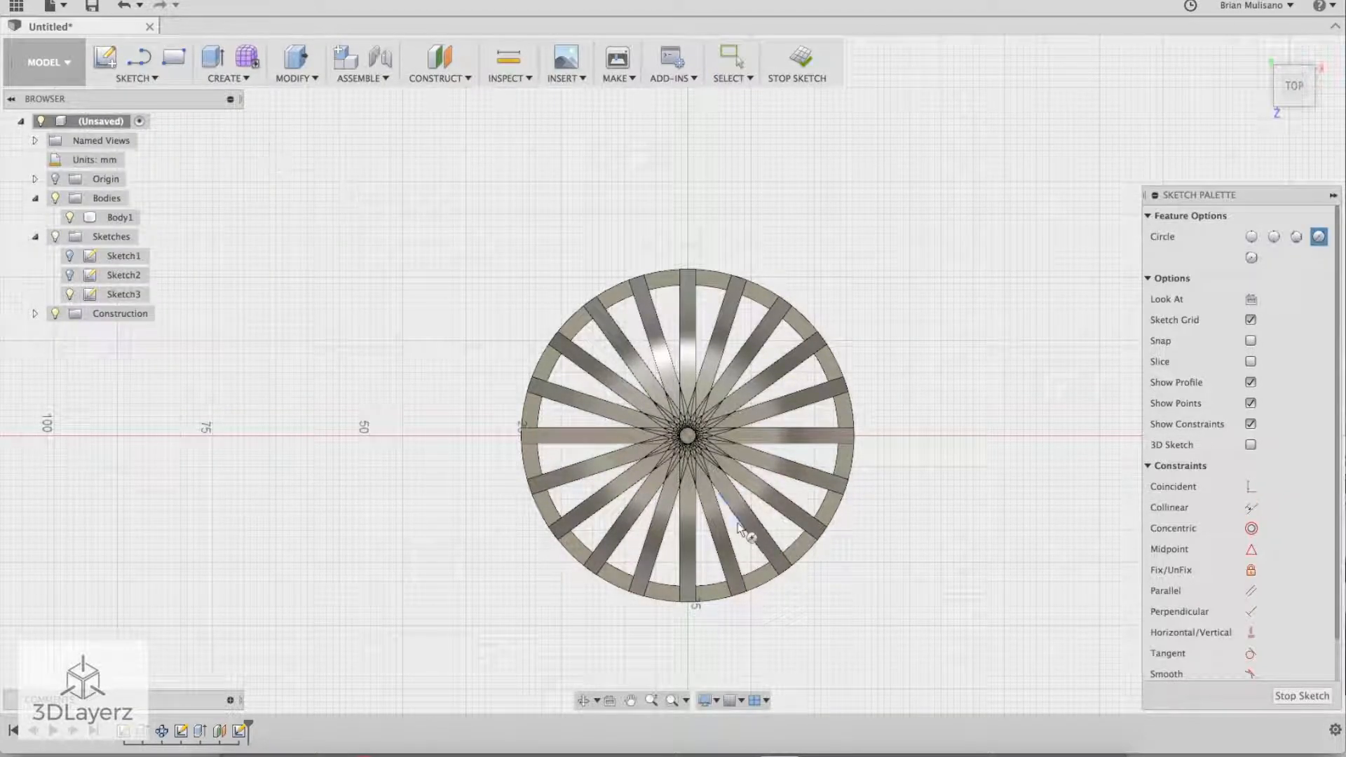
left_click(688, 437)
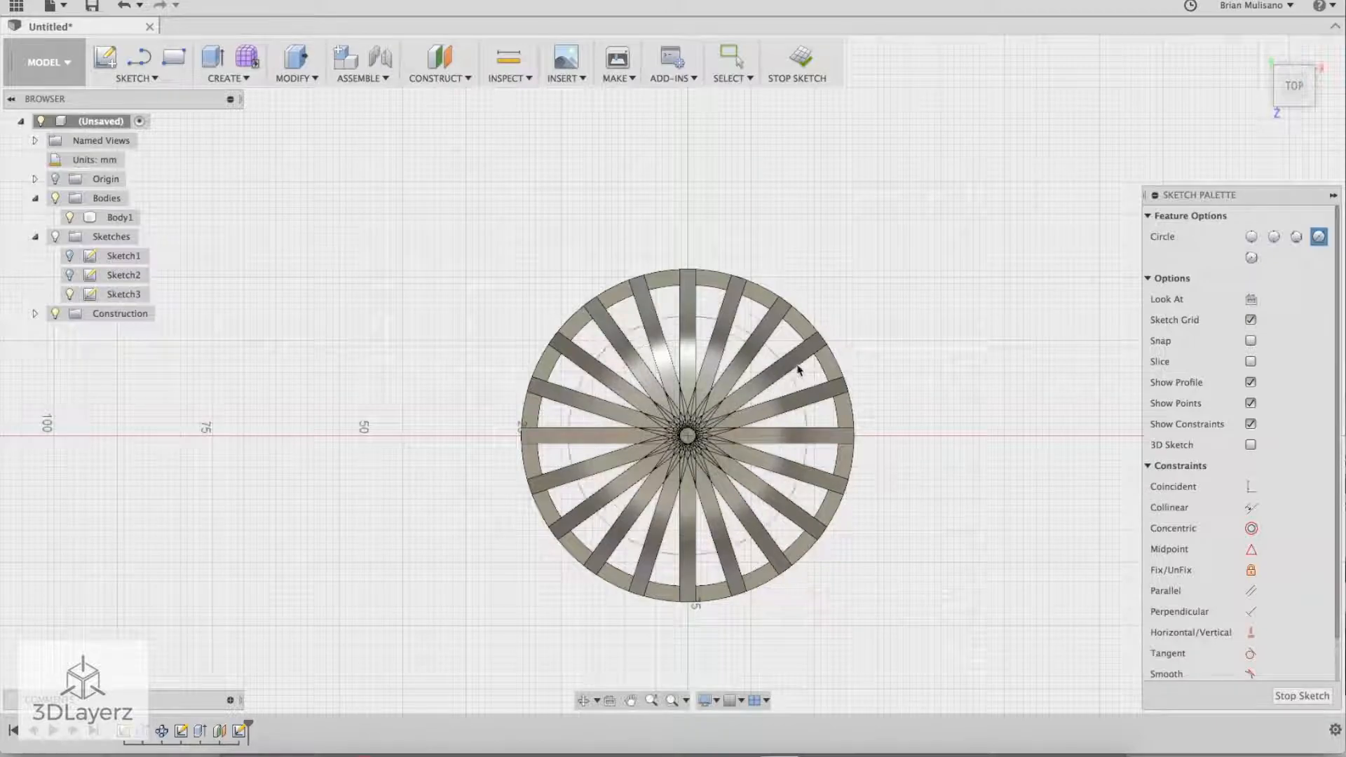
left_click(817, 332)
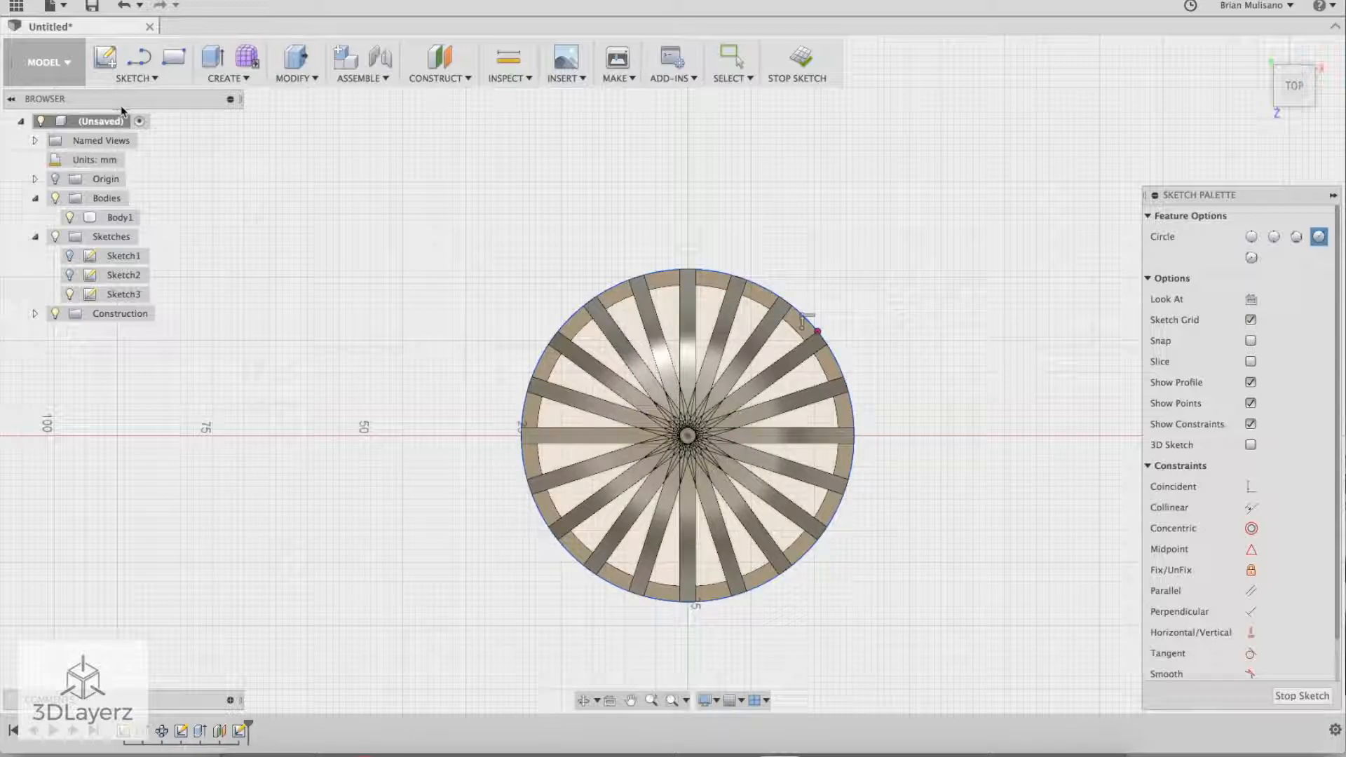
Step: Offset the upper circle inward with an offset position of -2.5 mm
left_click(132, 78)
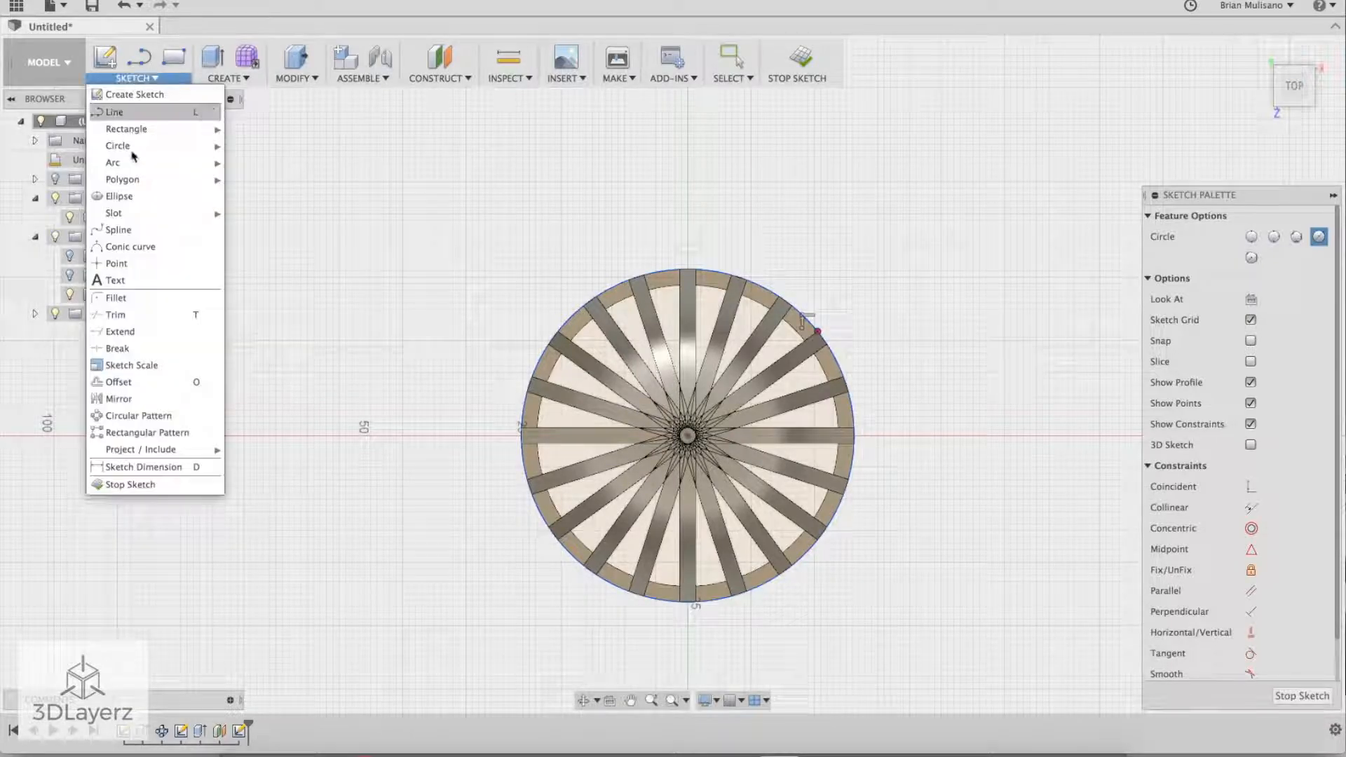
left_click(121, 379)
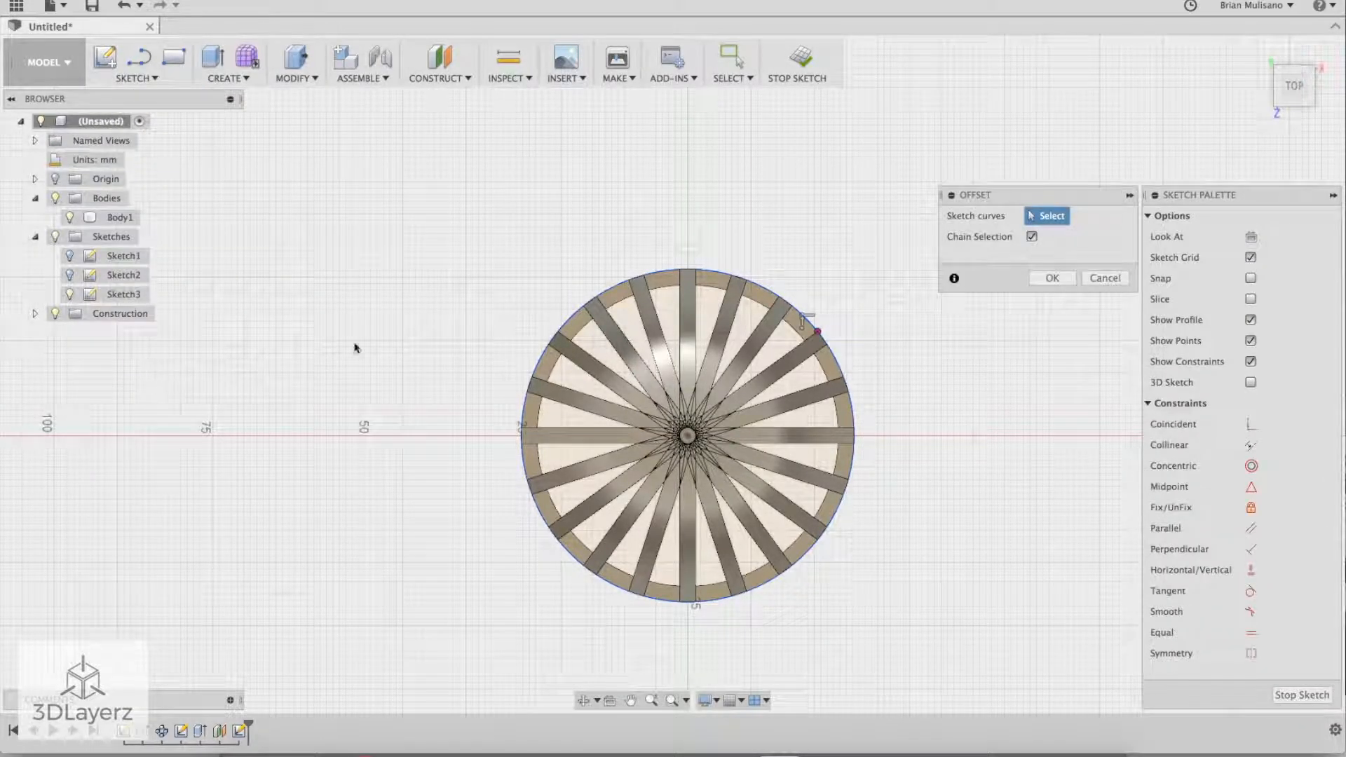
left_click(815, 331)
left_click_drag(817, 330, 797, 341)
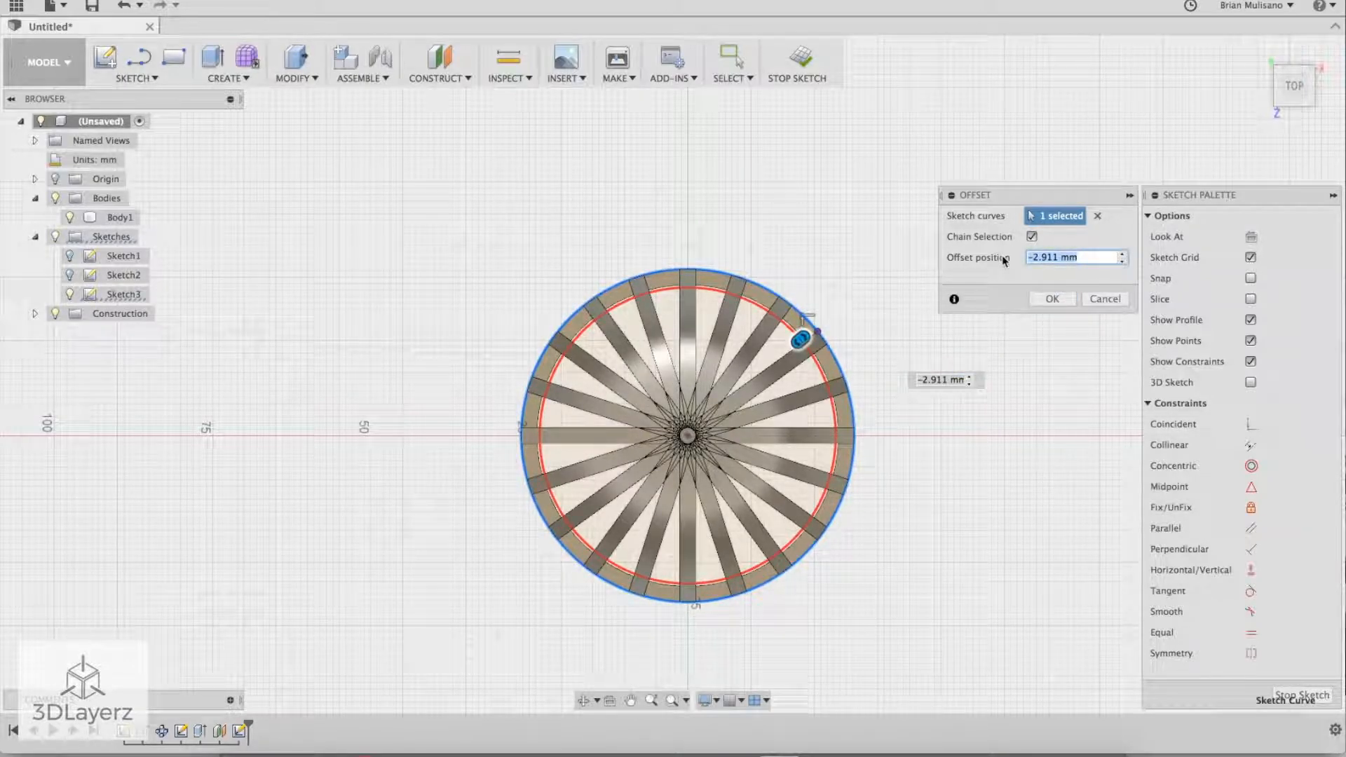
type("-2.5")
key("Return")
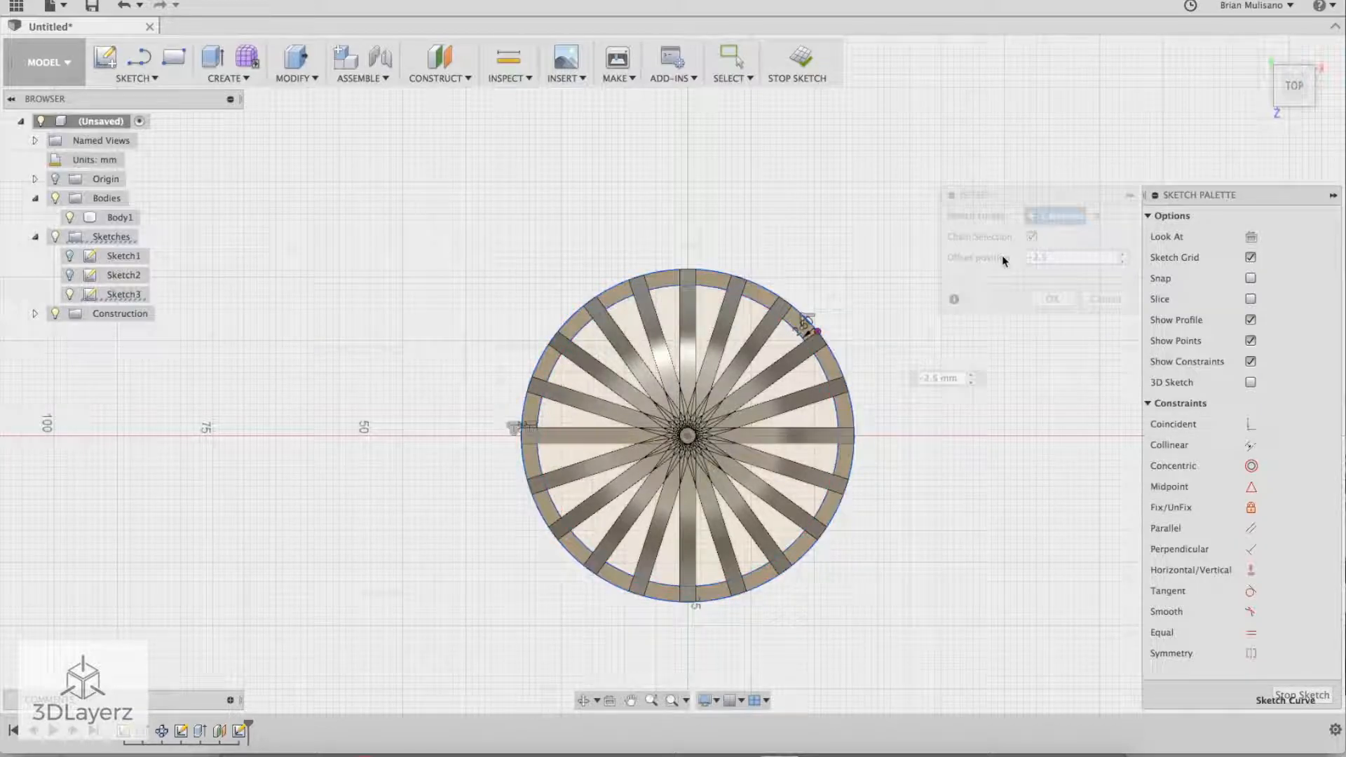
Step: Extrude the ring between the two upper circles by -2.5 mm, joining it to the ribs
left_click(830, 368)
middle_click_drag(944, 441, 935, 313, "shift")
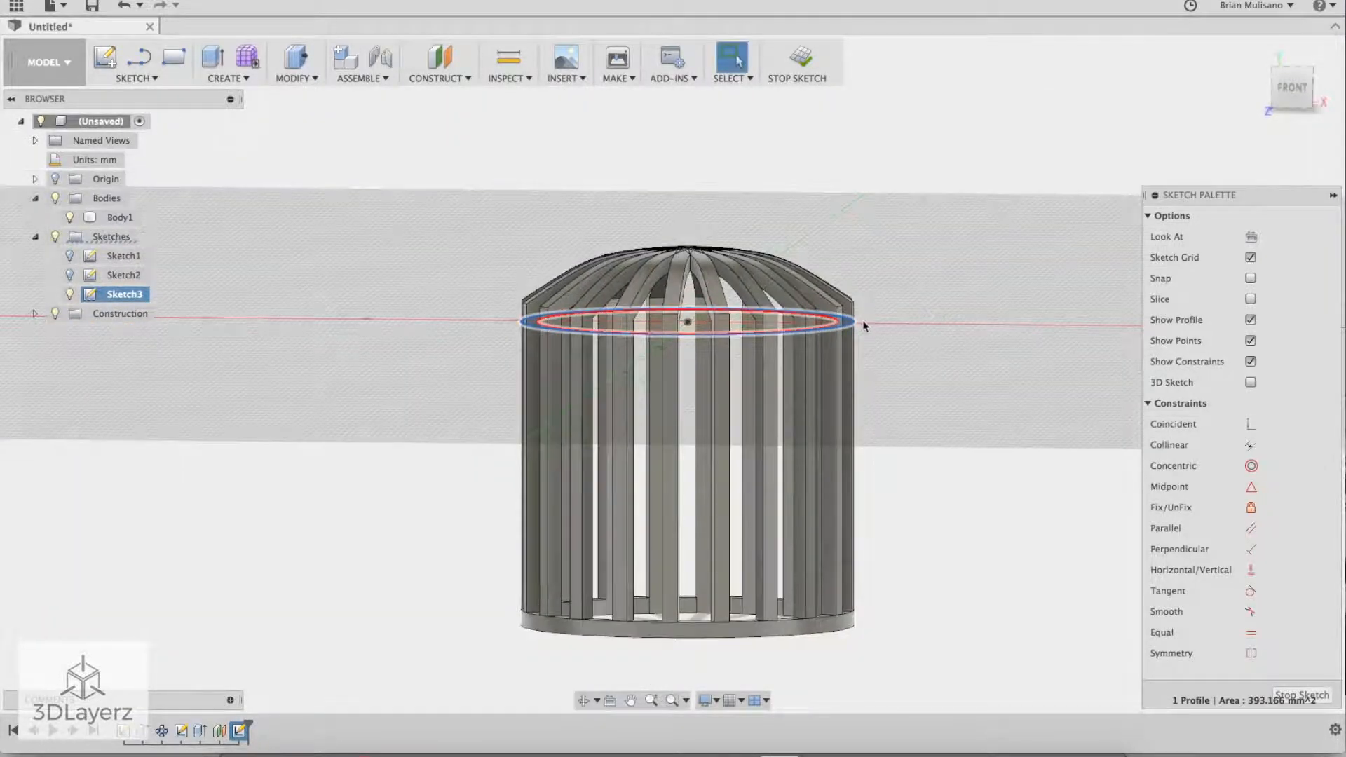
left_click(214, 56)
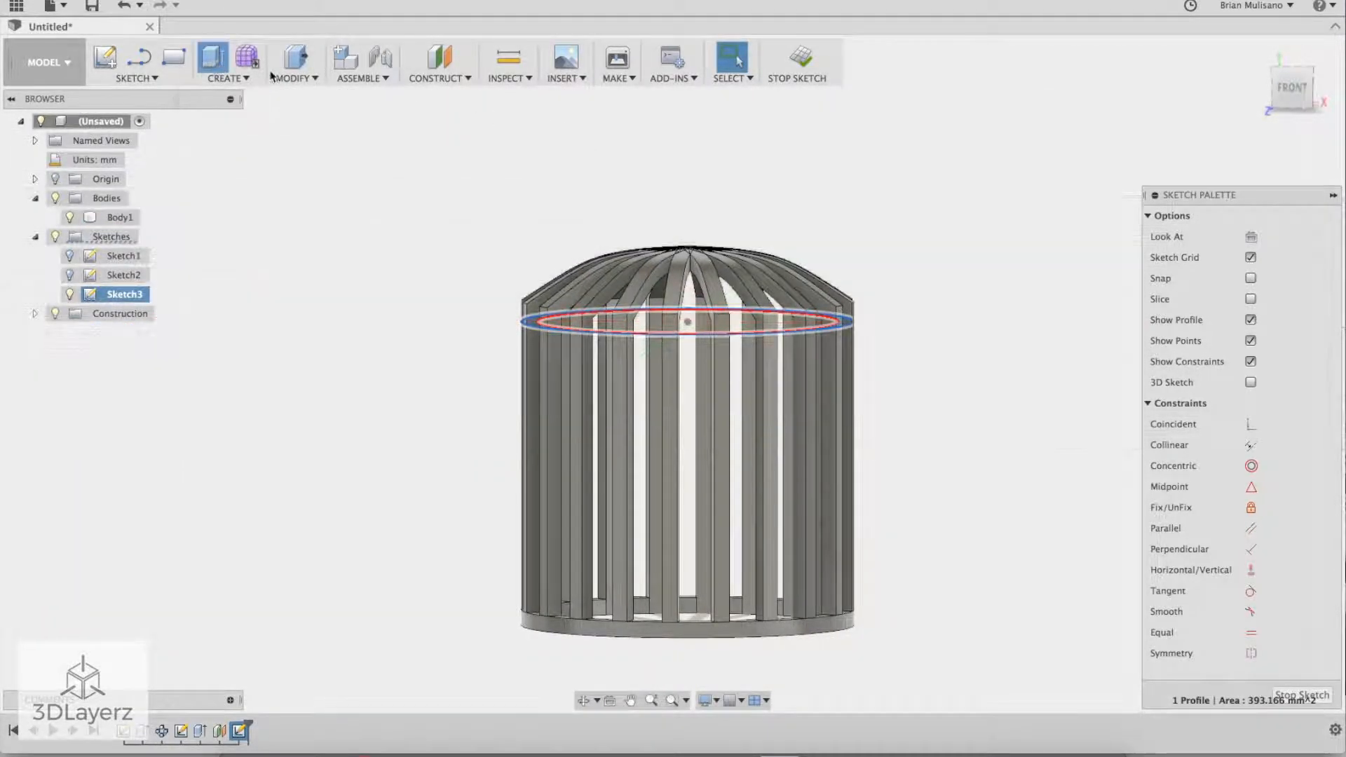
left_click_drag(838, 341, 844, 330)
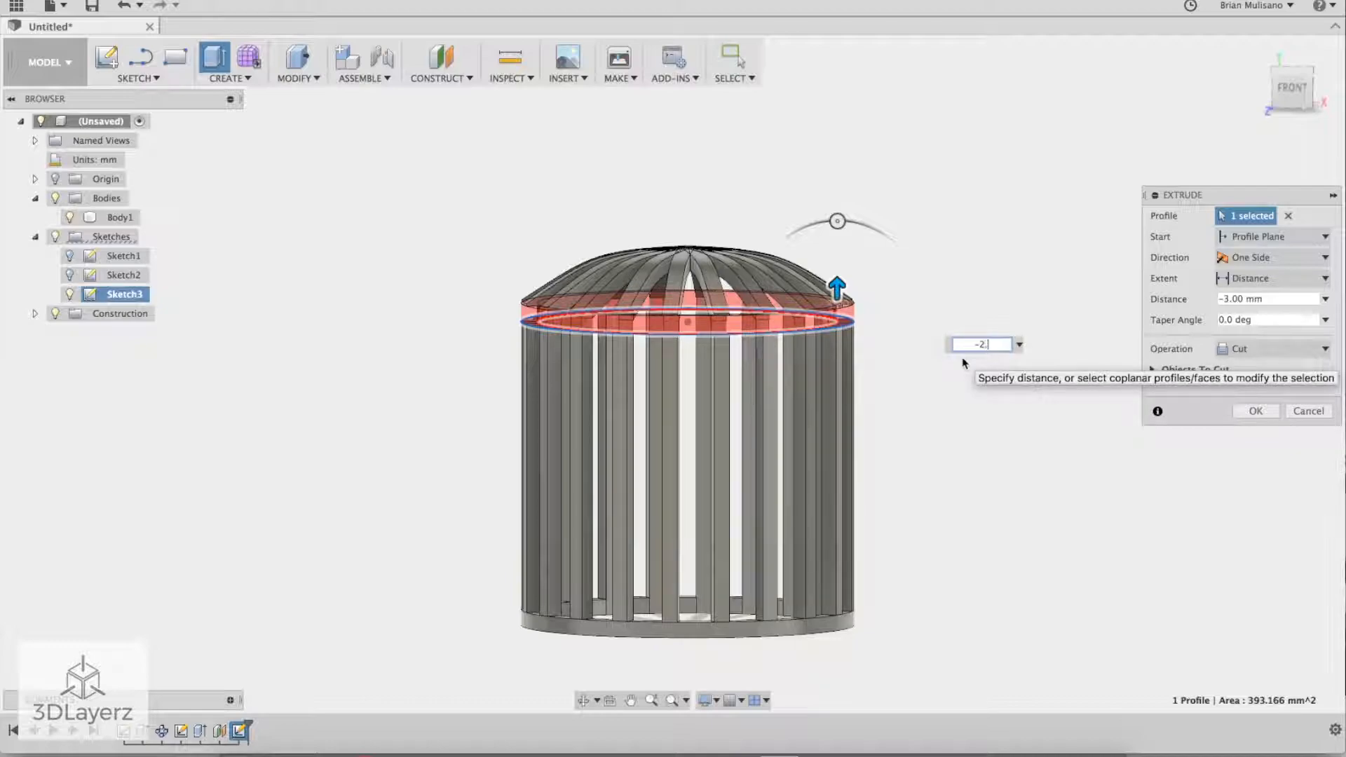
type("-2.5")
key("Return")
left_click(1244, 349)
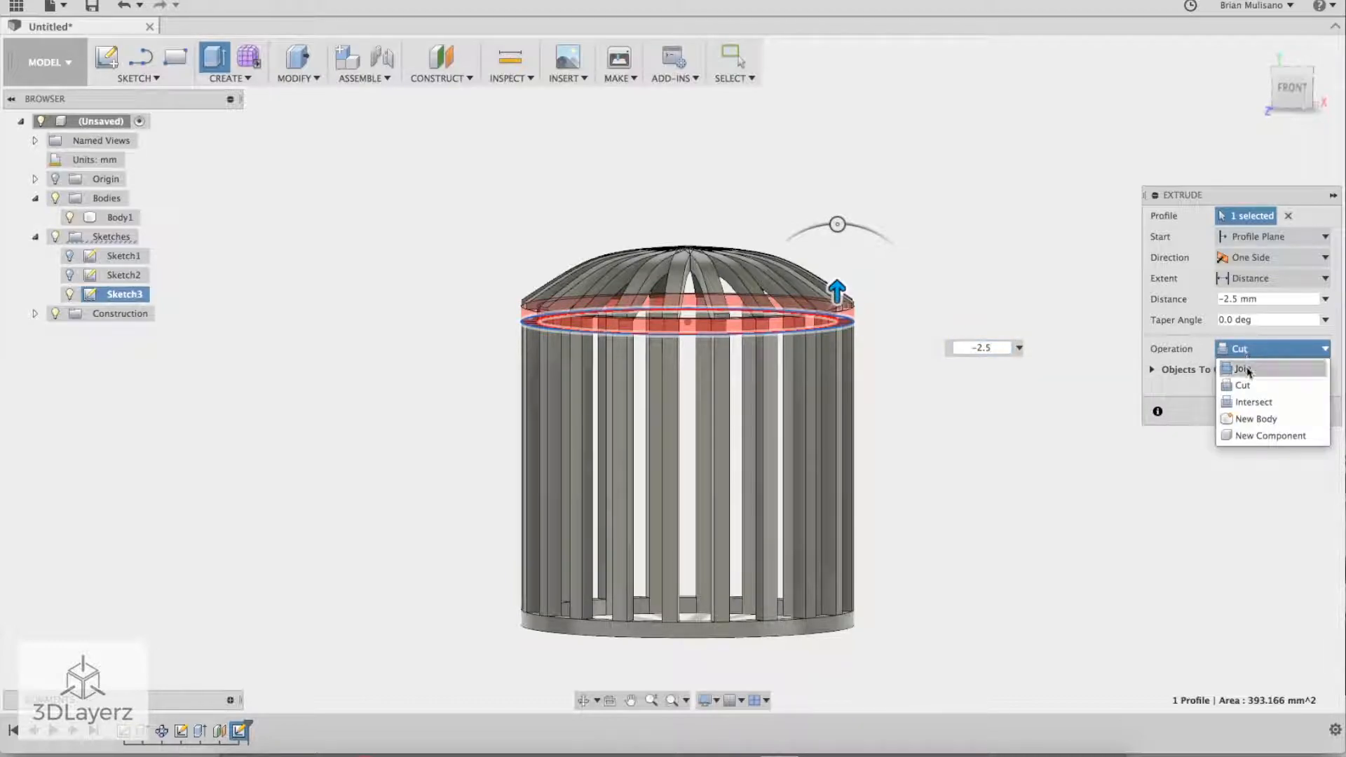
left_click(1249, 373)
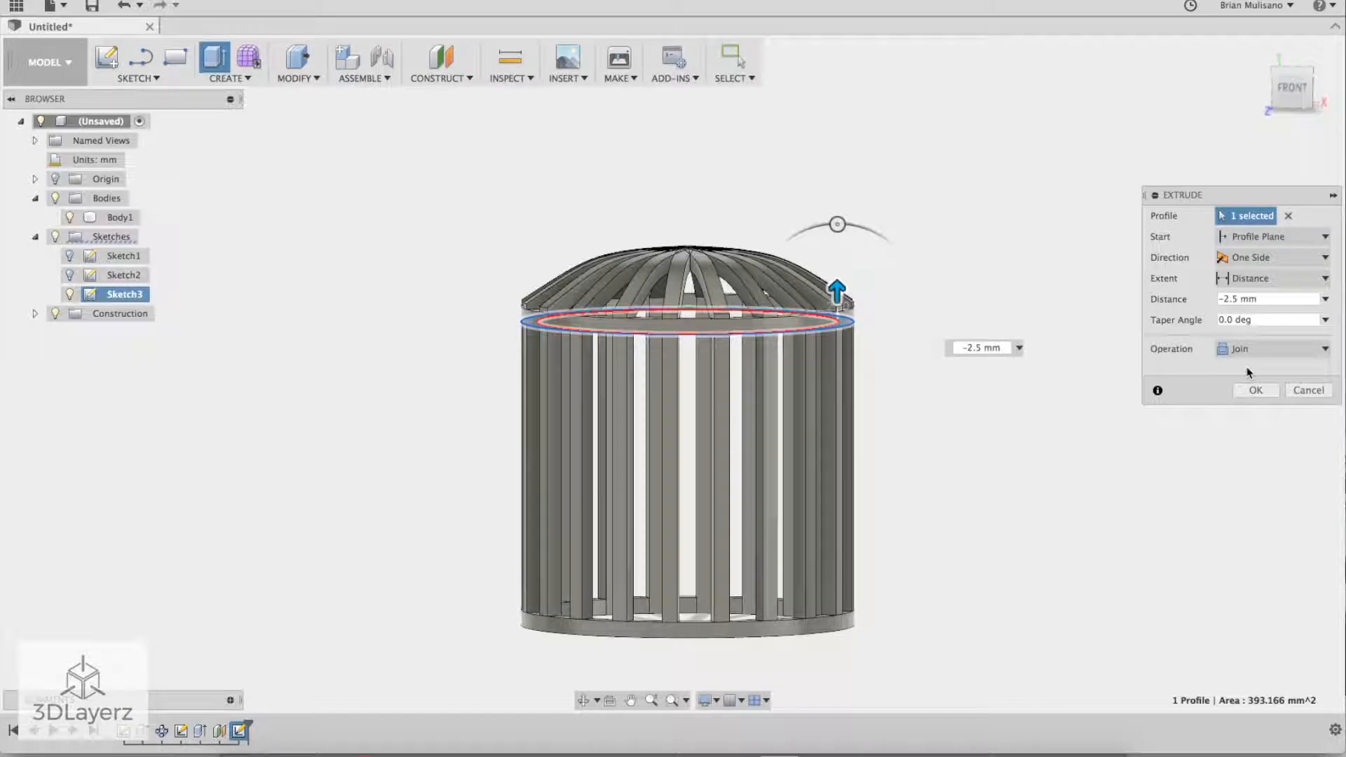
left_click(1253, 391)
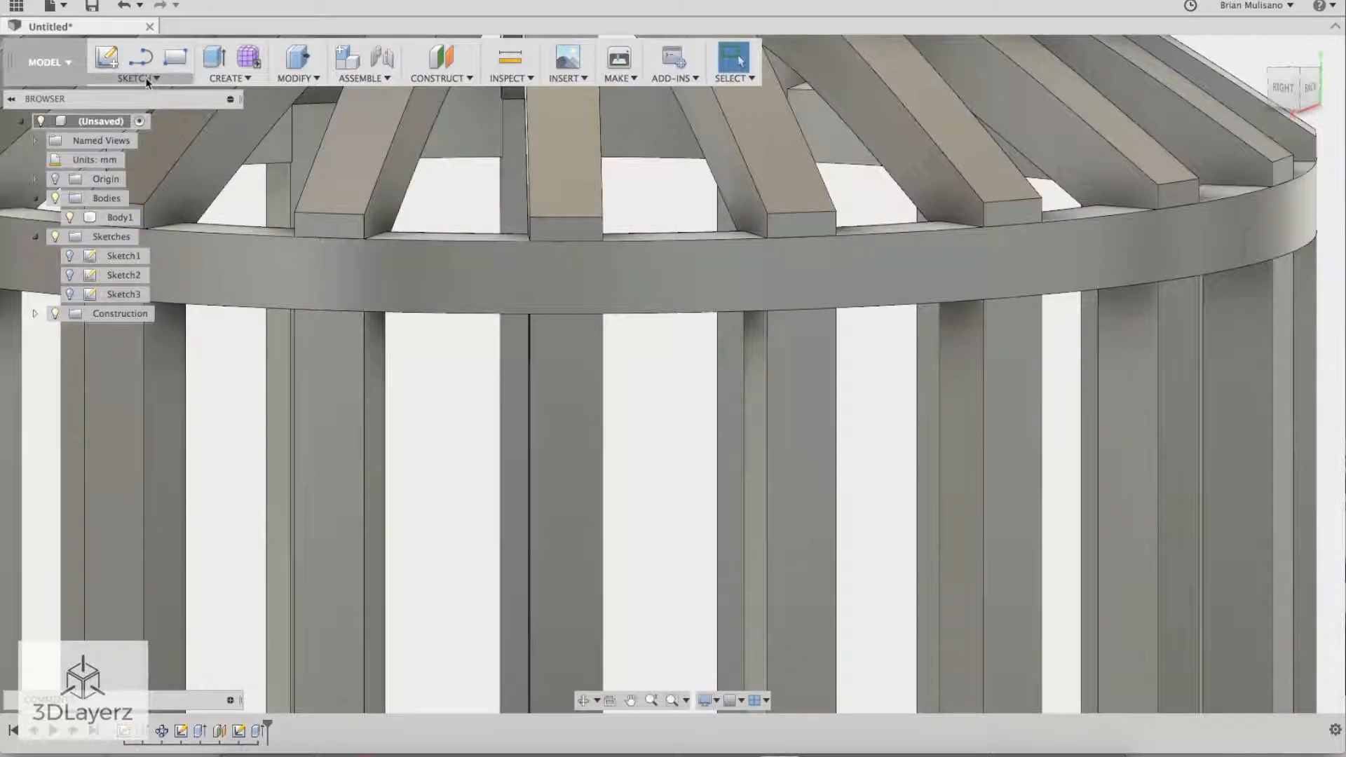
Step: Sketch a 0.75 mm diameter circle at mid-height of the upper ring, in line with a rib, and finish the sketch
left_click(140, 78)
mouse_move(186, 146)
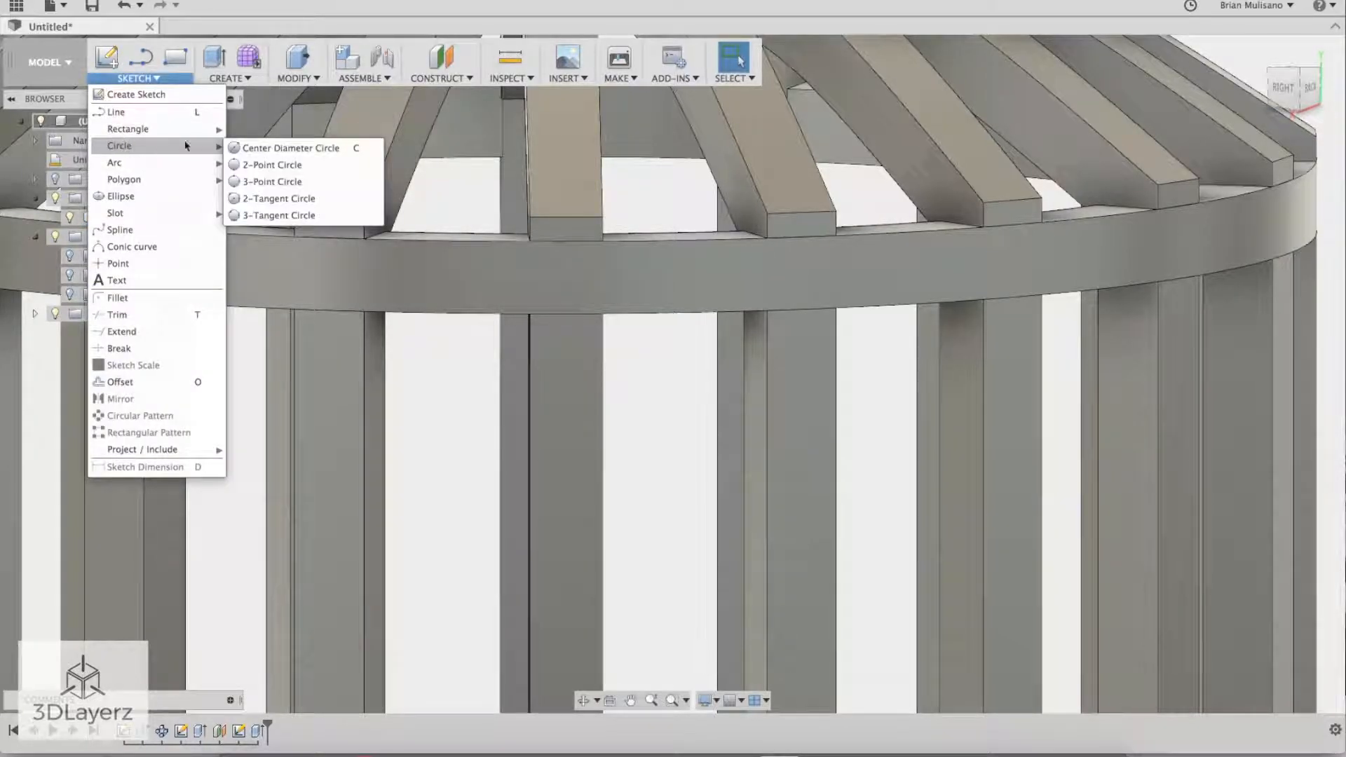
left_click(345, 150)
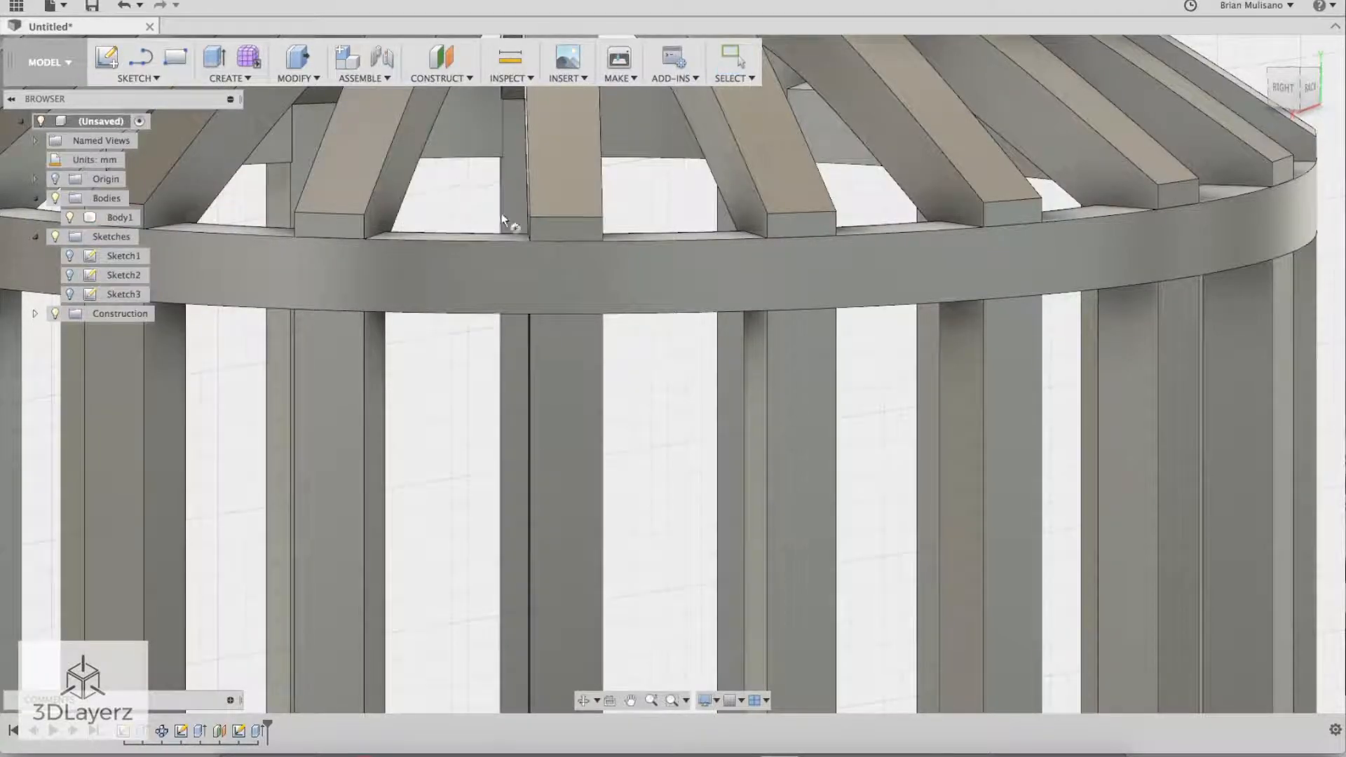
left_click(565, 276)
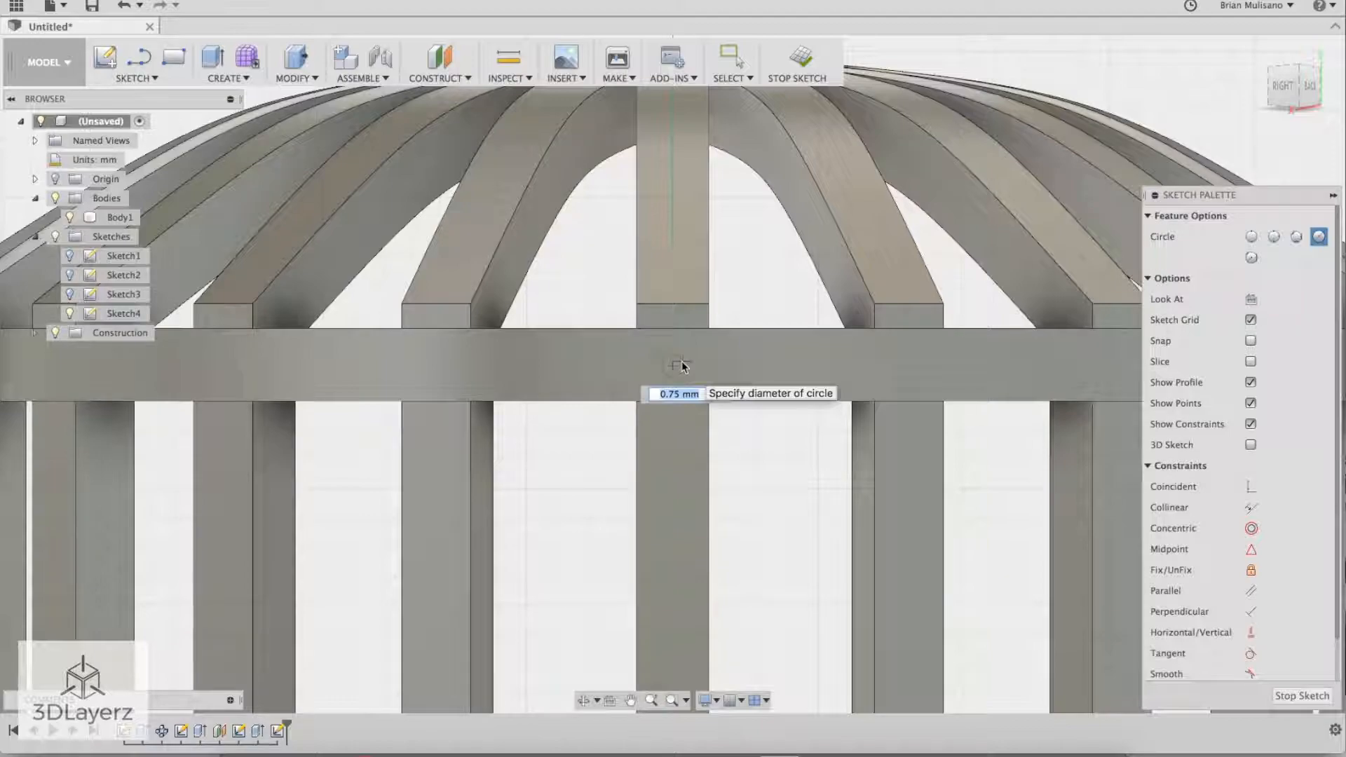
key("Return")
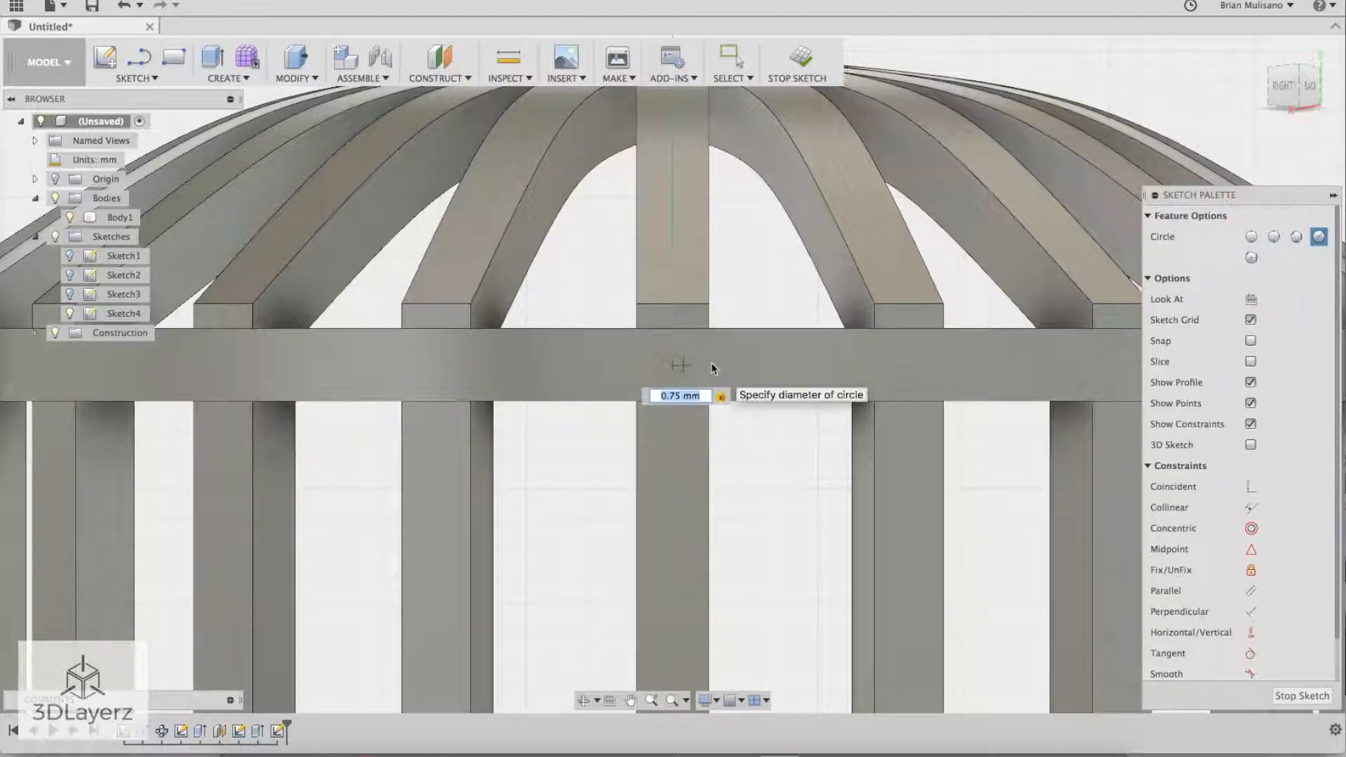
key("Escape")
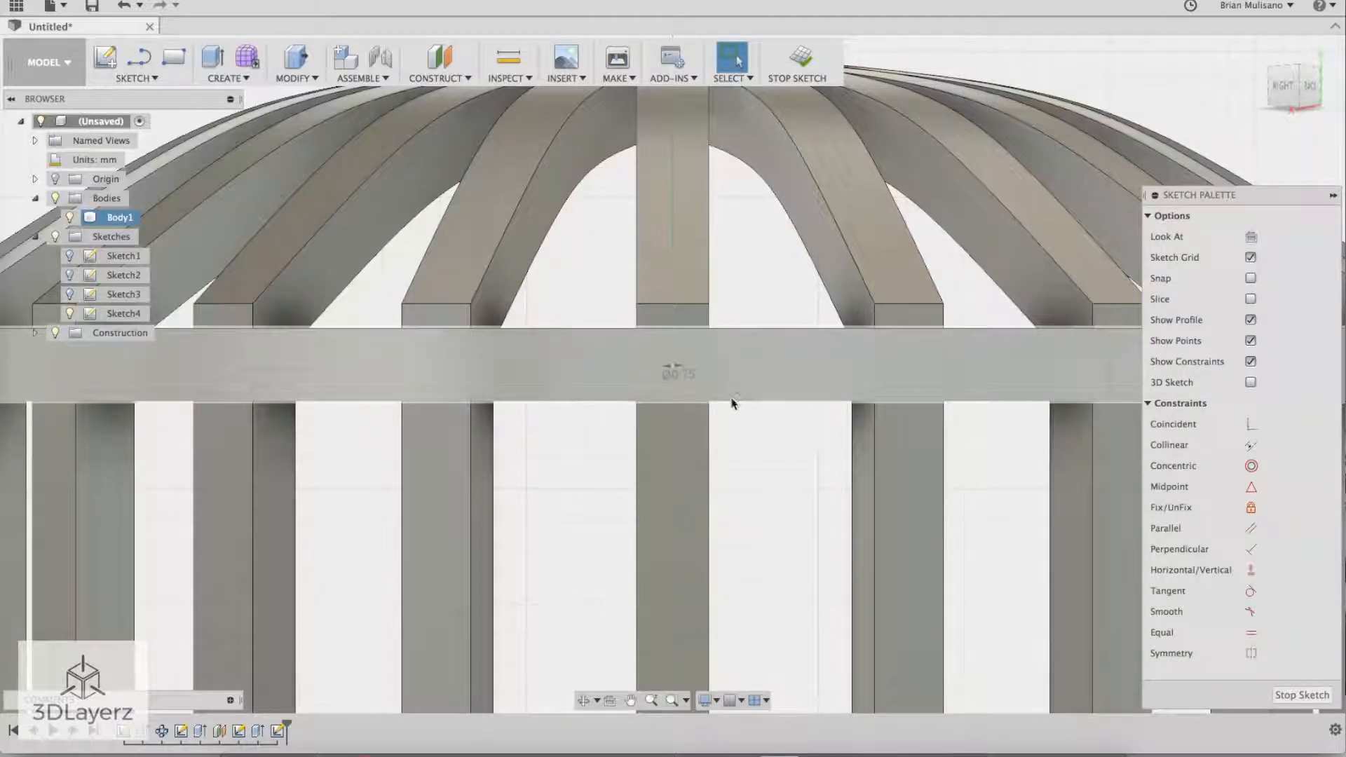
left_click(671, 366)
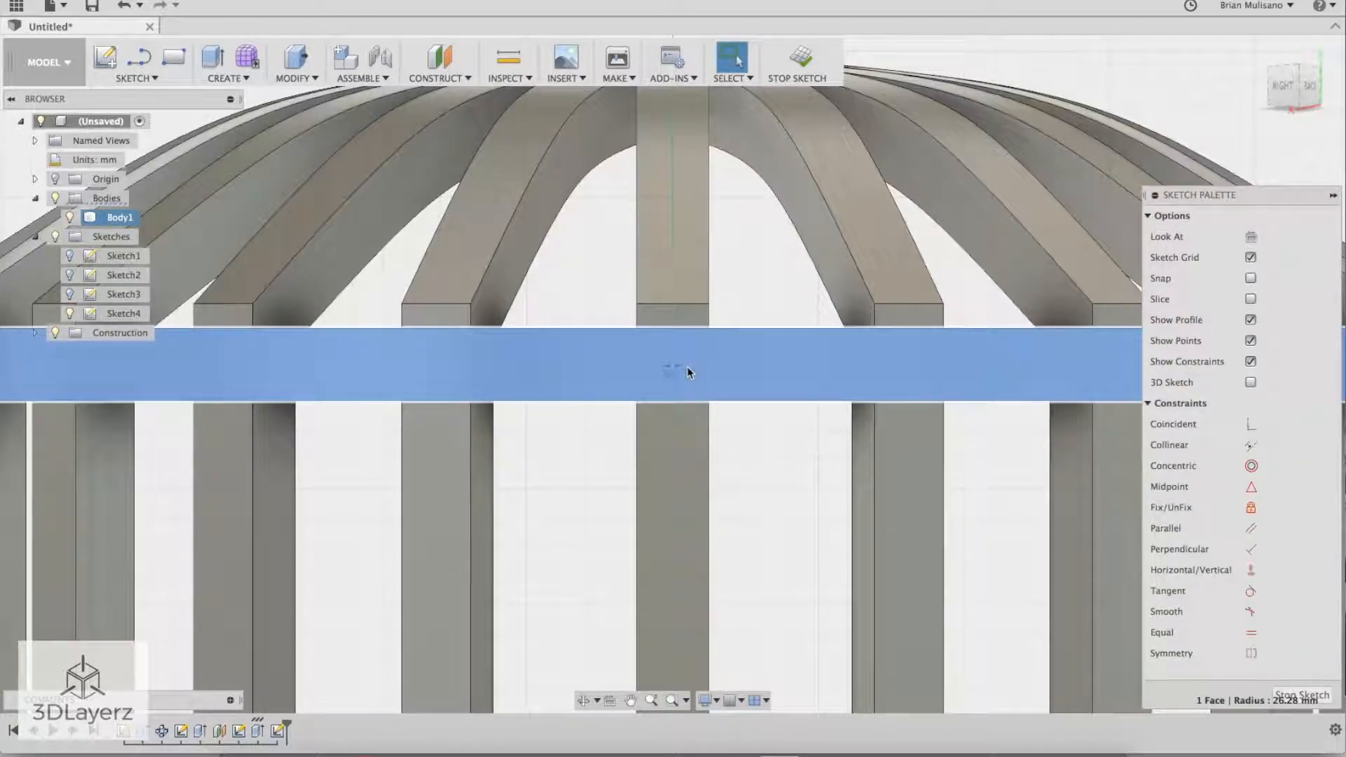
key("Escape")
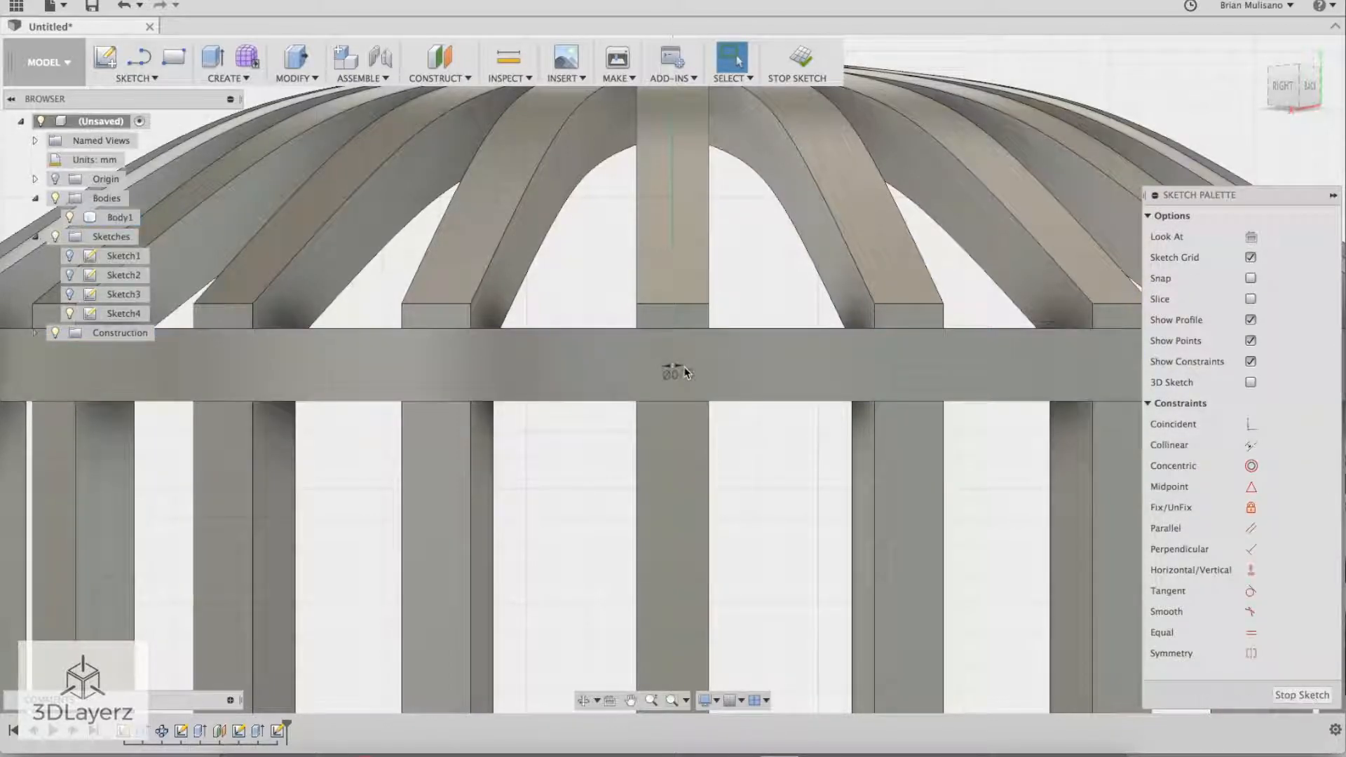
left_click(1314, 695)
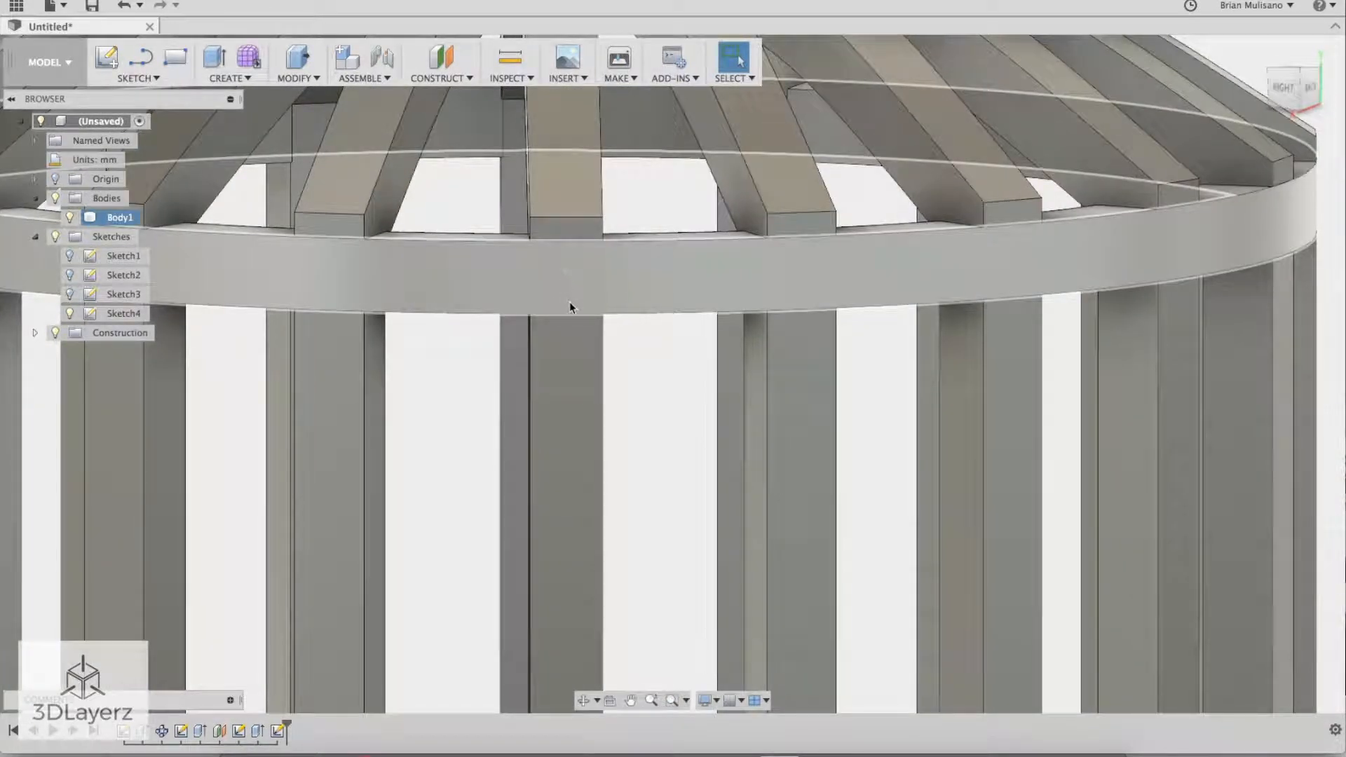
middle_click_drag(570, 301, 702, 284, "shift")
key("Escape")
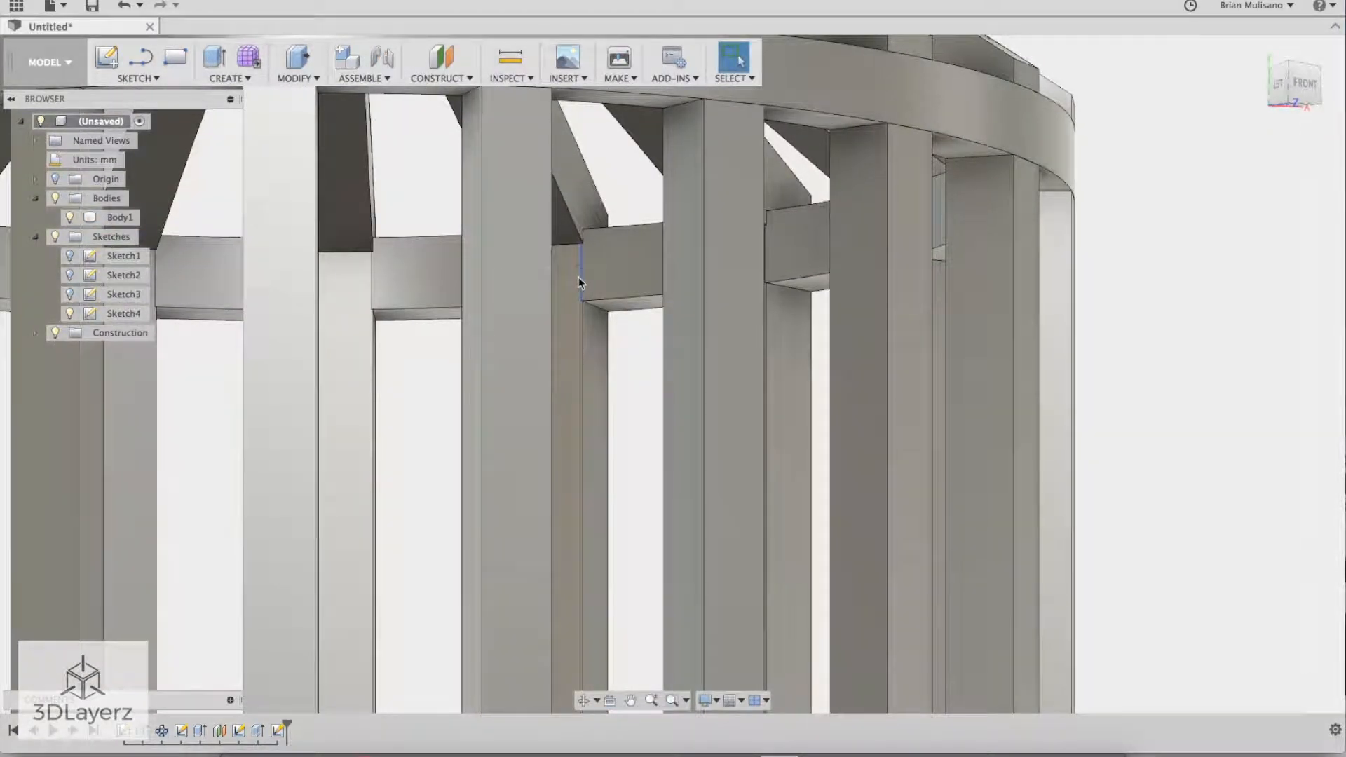
Step: Extrude the 0.75 mm circle by -2.75 mm as a small pin protruding outward through the upper ring, joined to the body
mouse_move(579, 282)
middle_mouse_down("shift")
mouse_move(701, 288)
mouse_move(509, 256)
middle_mouse_up("shift")
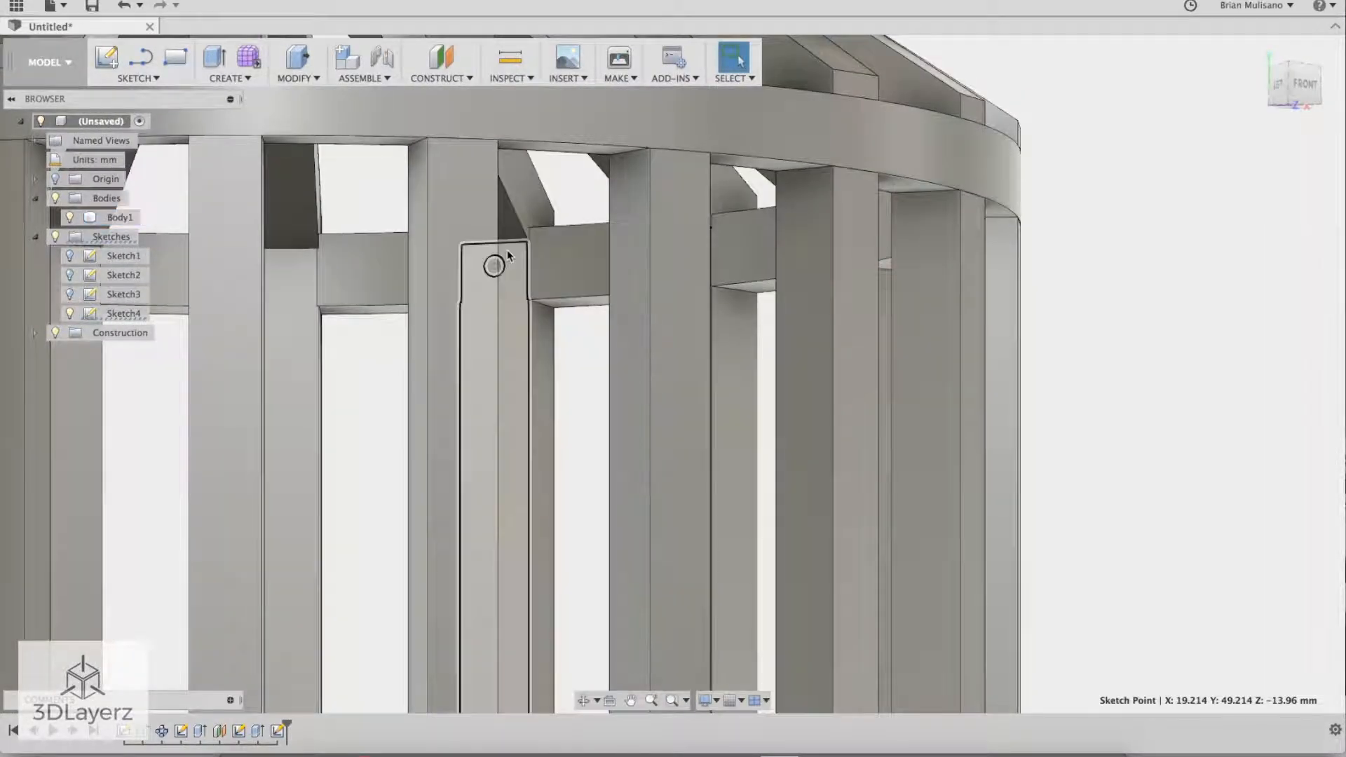
left_click(504, 264)
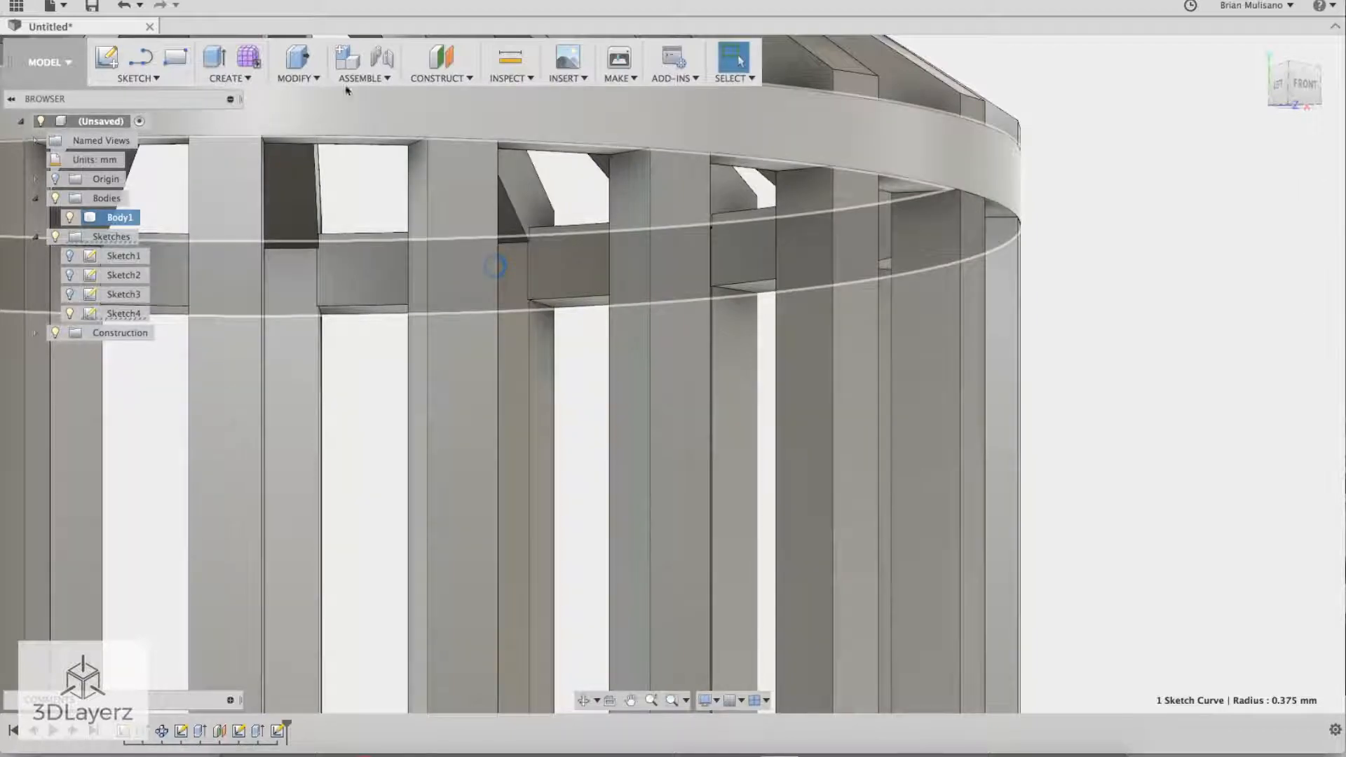
left_click(214, 56)
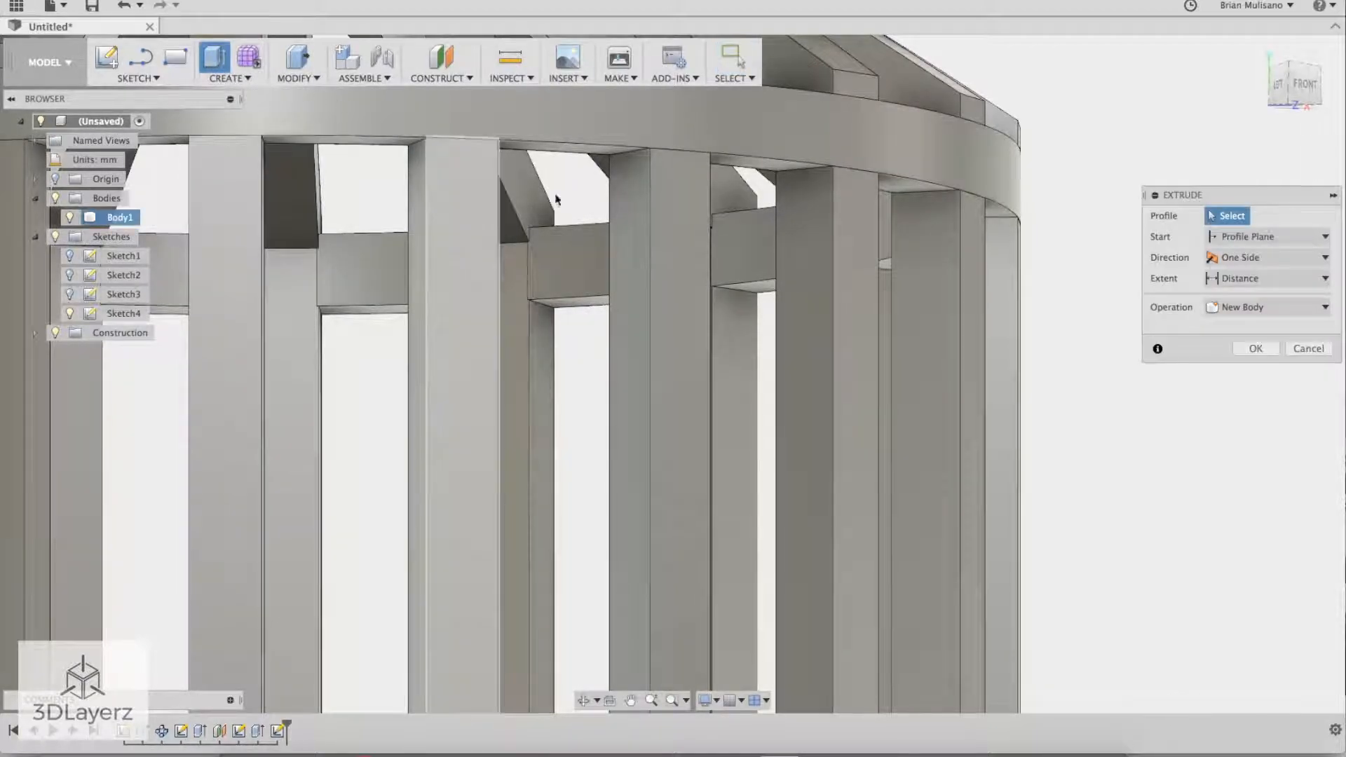
left_click(494, 265)
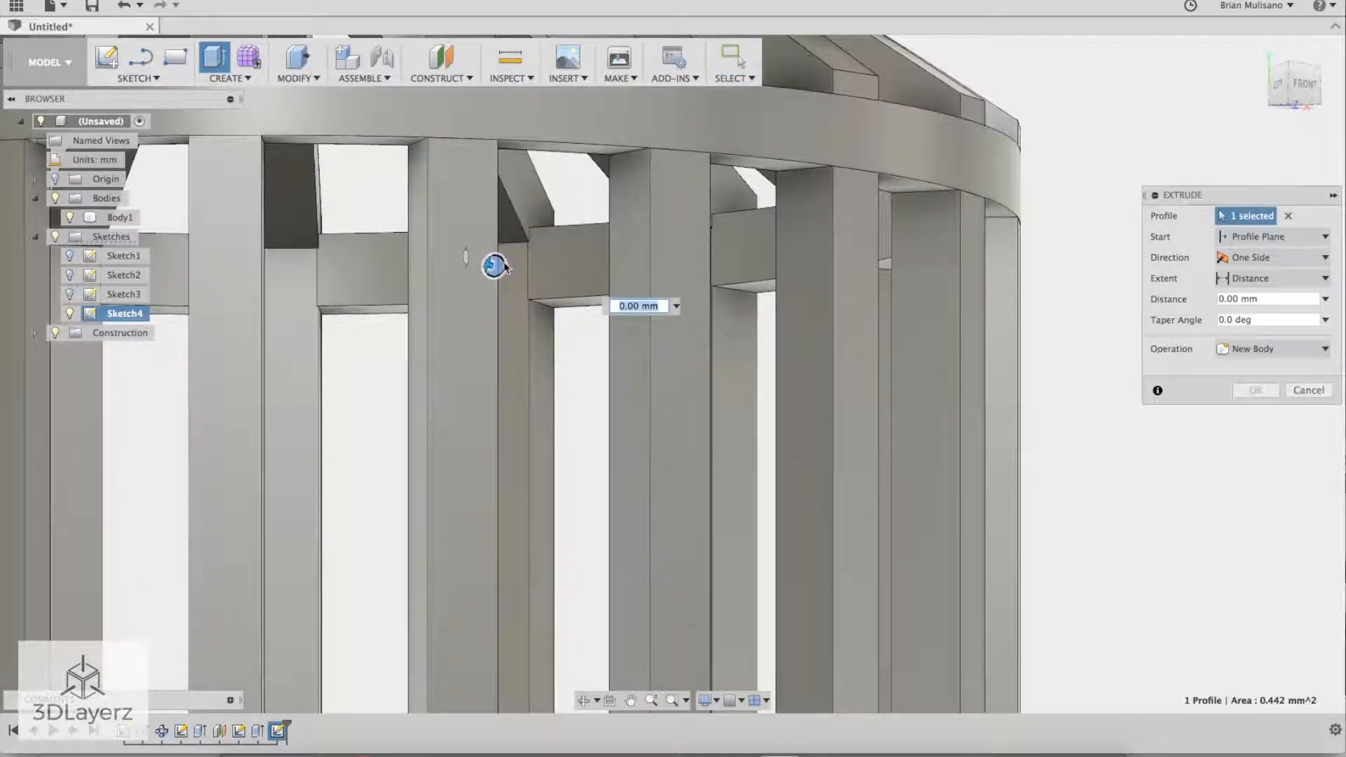
middle_click_drag(551, 276, 616, 275, "shift")
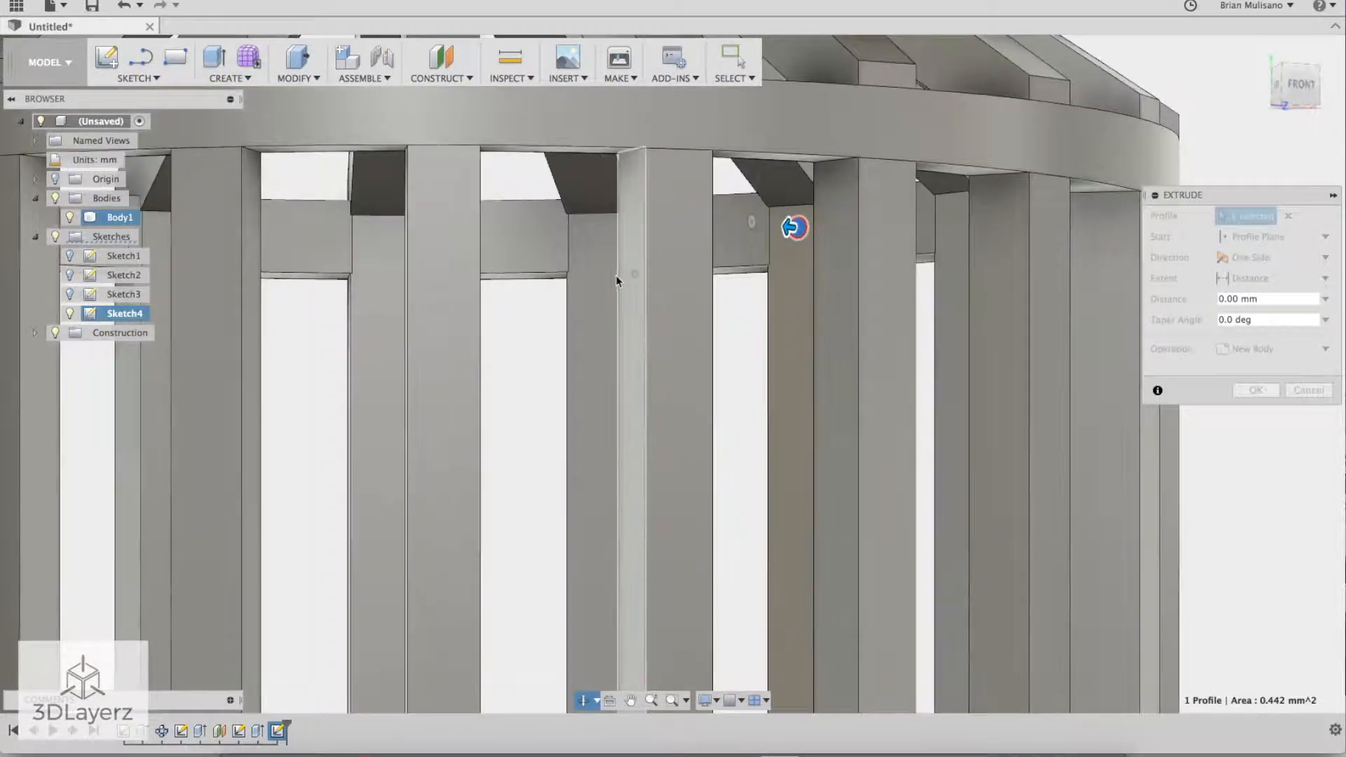
left_click_drag(793, 227, 950, 251)
middle_click_drag(950, 250, 624, 276, "shift")
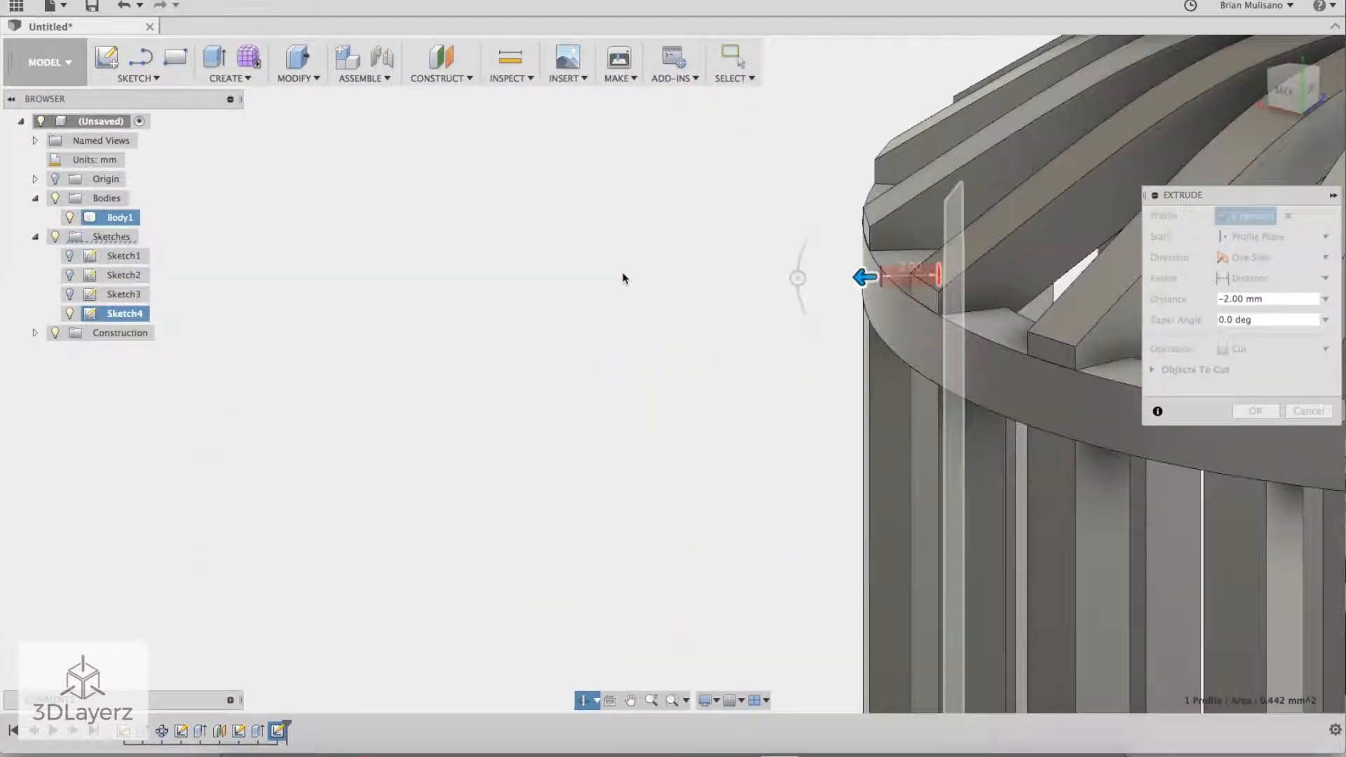
left_click_drag(852, 278, 824, 278)
left_click(1253, 348)
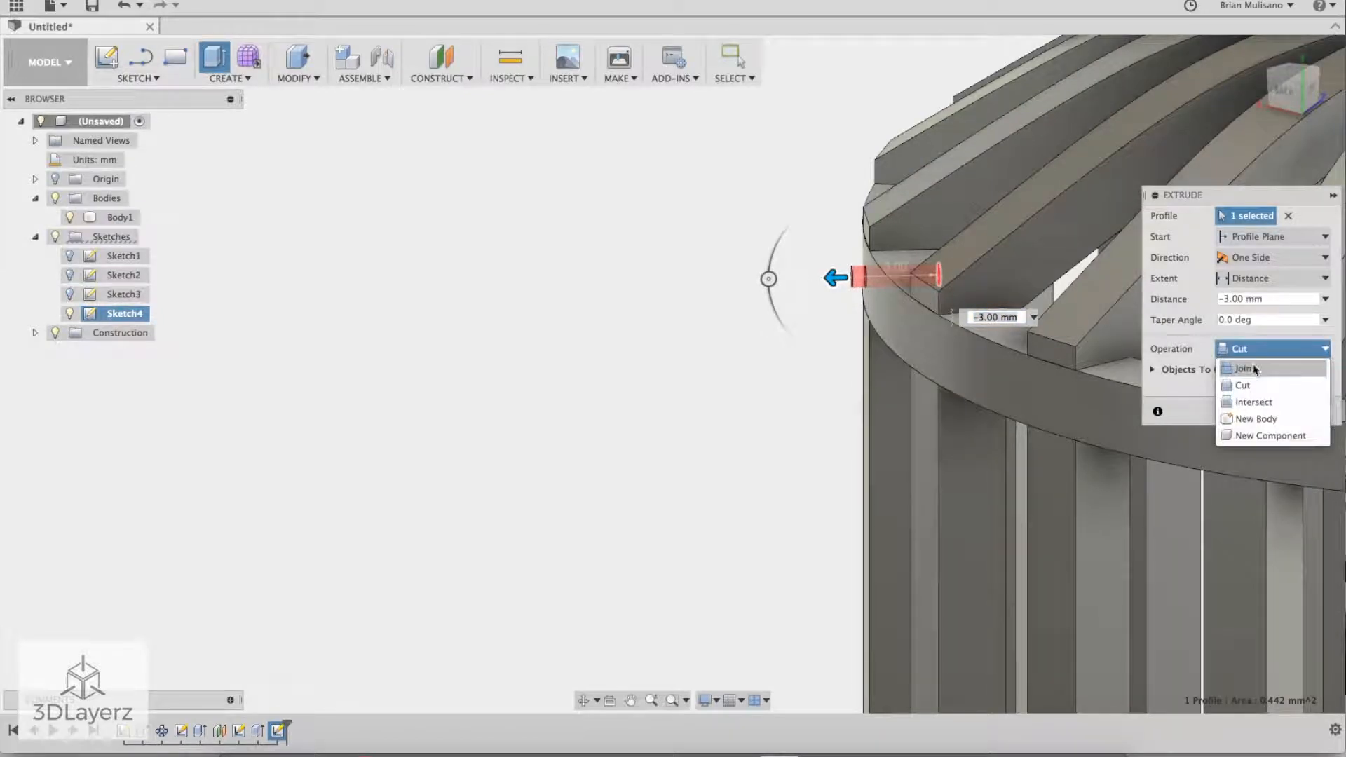
left_click(1254, 369)
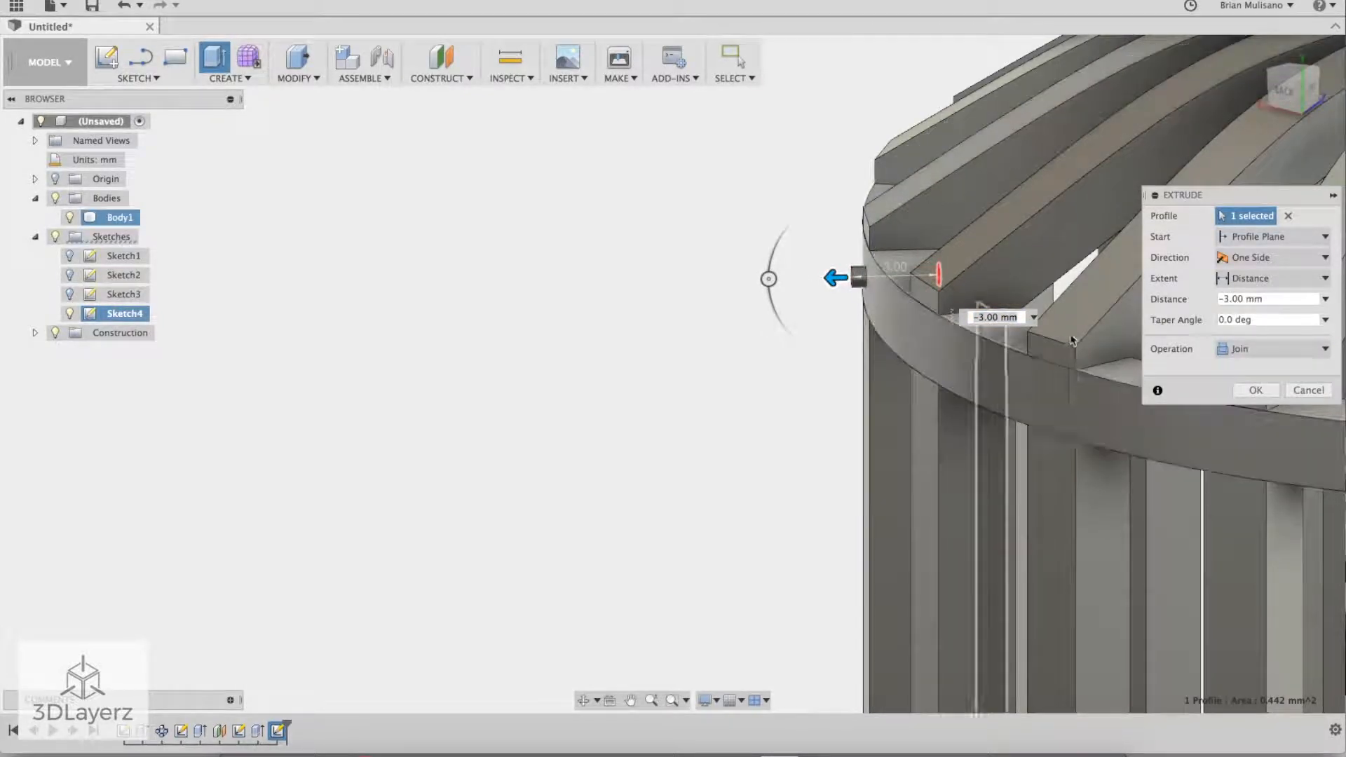
left_click(1225, 300)
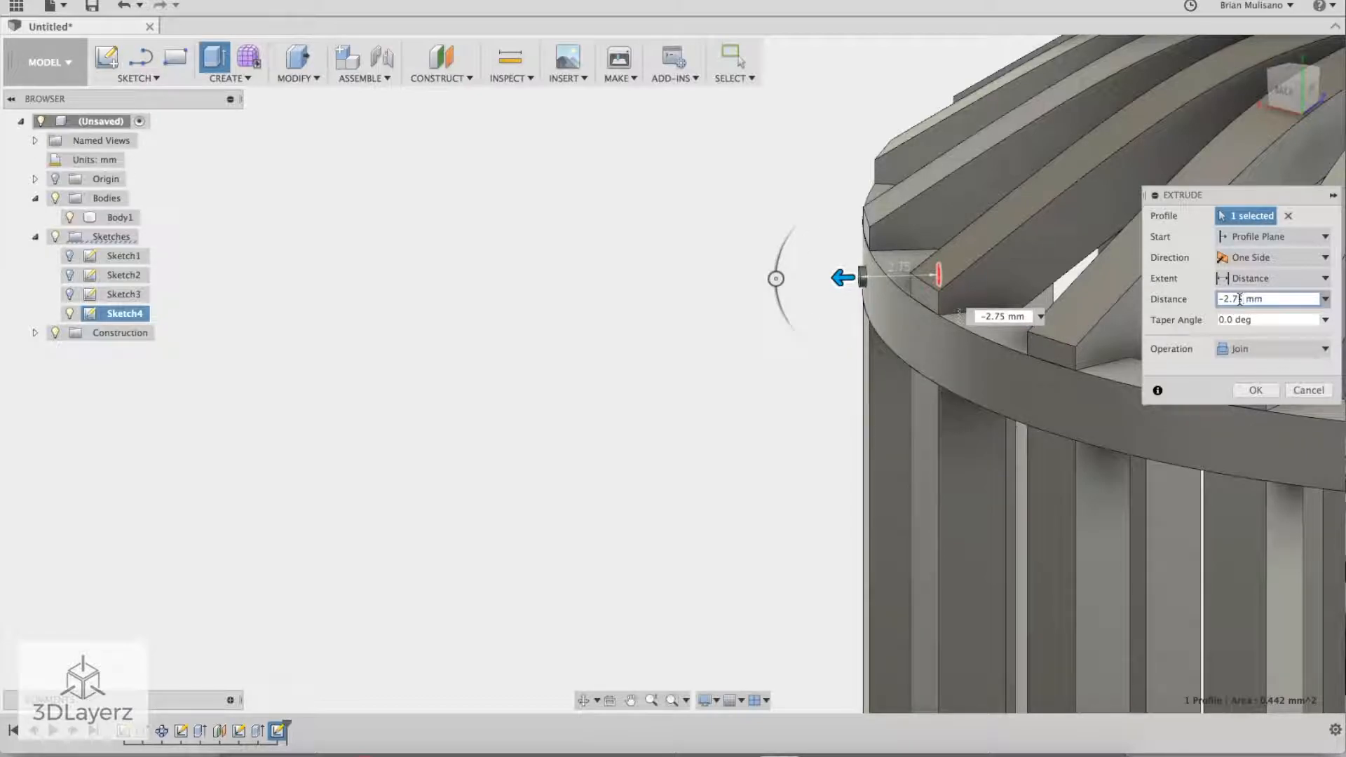
key("Return")
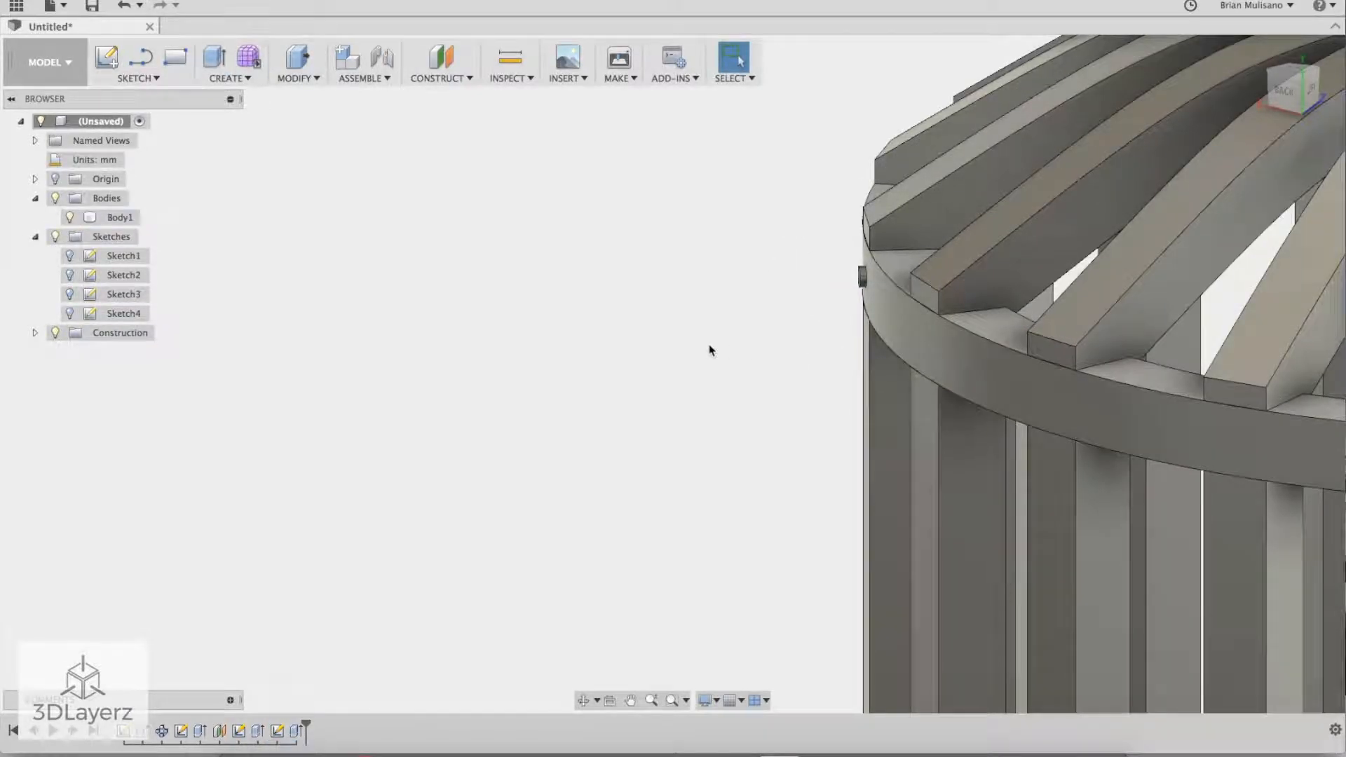
Step: Start a circular pattern of type Features with the small pin's extrusion on the upper ring as the object
middle_click_drag(709, 349, 832, 288, "shift")
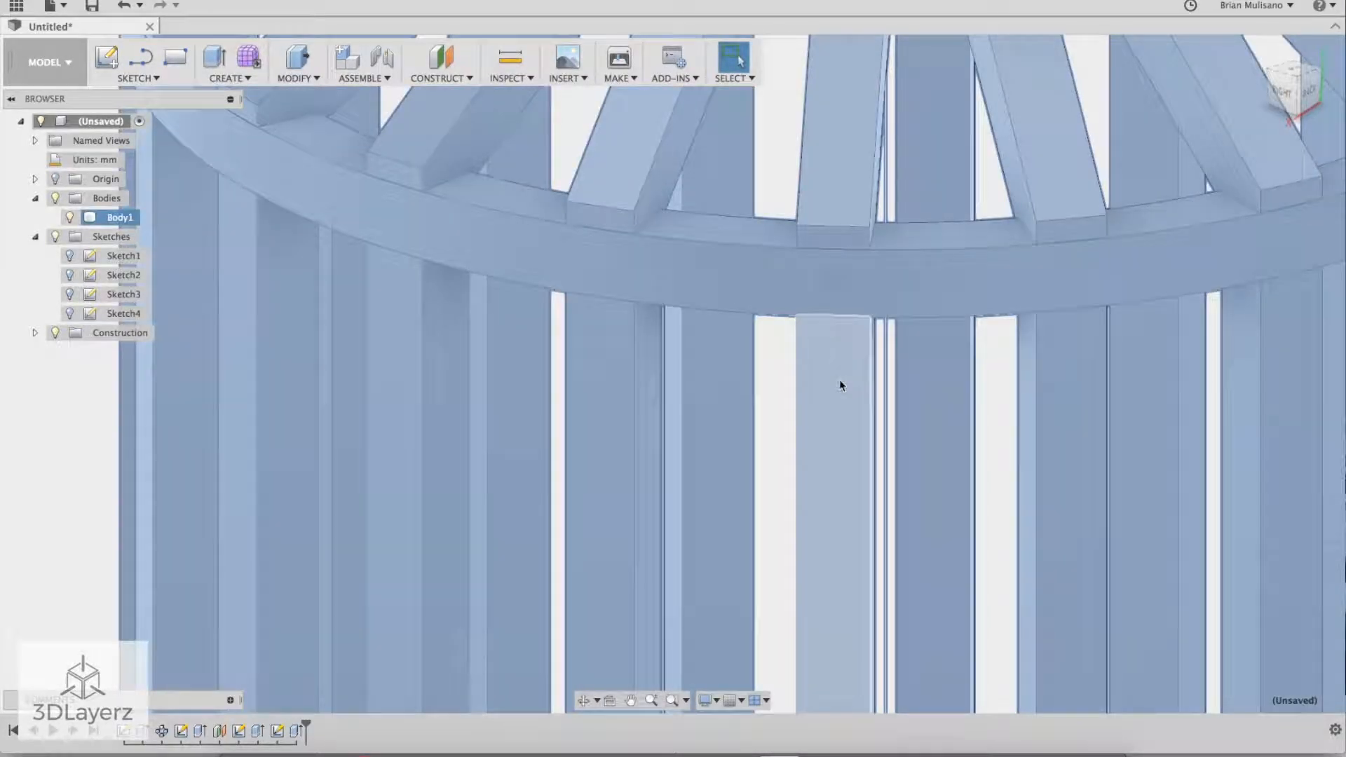
left_click(839, 380)
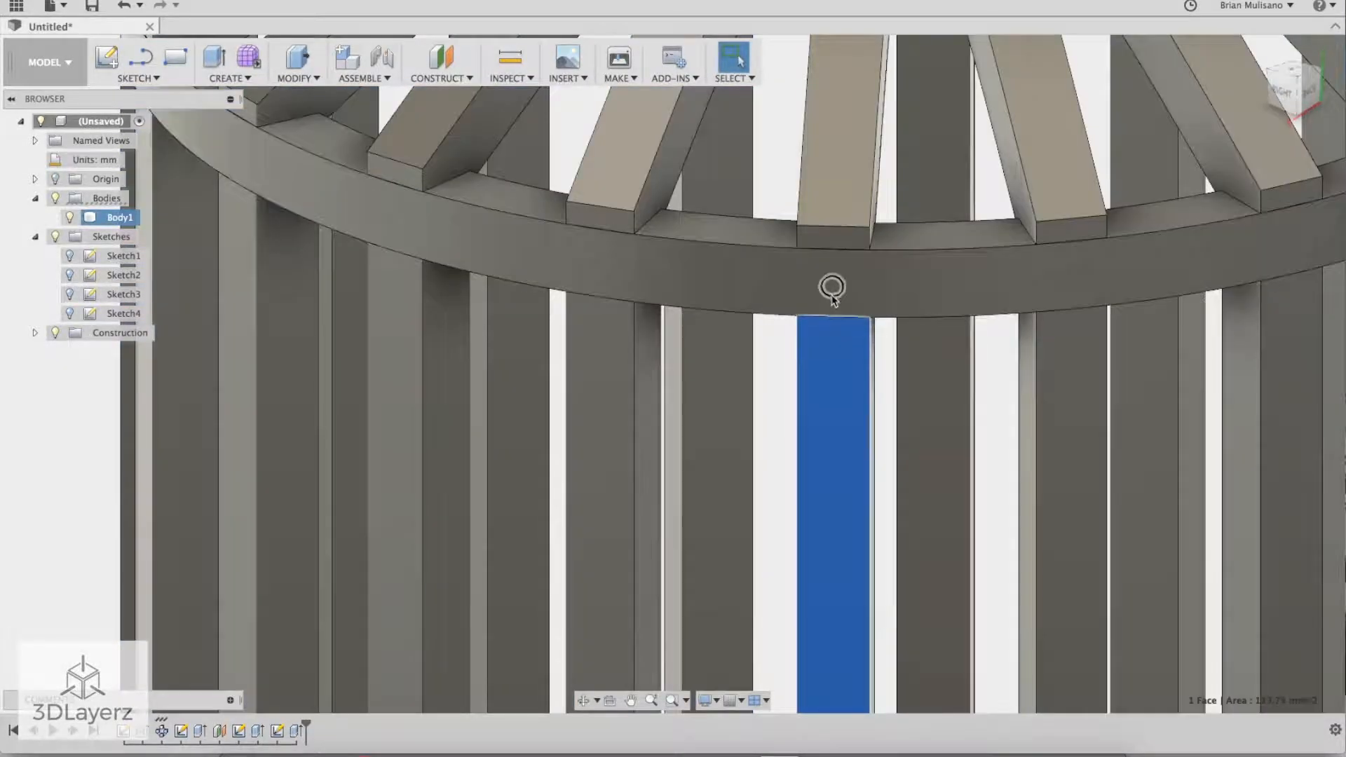
left_click(833, 285)
middle_click_drag(812, 406, 880, 407, "shift")
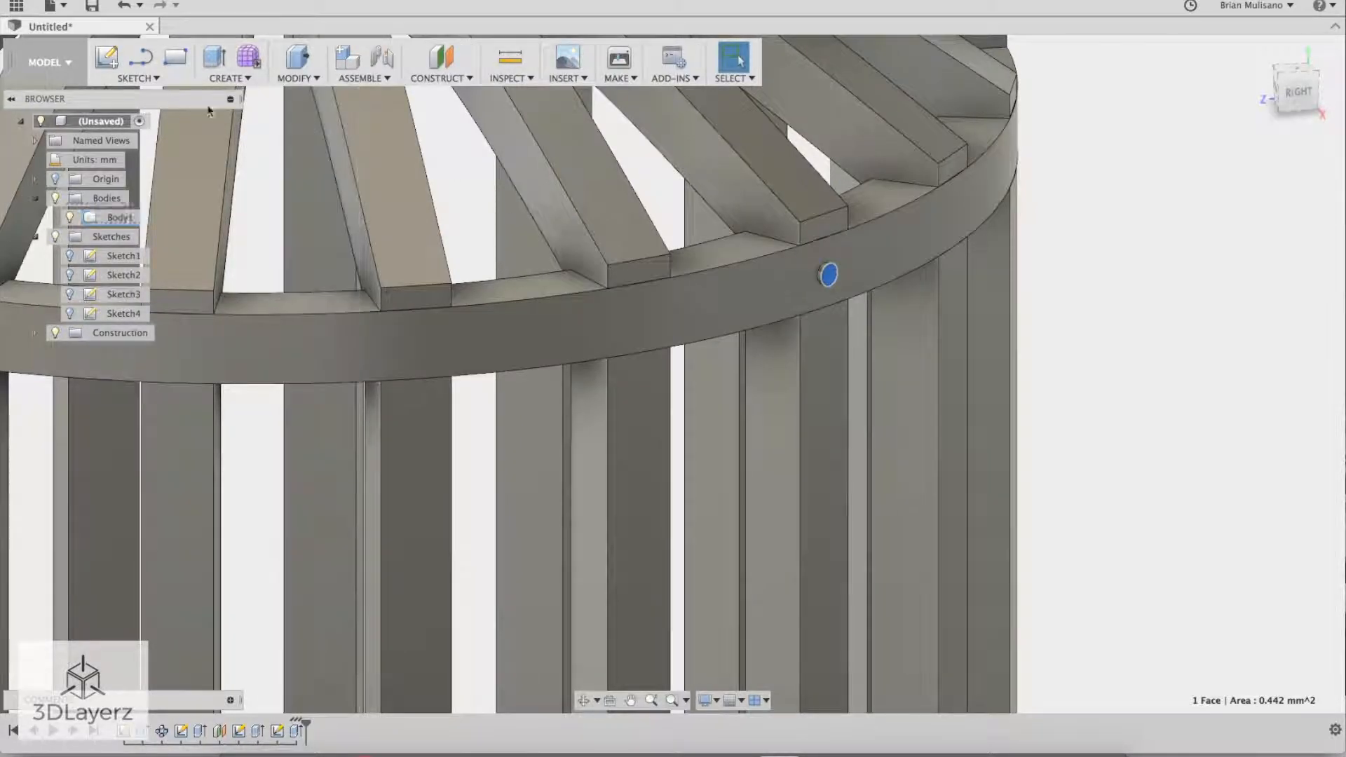
left_click(229, 78)
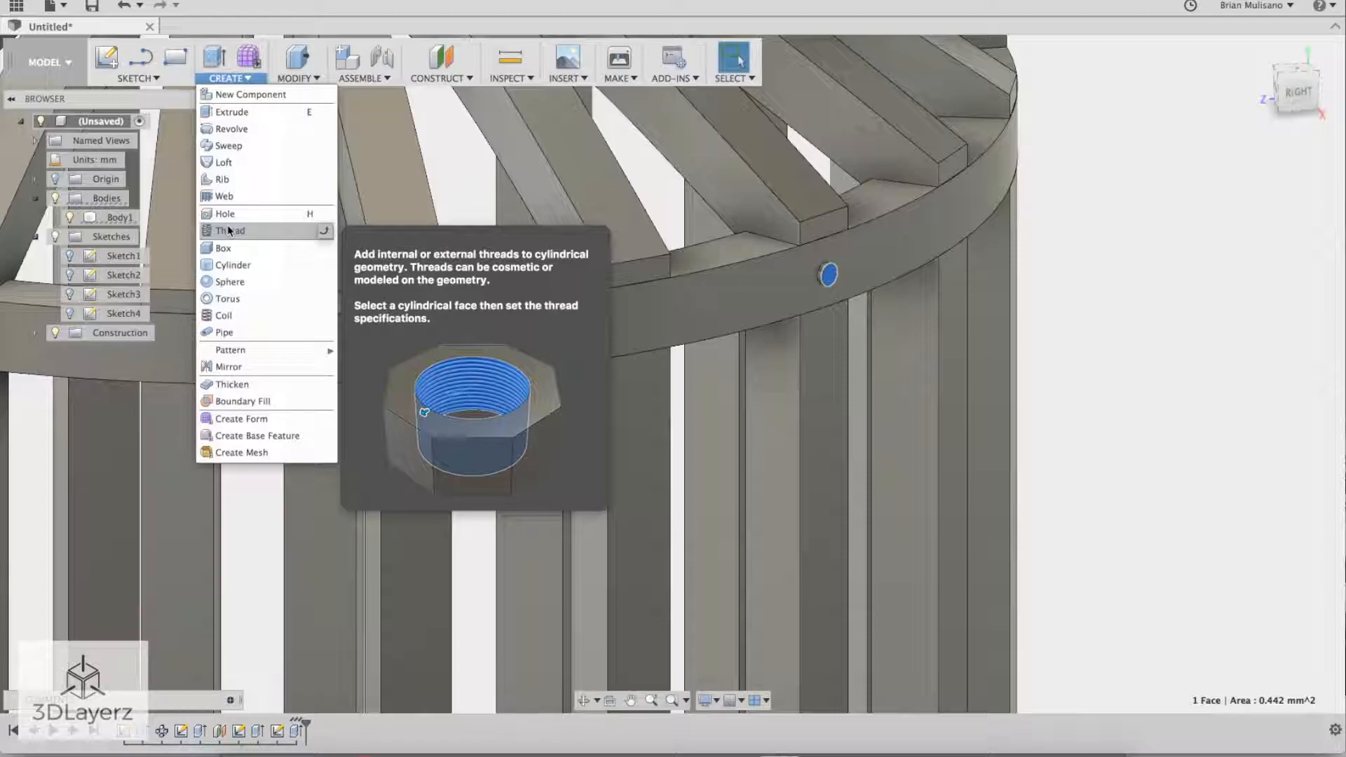
mouse_move(294, 349)
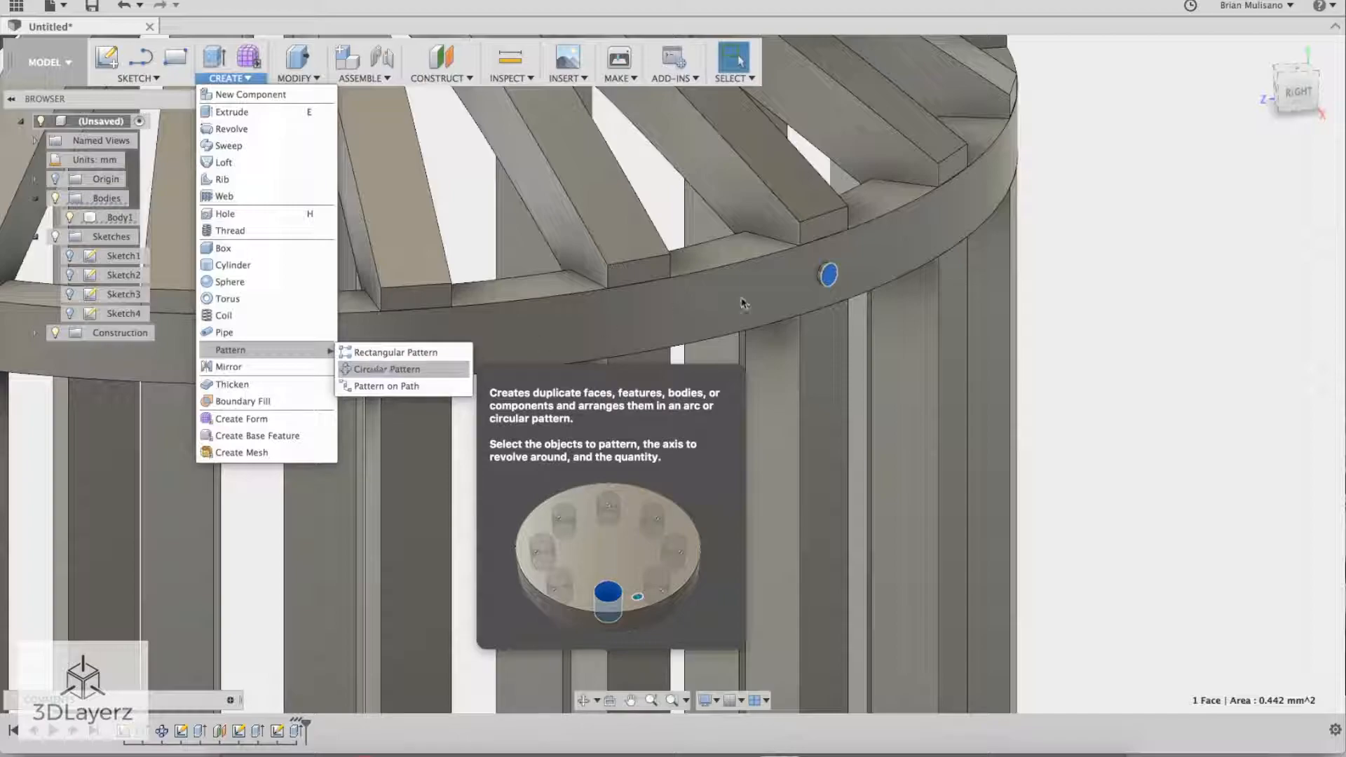
left_click(387, 369)
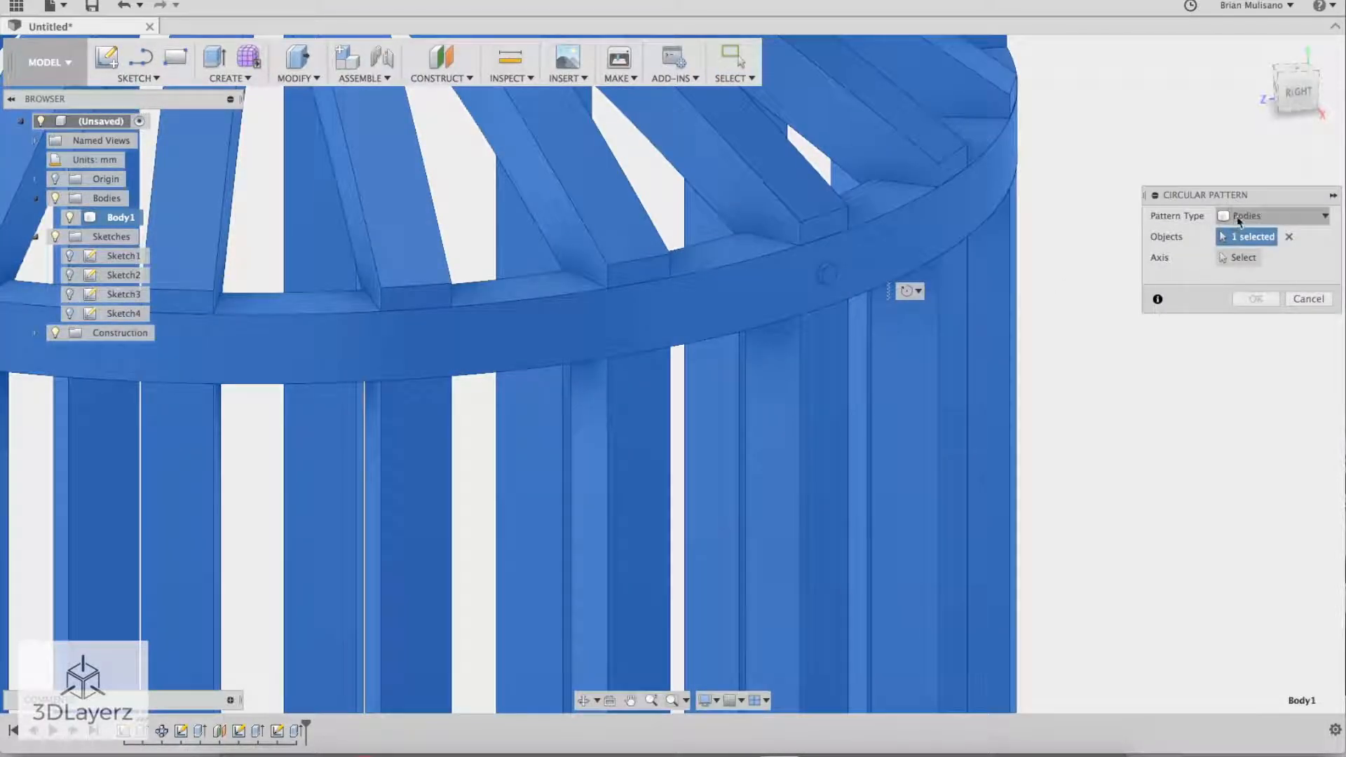
left_click(1242, 219)
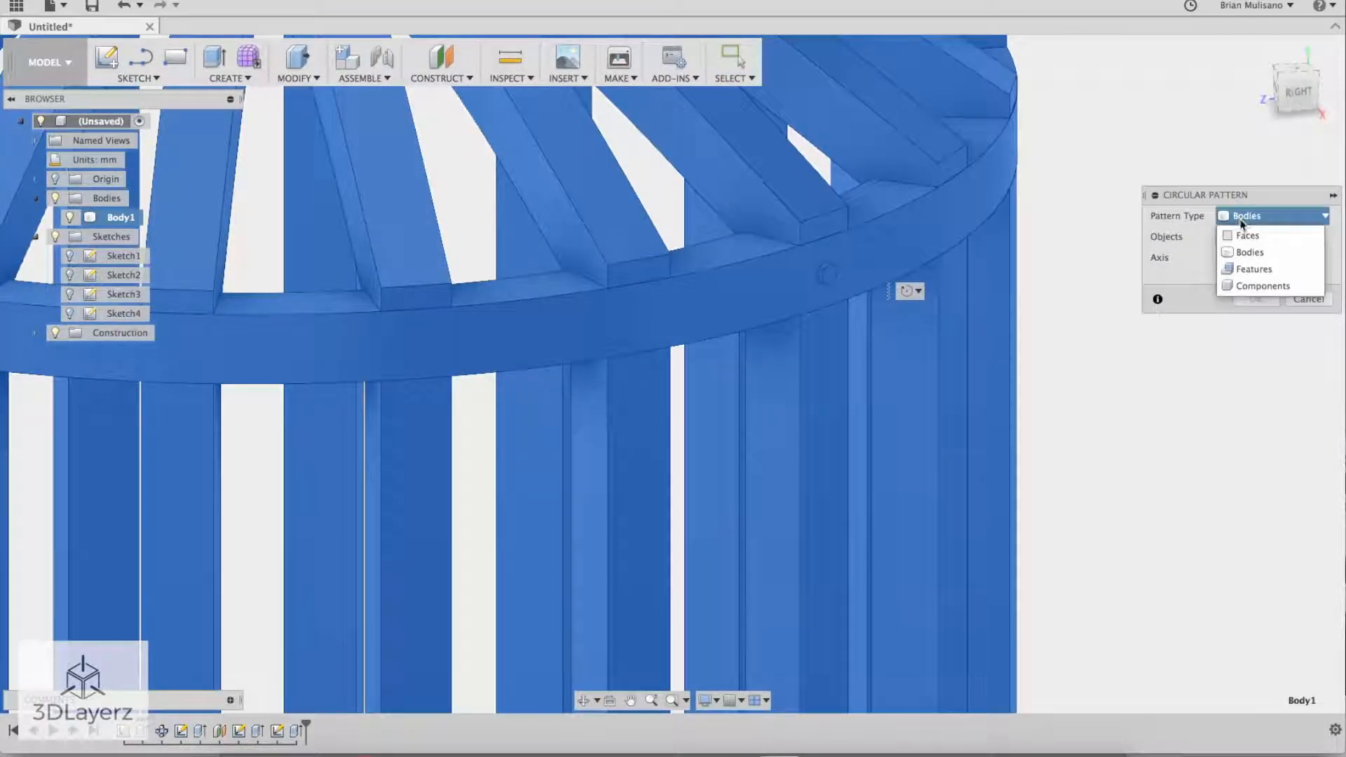
left_click(1253, 268)
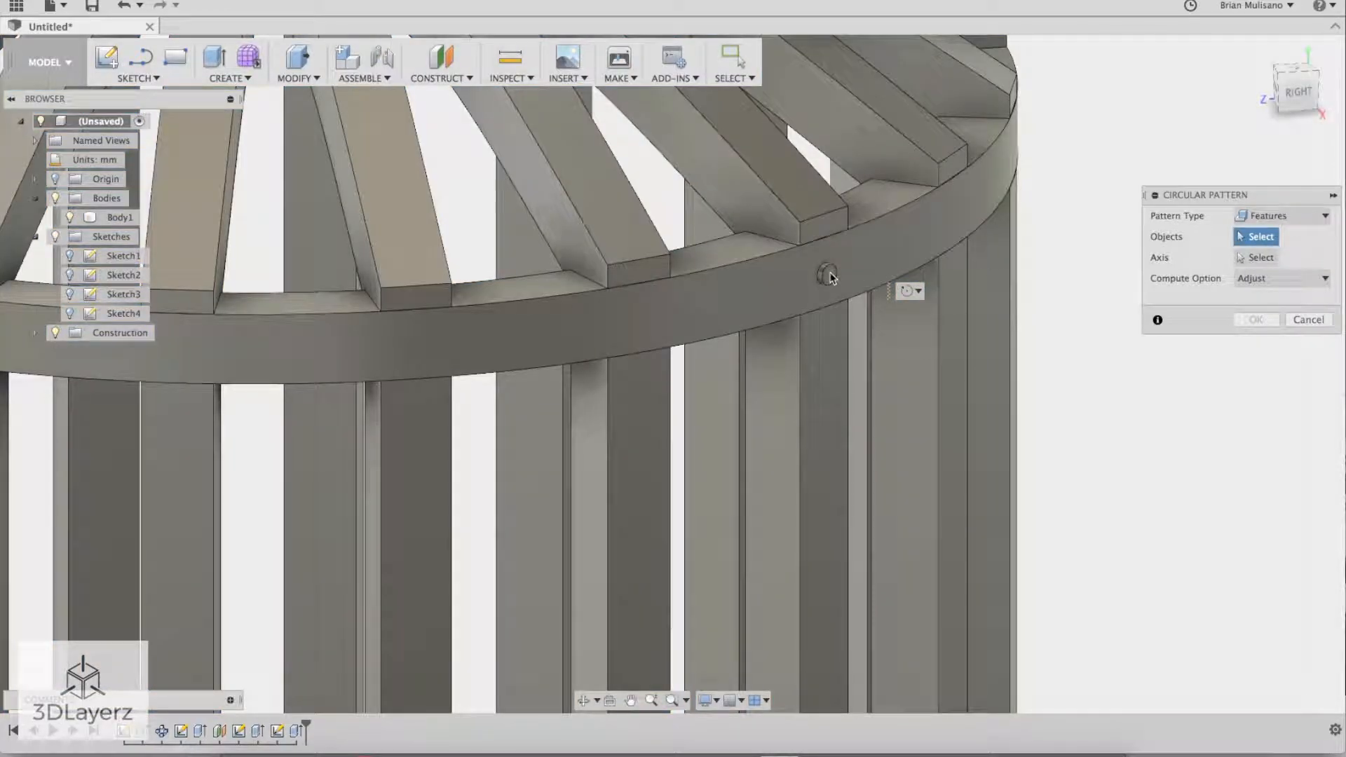
left_click(298, 732)
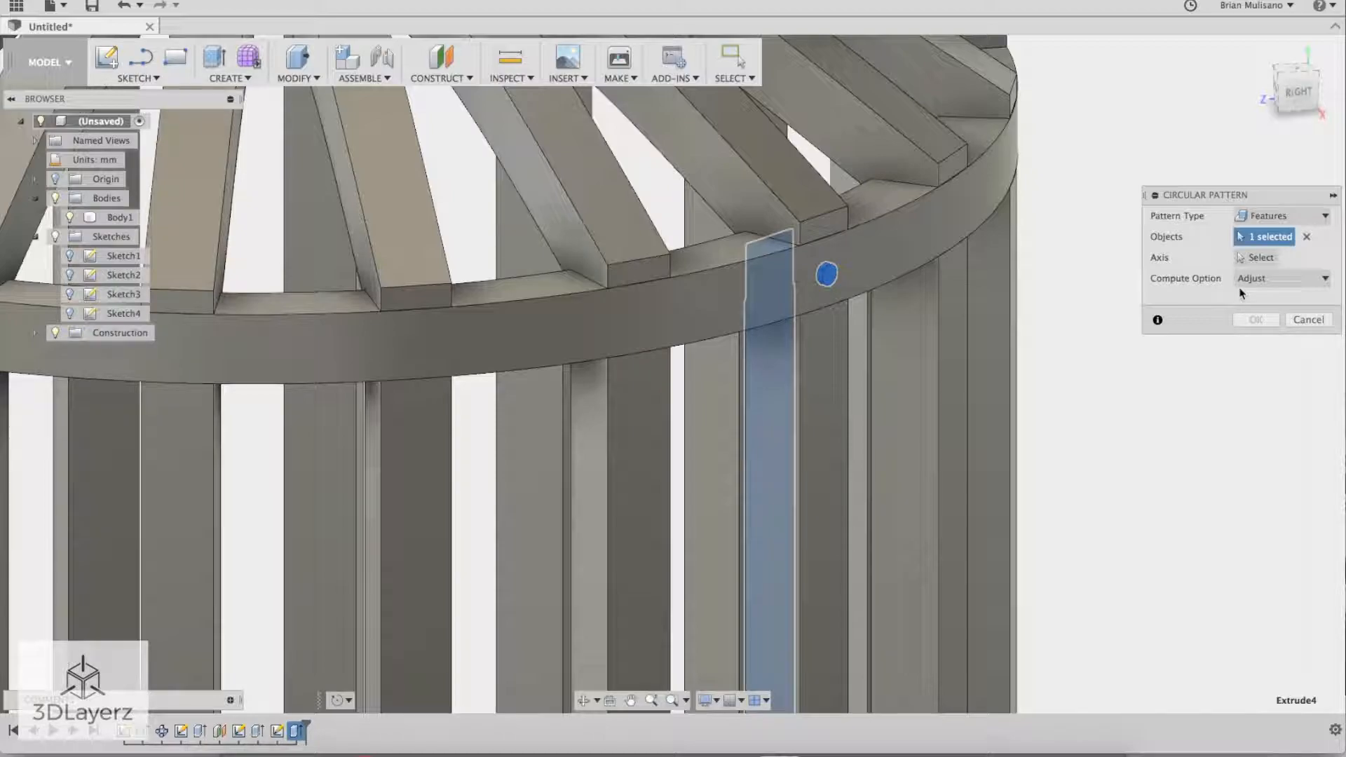
Step: Use the vertical origin axis through the dome's centre as the pattern axis
scroll(1064, 366, "down", 1)
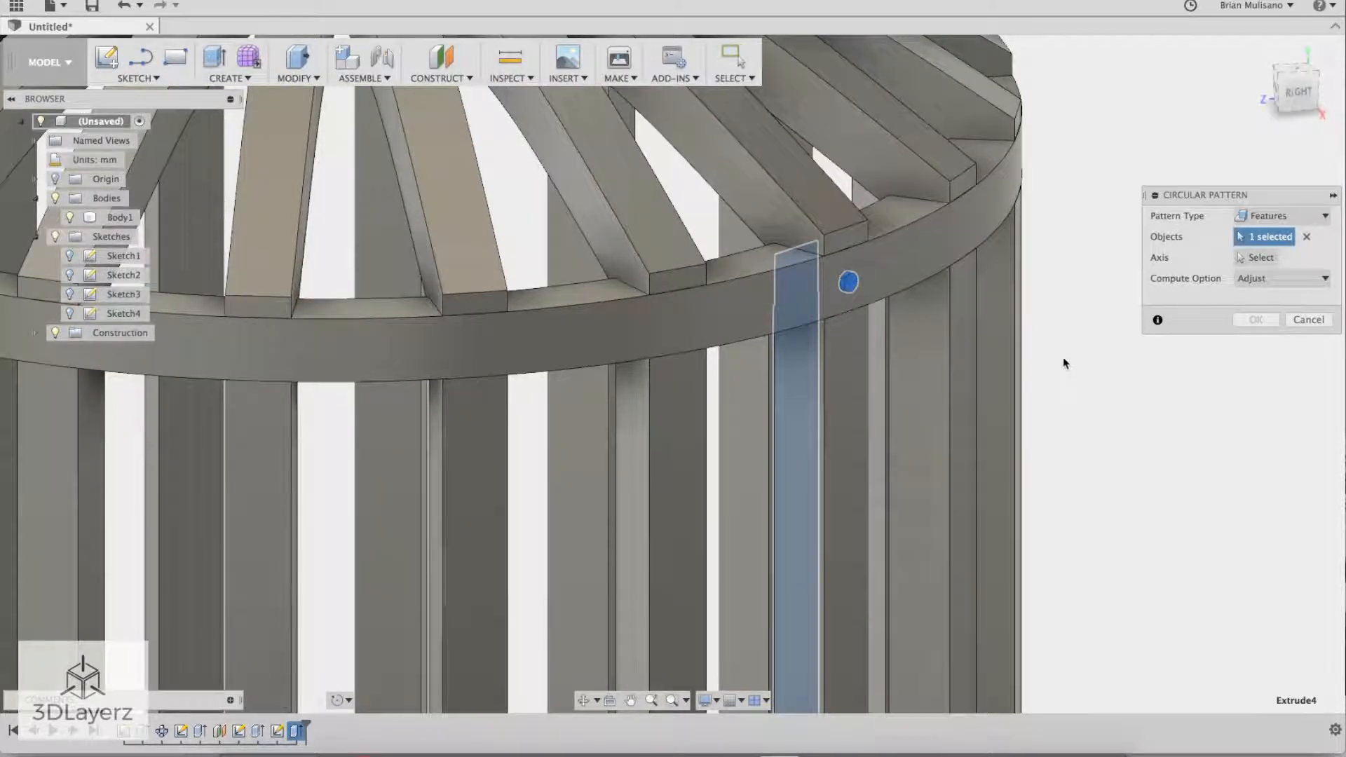
scroll(955, 366, "down", 5)
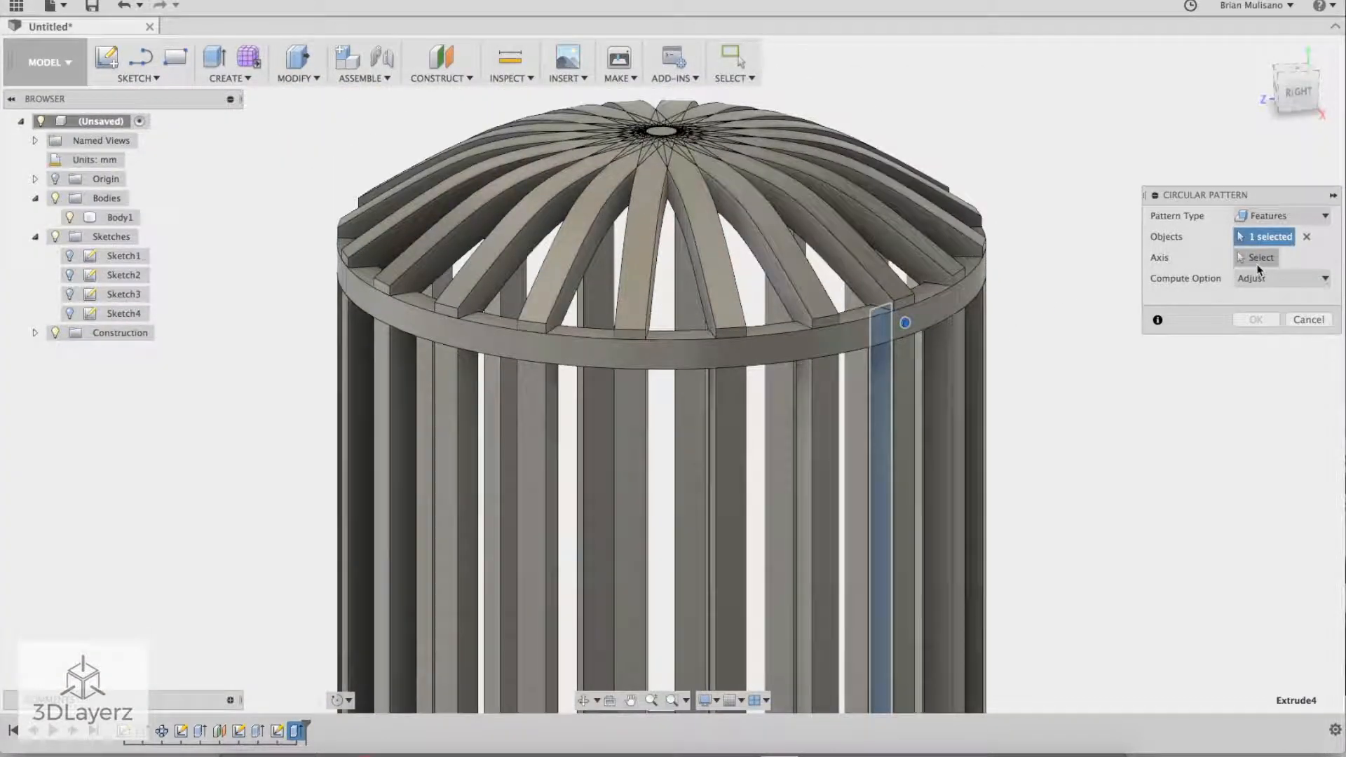
left_click(1260, 259)
scroll(751, 430, "down", 3)
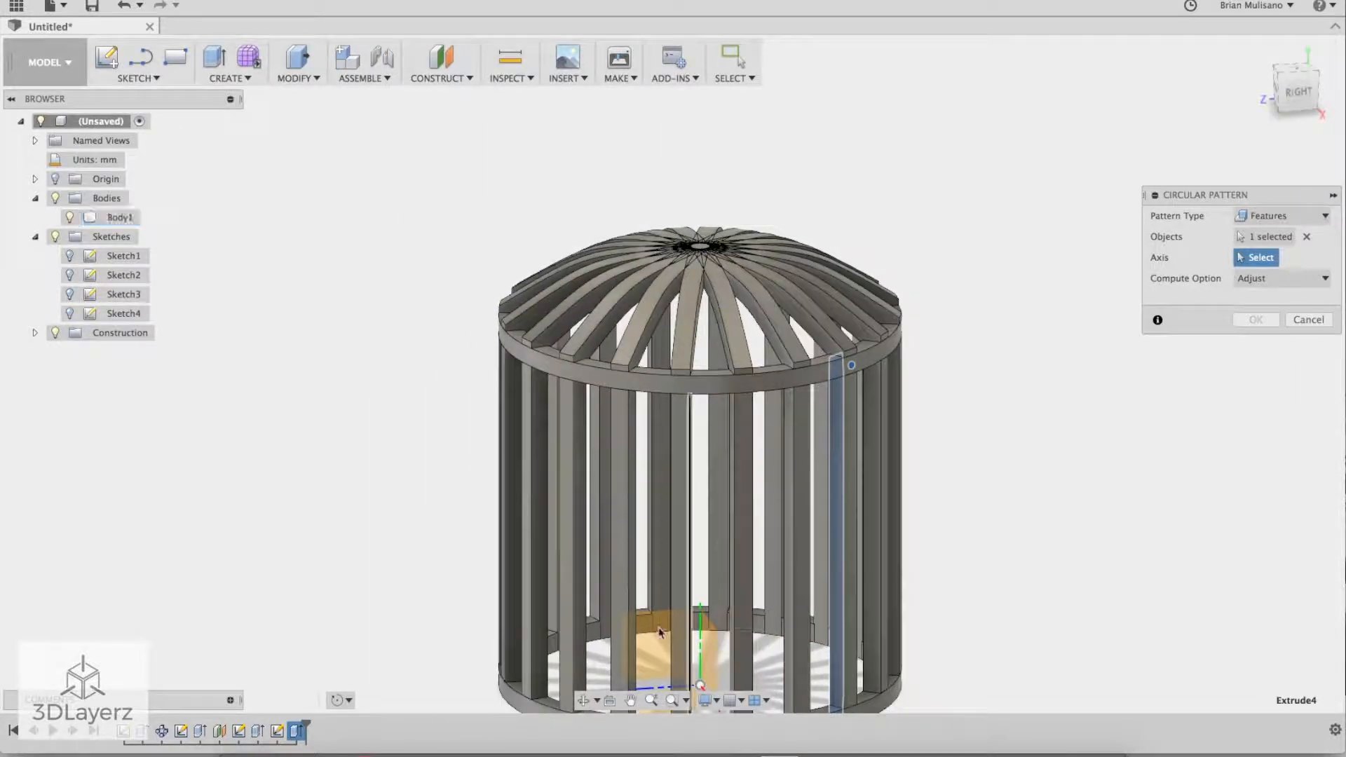
left_click(700, 652)
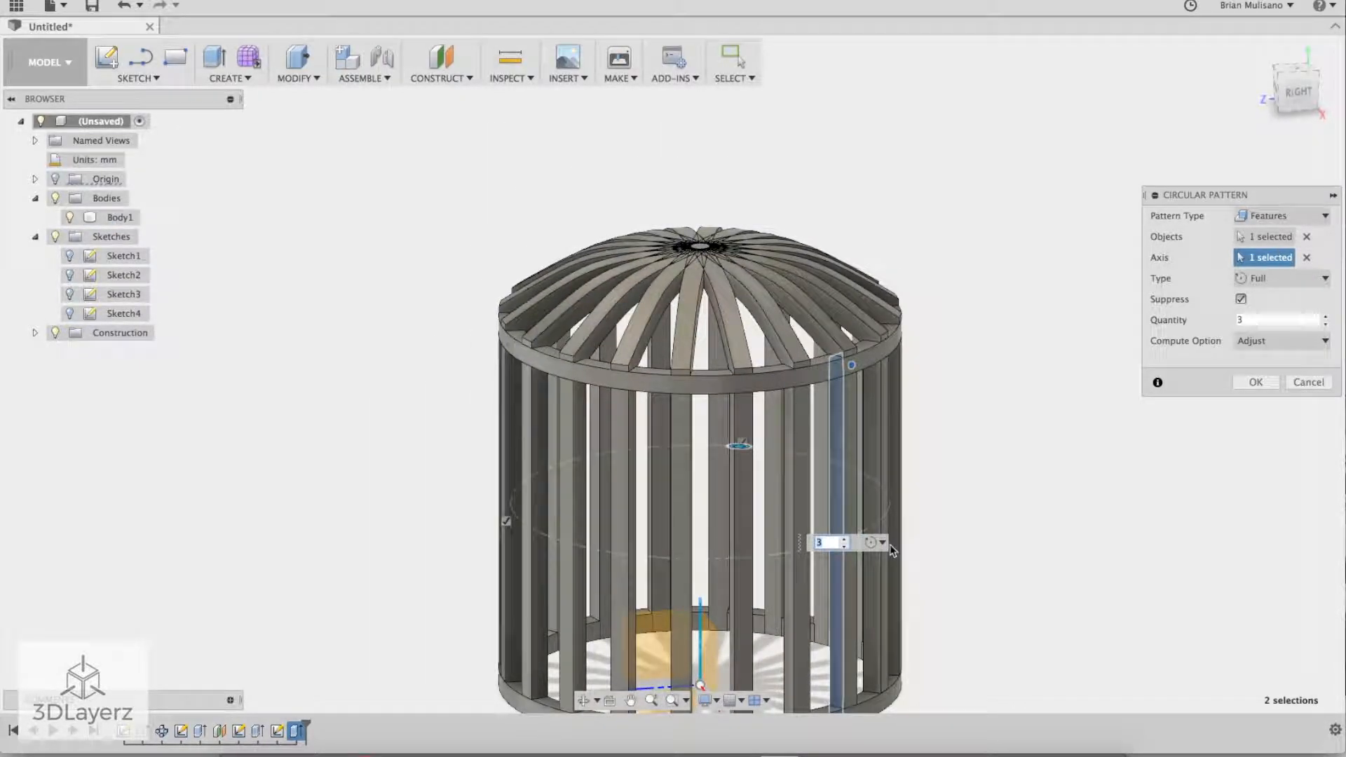
Step: Set the full circular pattern's quantity to 20, keep the compute option Adjust, and create the pins around the upper ring
middle_click_drag(1044, 522, 812, 520, "shift")
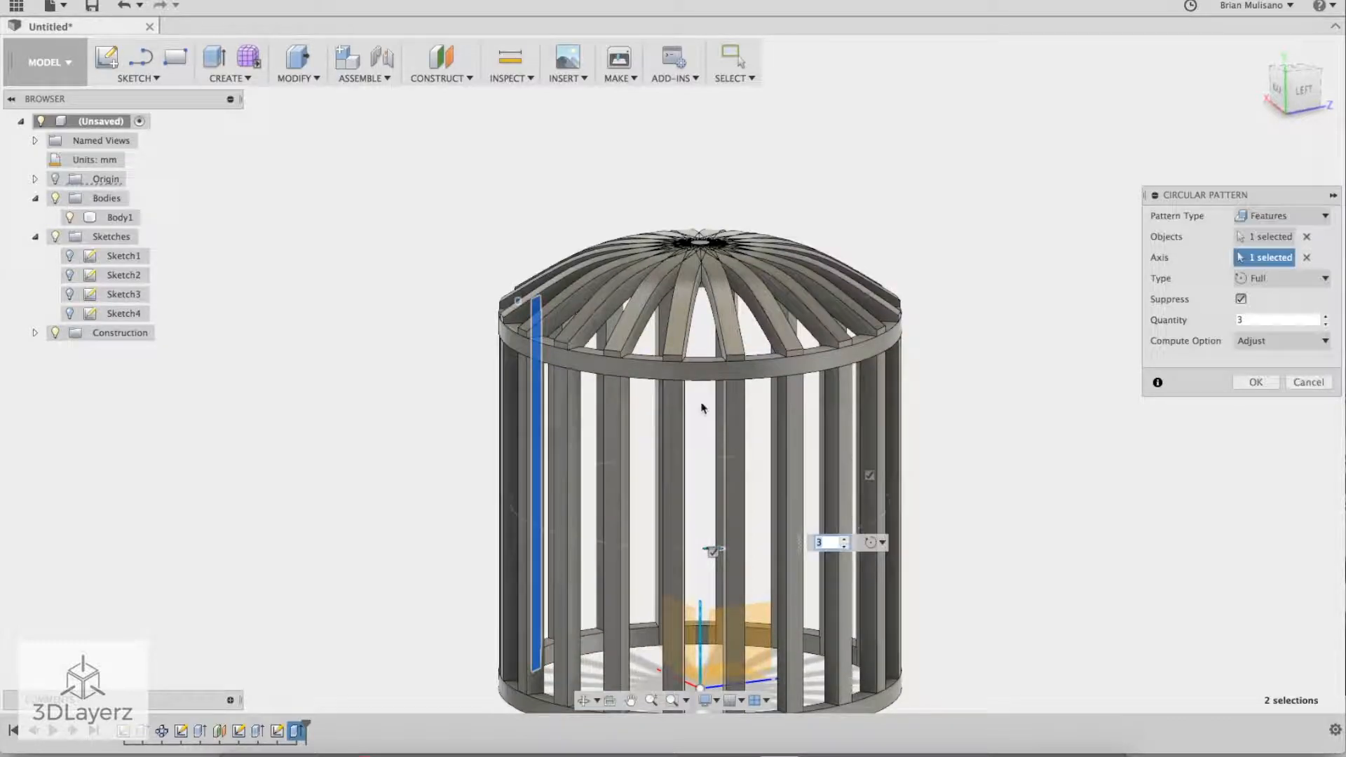
scroll(709, 393, "up", 5)
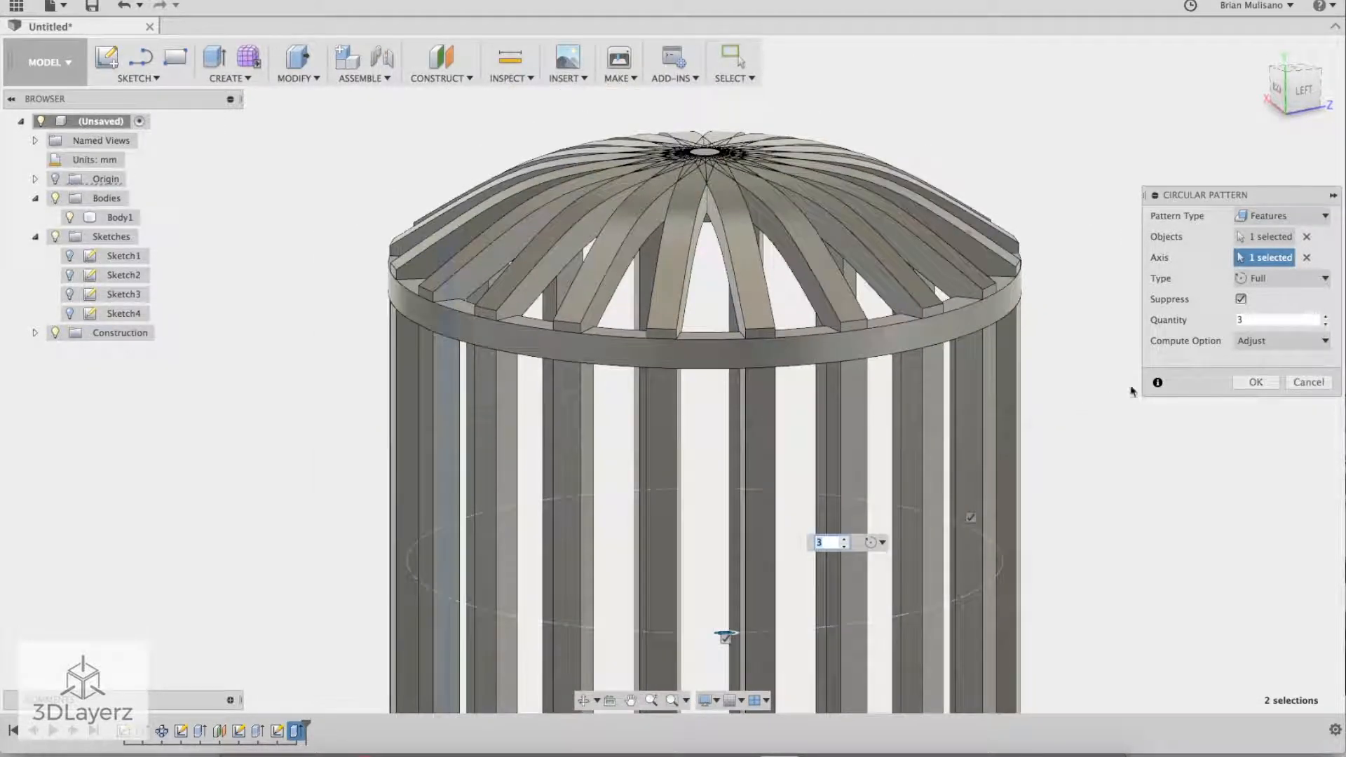
left_click(1255, 321)
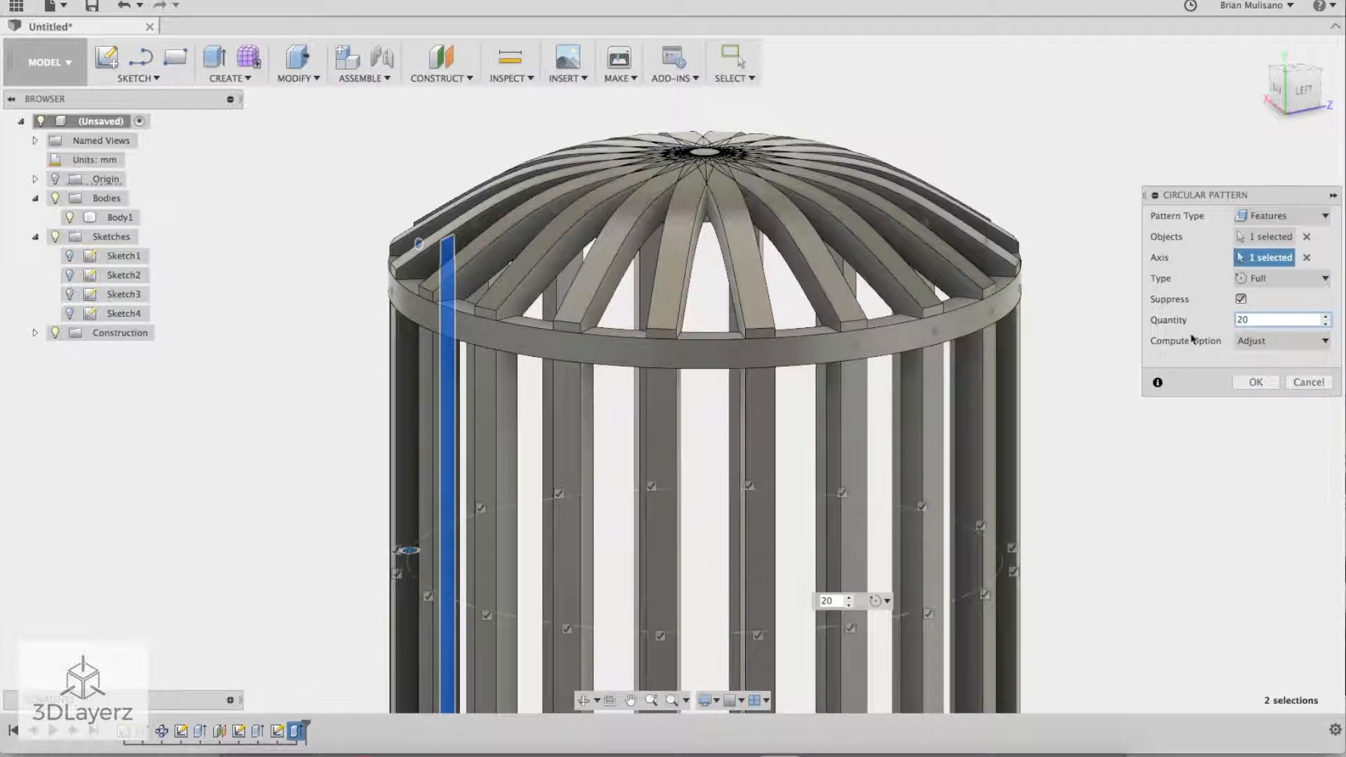
scroll(449, 321, "up", 5)
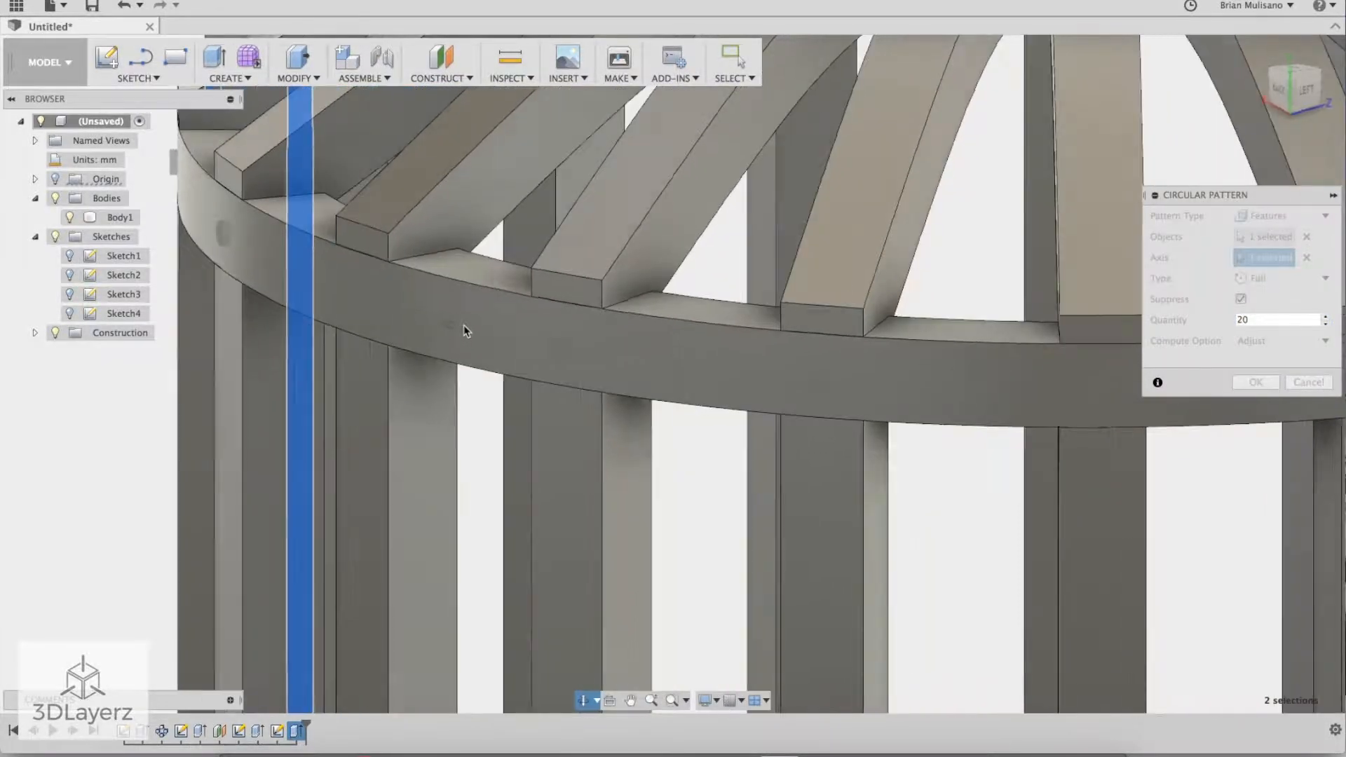
middle_click_drag(464, 325, 579, 337, "shift")
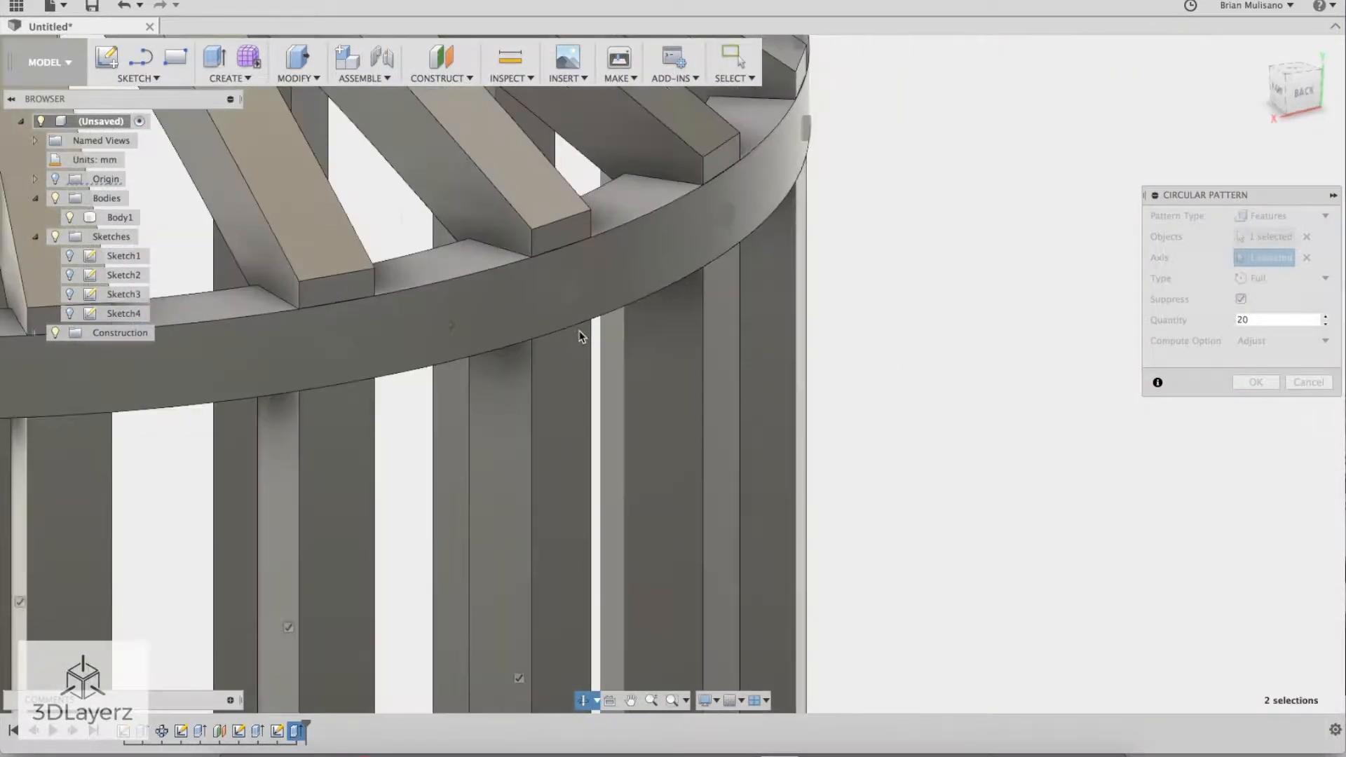
scroll(579, 337, "down", 5)
middle_click_drag(457, 352, 734, 314)
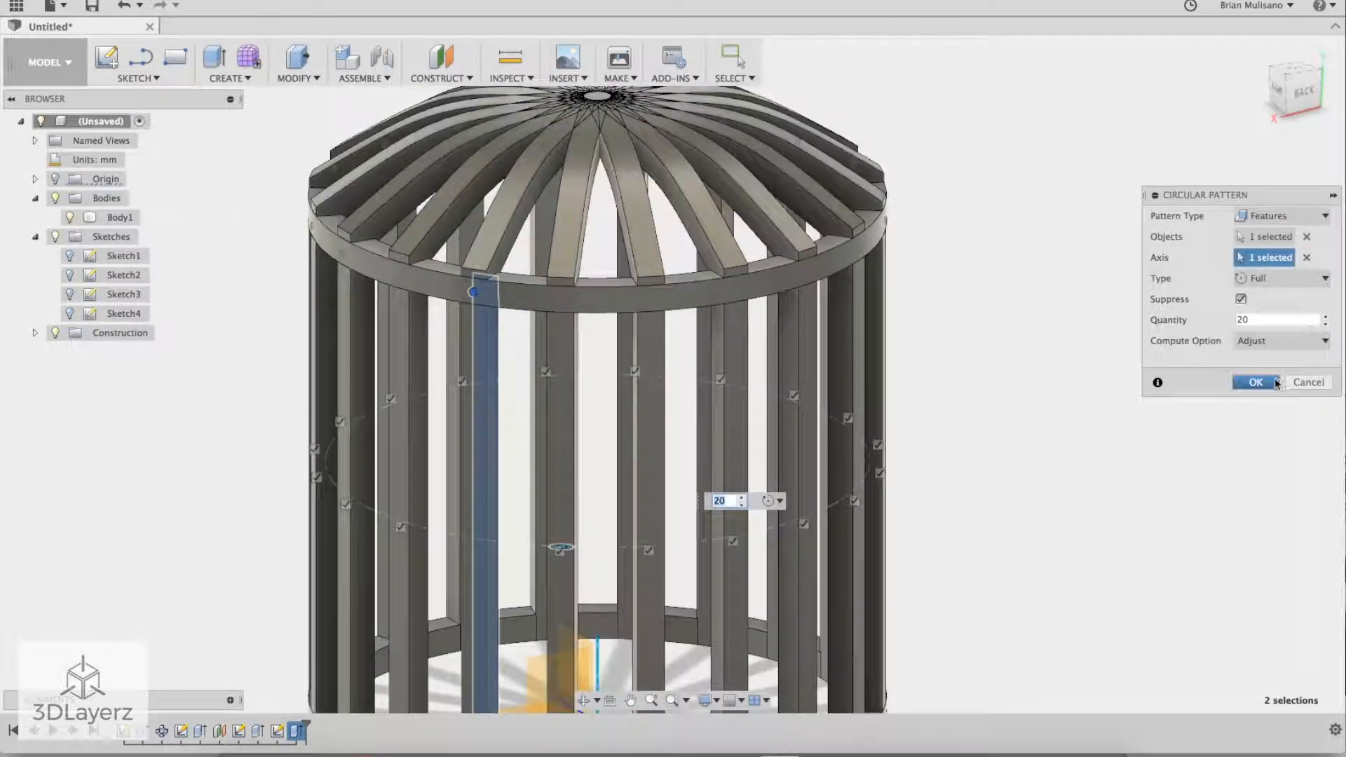
left_click(1267, 343)
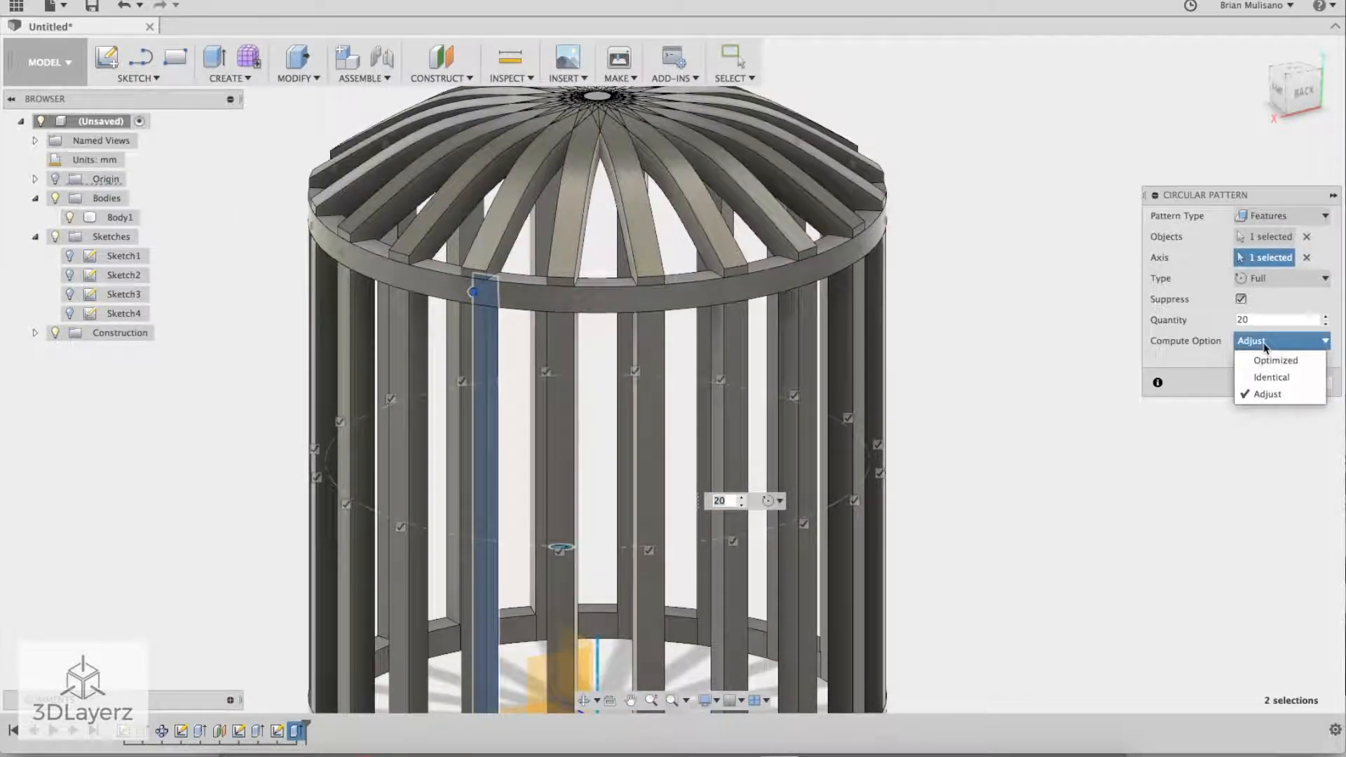
left_click(1267, 345)
left_click(1254, 383)
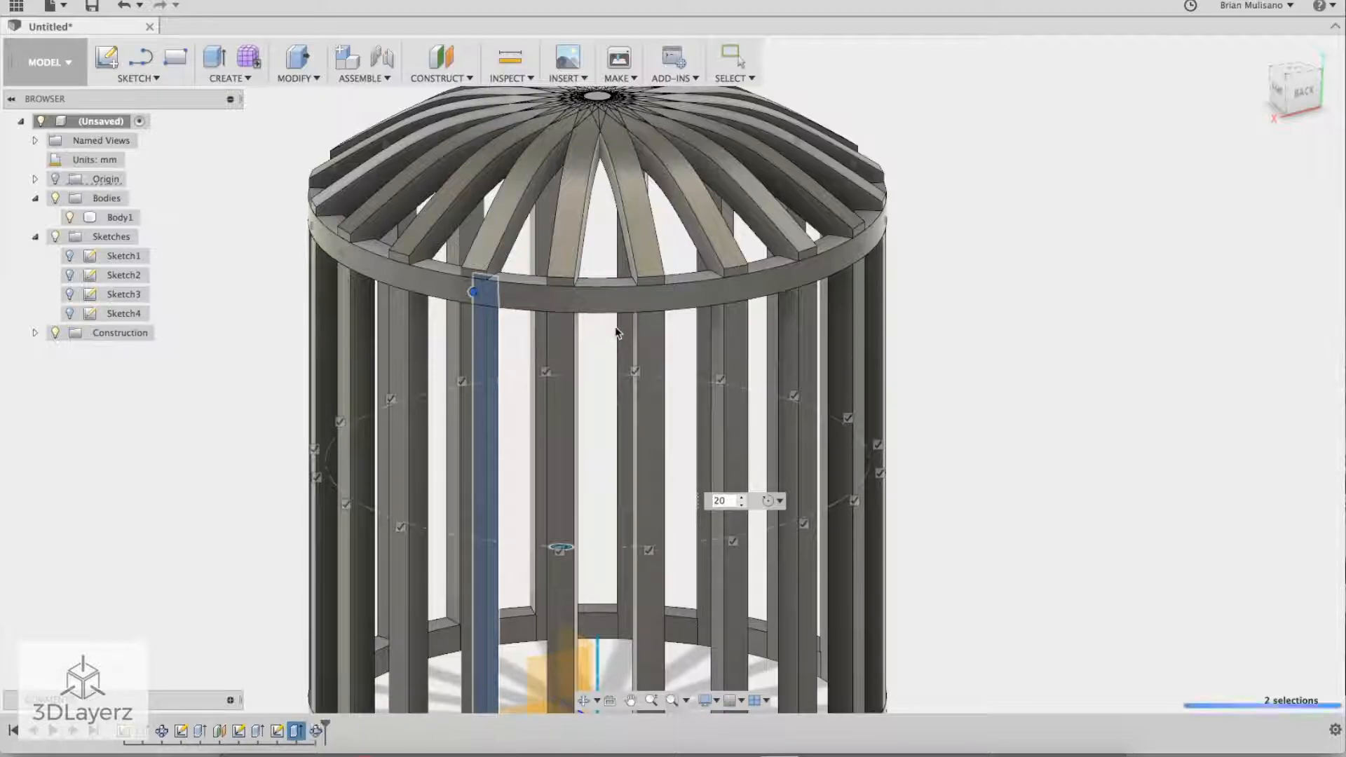
Step: Start a new sketch on the outer face of a vertical rib where it meets the base ring
middle_click_drag(1102, 416, 1134, 378, "shift")
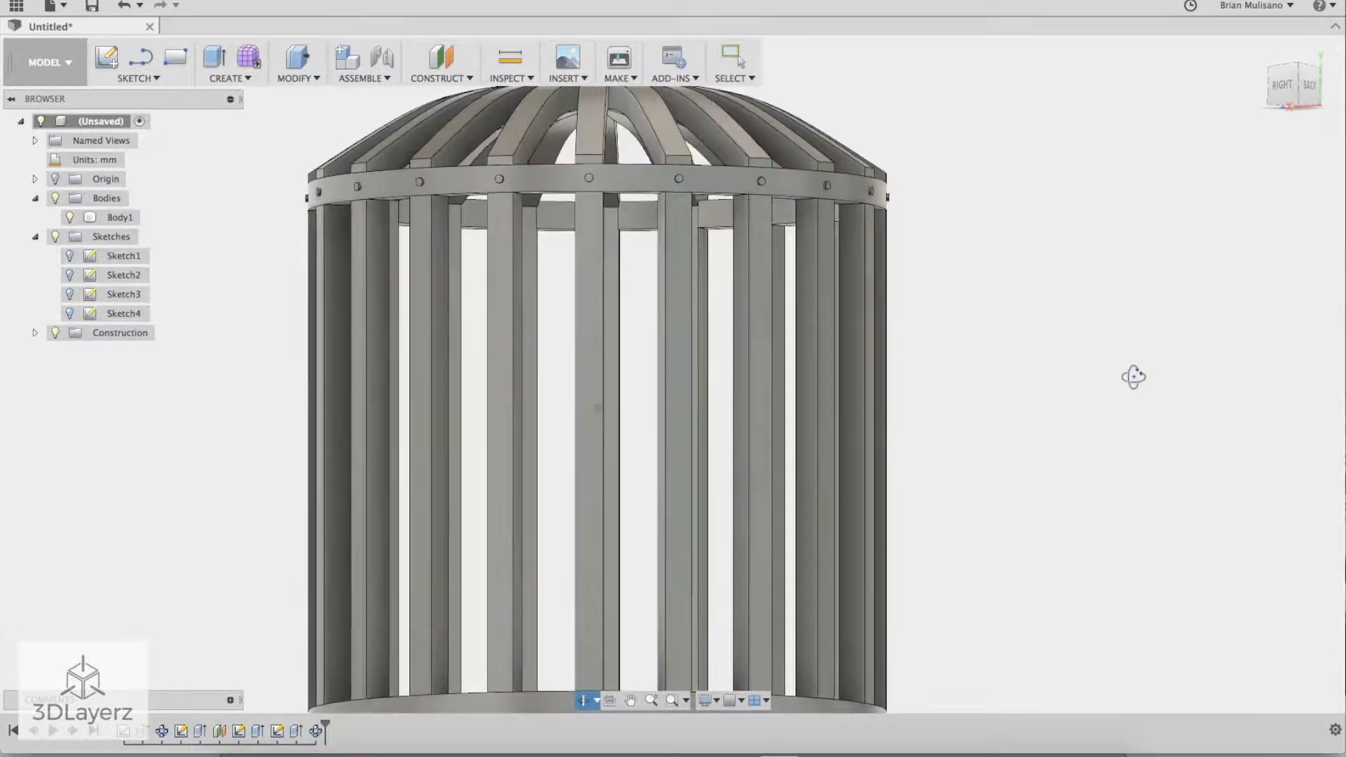
middle_click_drag(805, 481, 885, 444)
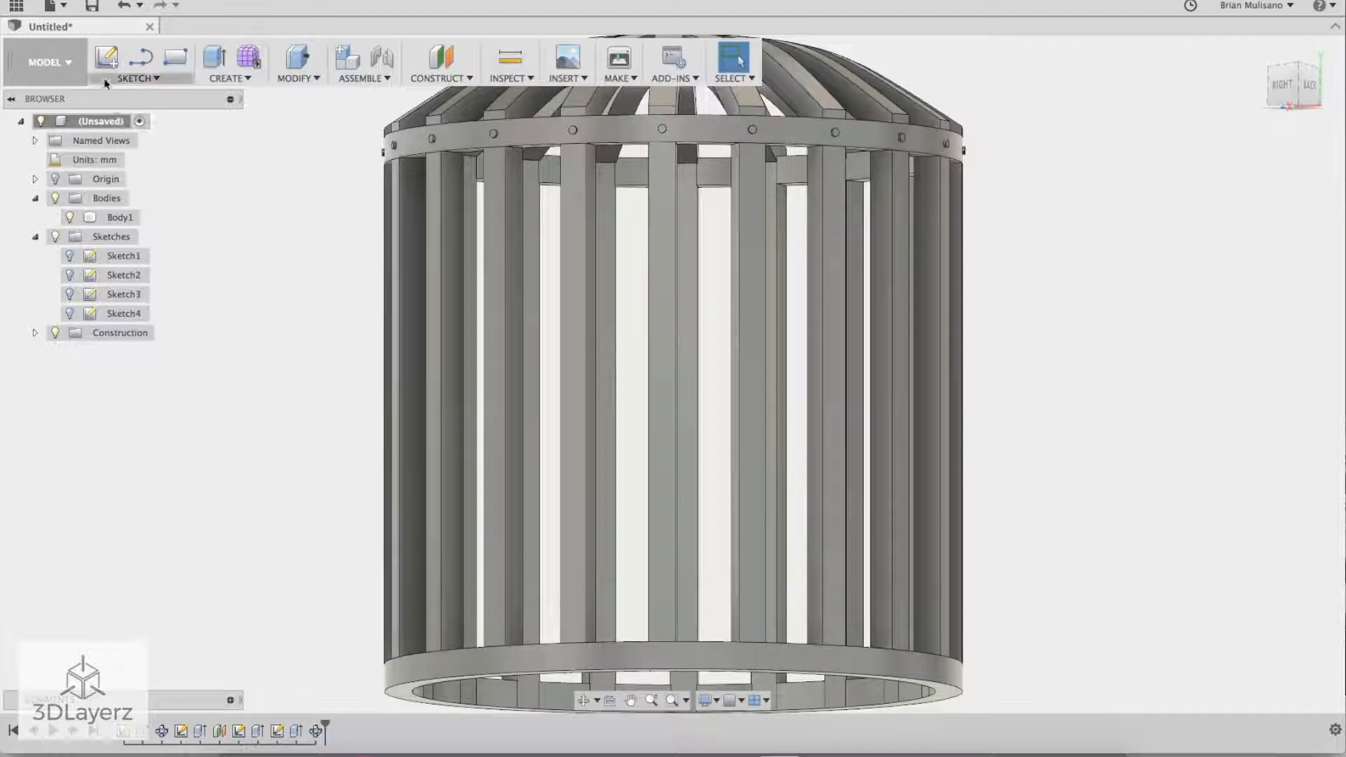
left_click(133, 77)
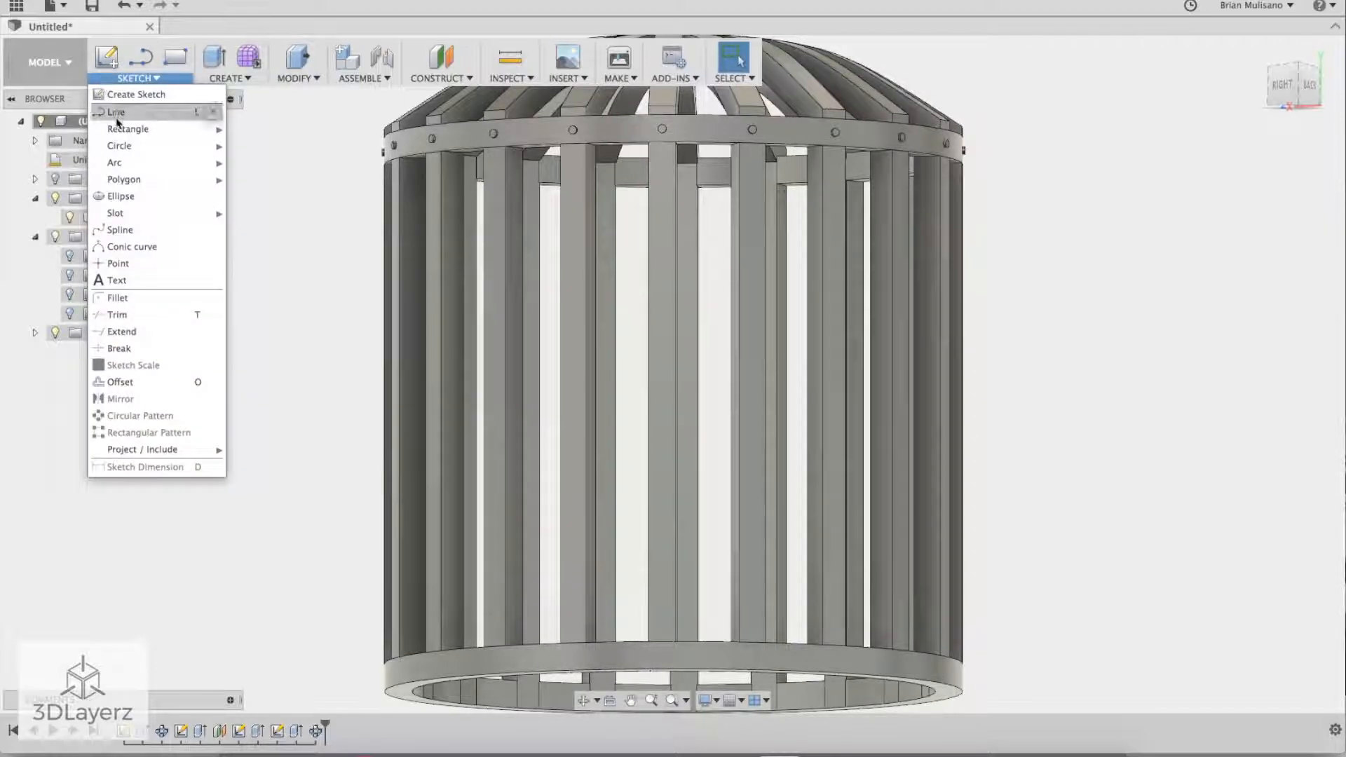
mouse_move(168, 146)
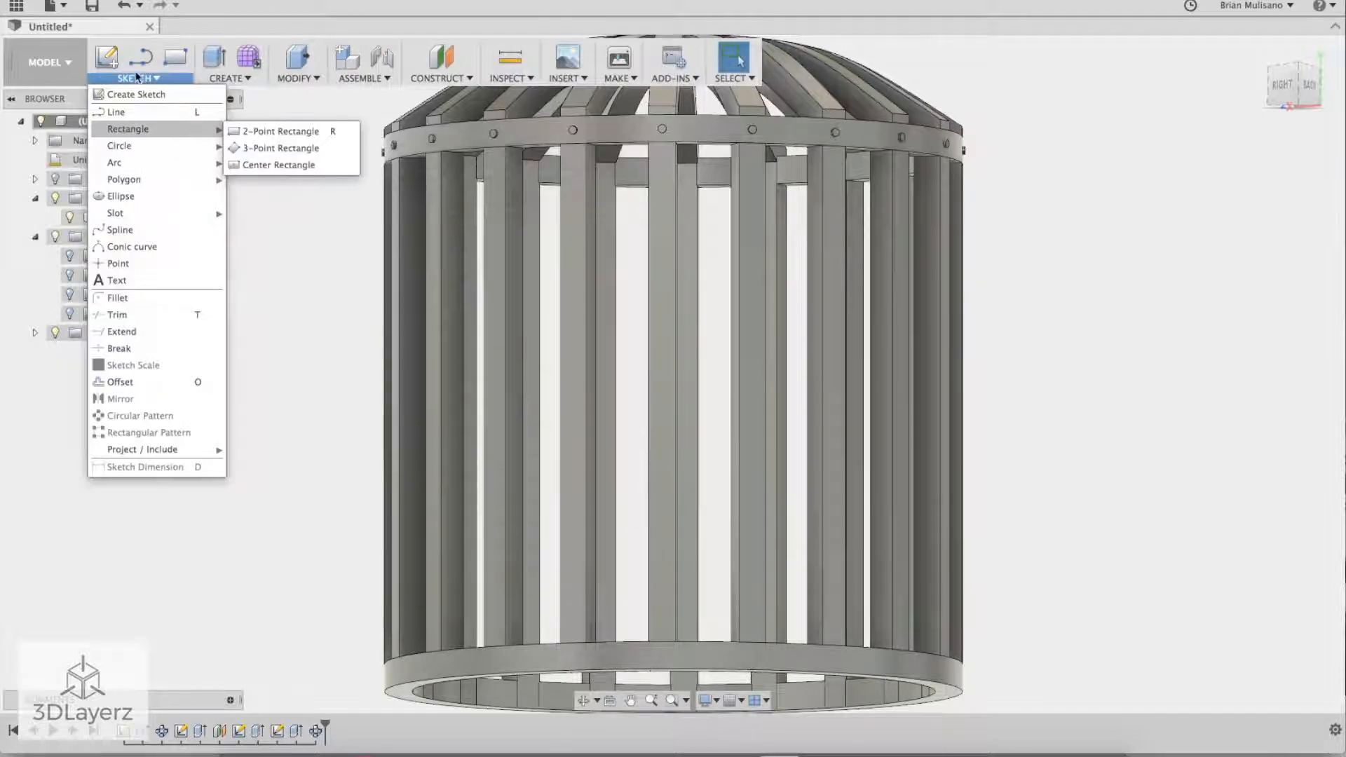
left_click(107, 57)
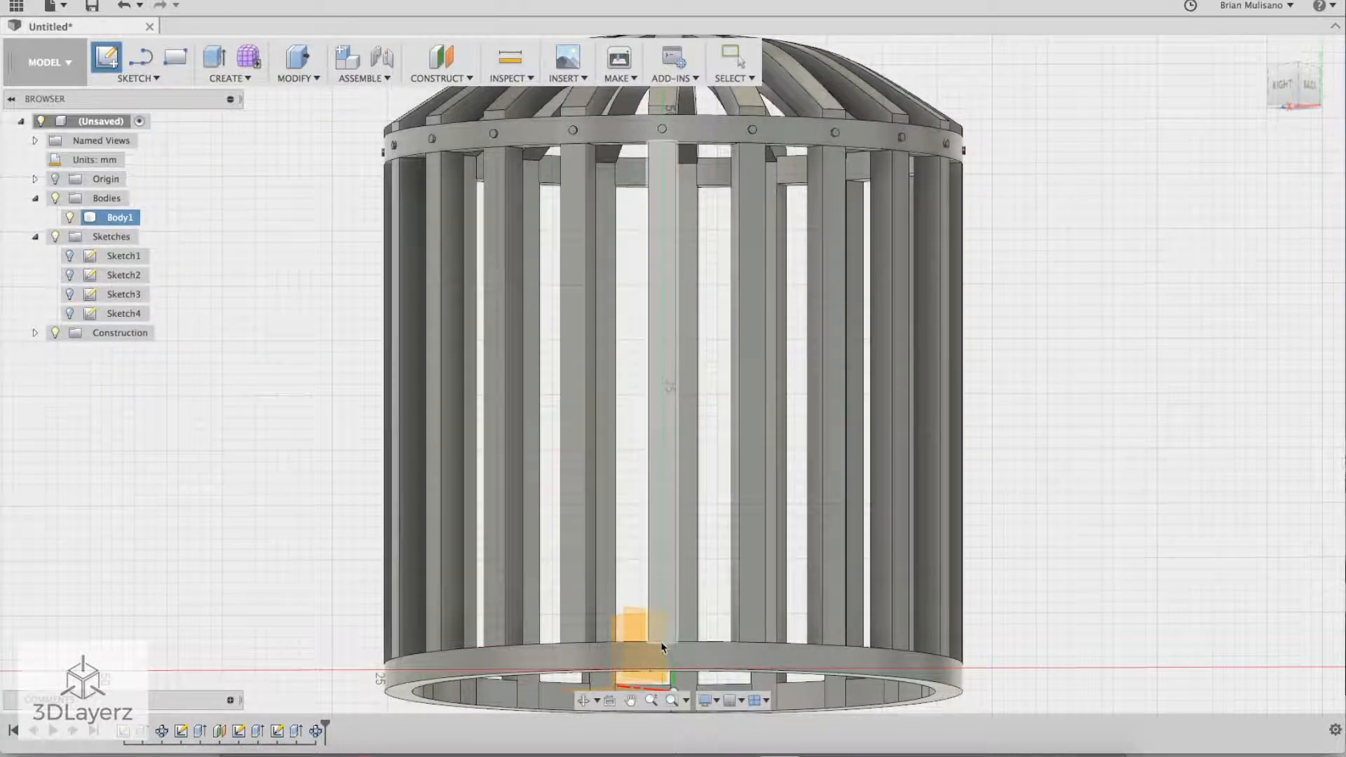
left_click(661, 657)
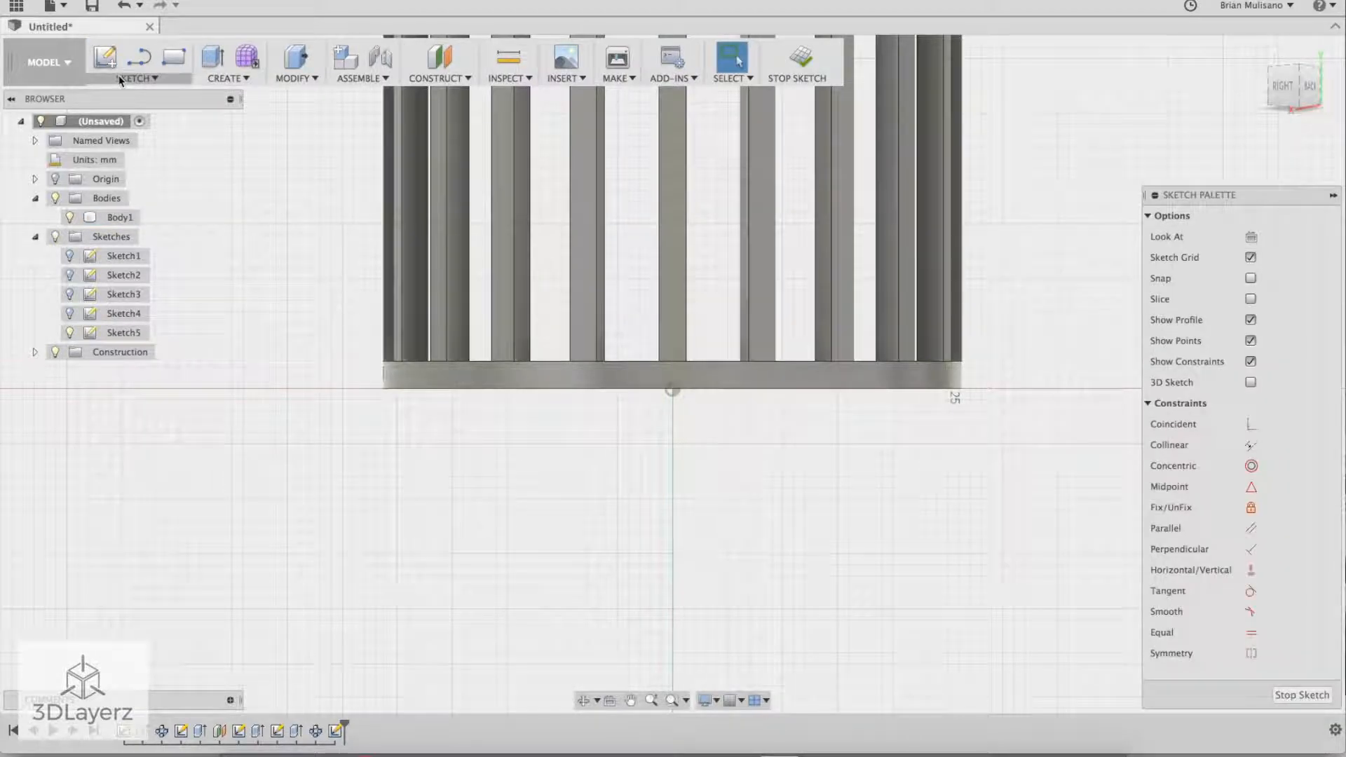
Step: Draw a 0.75 mm diameter circle centred on the rib's width, midway up the height of the base ring
left_click(136, 78)
mouse_move(210, 145)
left_click(278, 149)
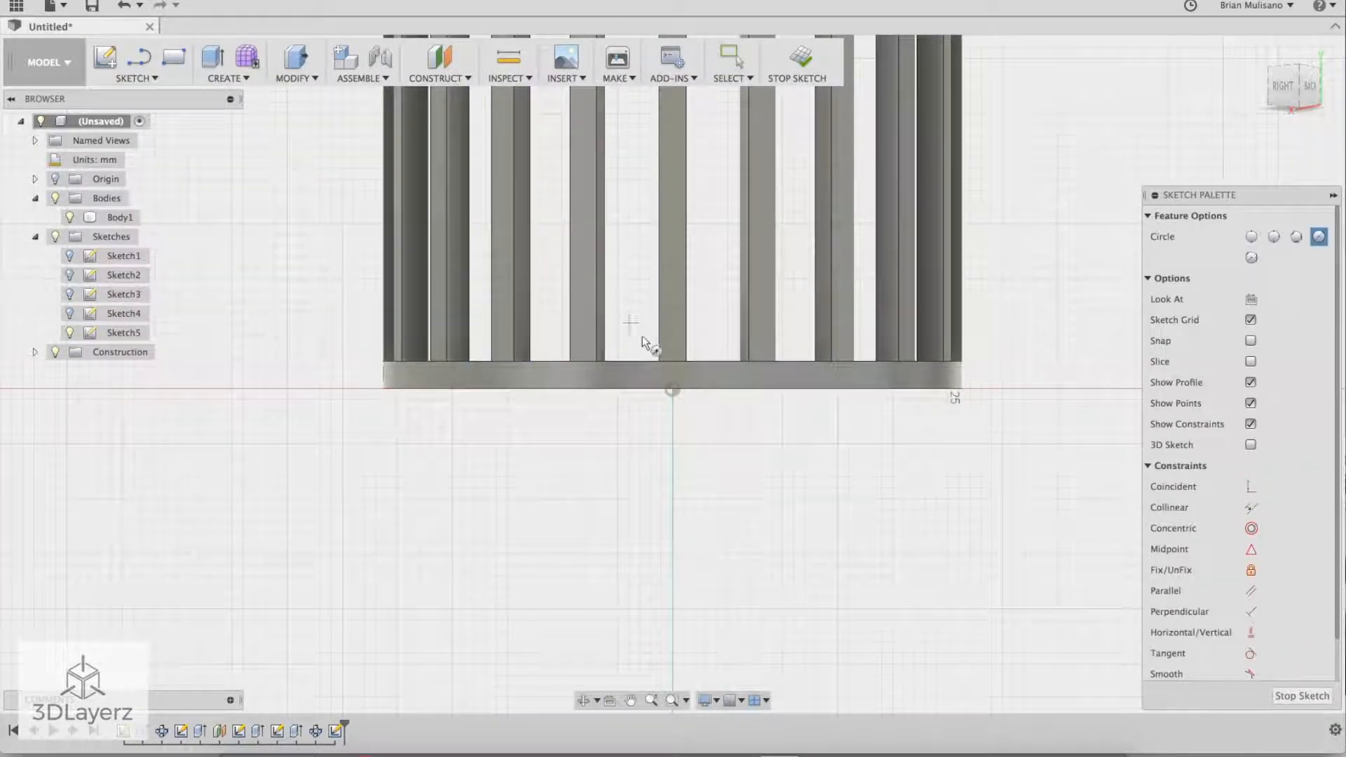
scroll(671, 375, "up", 5)
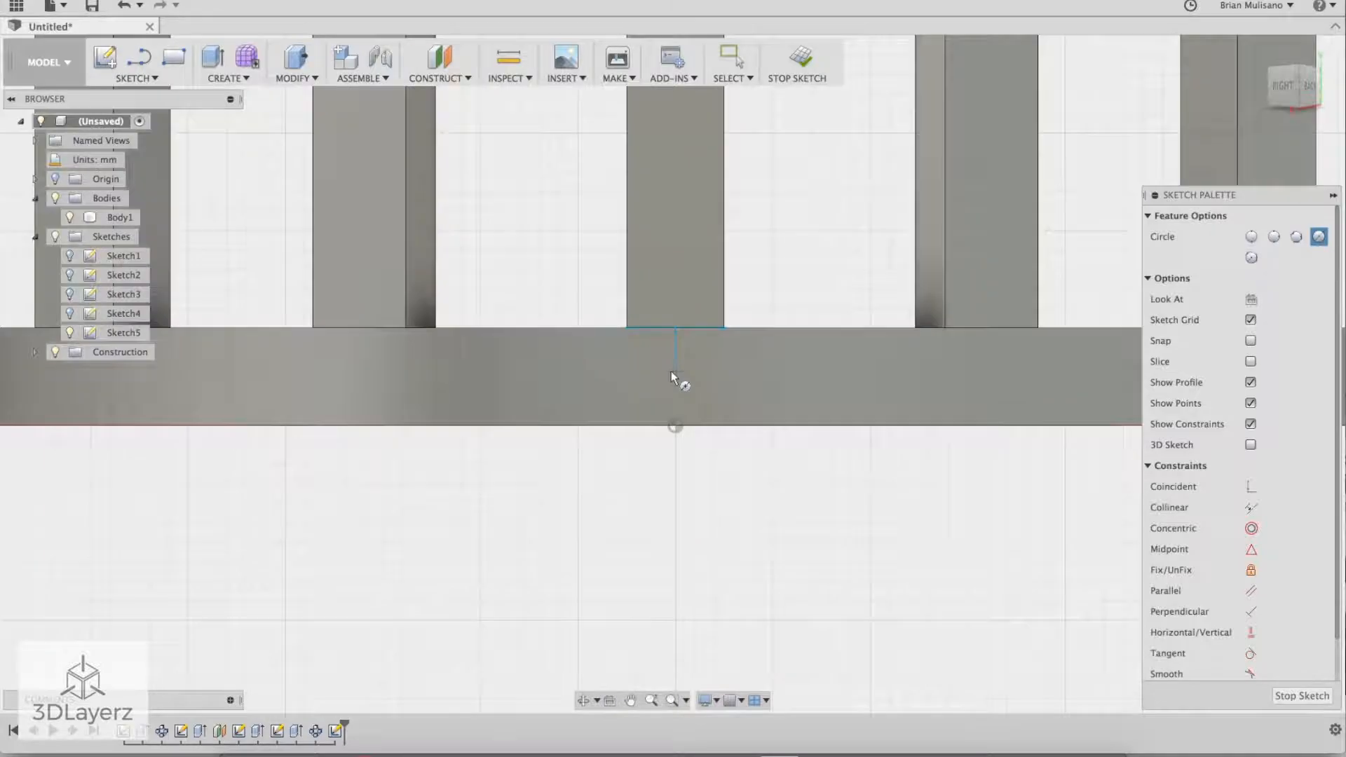
scroll(678, 381, "up", 2)
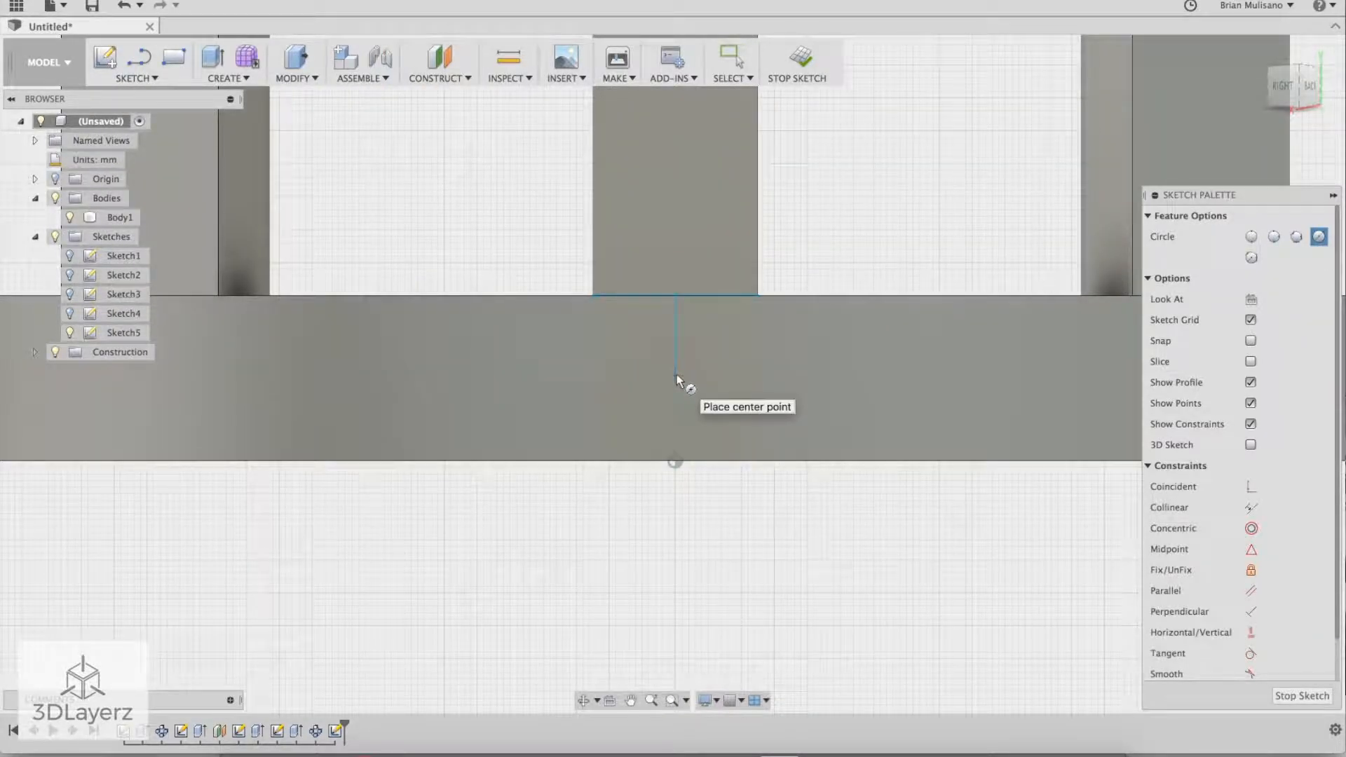
left_click(676, 377)
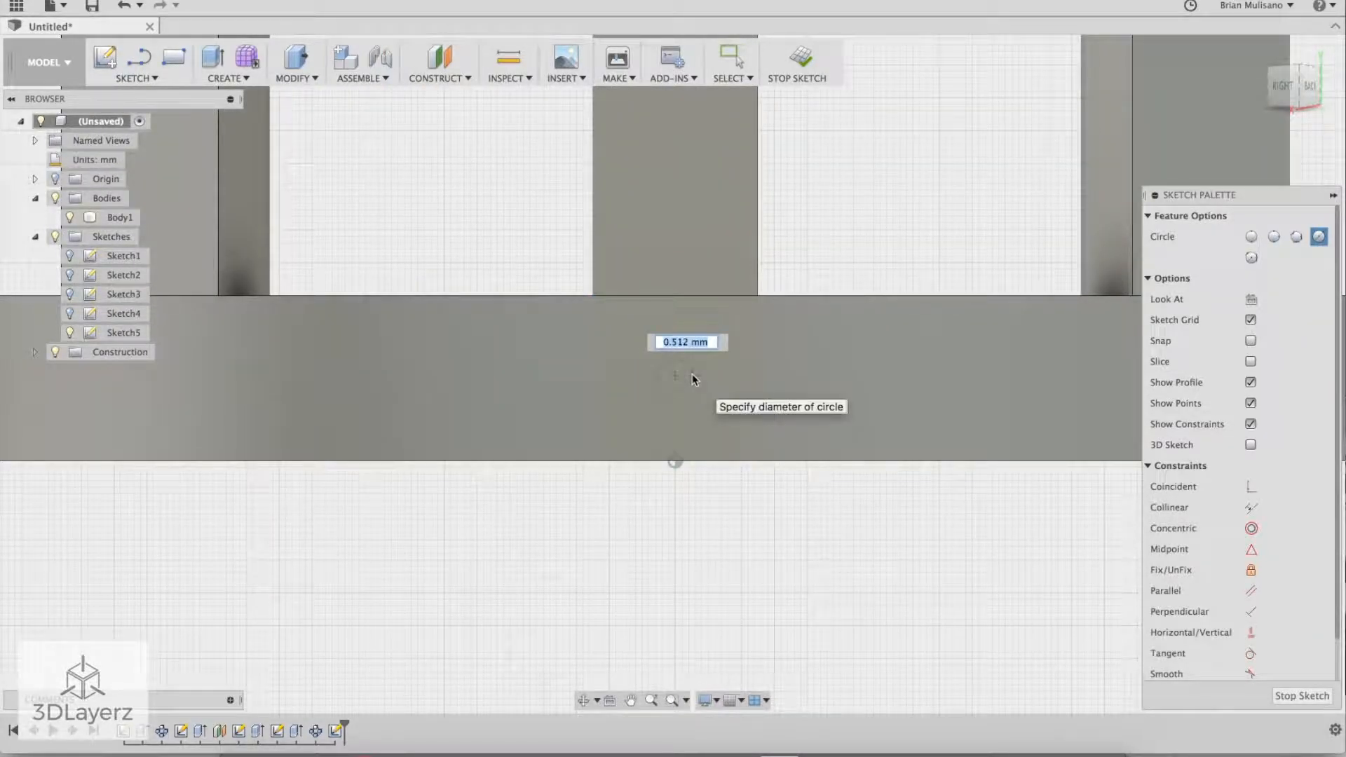
type(".75")
key("Return")
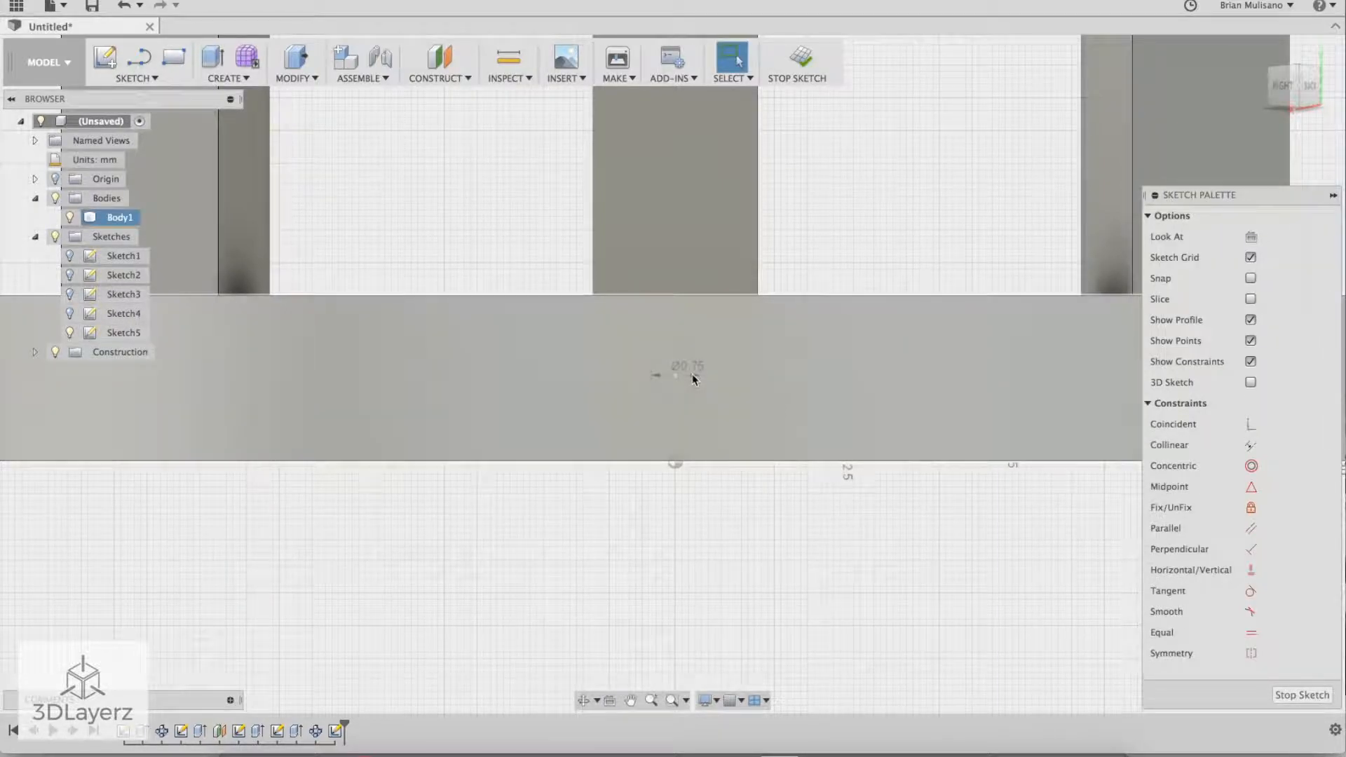
left_click(694, 361)
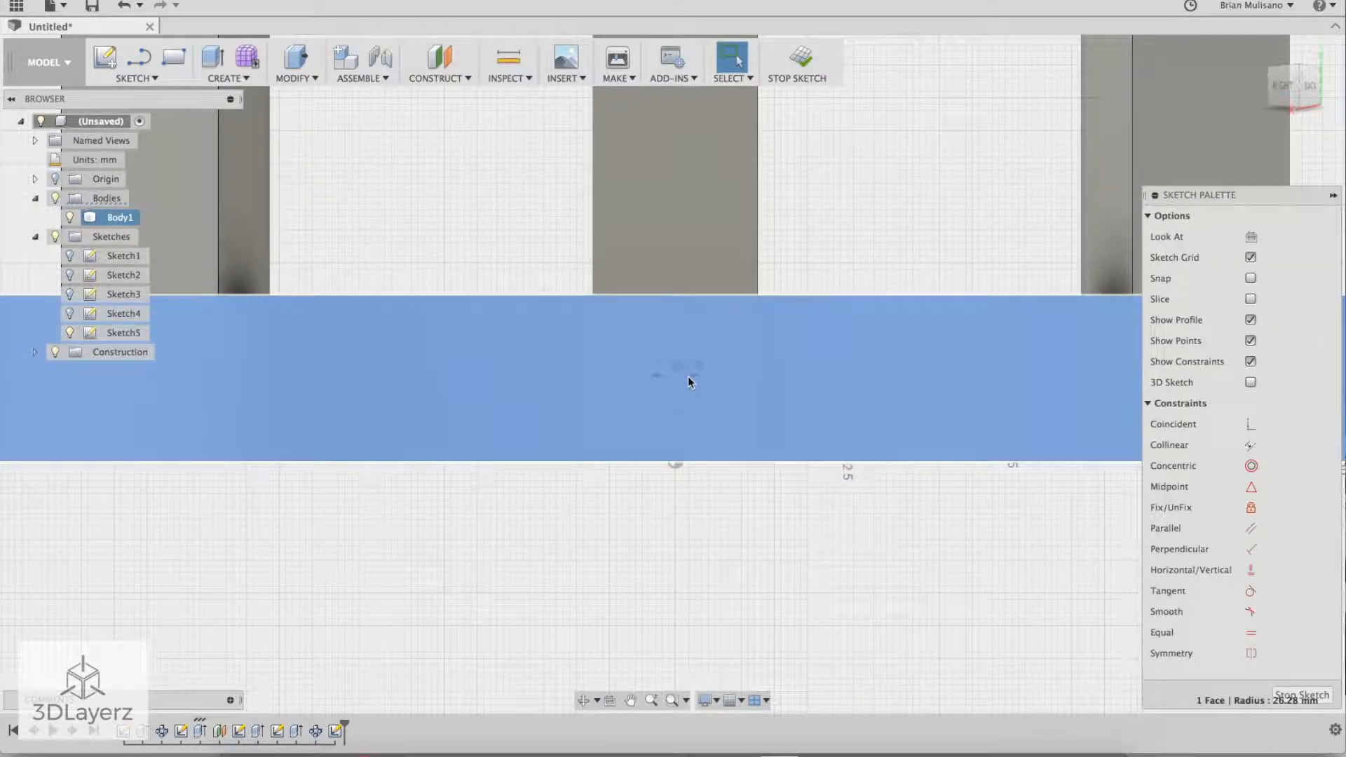
left_click(774, 496)
Step: Extrude the 0.75 mm circle by -2.75 mm as a pin protruding outward through the base ring, joined to the body
middle_click_drag(817, 517, 656, 493, "shift")
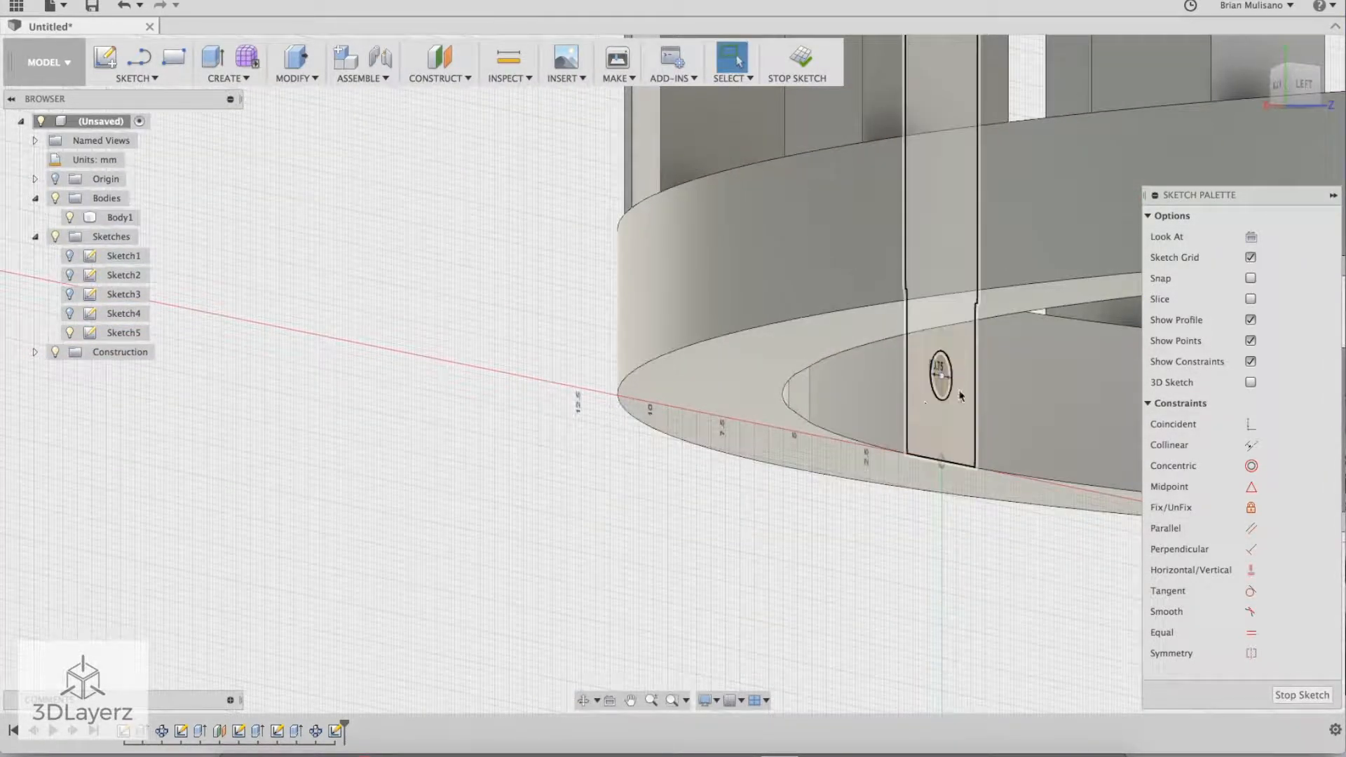
left_click(942, 392)
mouse_move(686, 567)
middle_mouse_down("shift")
mouse_move(751, 580)
mouse_move(710, 557)
middle_mouse_up("shift")
left_click(213, 58)
left_click_drag(791, 347, 704, 381)
type("2.75")
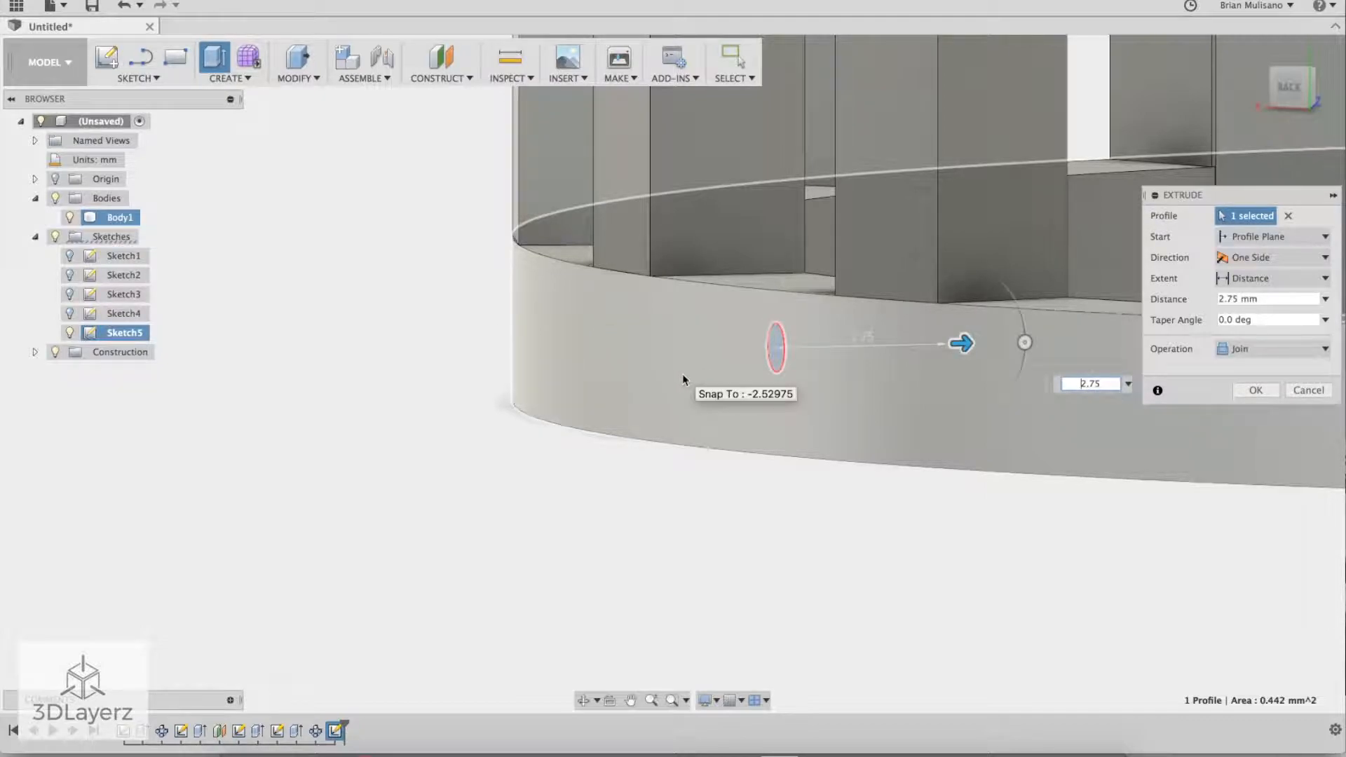
key("Home")
type("-")
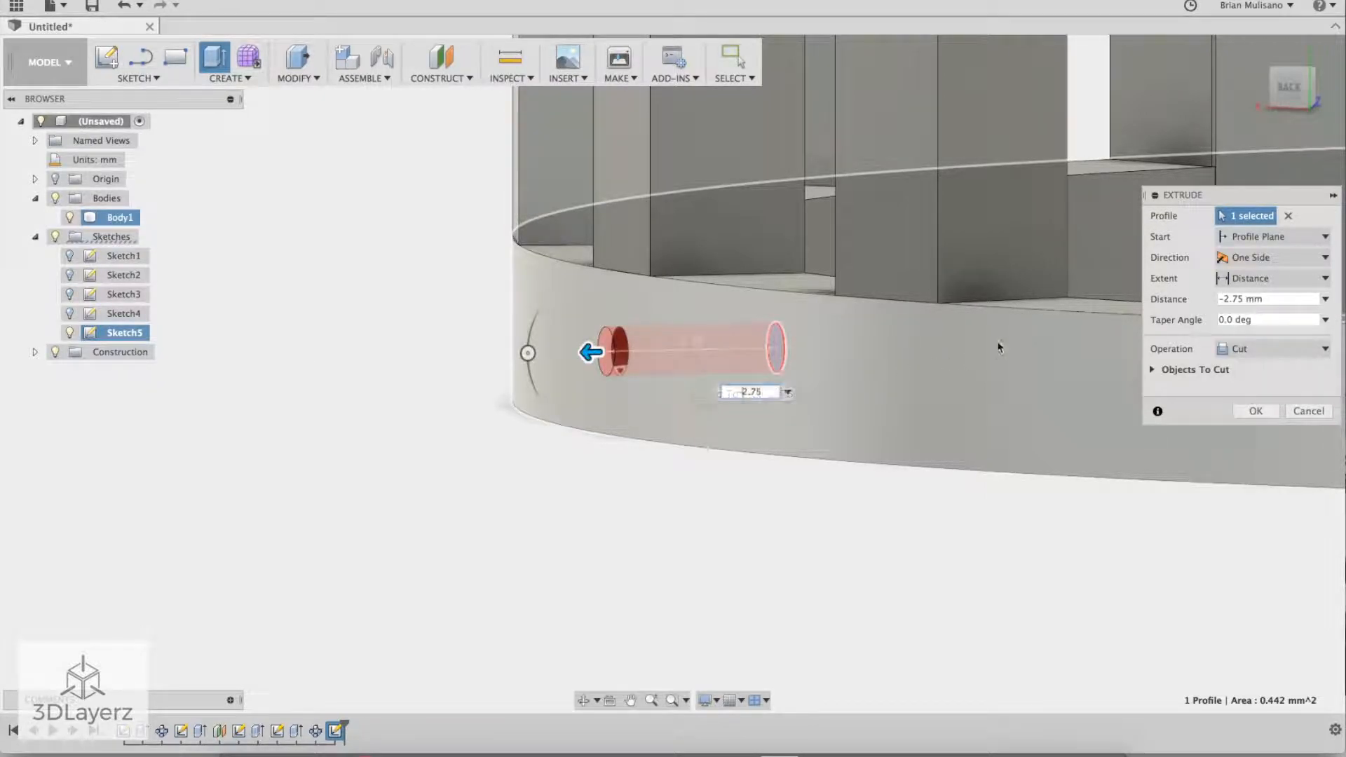
left_click(1239, 352)
left_click(1242, 365)
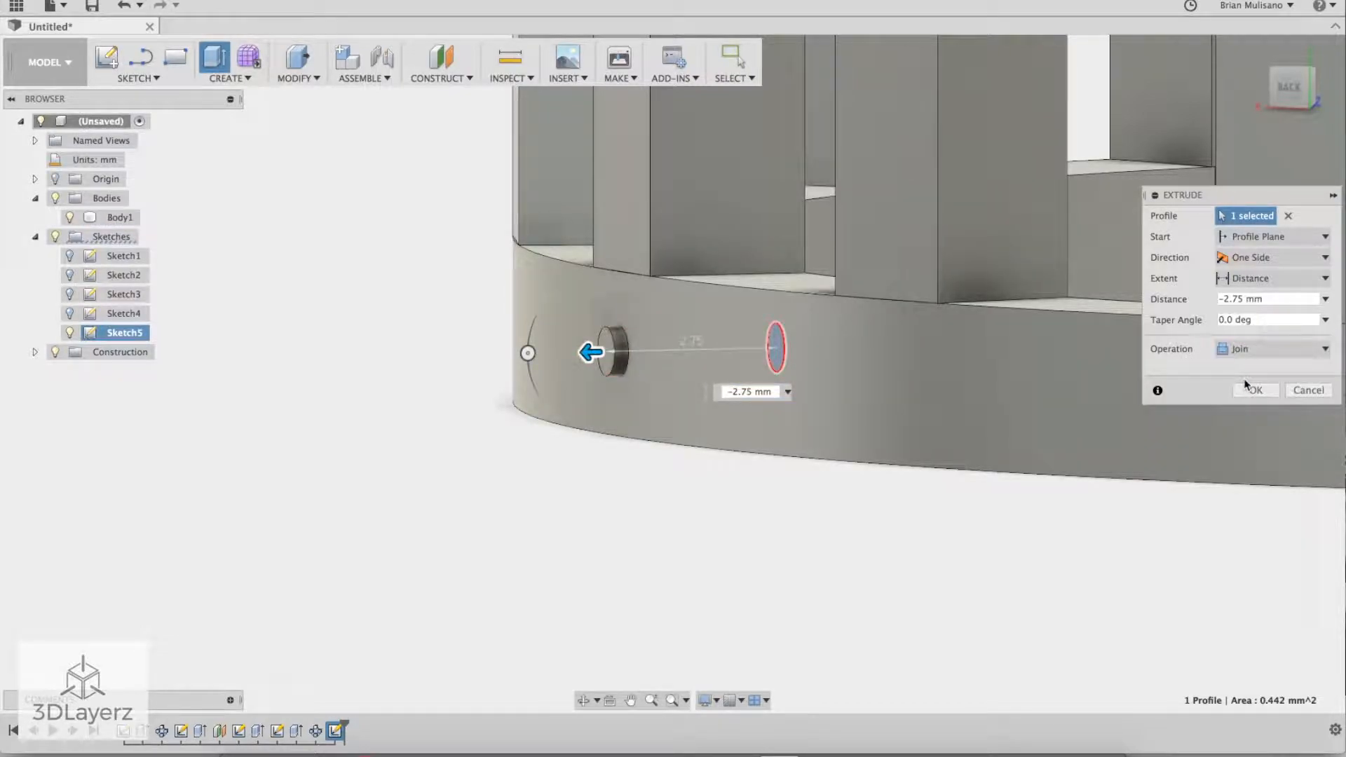
left_click(1255, 391)
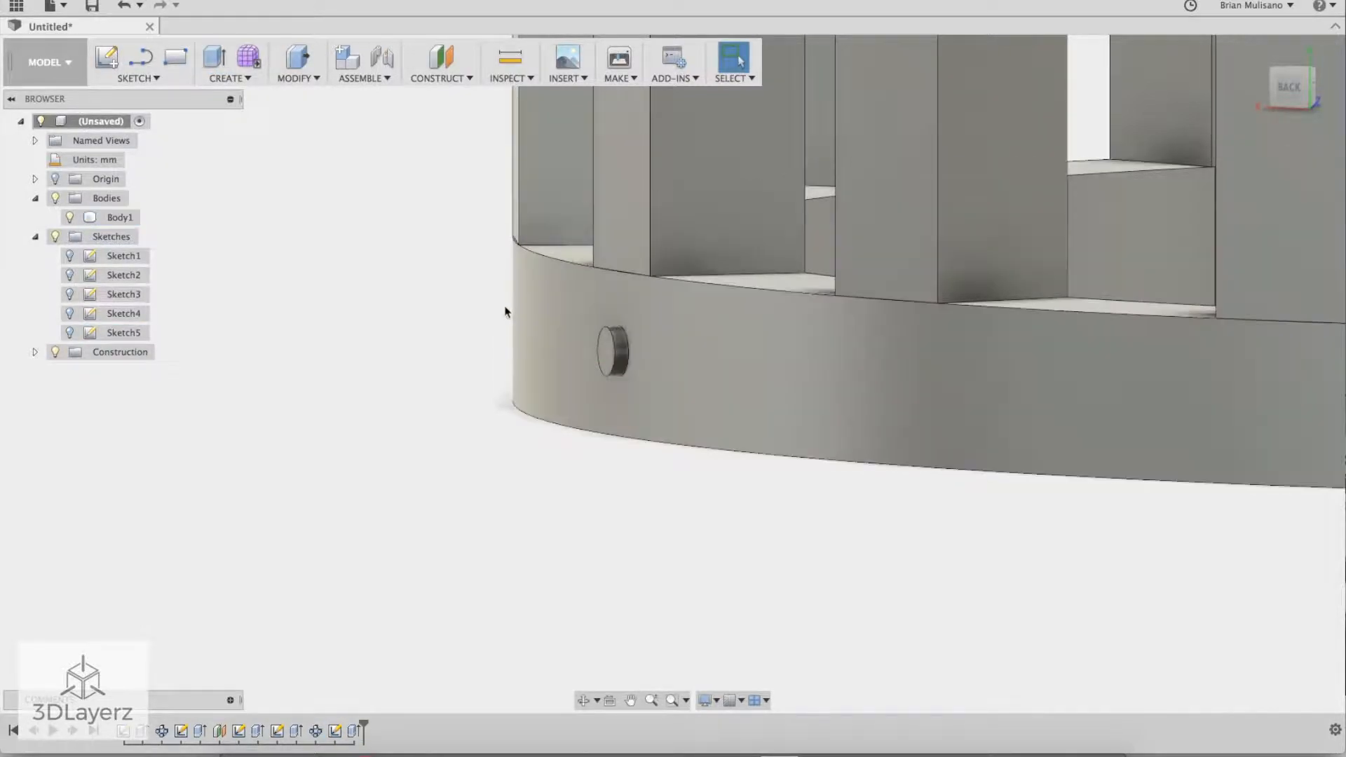
Step: Start a circular pattern of type Features with the base ring pin's extrusion as the object
middle_click_drag(503, 416, 715, 424, "shift")
middle_click_drag(655, 456, 768, 464, "shift")
scroll(768, 463, "down", 3)
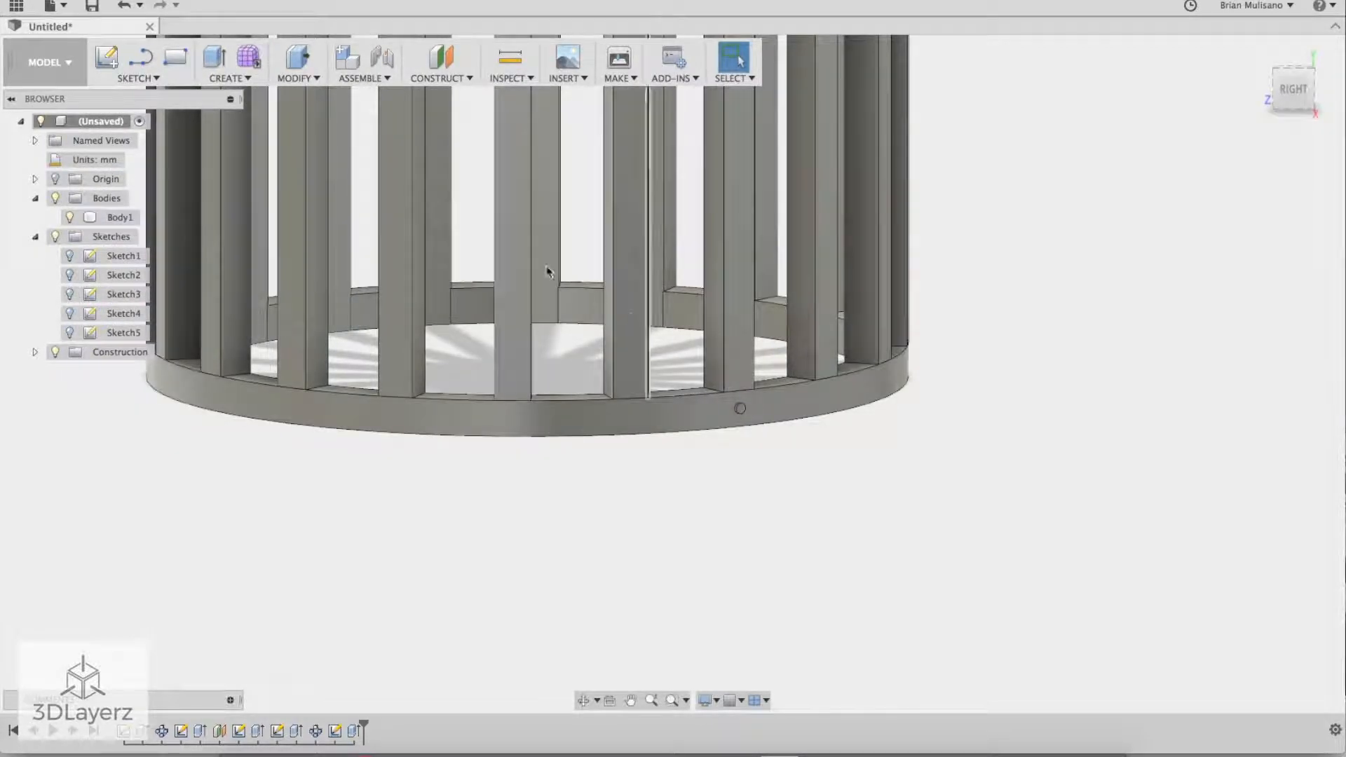
left_click(243, 84)
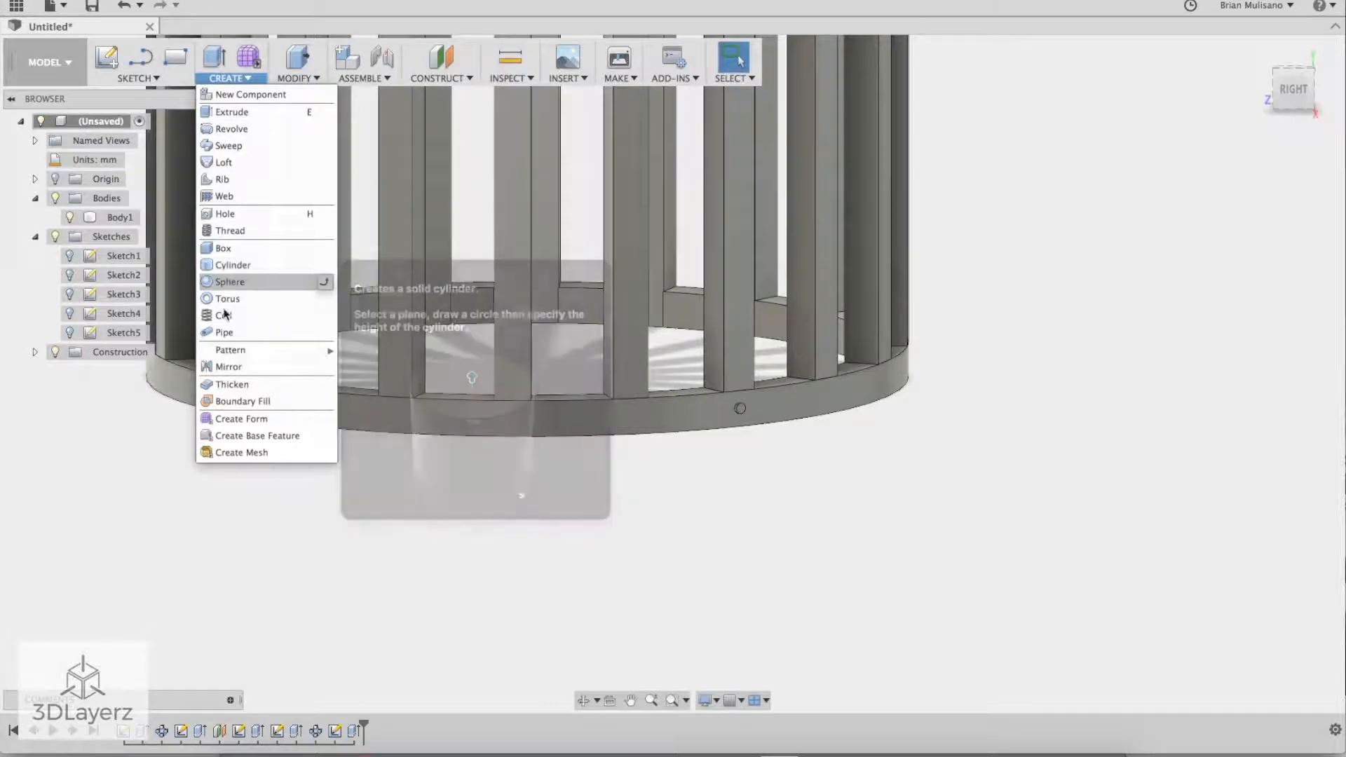
mouse_move(246, 354)
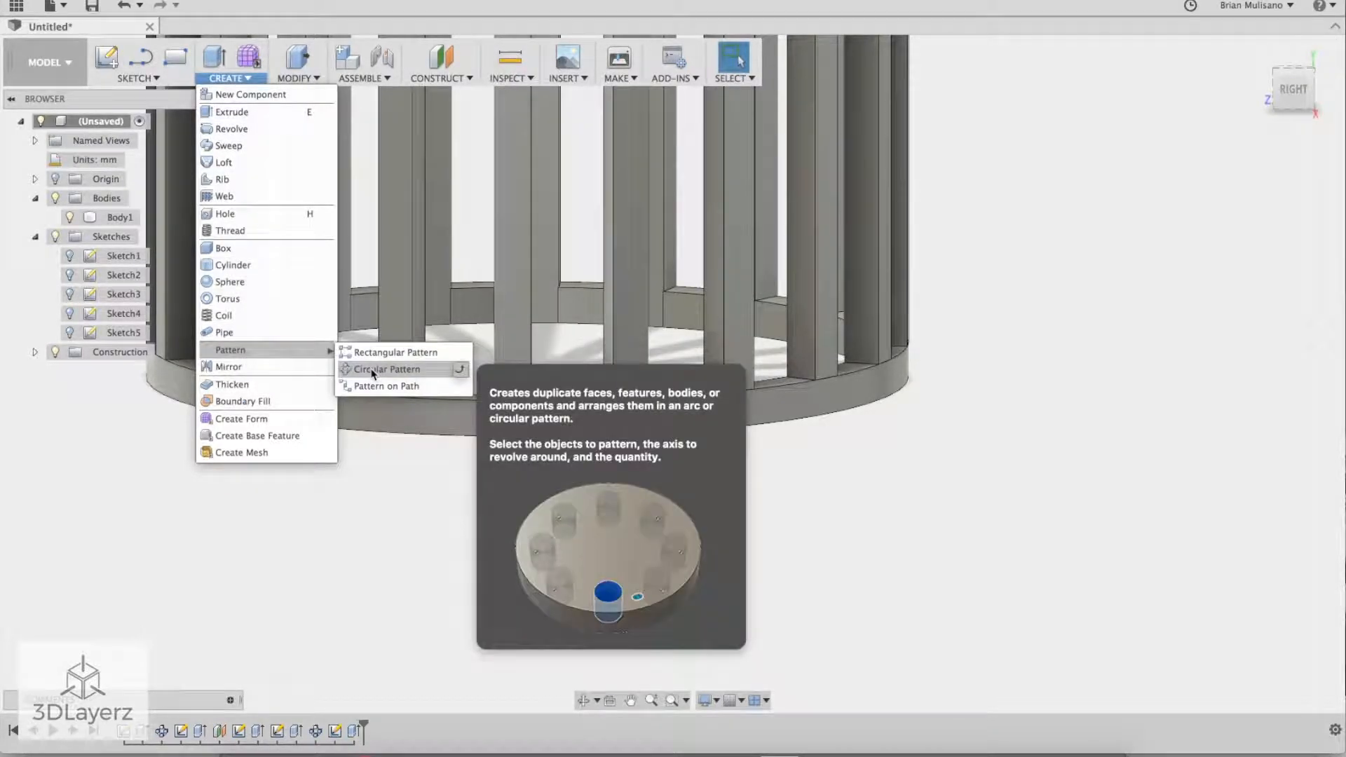
left_click(379, 370)
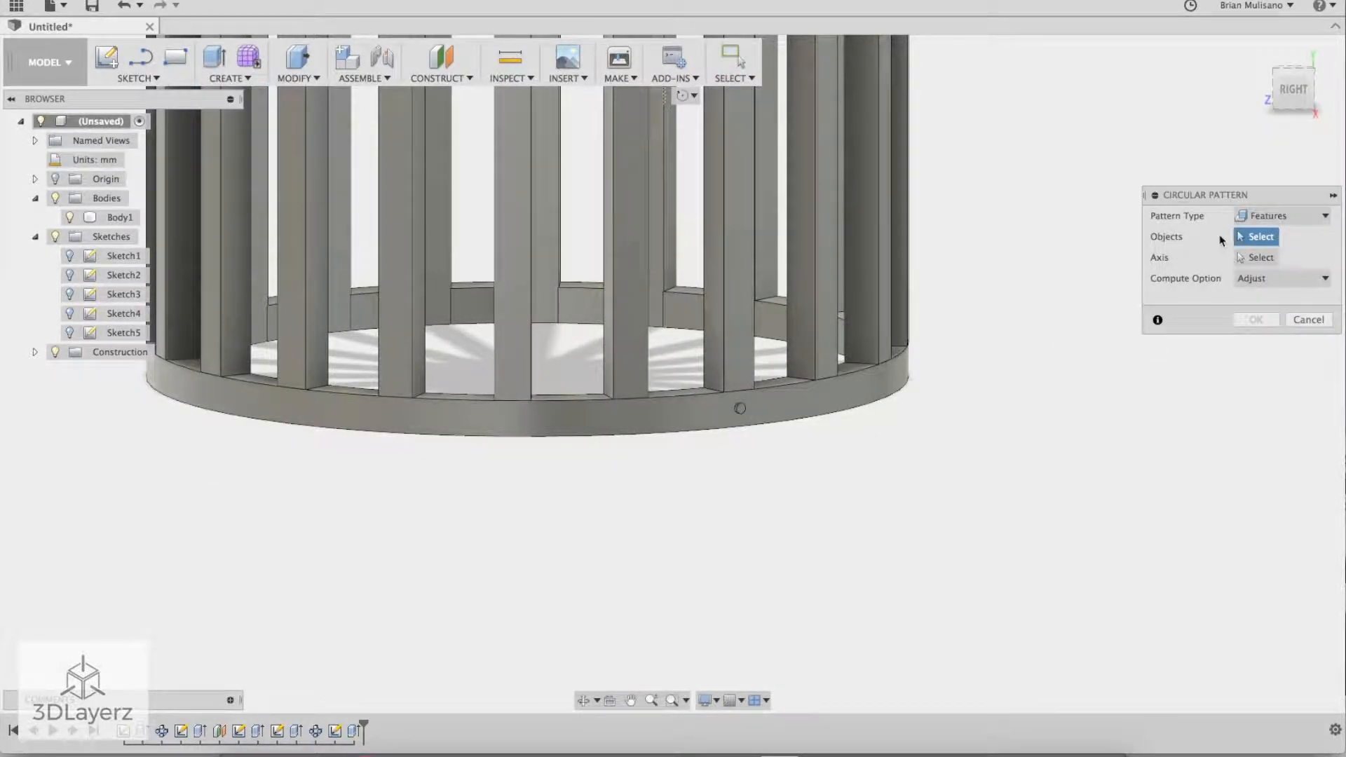
left_click(354, 732)
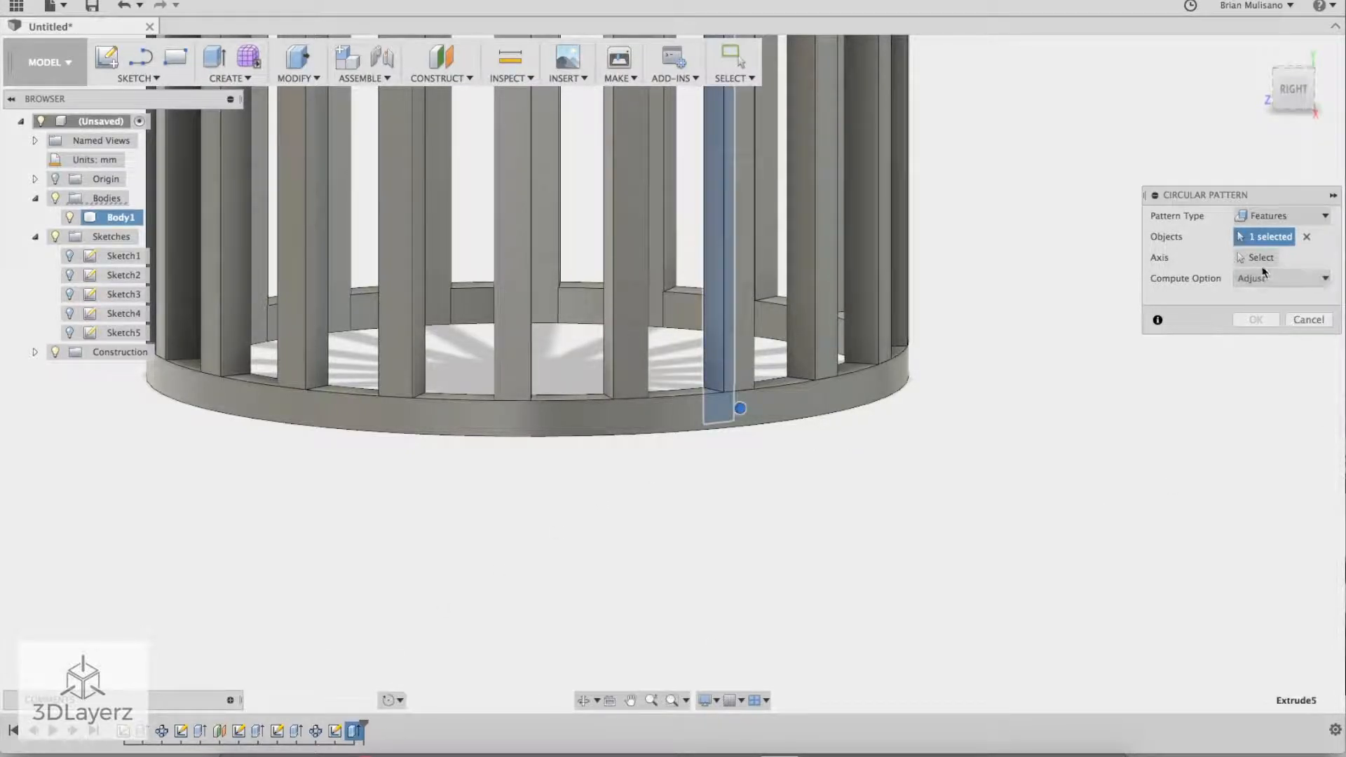
Step: Pattern the base ring pin fully around the vertical origin axis with quantity 20 and compute option Adjust
left_click(1259, 257)
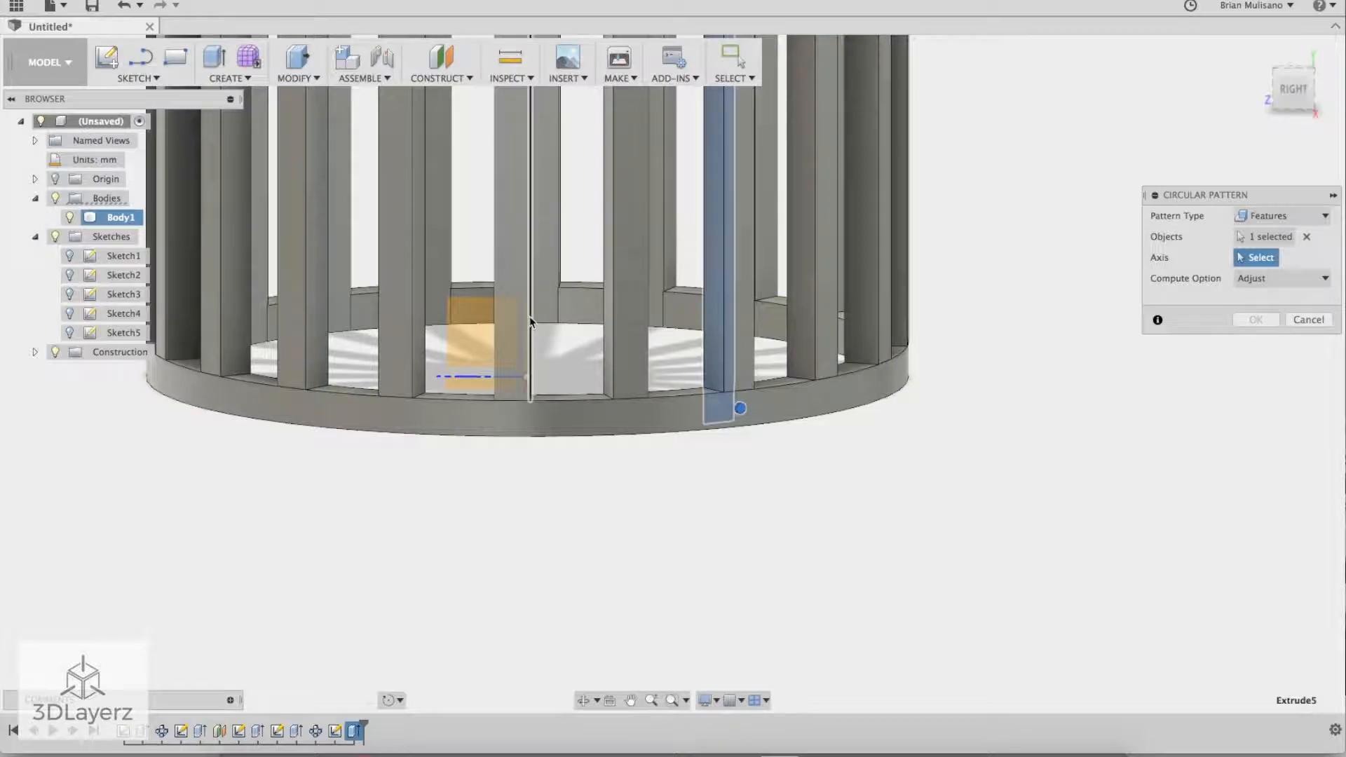
middle_click_drag(568, 320, 543, 331)
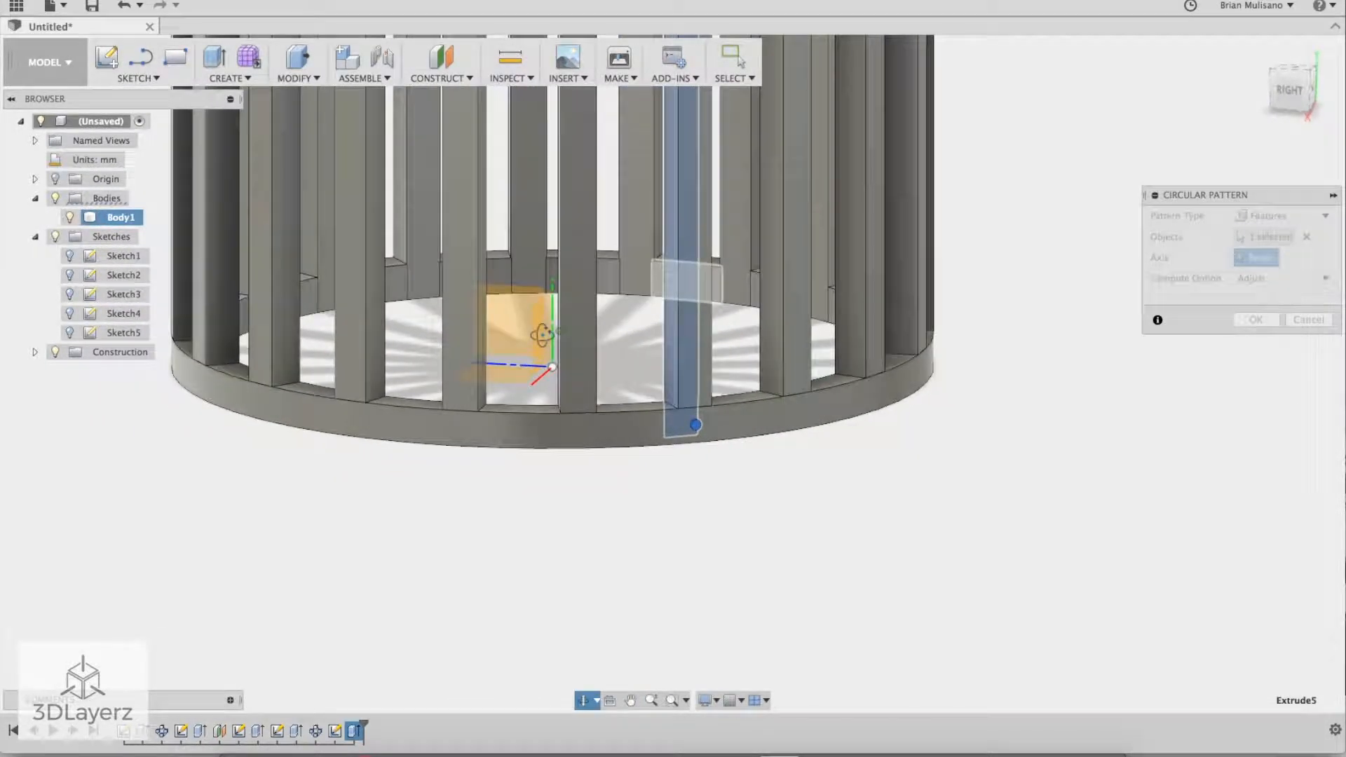
left_click(552, 324)
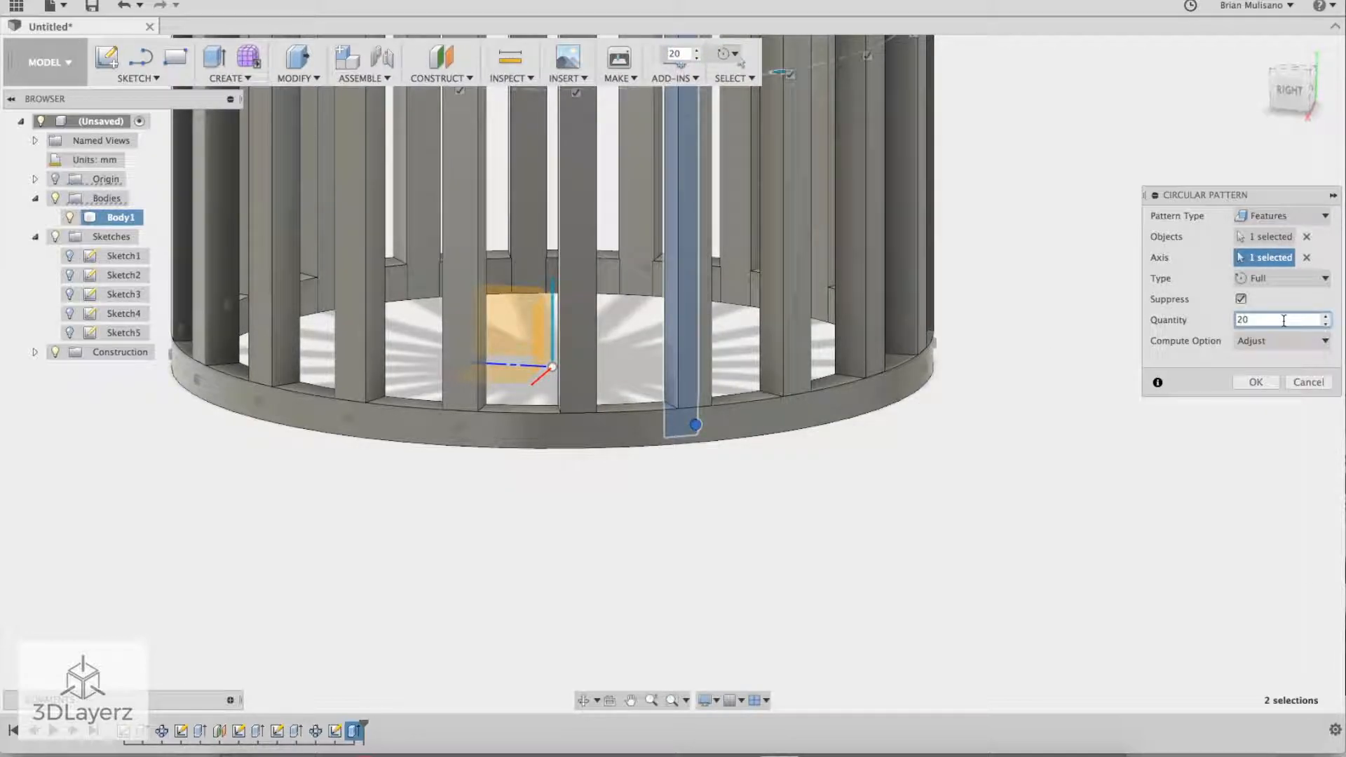
left_click(1256, 382)
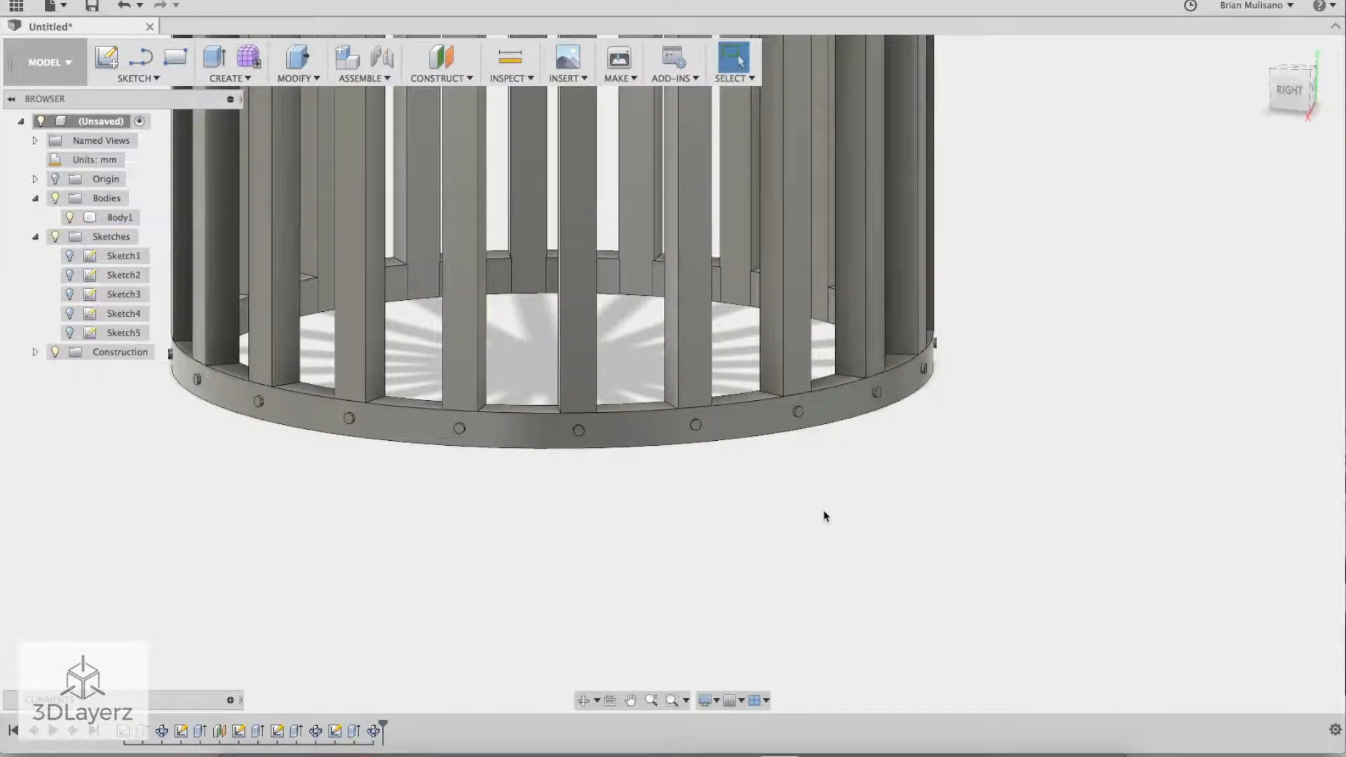
Step: Select the upper outer end edges of six neighbouring dome ribs just above the shoulder ring
scroll(927, 514, "down", 8)
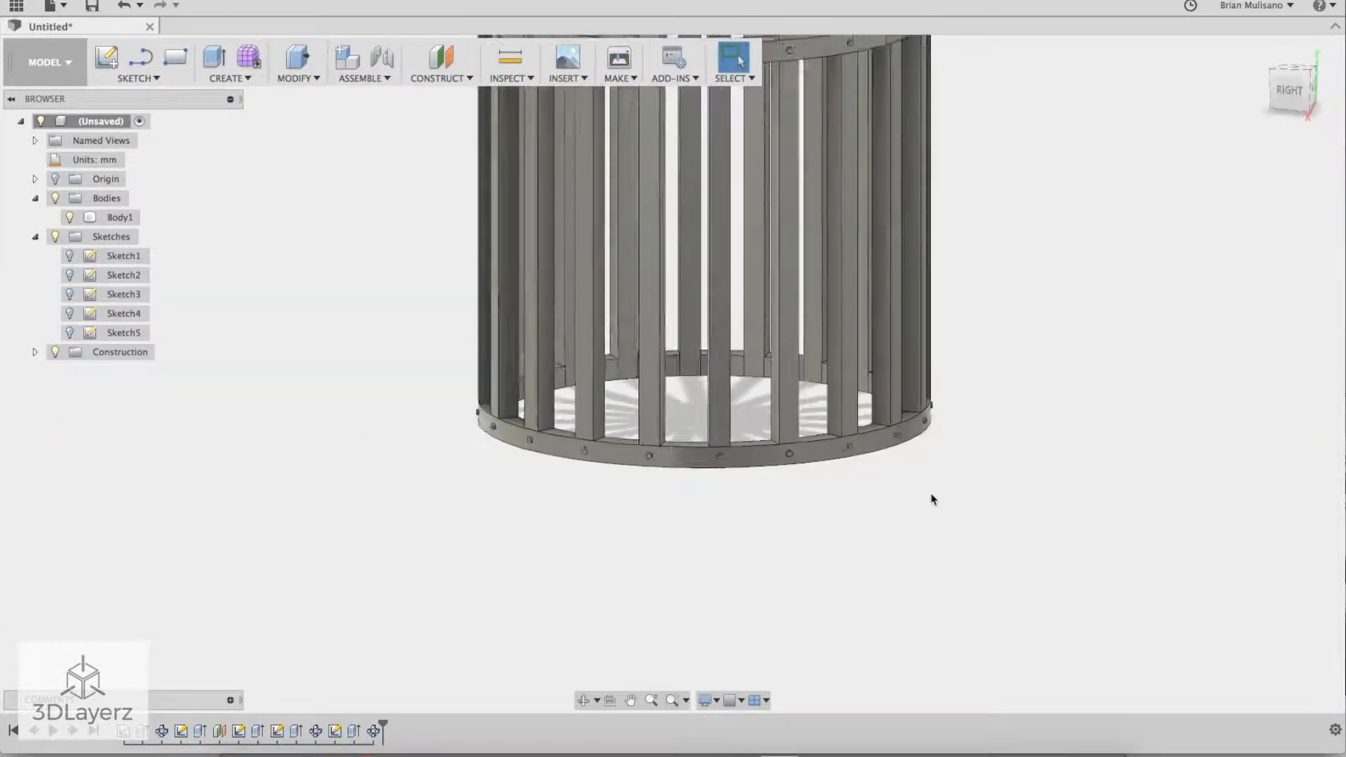
middle_click_drag(1040, 348, 1062, 489)
scroll(911, 431, "up", 2)
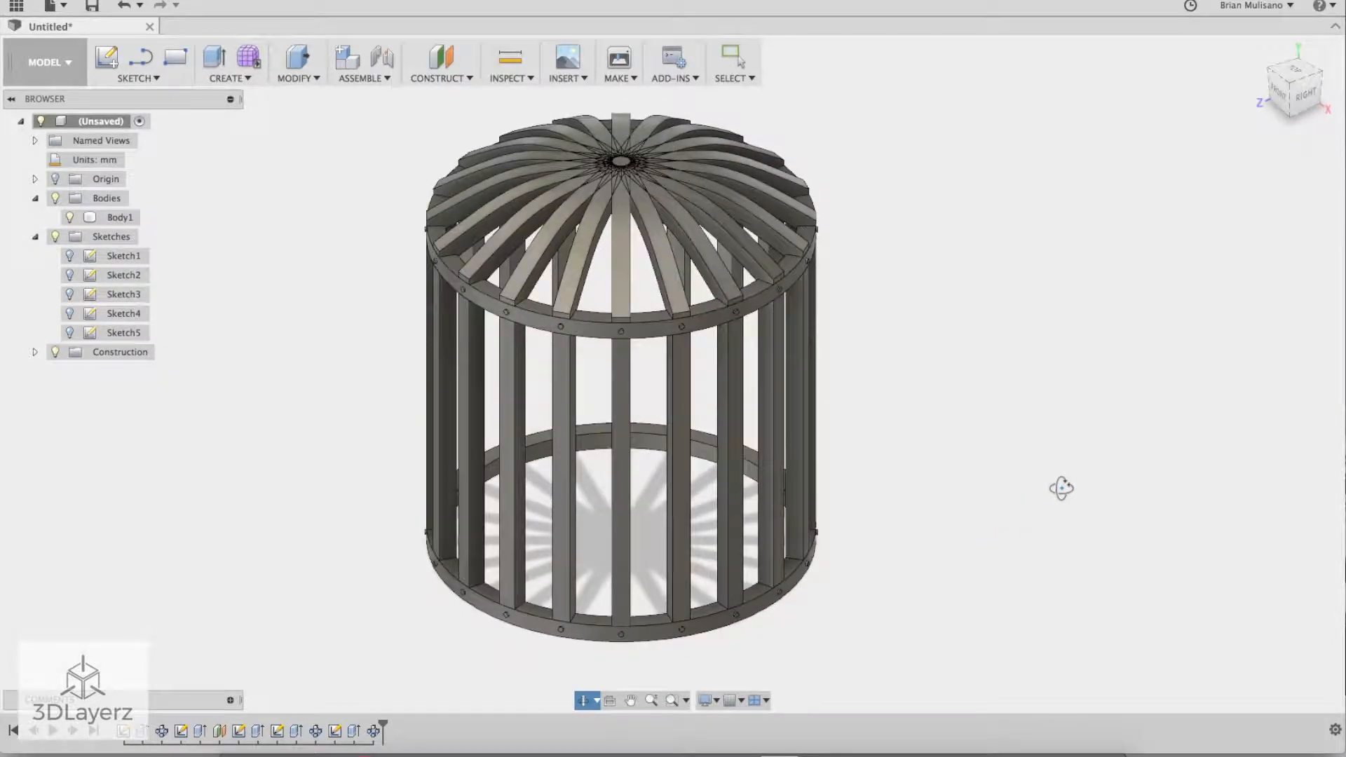
middle_click_drag(1028, 412, 1083, 426, "shift")
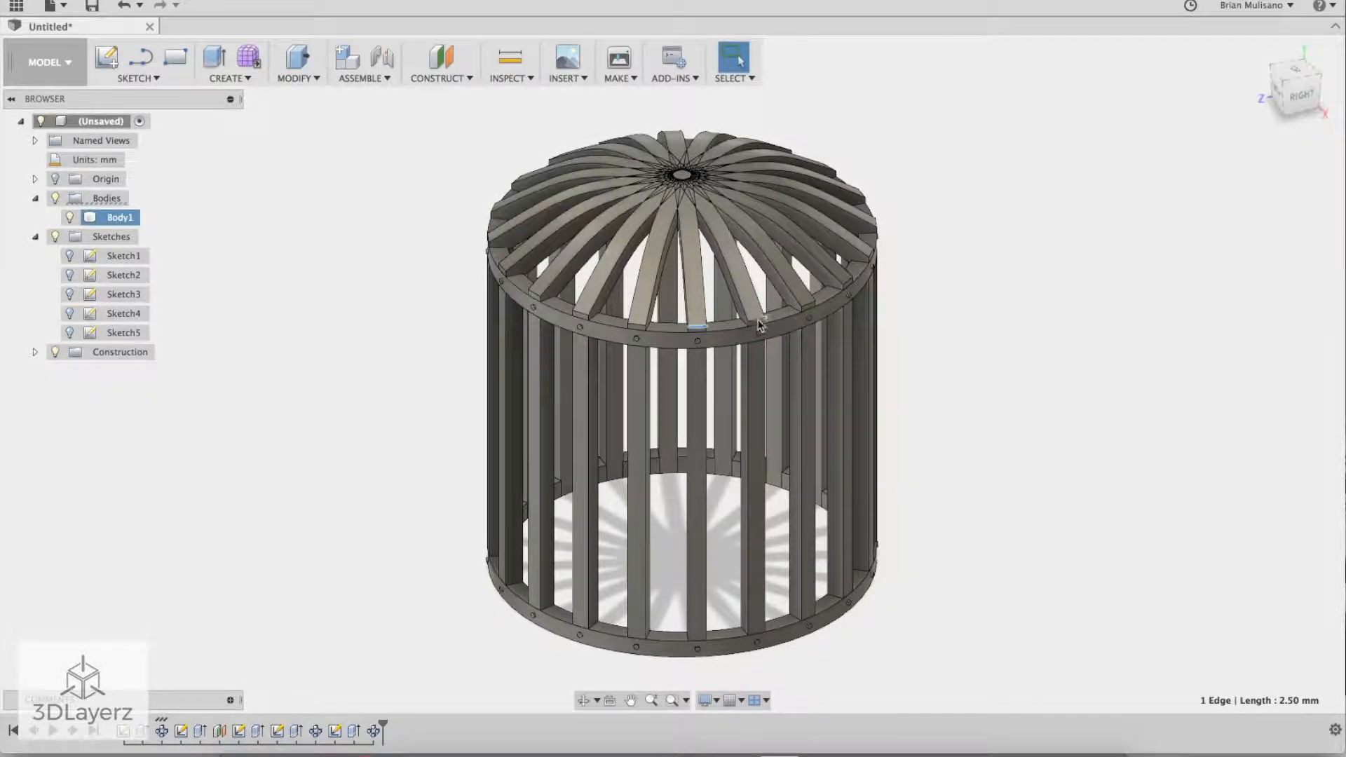
scroll(758, 326, "up", 3)
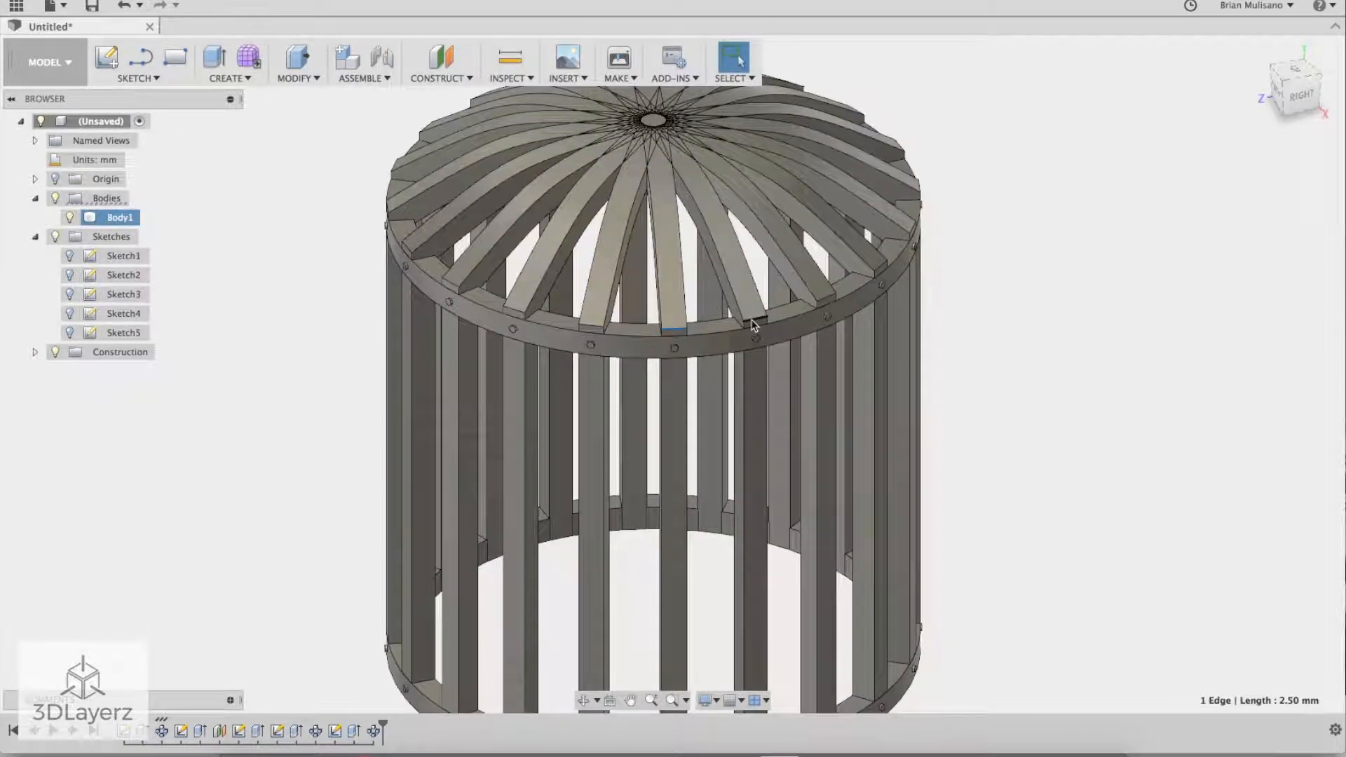
left_click(756, 321, "shift")
left_click(828, 305, "shift")
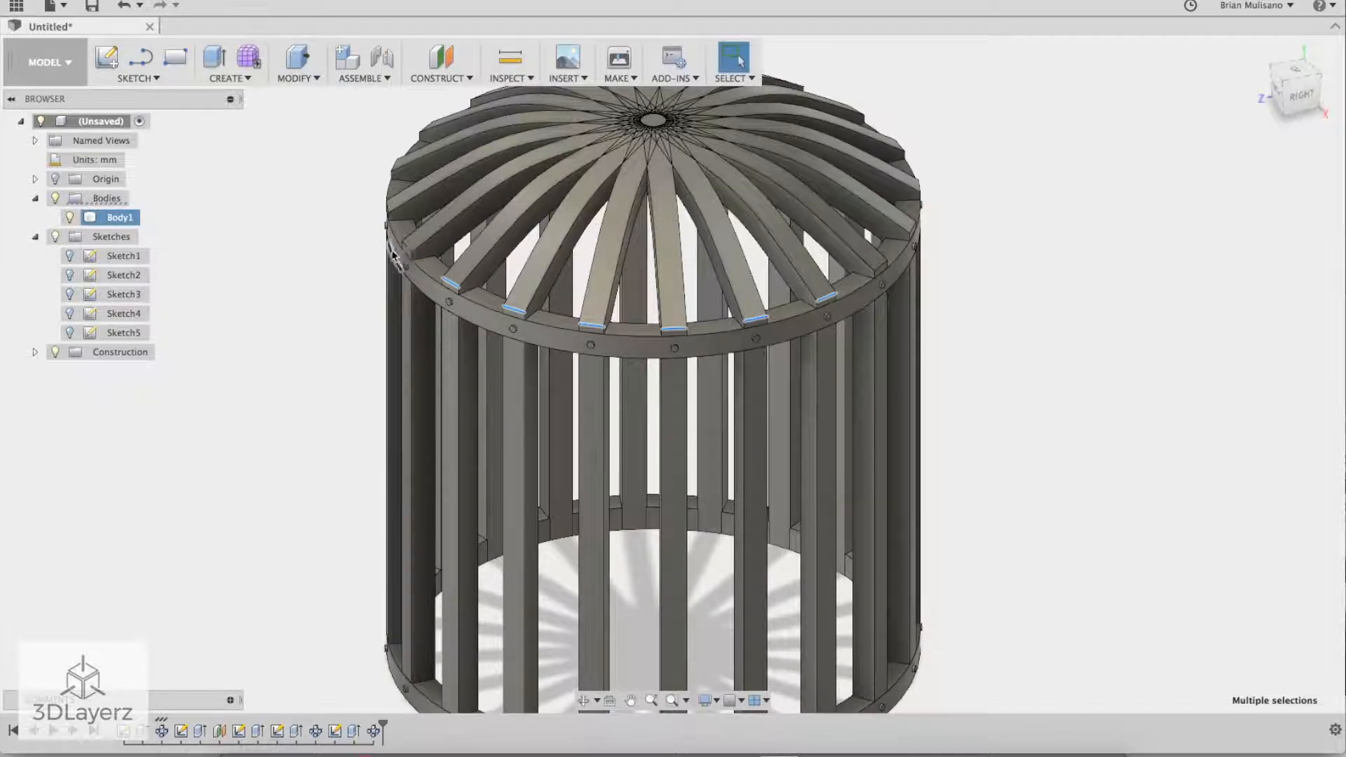
Step: Extend the multiple selection to the upper end edges of the next ribs around the shoulder ring
scroll(371, 242, "up", 5)
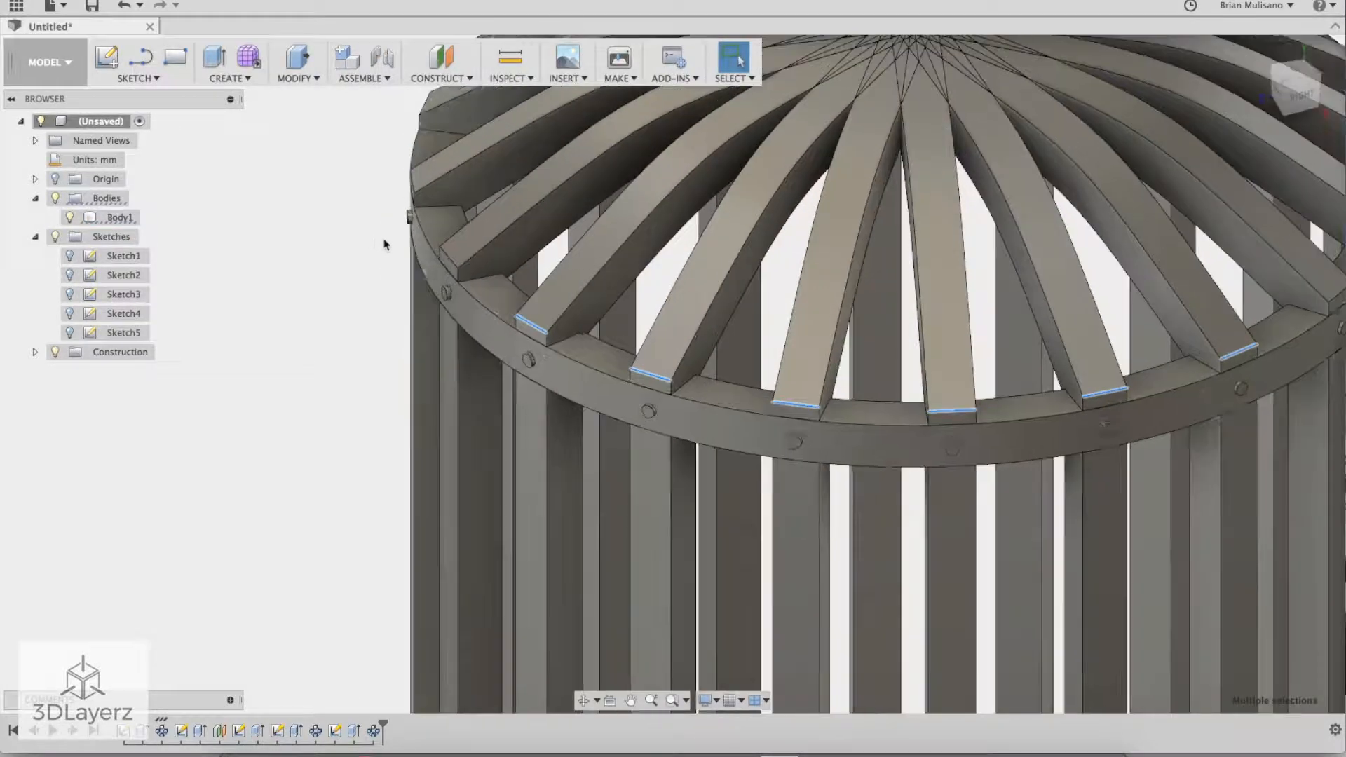
middle_click_drag(354, 255, 538, 295, "shift")
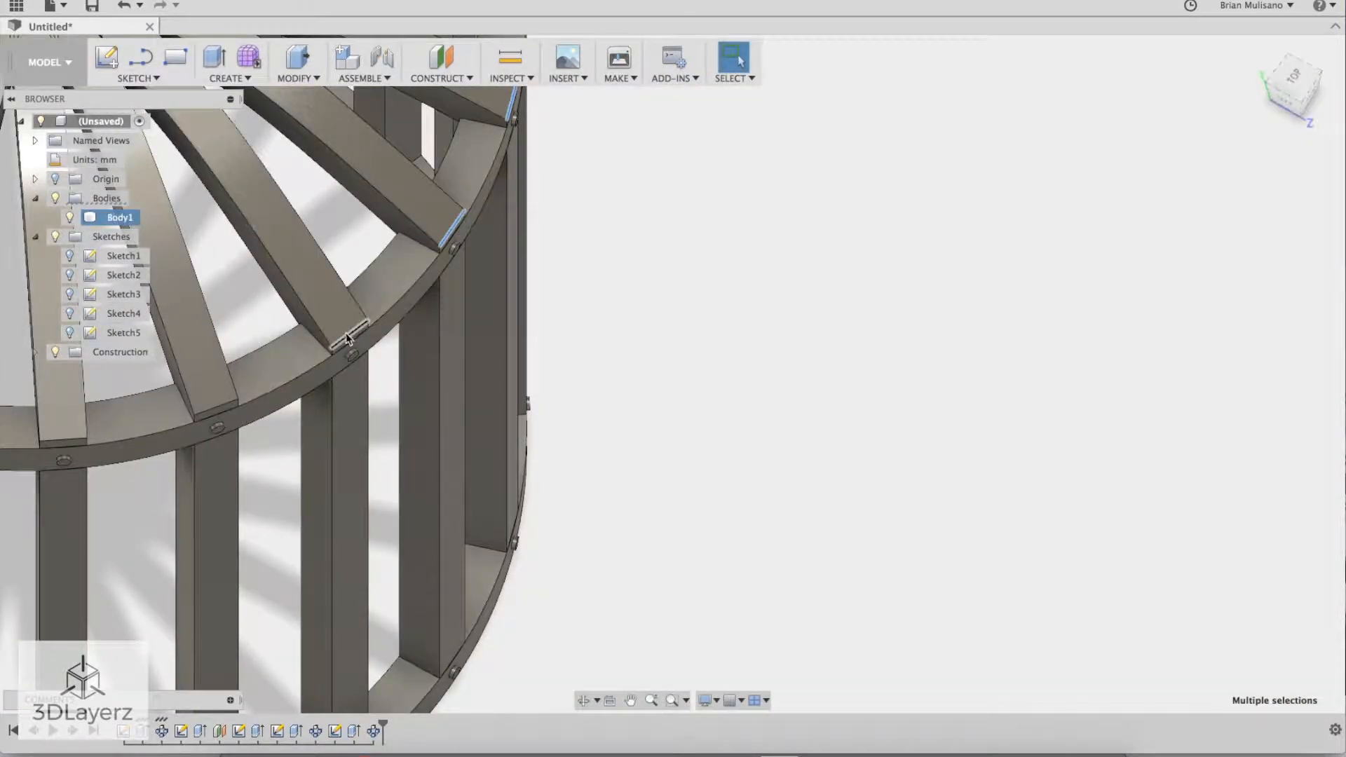
middle_click_drag(343, 345, 646, 324)
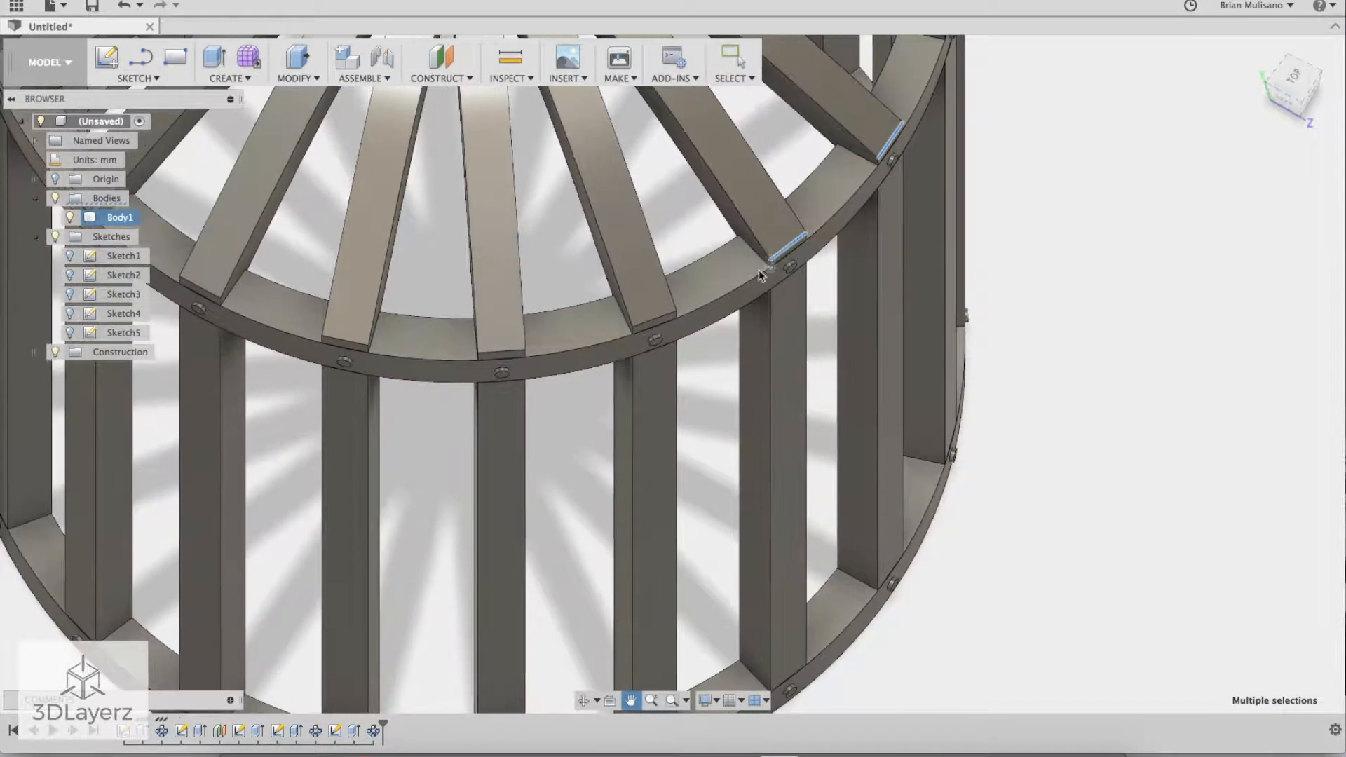
left_click(645, 324)
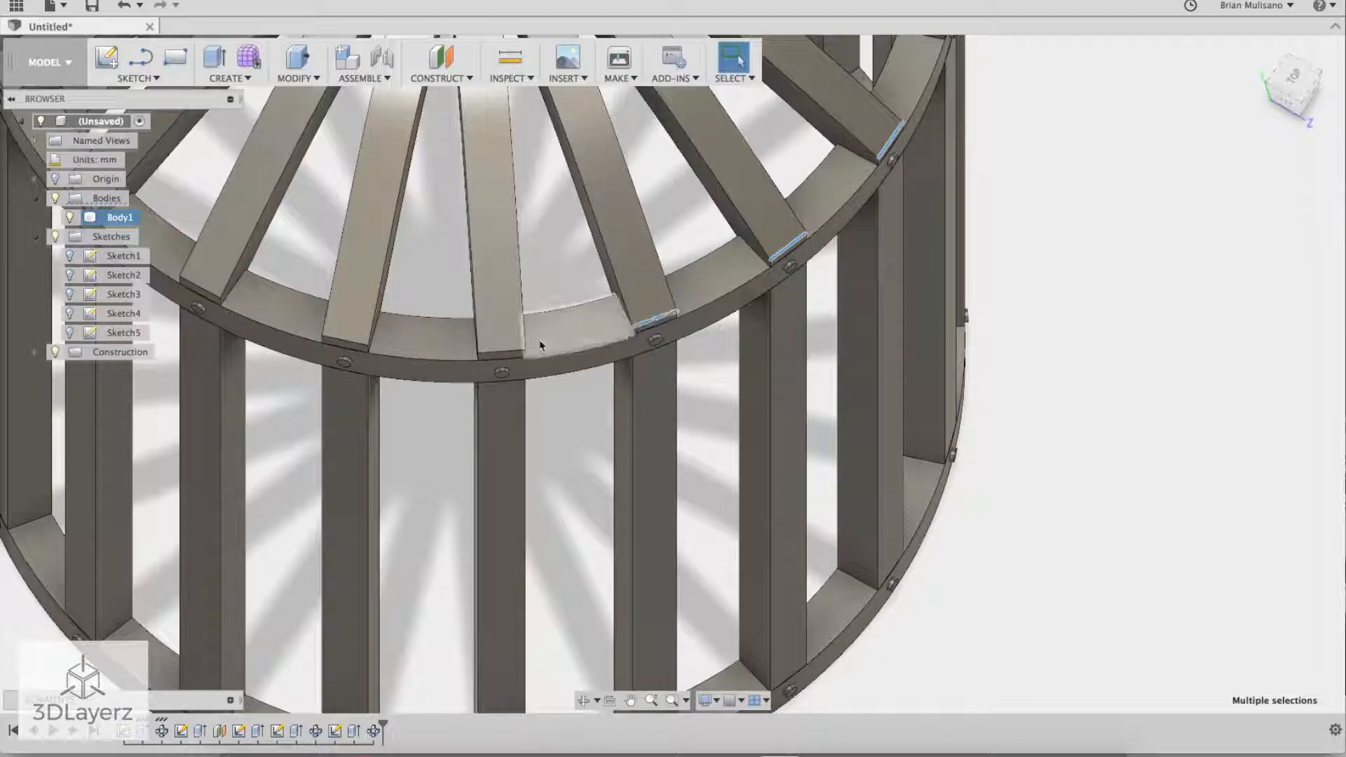
left_click(495, 356)
middle_click_drag(495, 356, 858, 378)
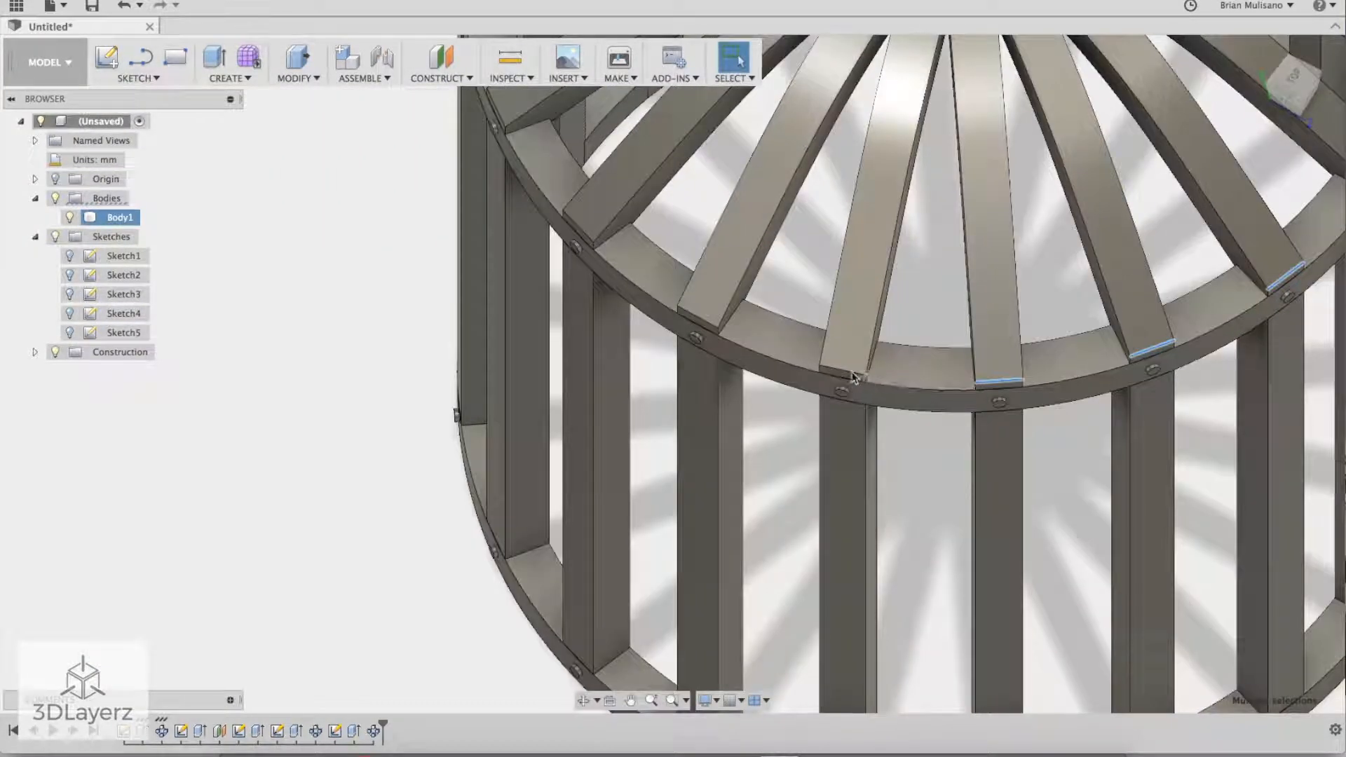
left_click(836, 375)
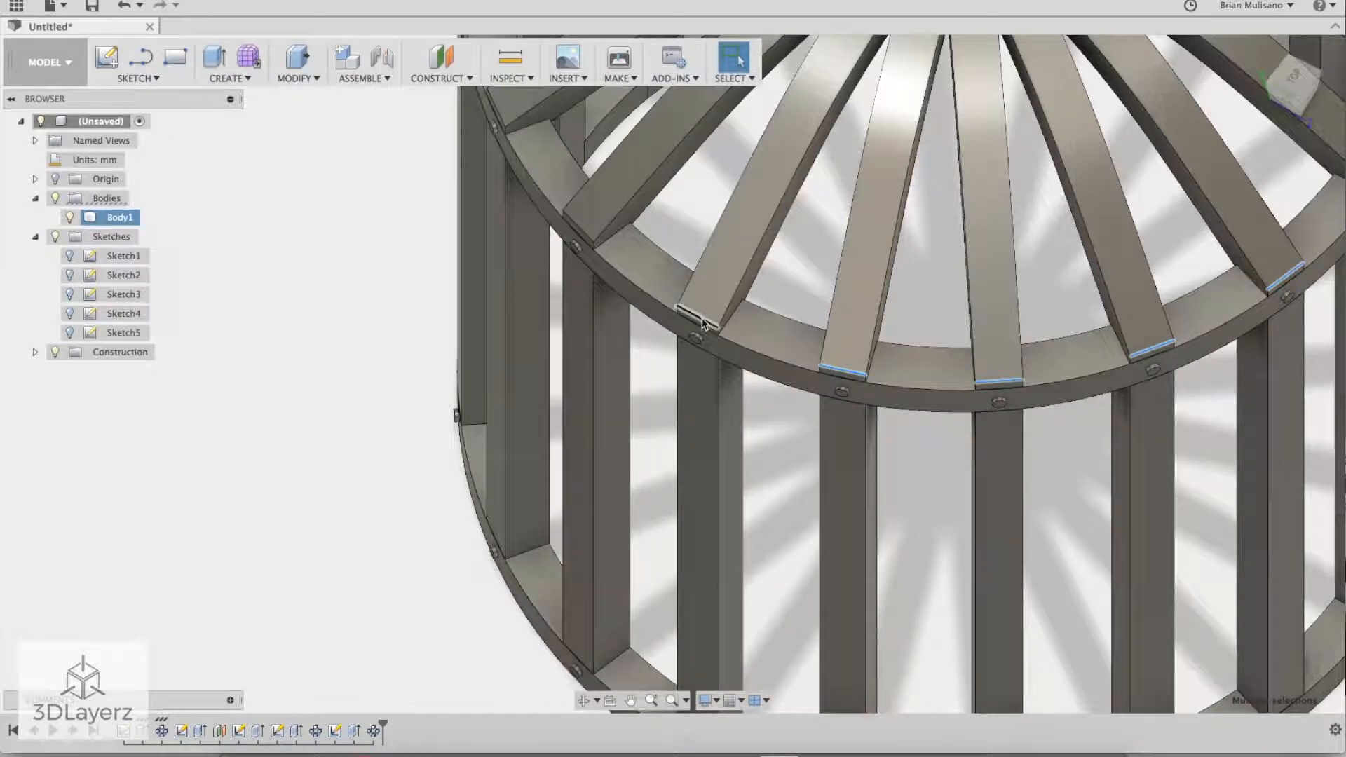
Step: Add the remaining ribs' upper end edges to the selection so that all 20 ribs are covered
middle_click_drag(639, 315, 866, 322, "shift")
left_click(574, 330)
middle_click_drag(628, 339, 855, 369, "shift")
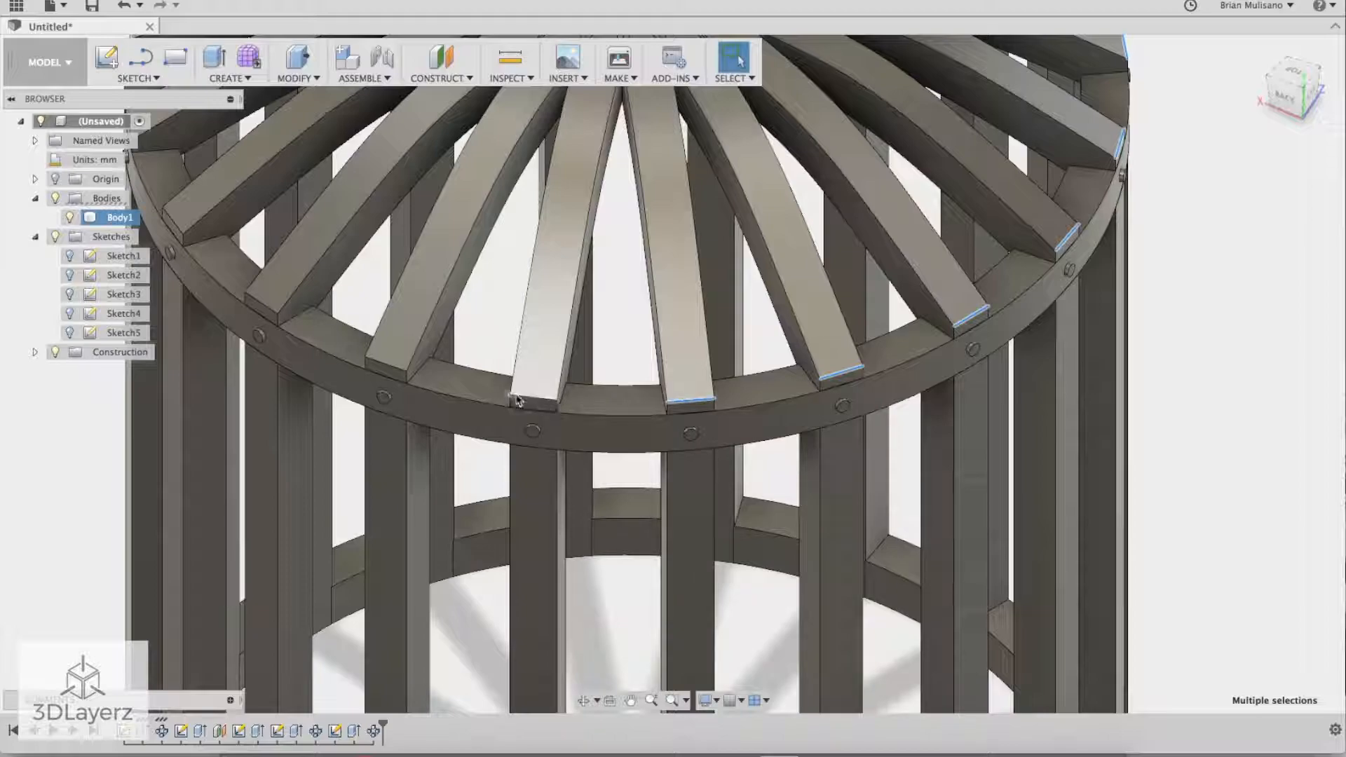
left_click(384, 366, "shift")
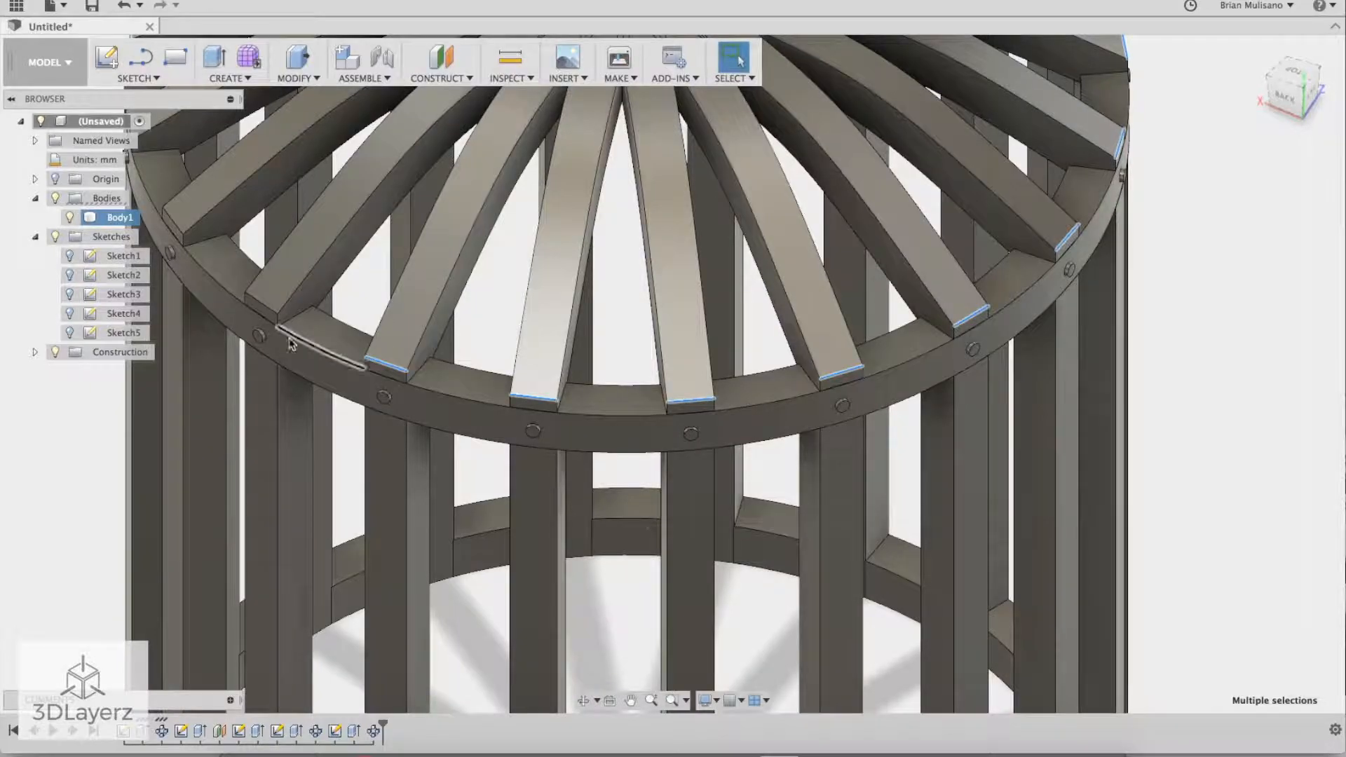
middle_click_drag(362, 314, 487, 332, "shift")
middle_click_drag(356, 401, 938, 349)
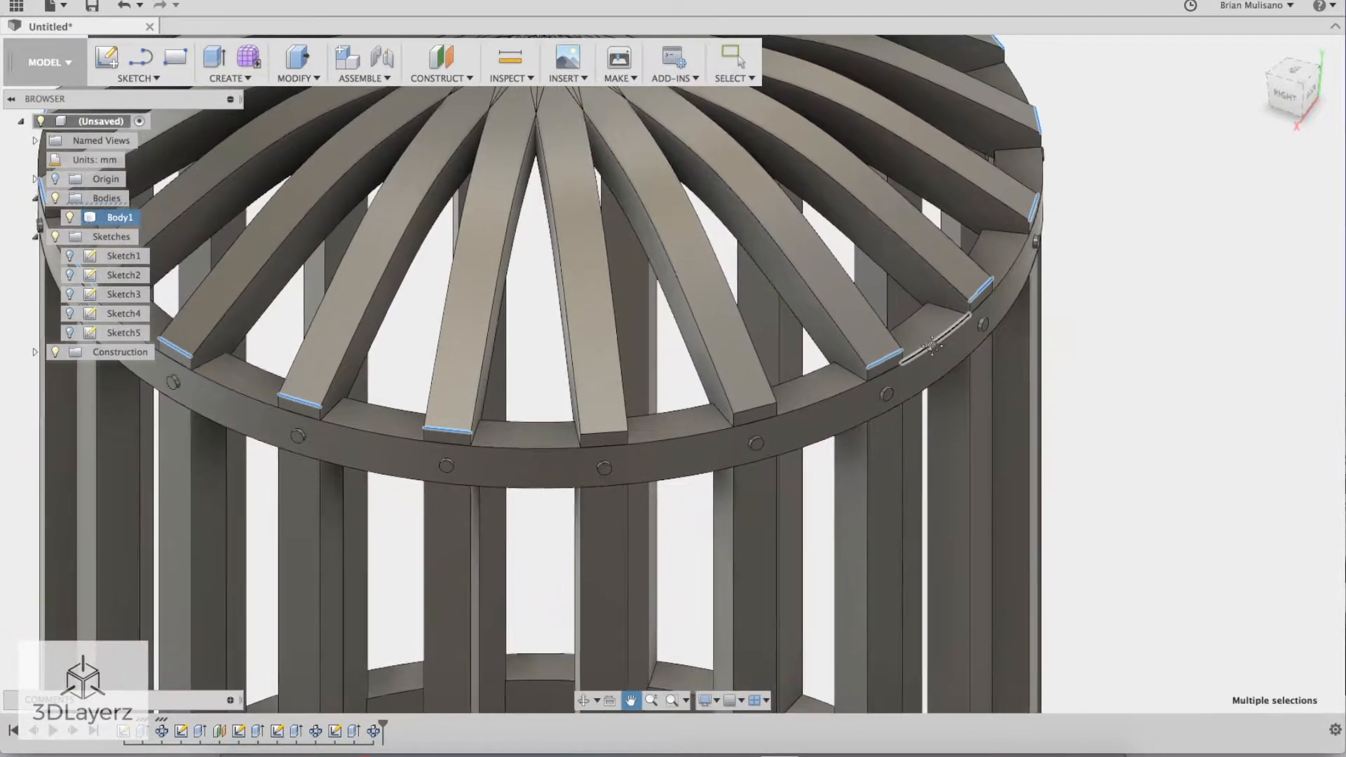
left_click(733, 412)
left_click(604, 432)
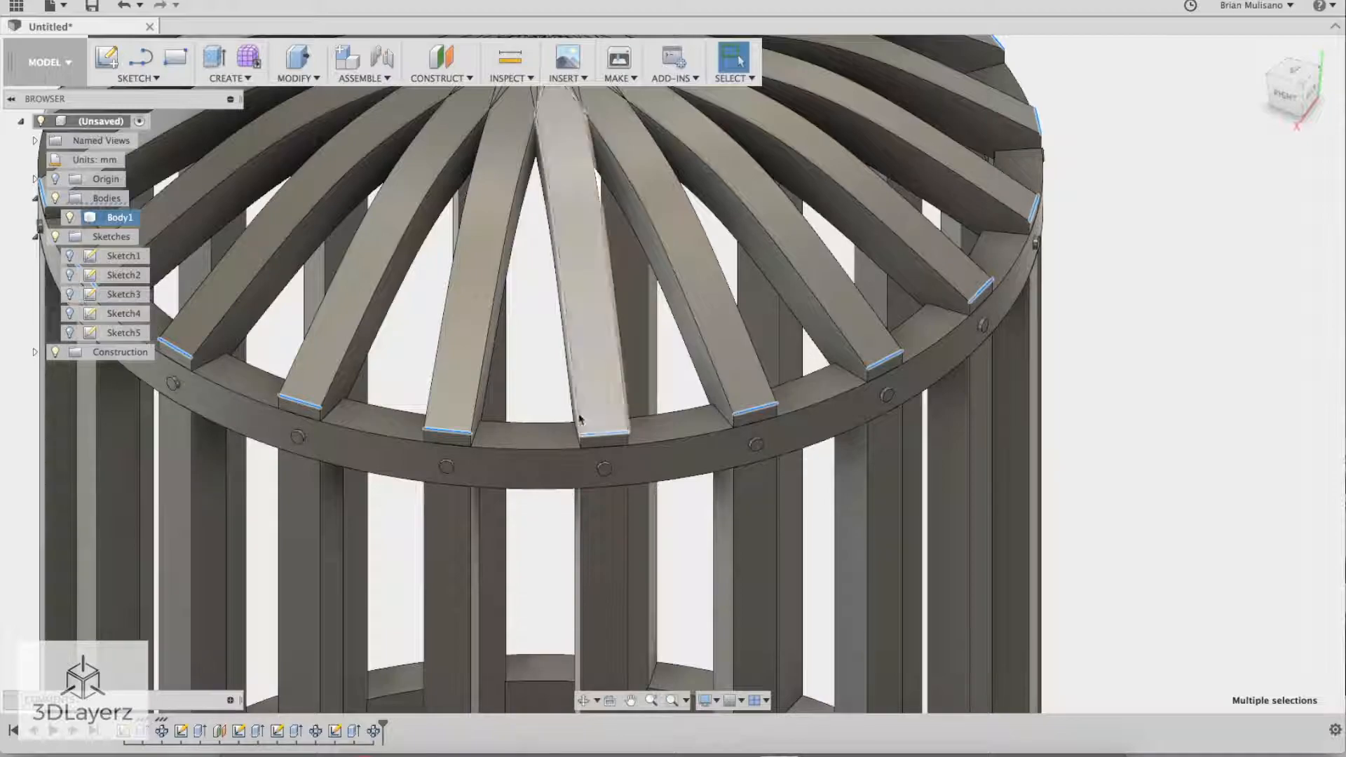
Step: Fillet the 20 selected rib-end edges with a constant radius of 1 mm
left_click(297, 76)
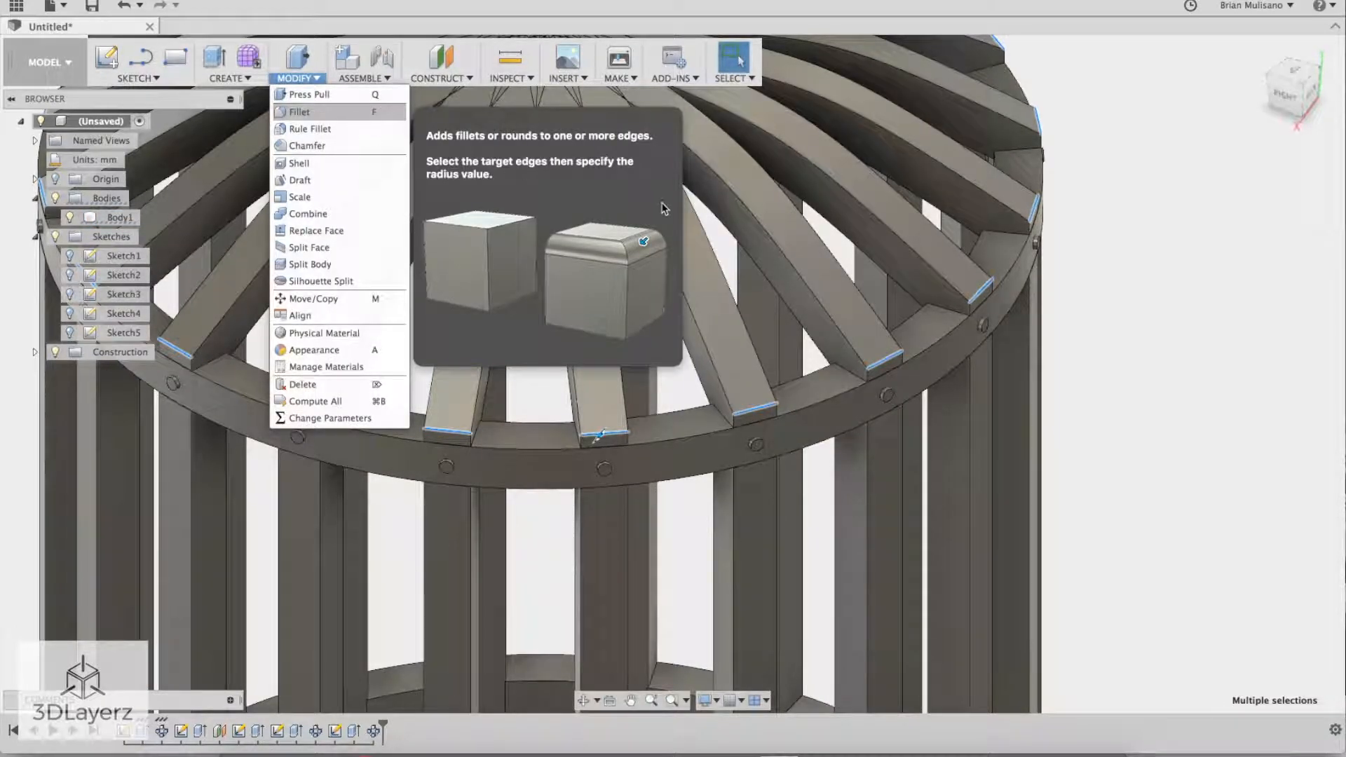
middle_click_drag(777, 369, 844, 369, "shift")
middle_click_drag(985, 358, 844, 341, "shift")
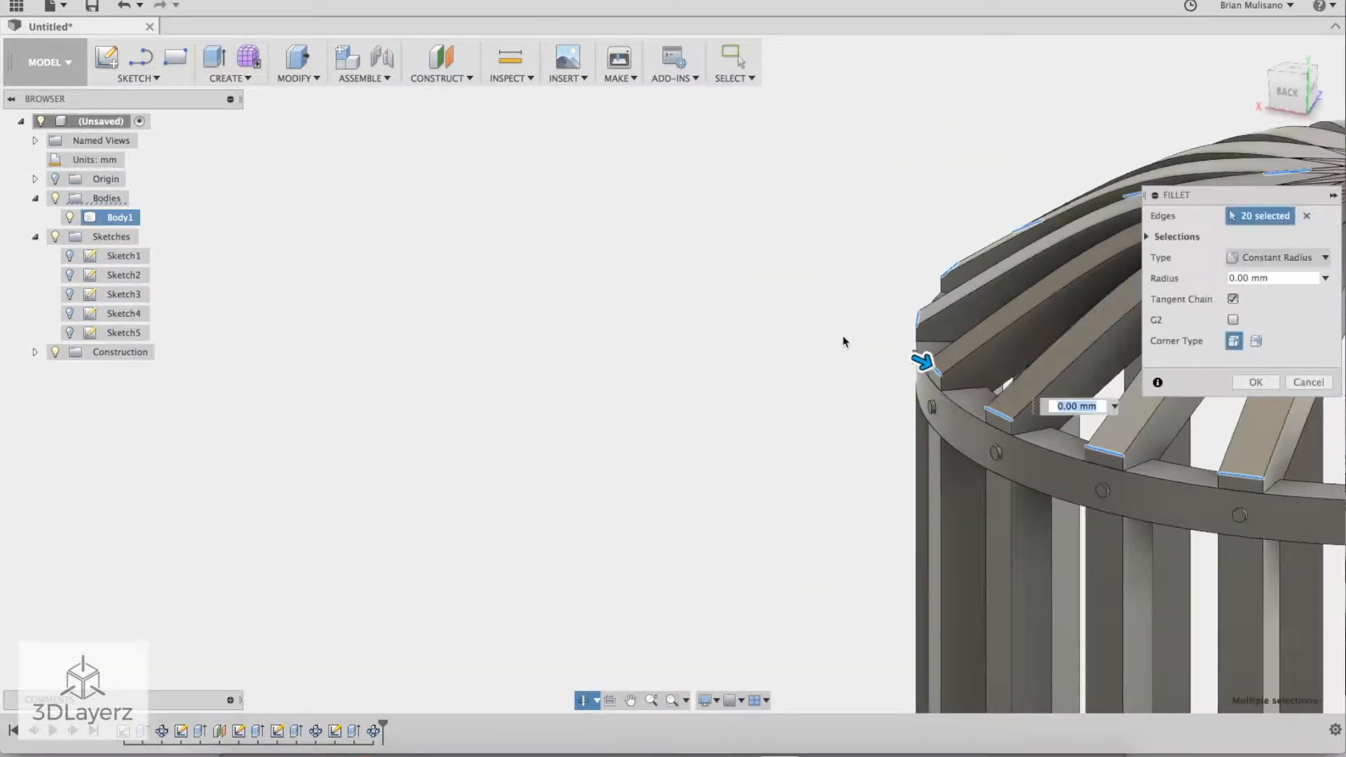
middle_click_drag(734, 313, 601, 313, "shift")
scroll(601, 322, "up", 5)
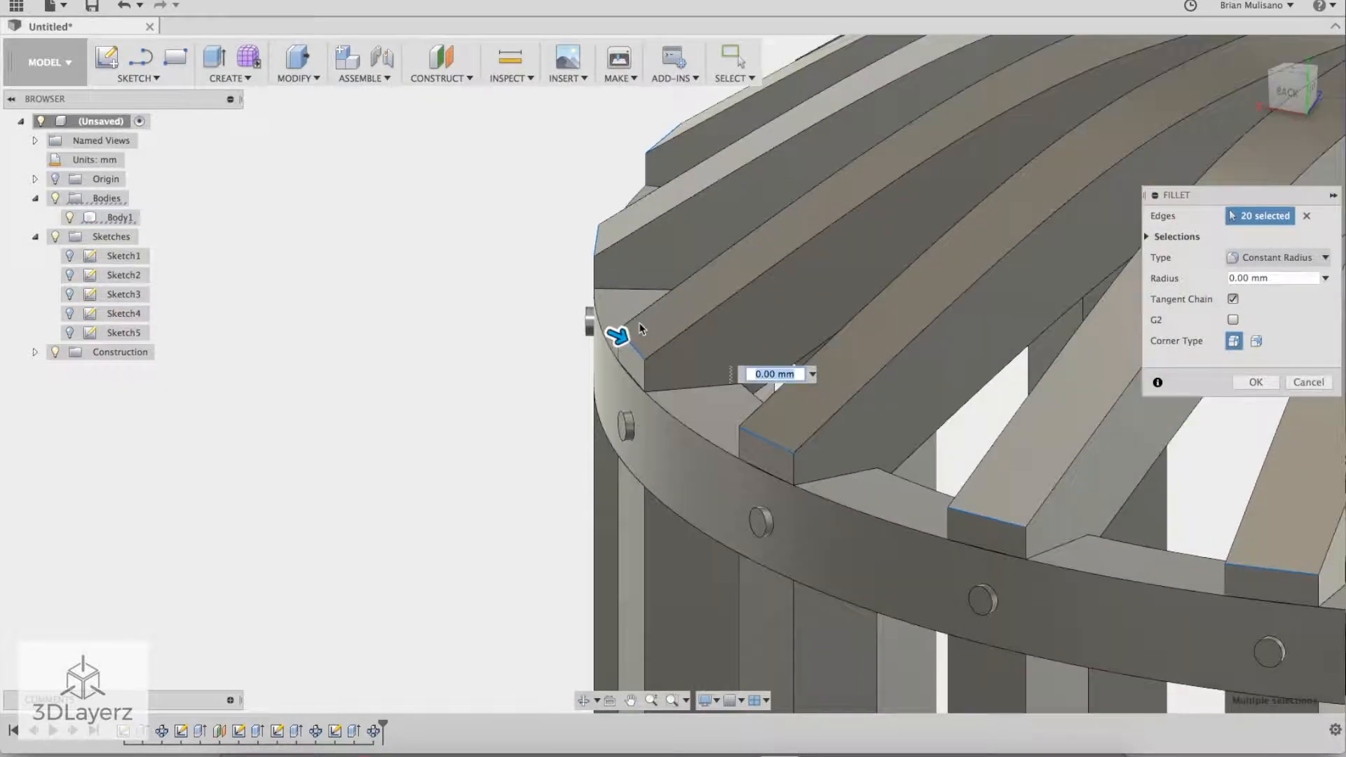
scroll(641, 328, "up", 3)
left_click_drag(612, 340, 620, 343)
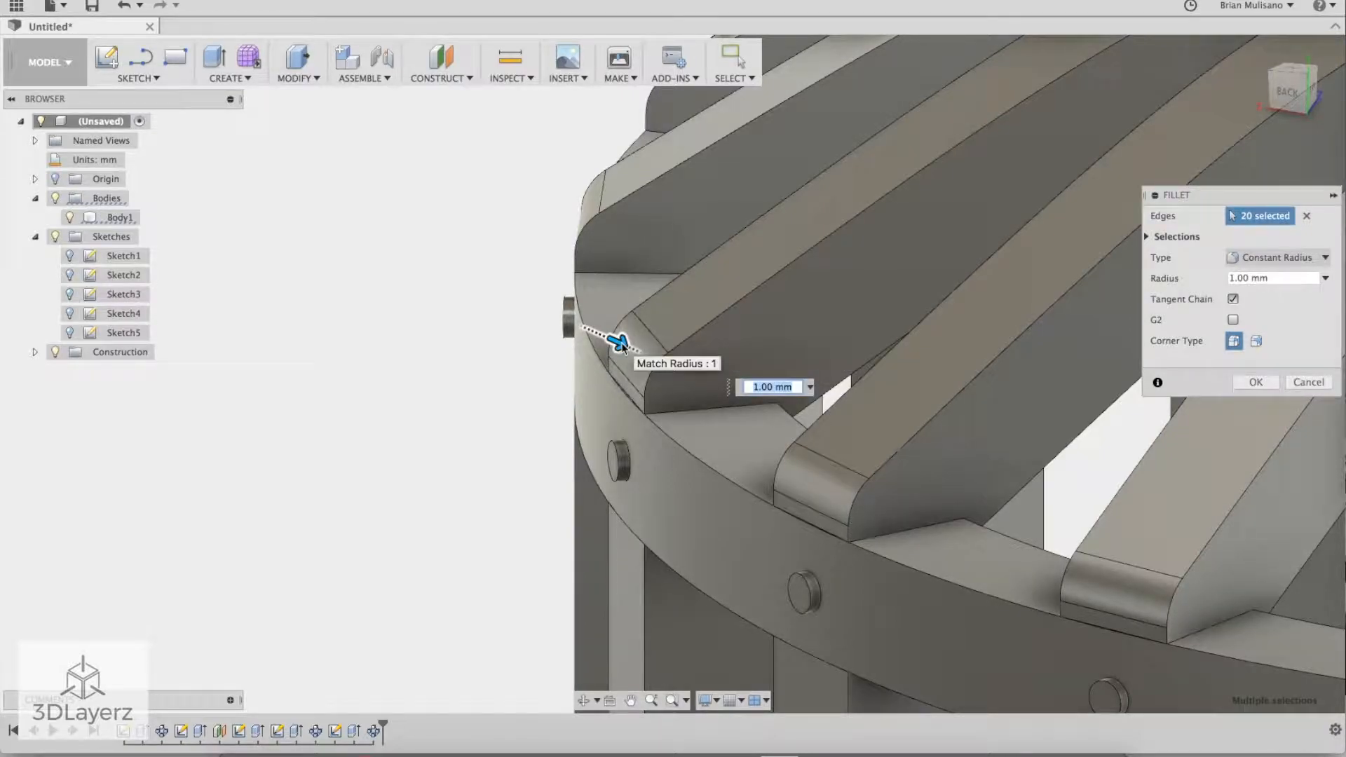
type("1.5")
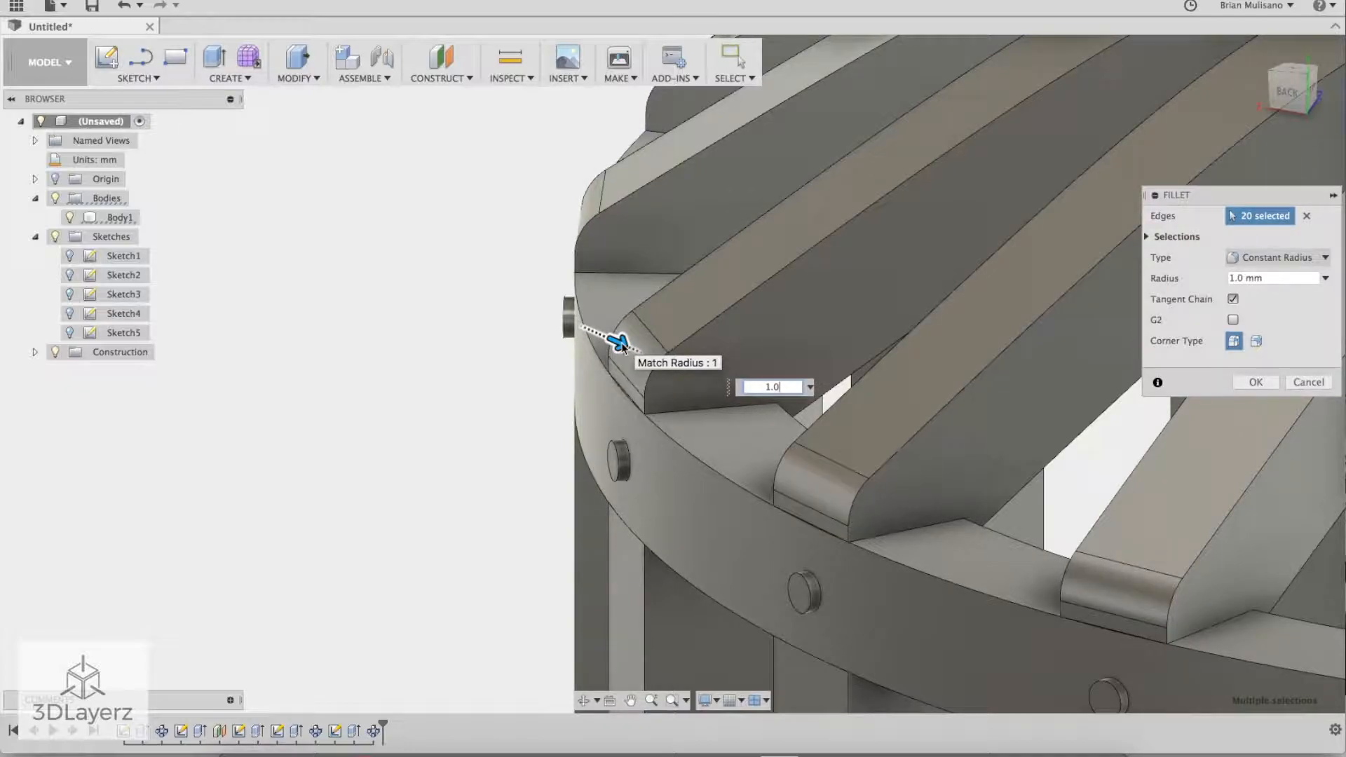
key("Return")
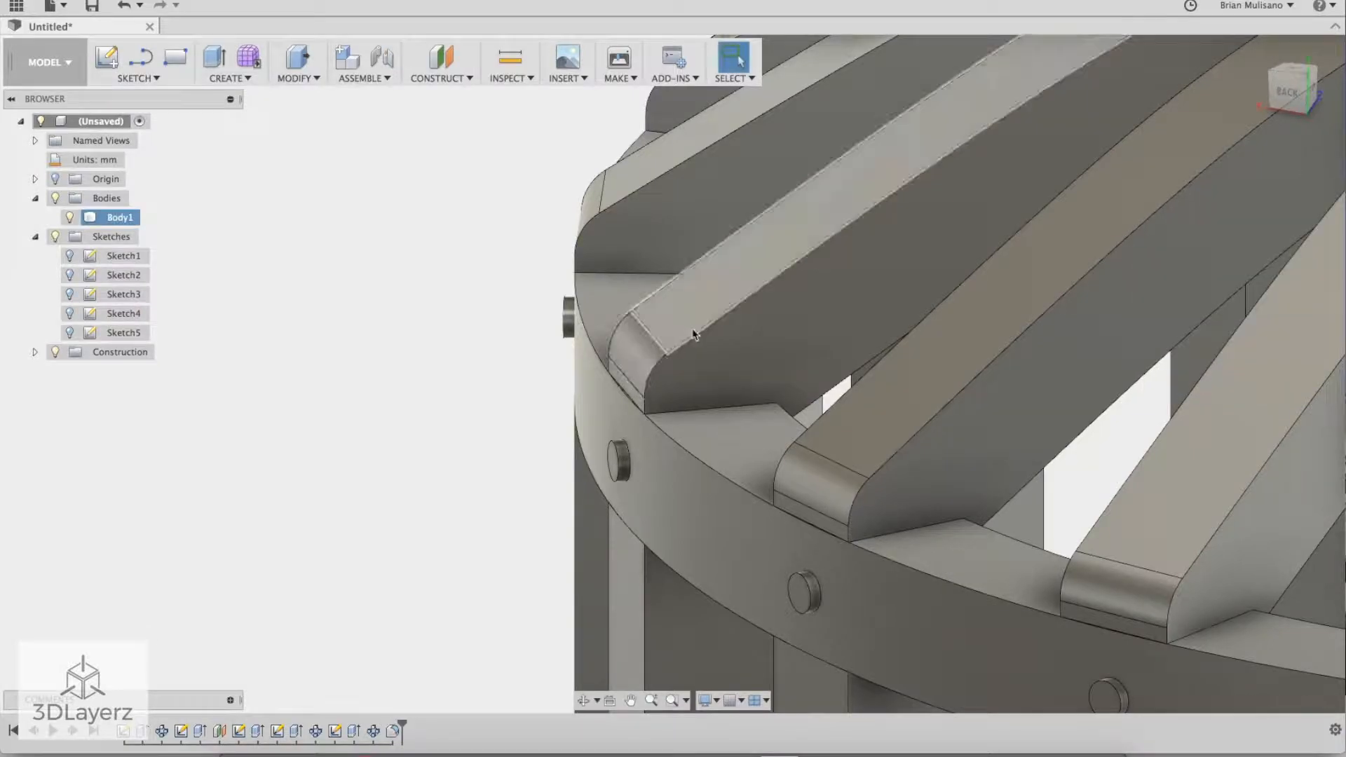
Step: Examine the rounded rib ends around the shoulder ring and the point where the ribs meet at the dome's top
scroll(744, 468, "down", 5)
scroll(743, 460, "down", 4)
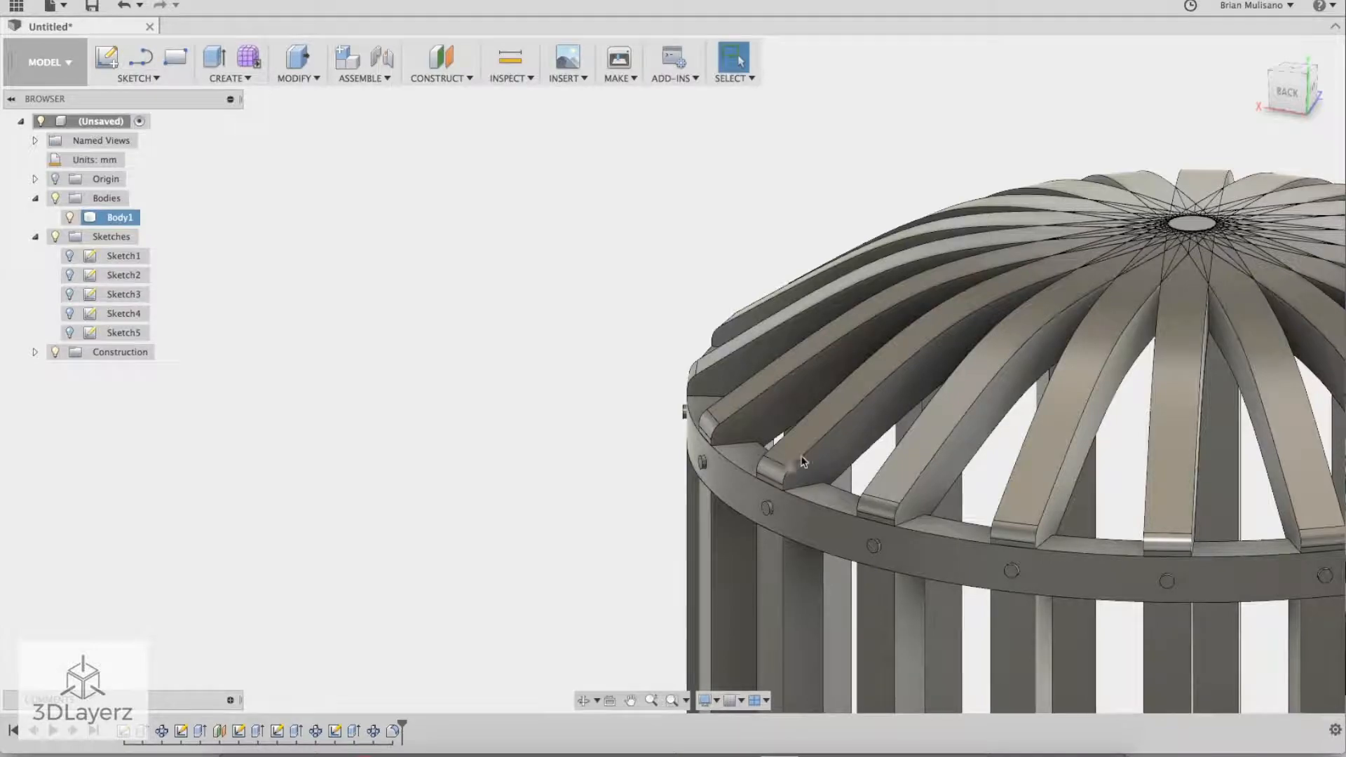
scroll(799, 453, "down", 4)
middle_click_drag(1122, 422, 1064, 471)
key("Escape")
scroll(890, 471, "down", 4)
middle_click_drag(790, 496, 781, 376)
left_click_drag(783, 377, 793, 388, "shift")
middle_click_drag(793, 387, 790, 389, "shift")
scroll(629, 174, "up", 4)
scroll(629, 173, "up", 5)
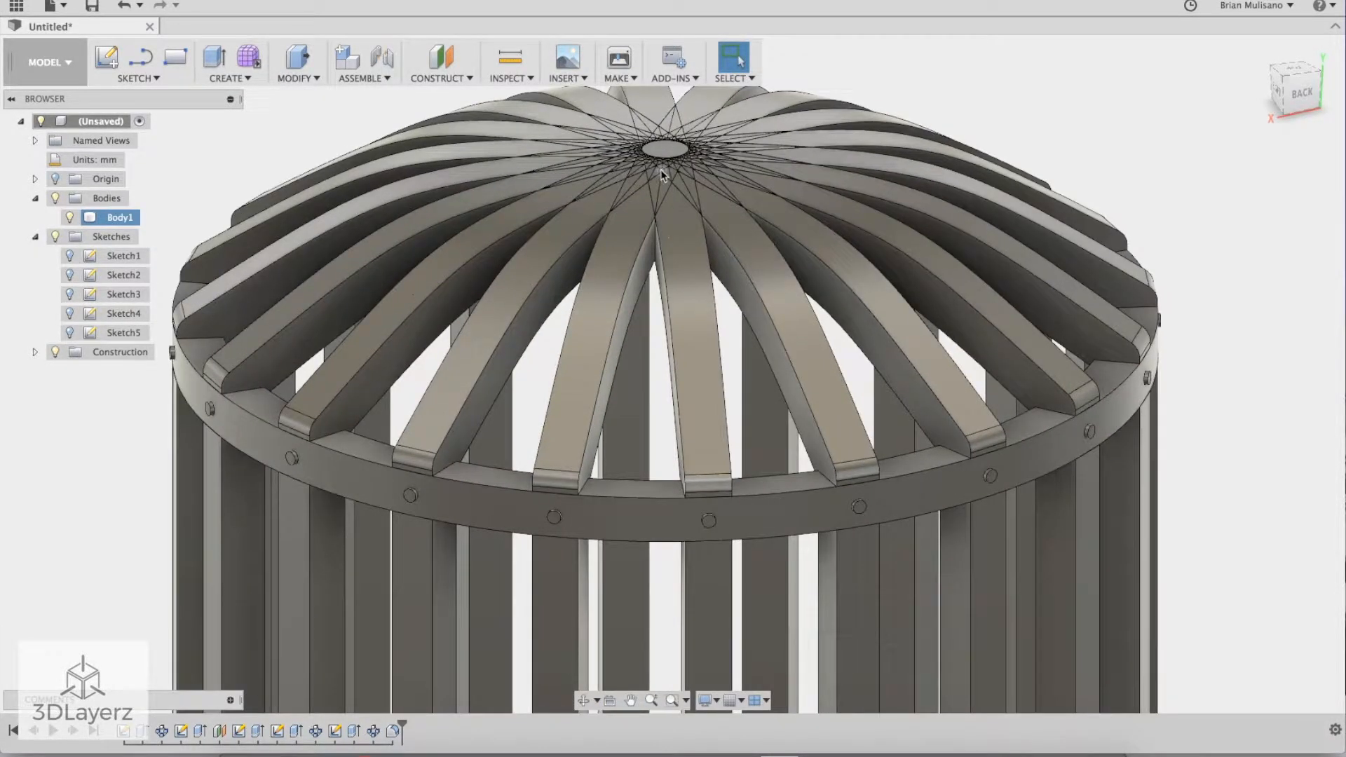
mouse_move(757, 197)
middle_mouse_down("shift")
mouse_move(760, 385)
mouse_move(758, 253)
middle_mouse_up("shift")
key("Escape")
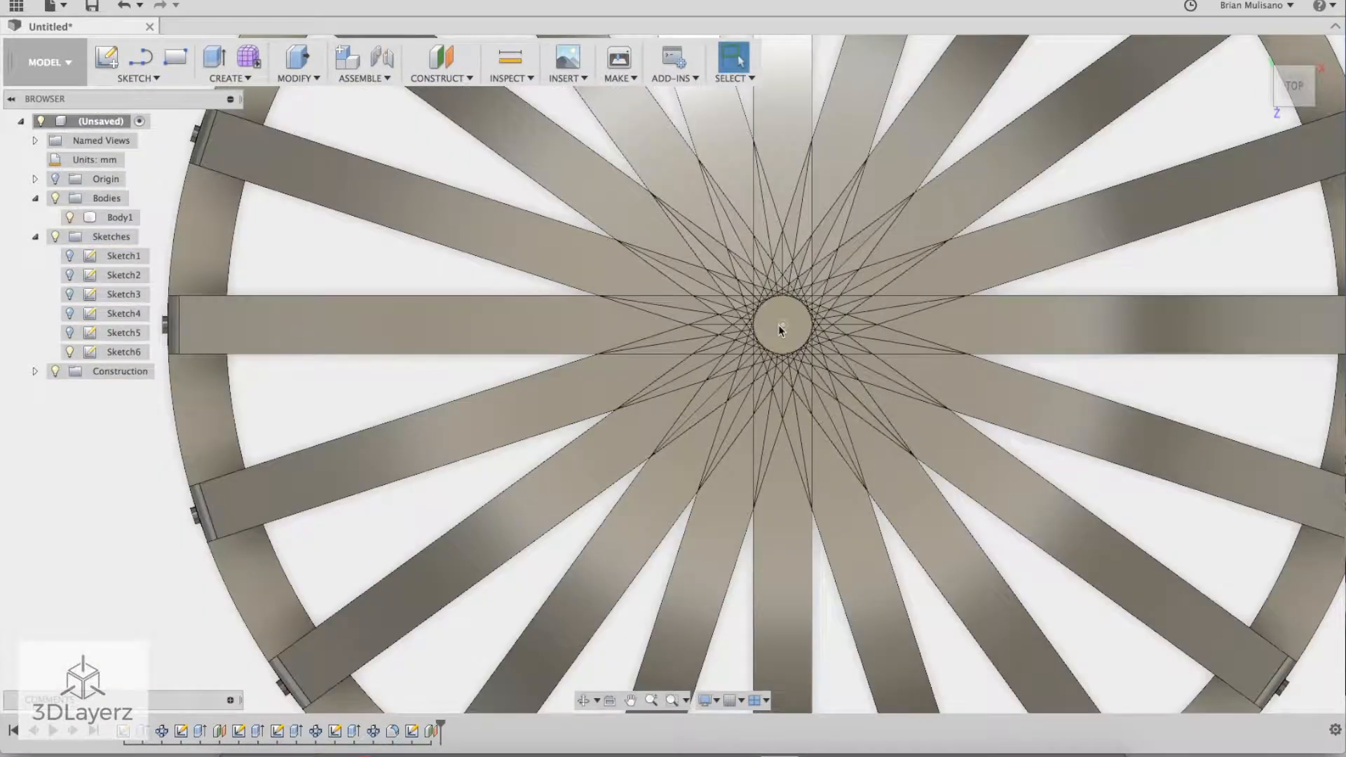
Step: Start a spline in a new sketch on the vertical construction plane through the dome's centre
scroll(780, 331, "up", 1)
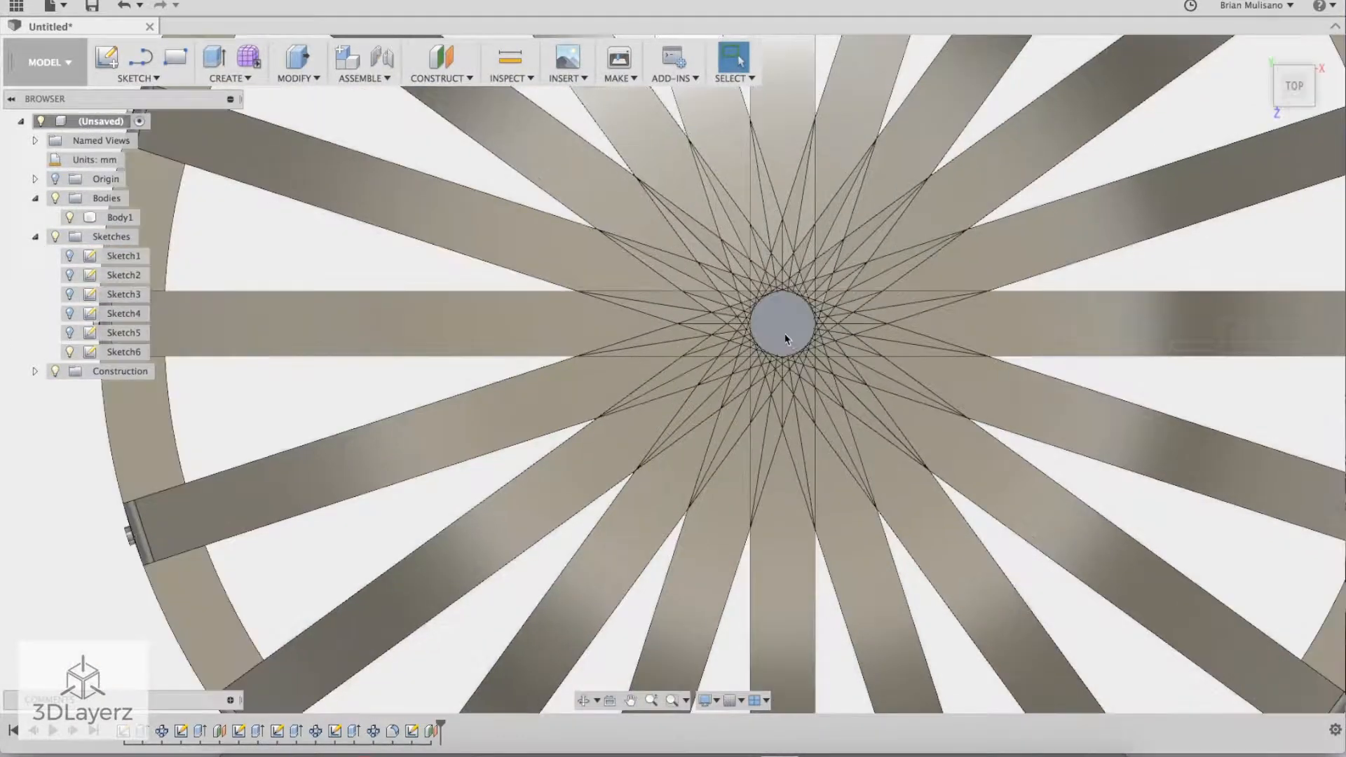
scroll(822, 320, "up", 4)
middle_click_drag(822, 320, 851, 323, "shift")
scroll(823, 326, "down", 10)
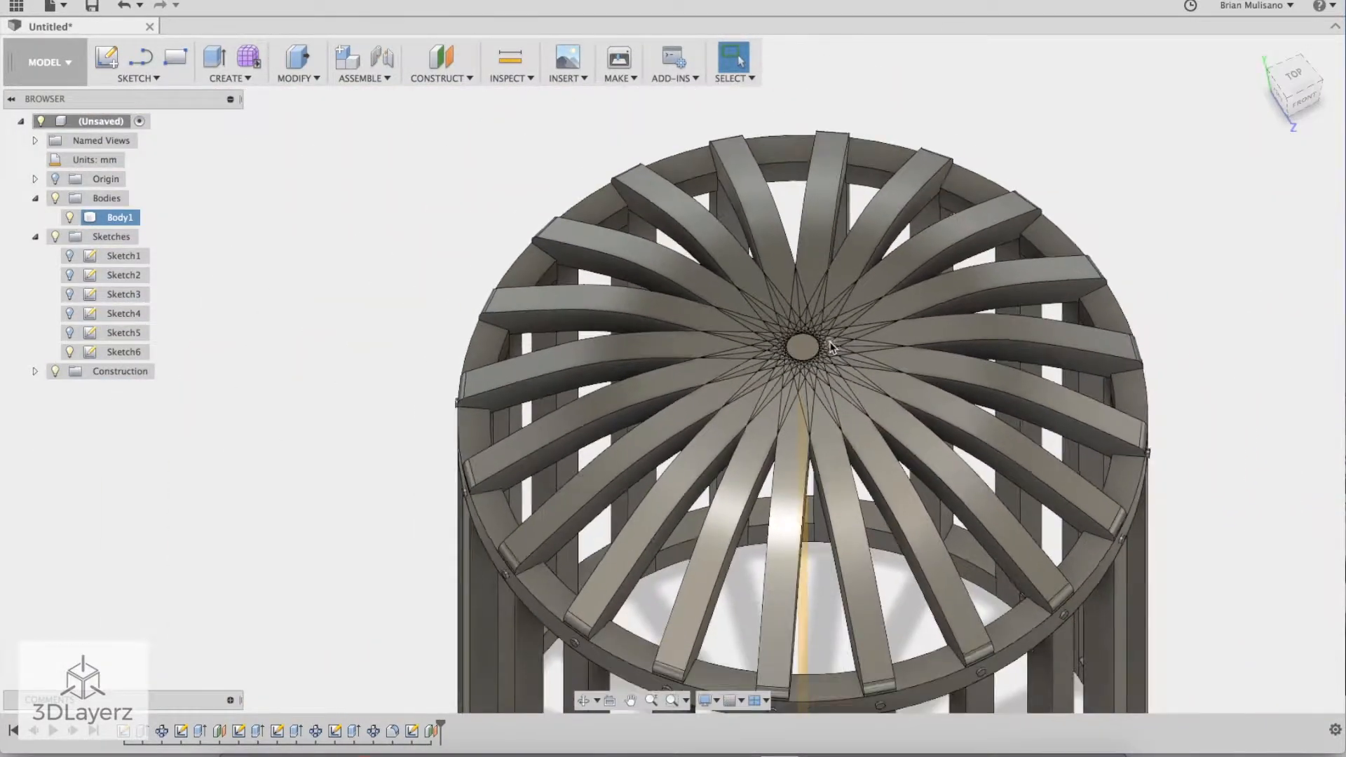
middle_click_drag(893, 481, 984, 397, "shift")
middle_click_drag(791, 572, 792, 475)
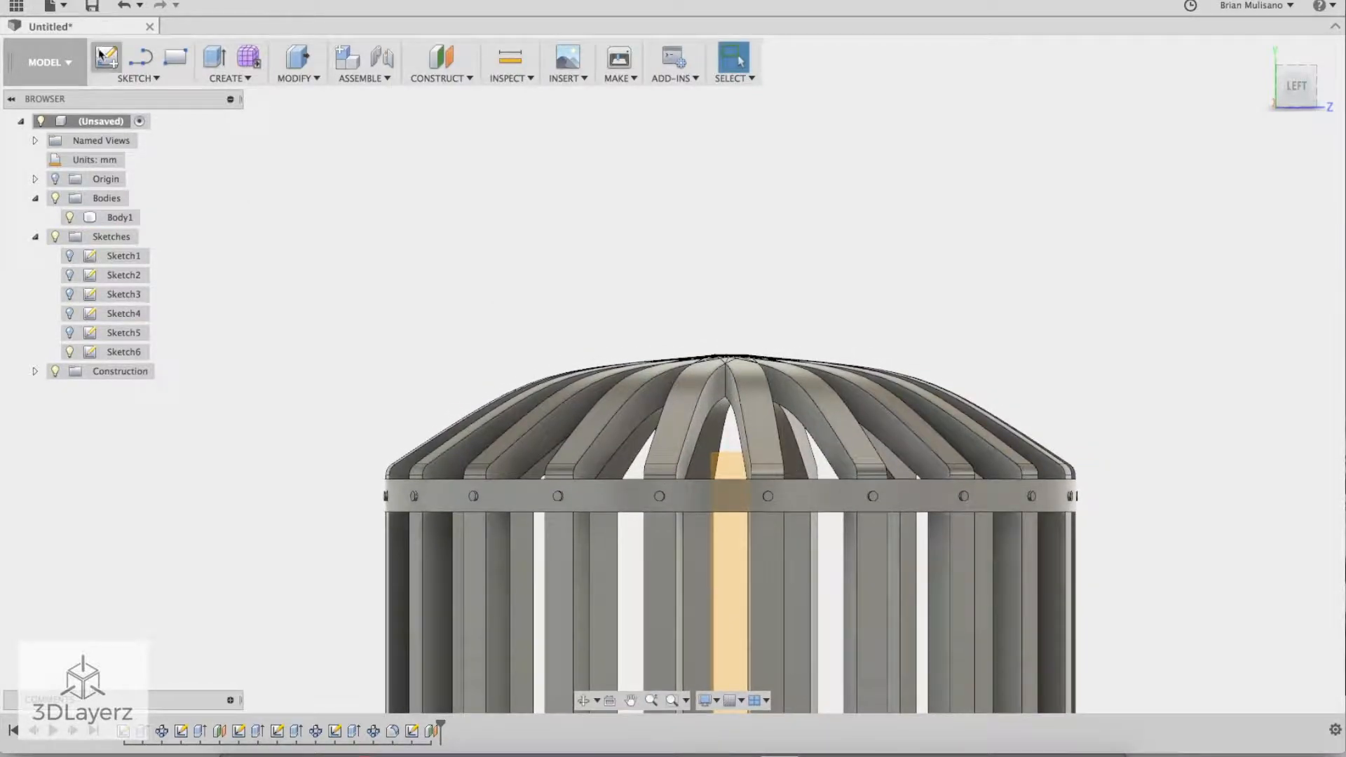
left_click(134, 79)
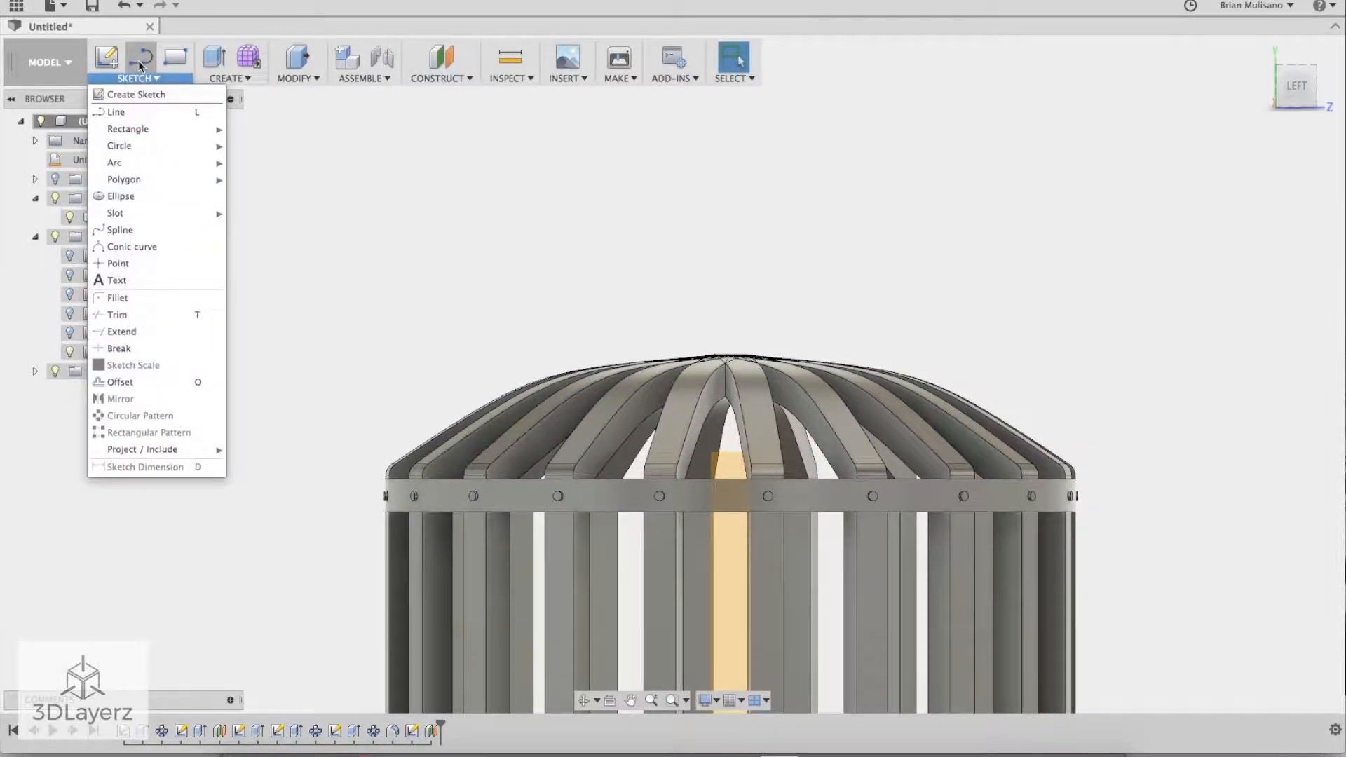
left_click(121, 230)
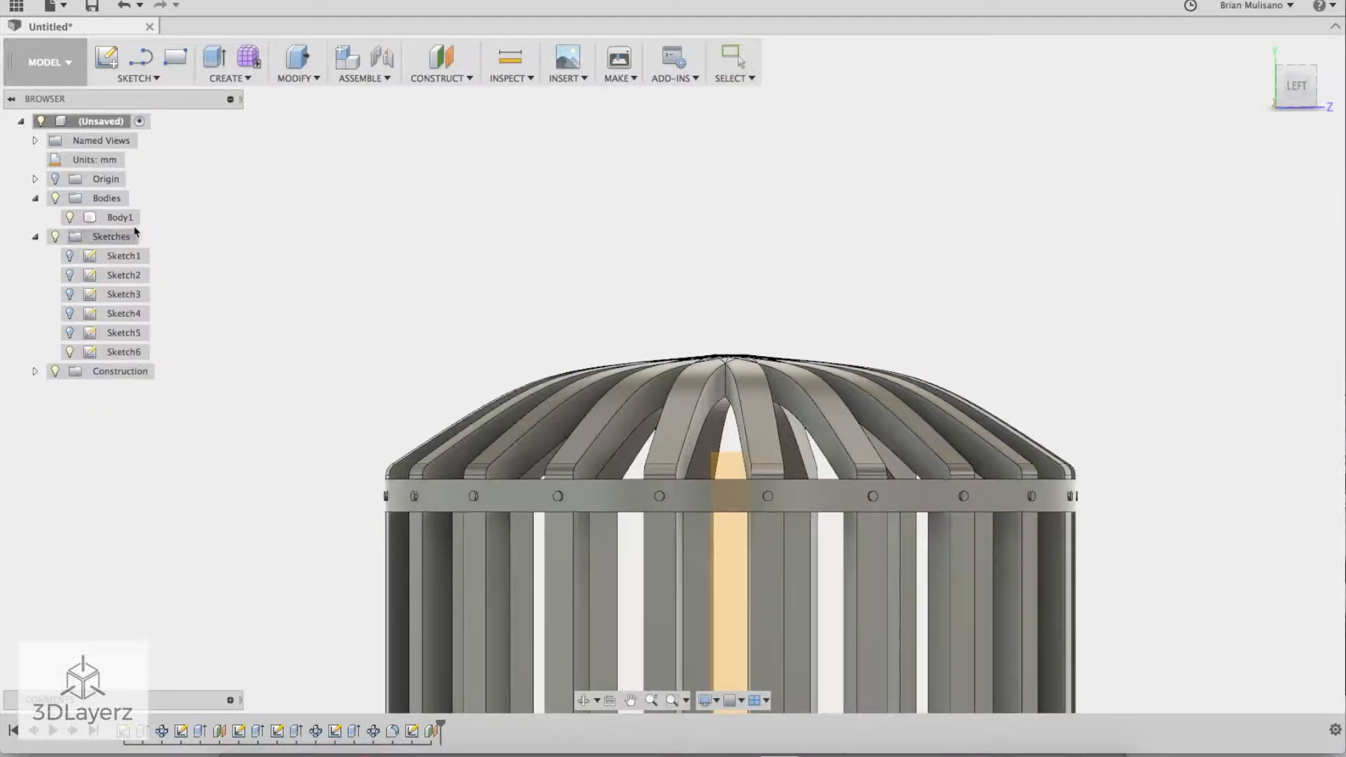
left_click(743, 536)
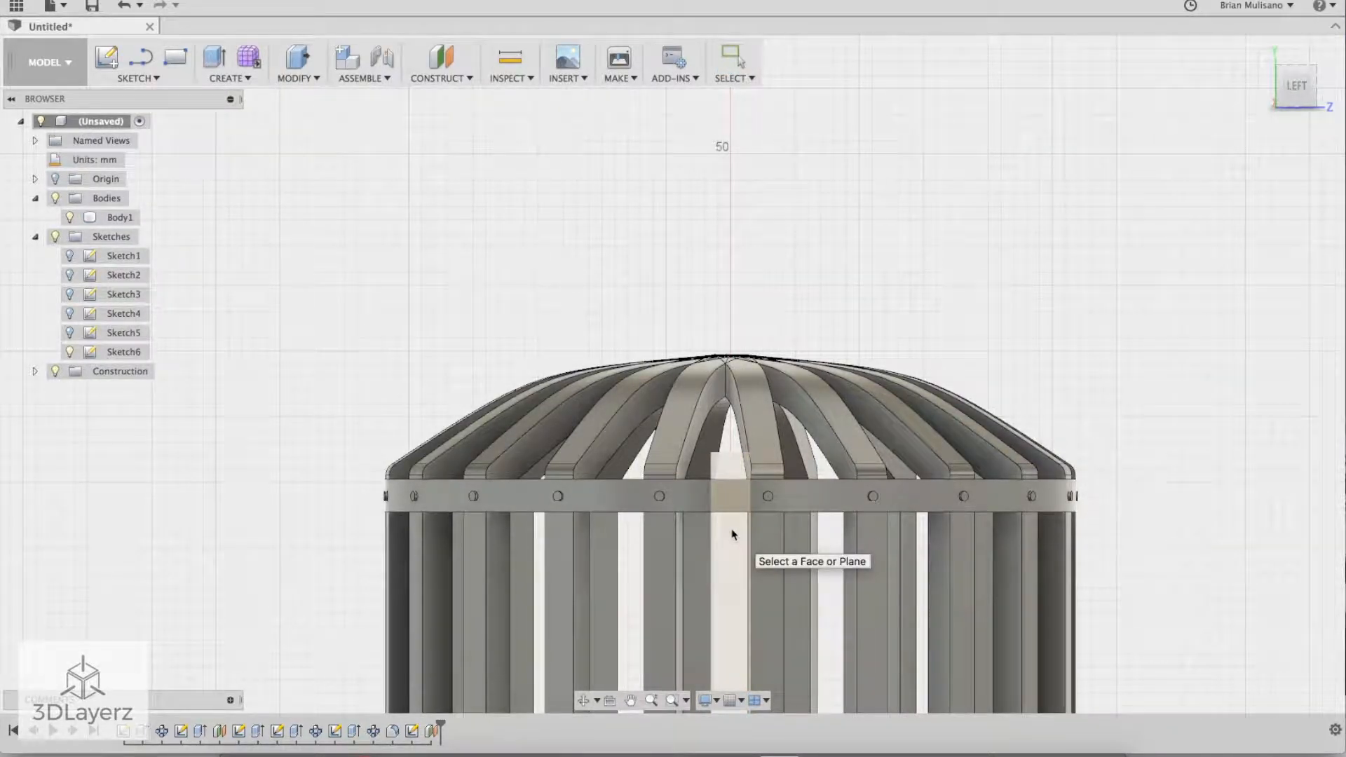
left_click(733, 535)
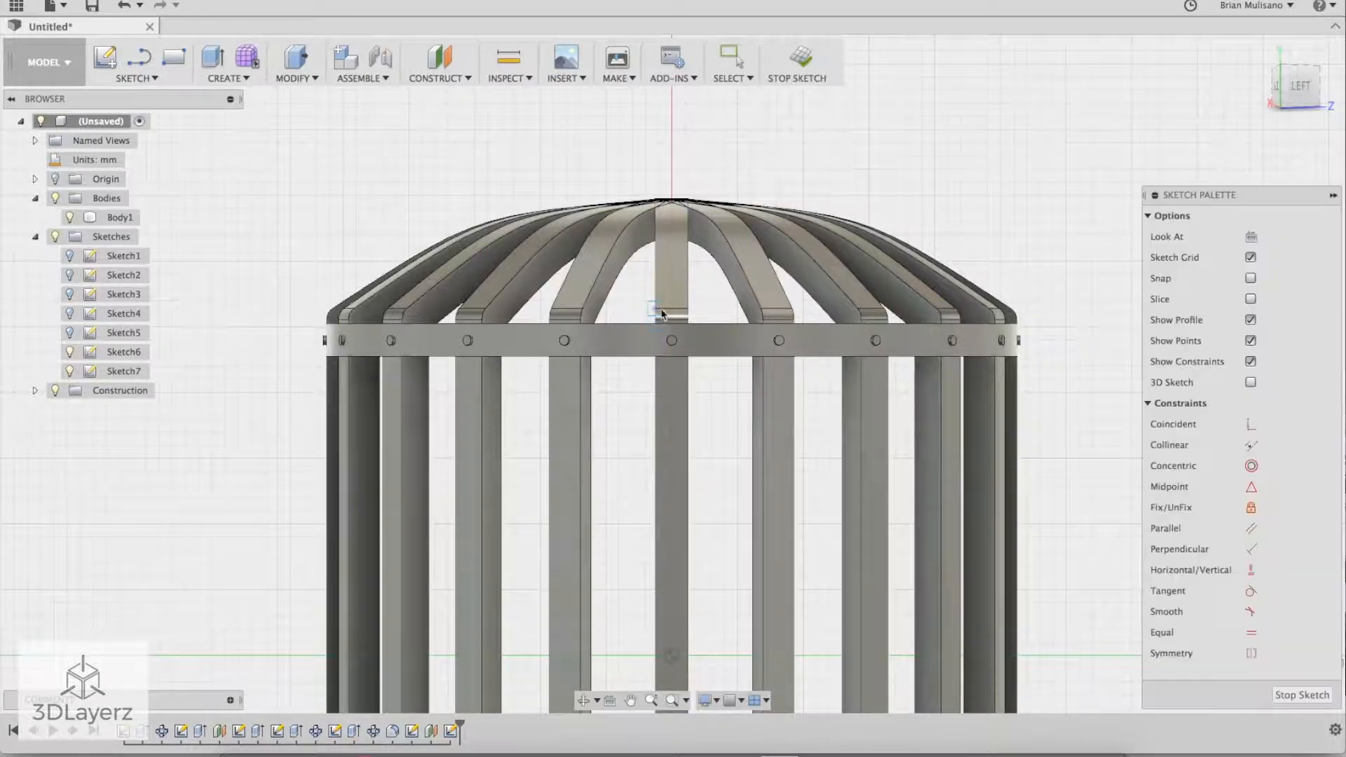
scroll(694, 390, "up", 5)
mouse_move(734, 391)
middle_mouse_down("shift")
mouse_move(713, 397)
mouse_move(725, 404)
mouse_move(727, 379)
middle_mouse_up("shift")
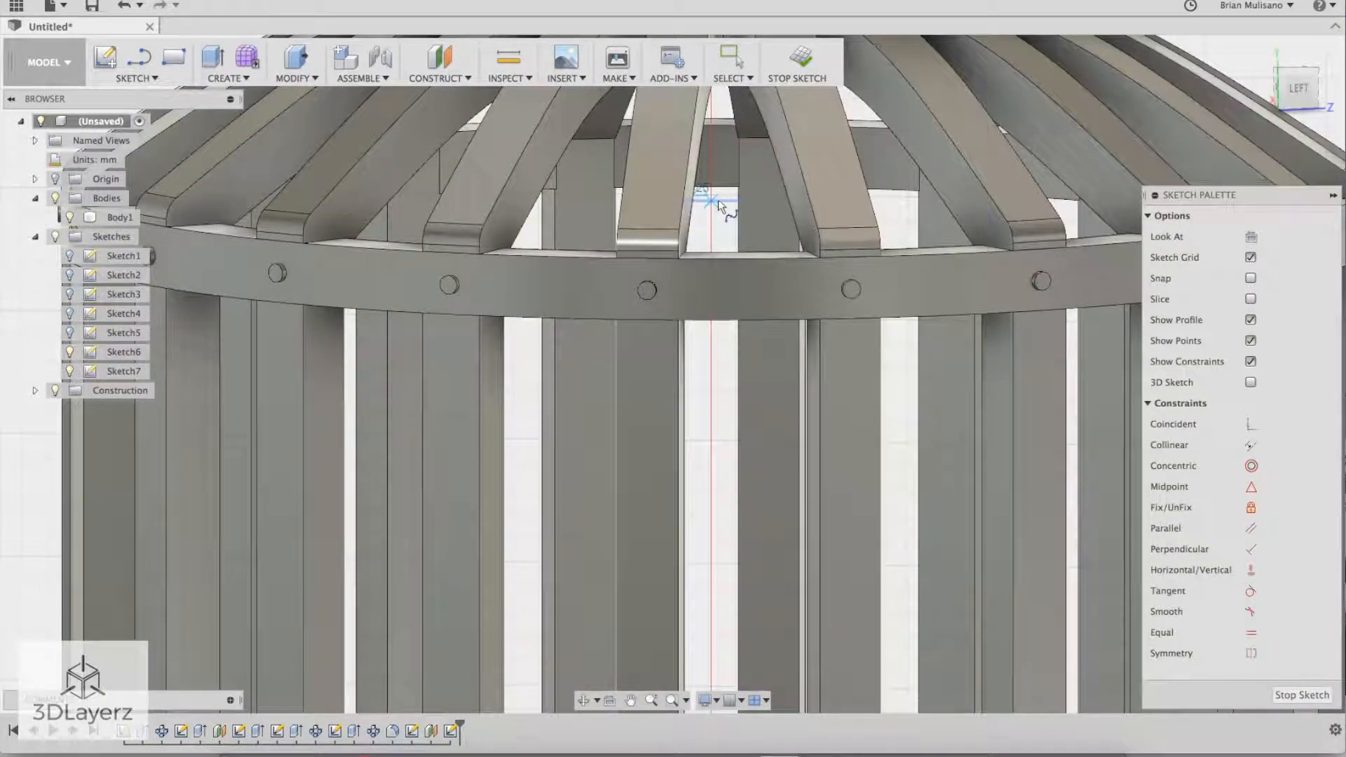
scroll(719, 203, "down", 5)
middle_click_drag(730, 330, 756, 389, "shift")
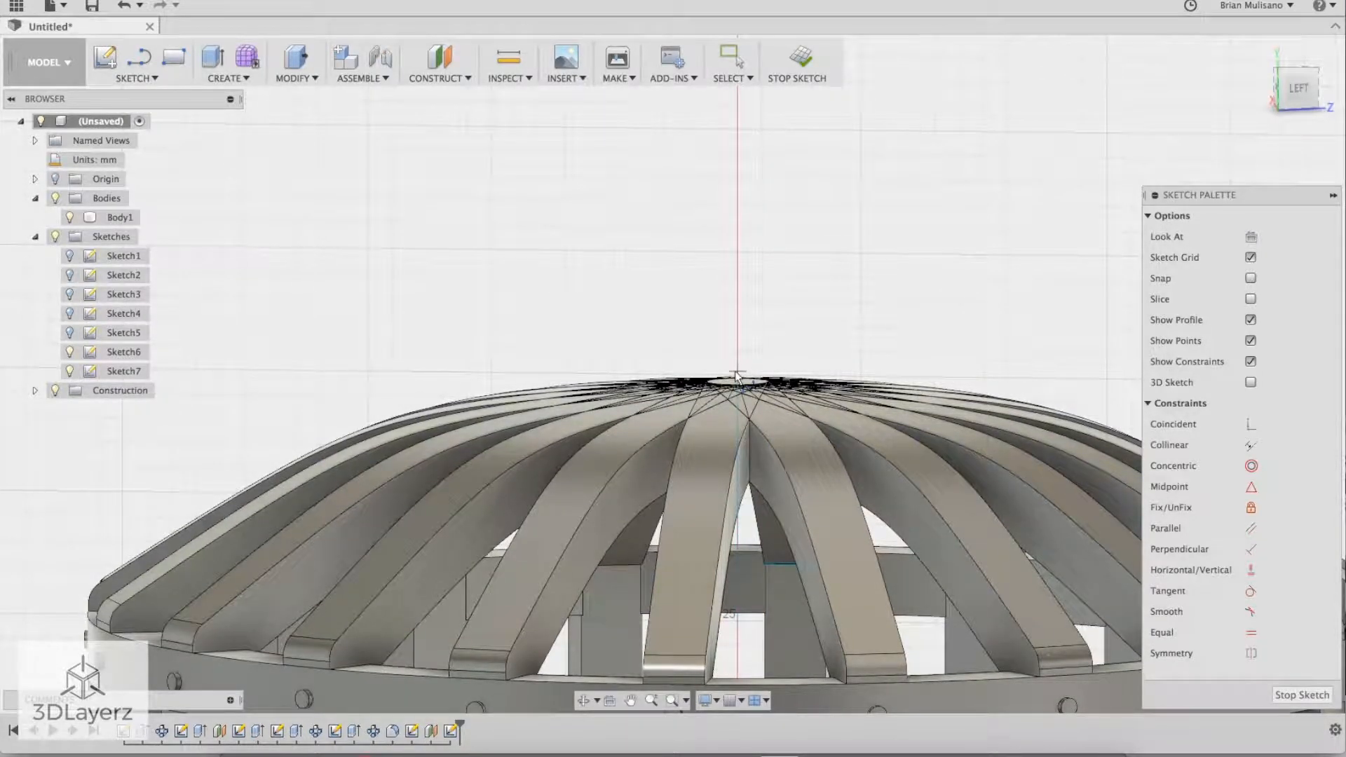
scroll(738, 375, "up", 10)
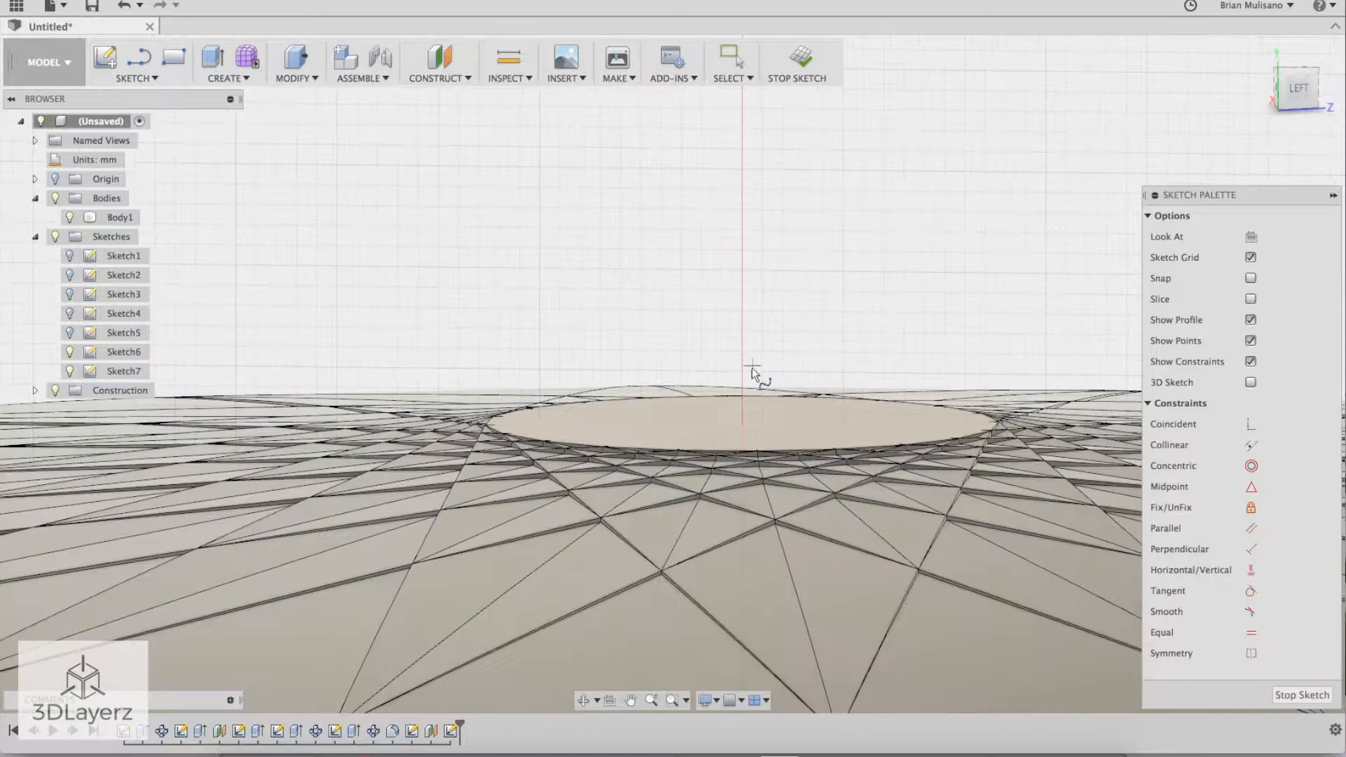
middle_click_drag(762, 400, 762, 439, "shift")
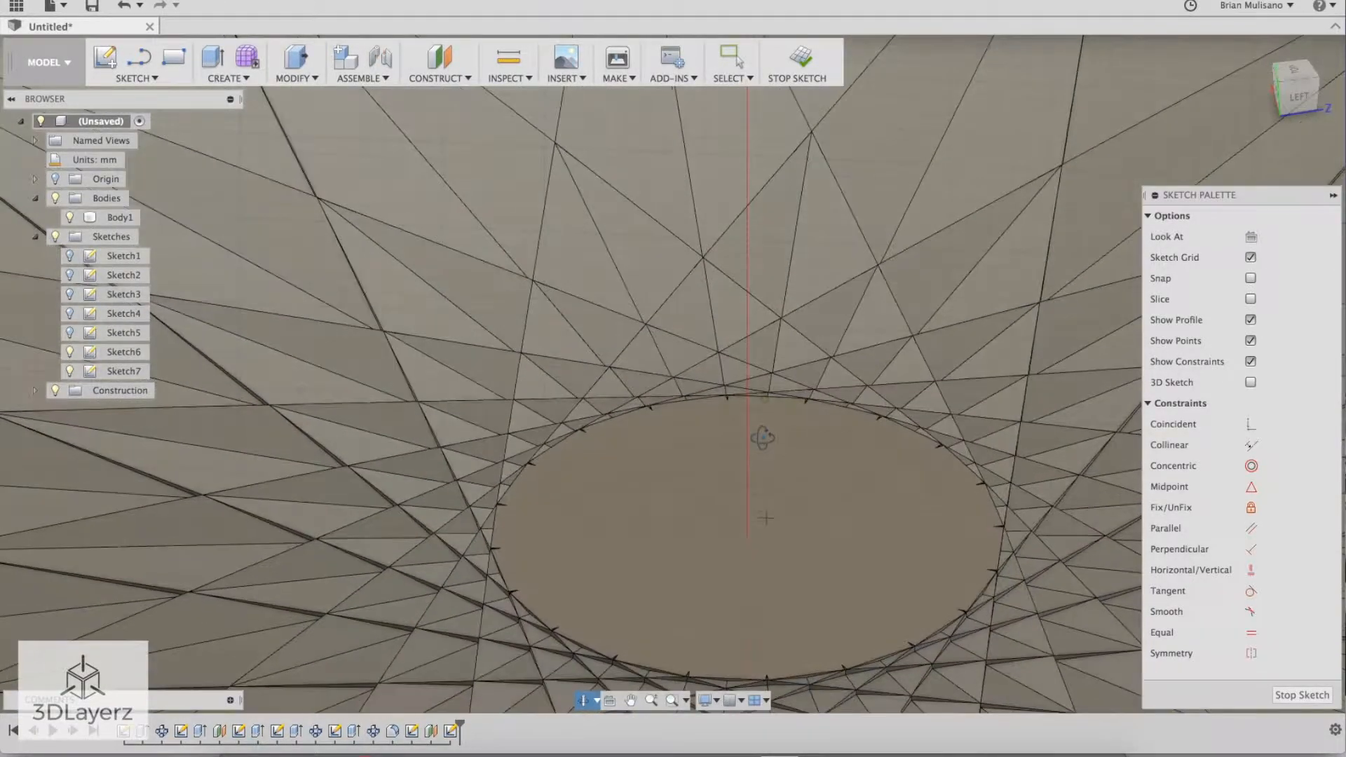
left_click(746, 530)
key("Escape")
Step: Draw a 5 mm vertical line upward from the centre of the small disc at the dome's apex
left_click(141, 64)
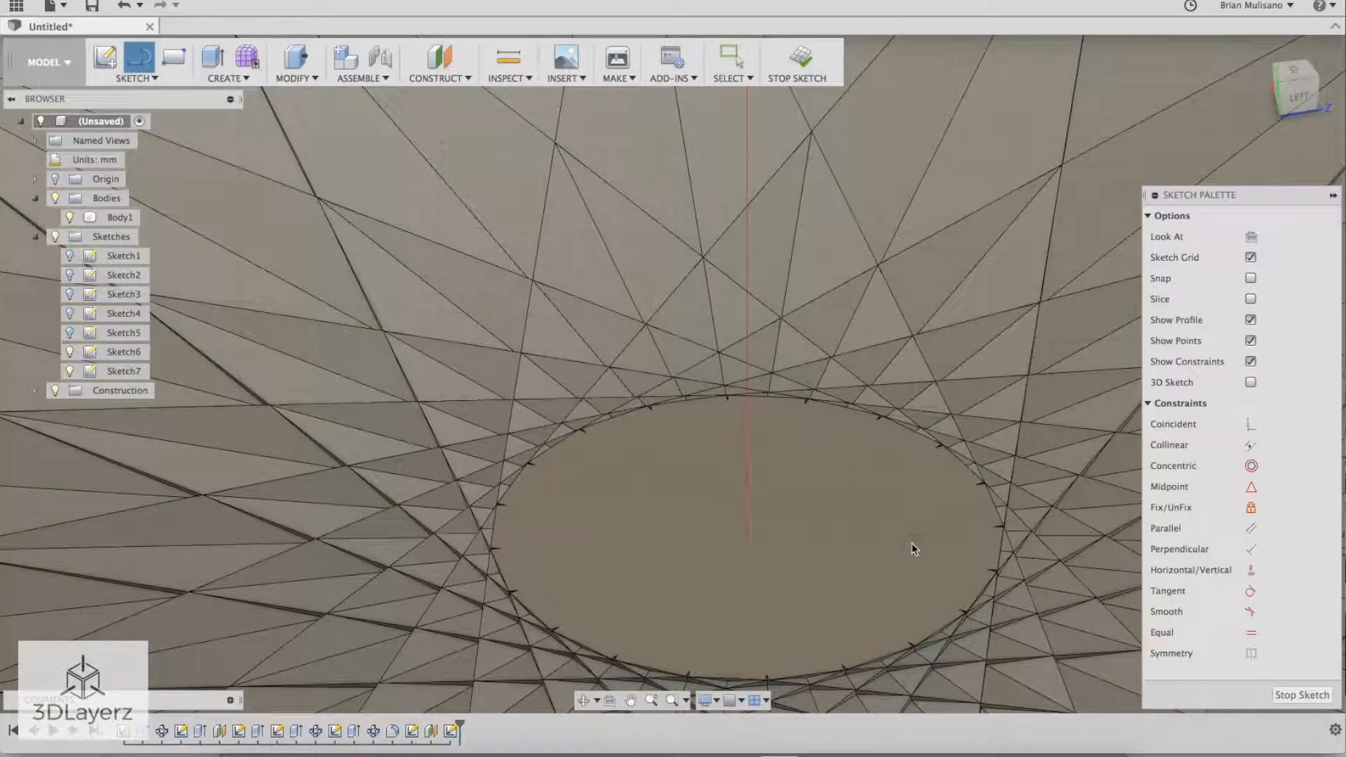
mouse_move(776, 541)
middle_mouse_down("shift")
mouse_move(760, 511)
mouse_move(673, 504)
mouse_move(670, 487)
mouse_move(671, 510)
middle_mouse_up("shift")
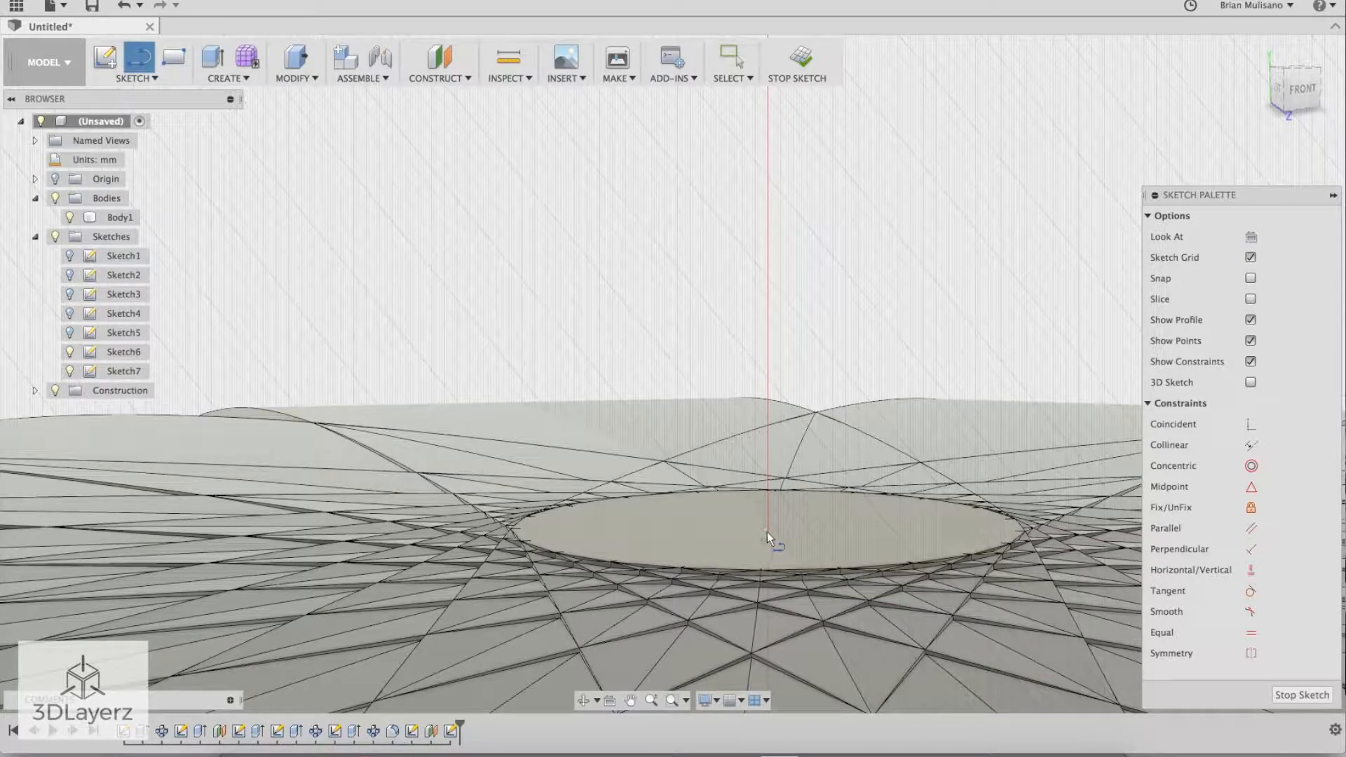
mouse_move(768, 536)
middle_mouse_down("shift")
mouse_move(818, 540)
mouse_move(673, 522)
middle_mouse_up("shift")
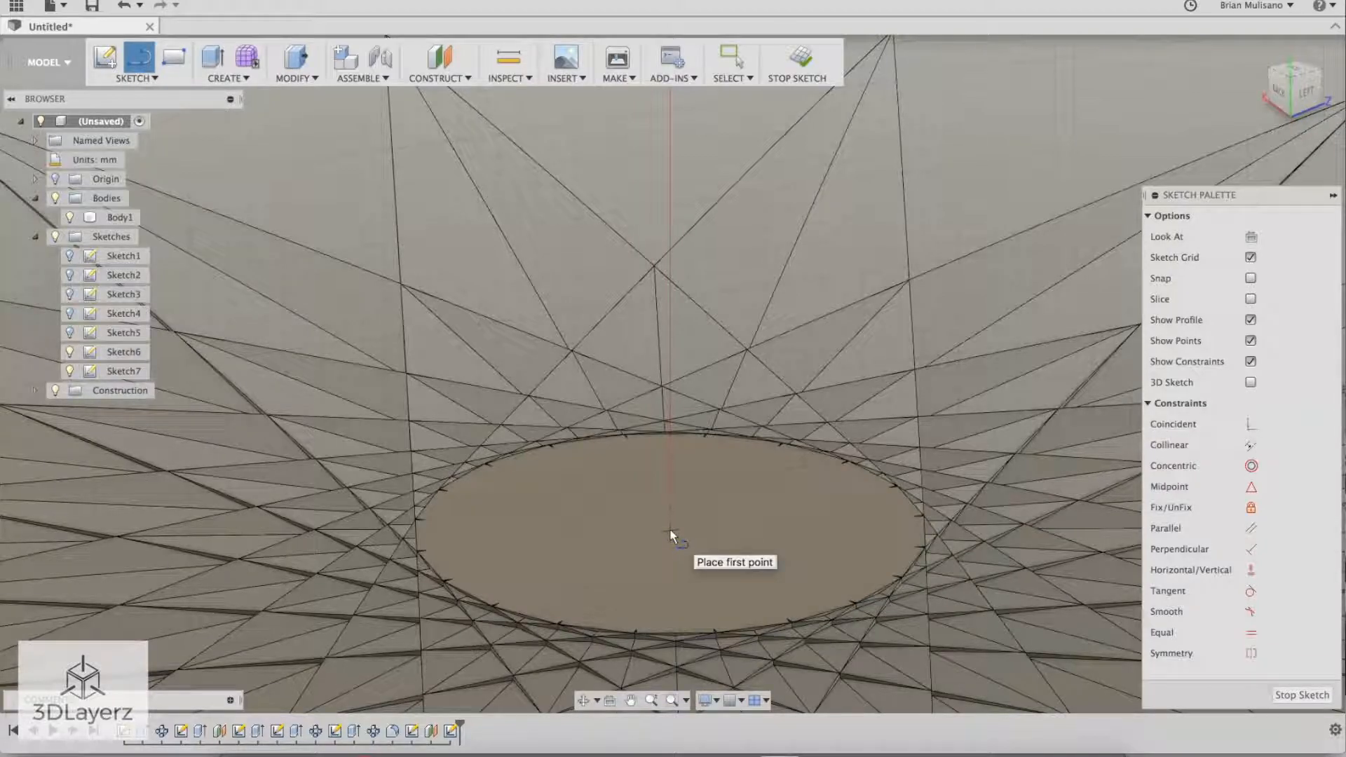
left_click(670, 283)
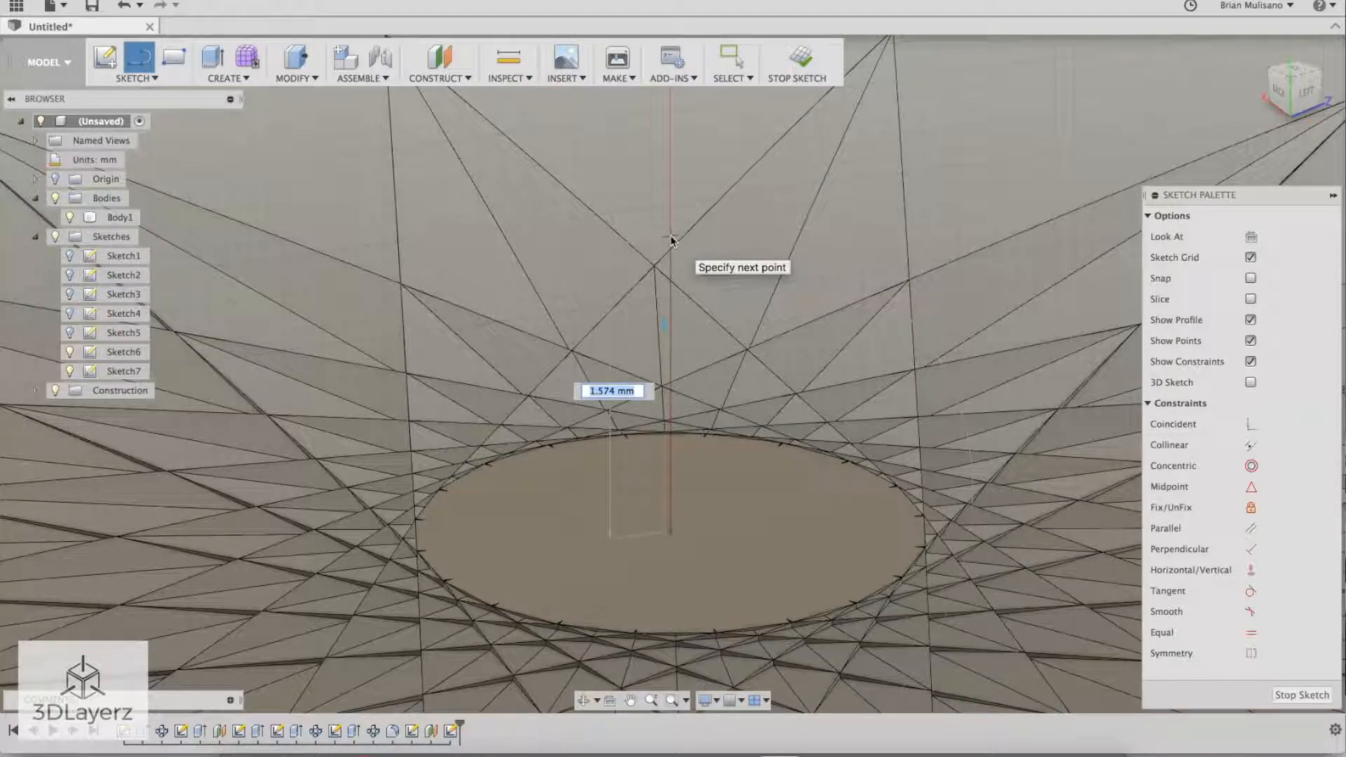
key("Return")
key("Escape")
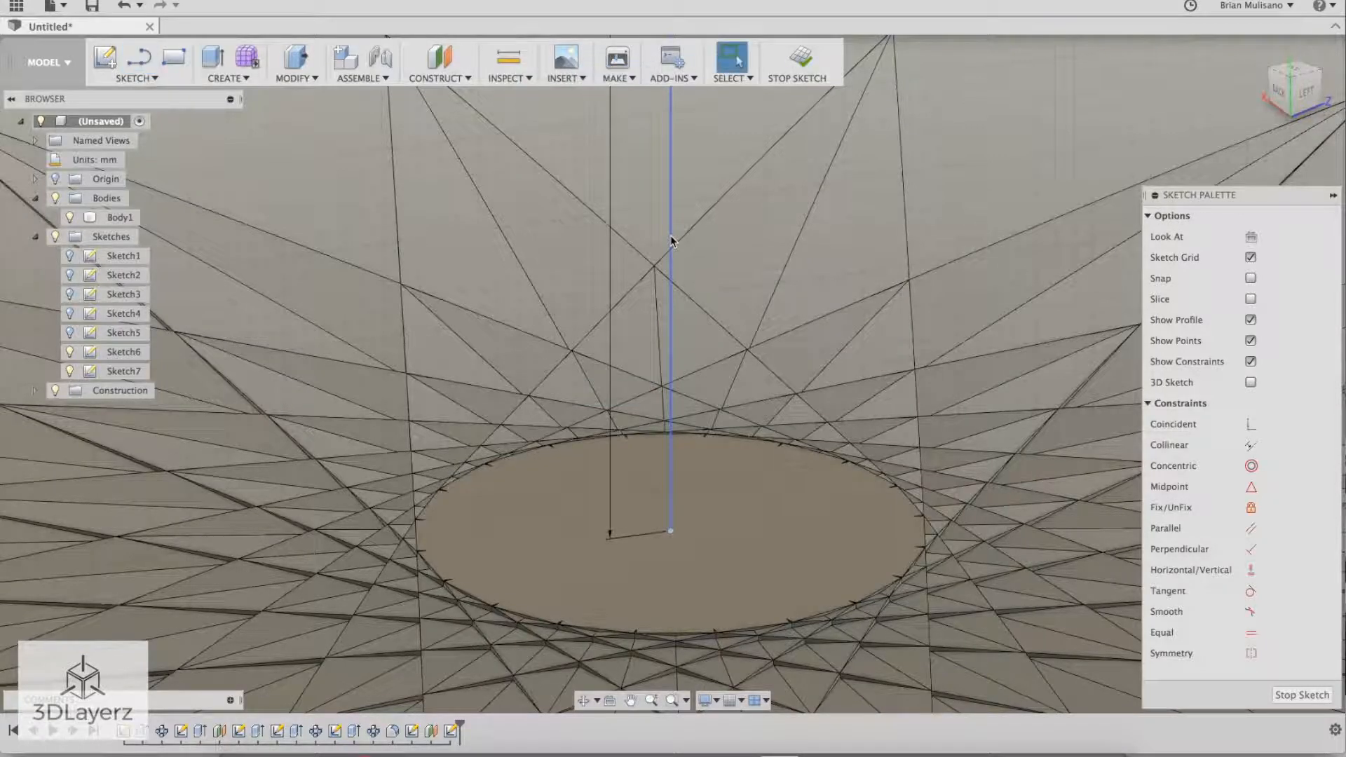
Step: Sketch a wavy fit-point spline bulging to one side of the 5 mm line, from its upper end to its lower end, closing the profile
mouse_move(672, 240)
middle_mouse_down("shift")
mouse_move(677, 310)
mouse_move(787, 385)
mouse_move(799, 348)
mouse_move(769, 355)
mouse_move(743, 317)
mouse_move(771, 392)
mouse_move(782, 384)
mouse_move(733, 384)
mouse_move(740, 350)
mouse_move(744, 458)
mouse_move(778, 571)
mouse_move(767, 535)
mouse_move(754, 541)
mouse_move(787, 461)
middle_mouse_up("shift")
scroll(796, 453, "down", 4)
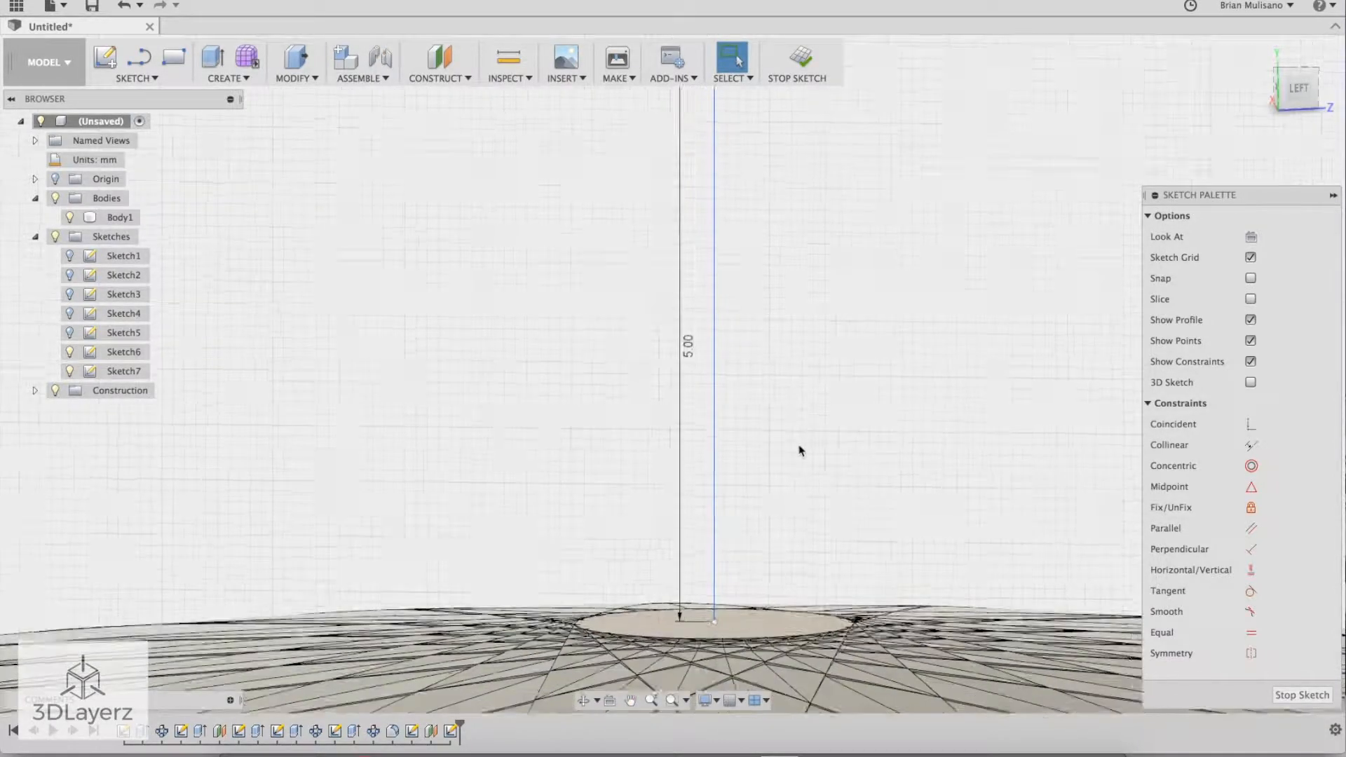
left_click(133, 77)
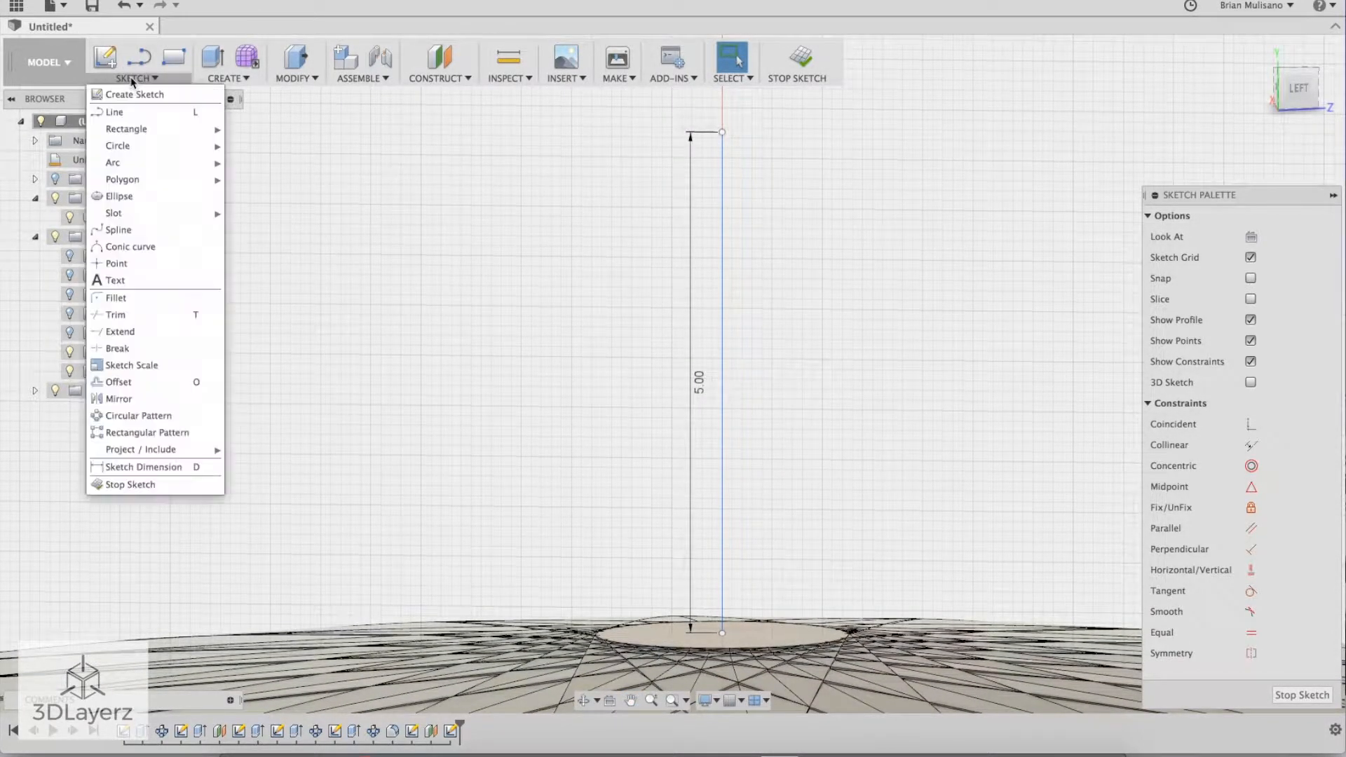
left_click(119, 230)
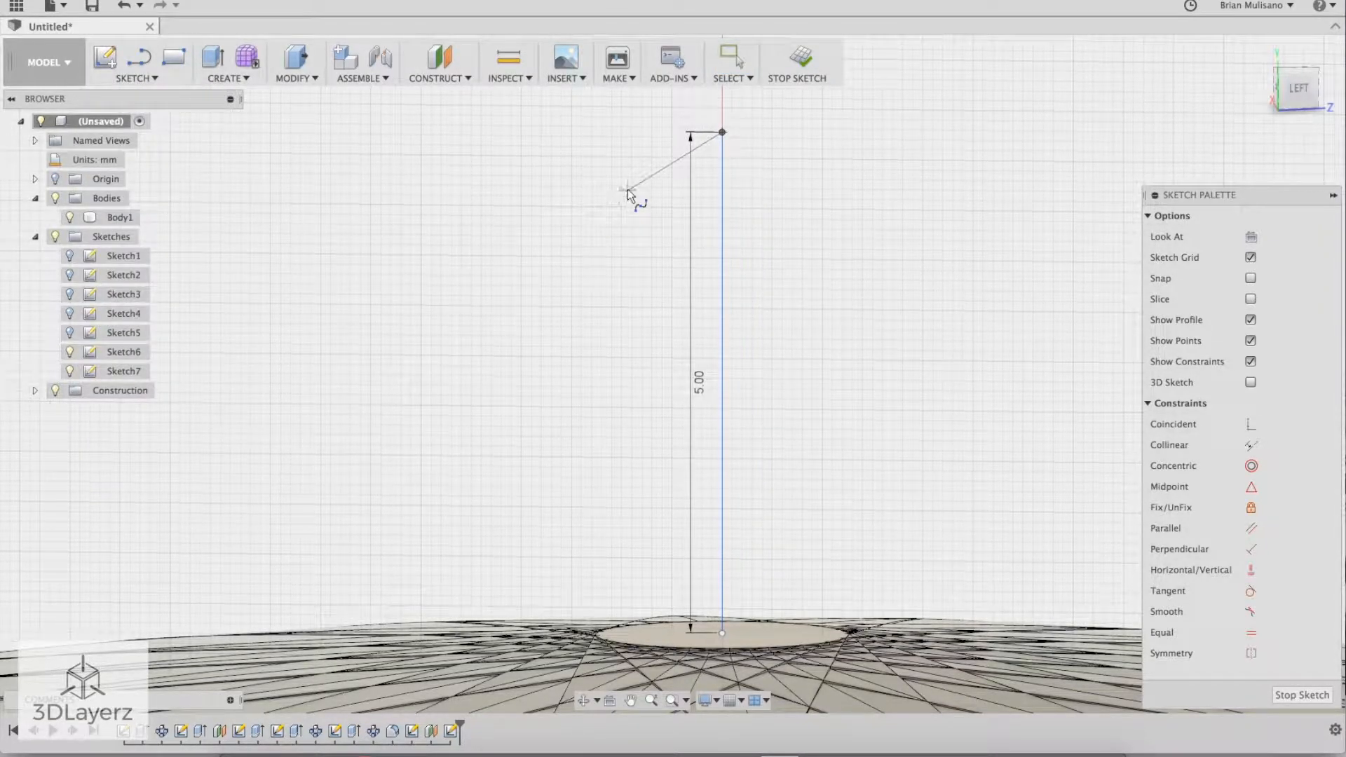
left_click(642, 171)
left_click(572, 246)
left_click(603, 326)
left_click(631, 429)
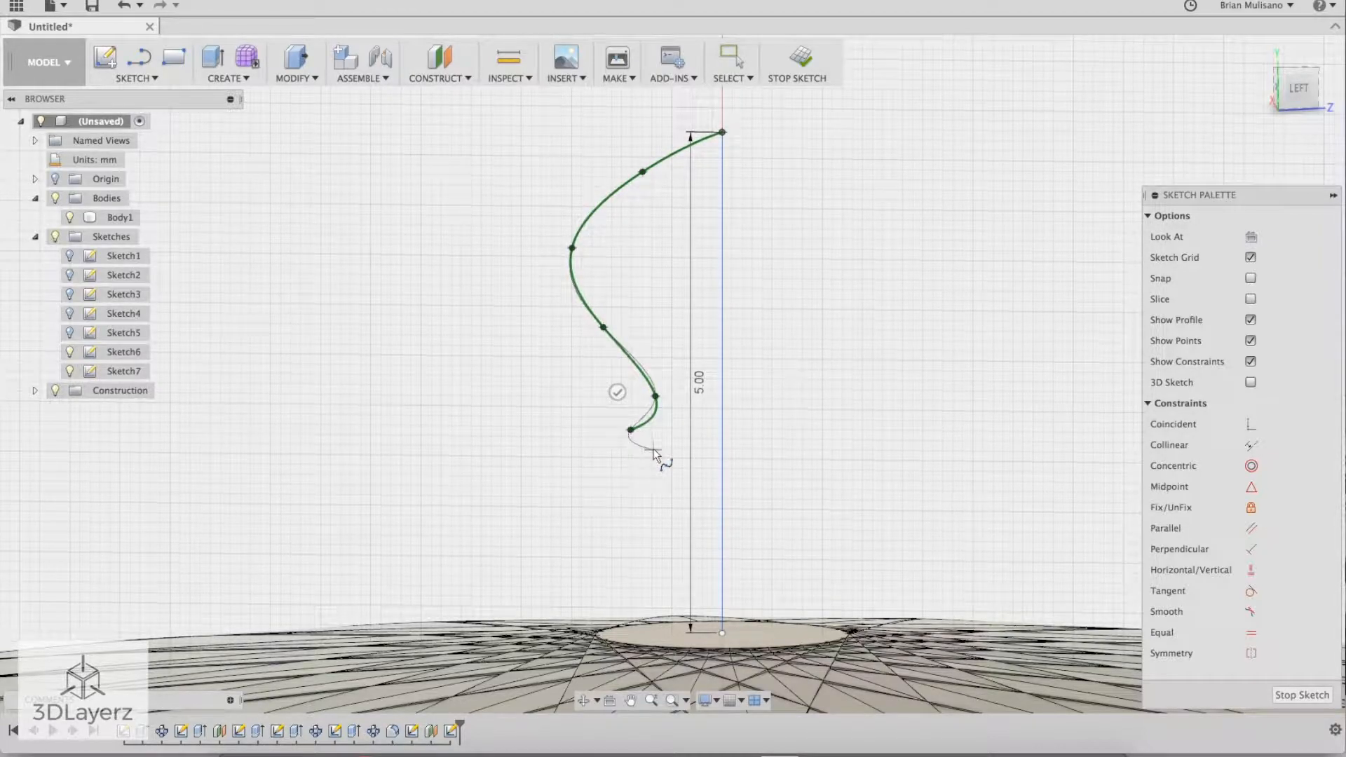
left_click(591, 505)
left_click(621, 554)
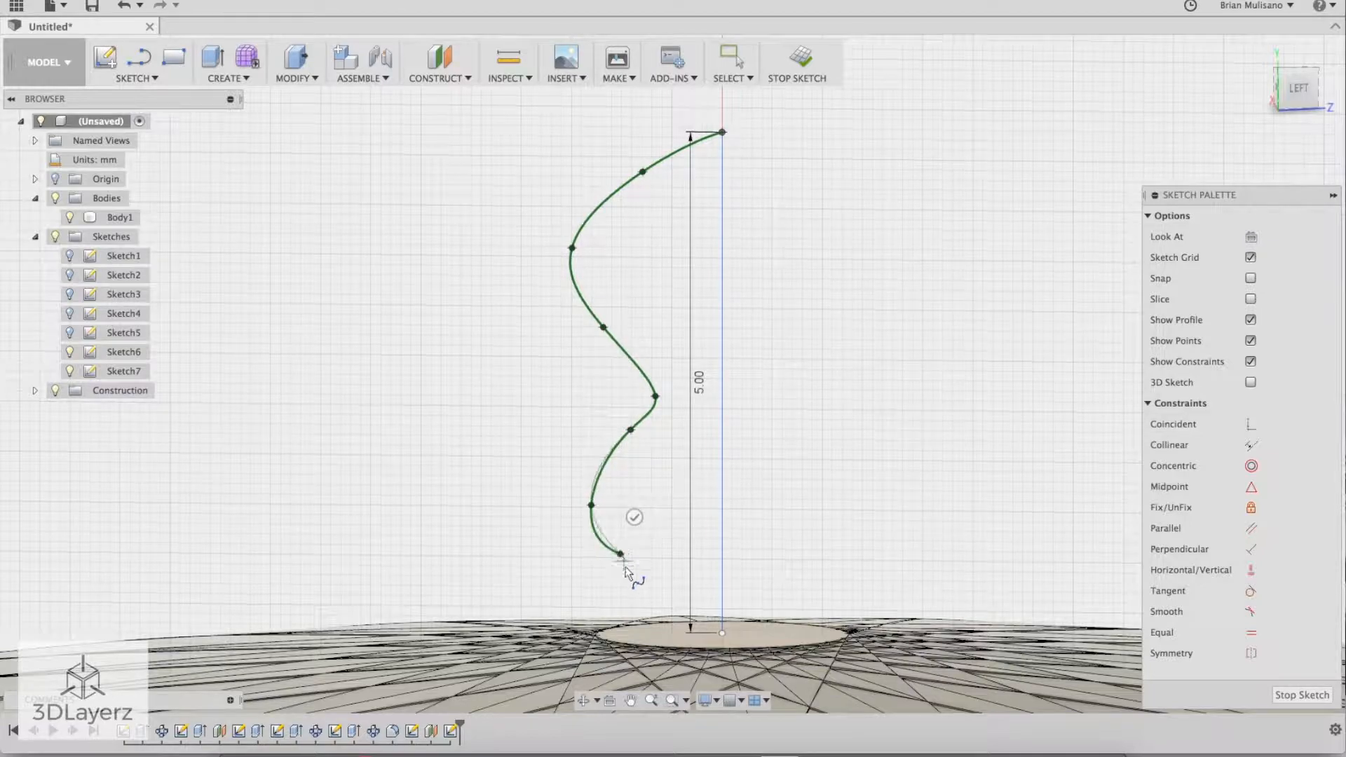
left_click(567, 636)
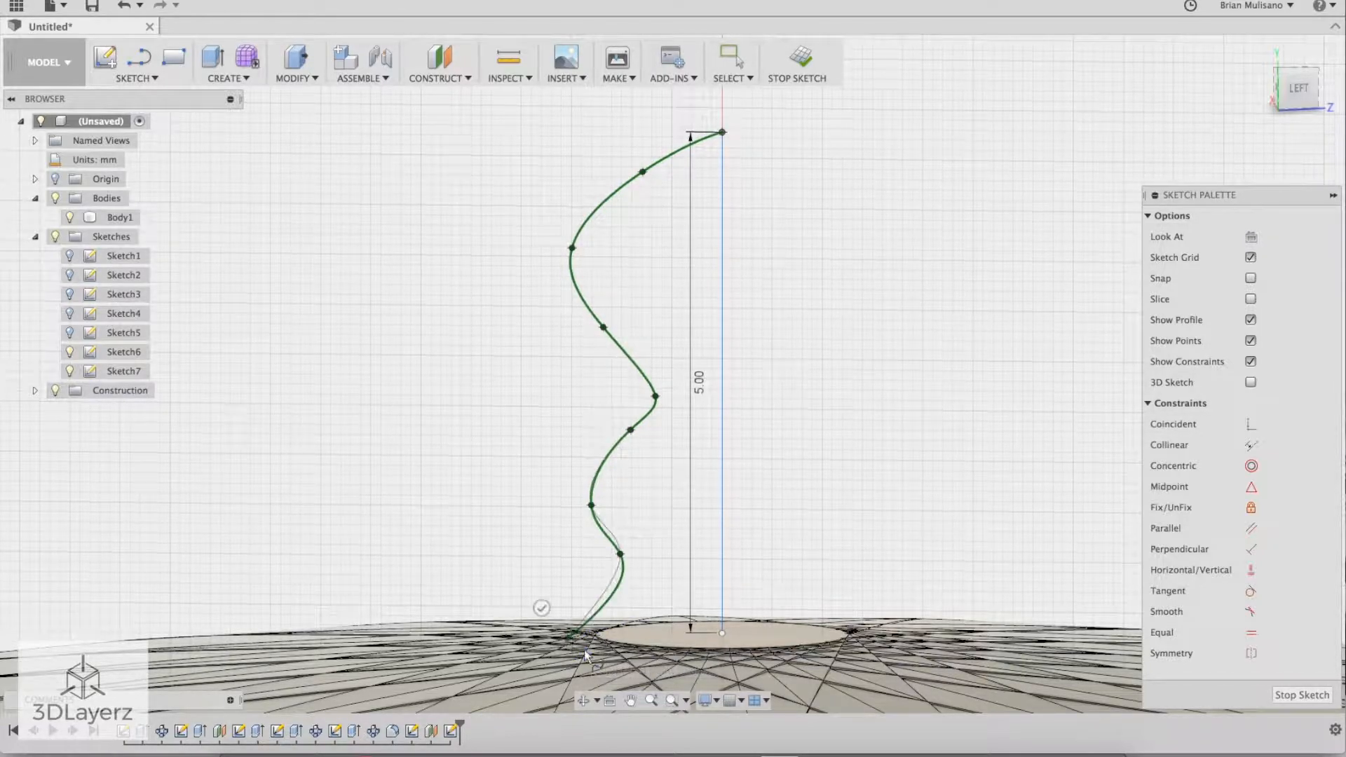
left_click(722, 634)
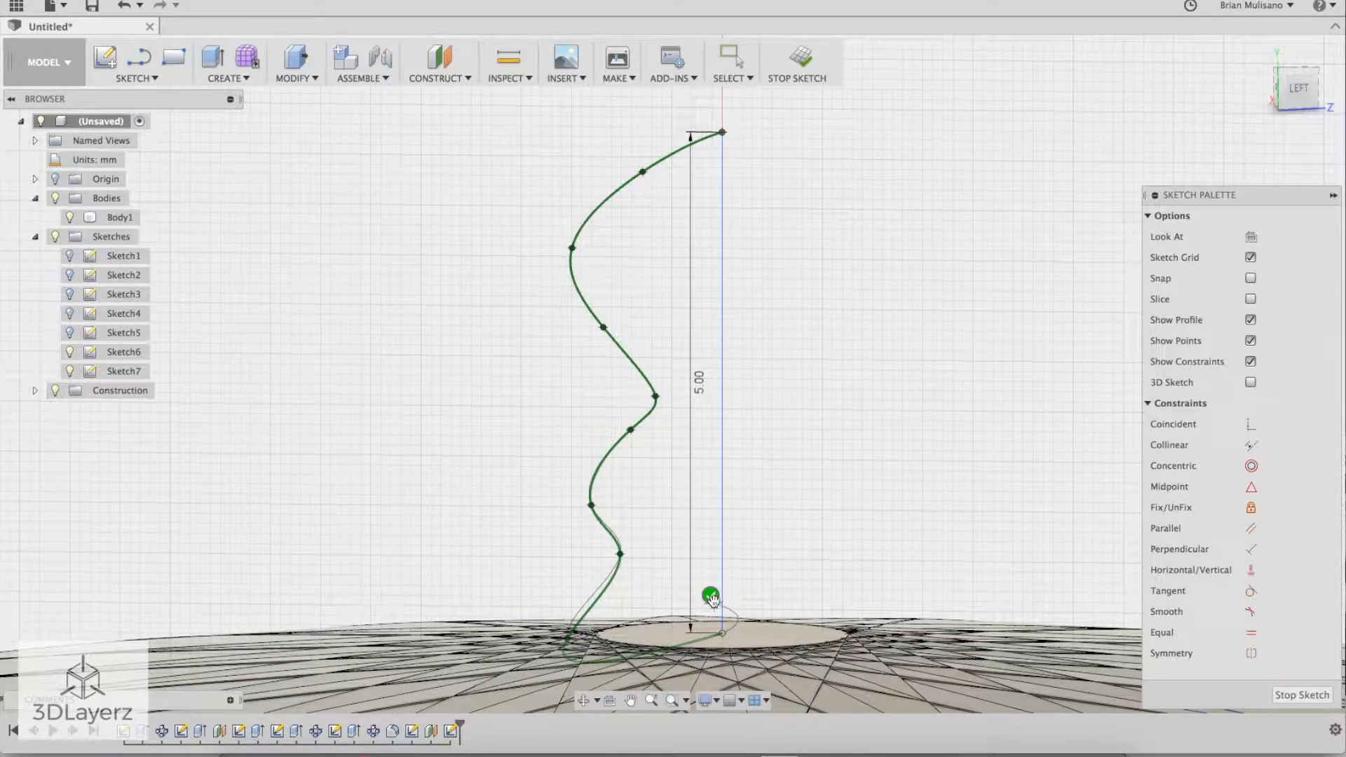
left_click(711, 597)
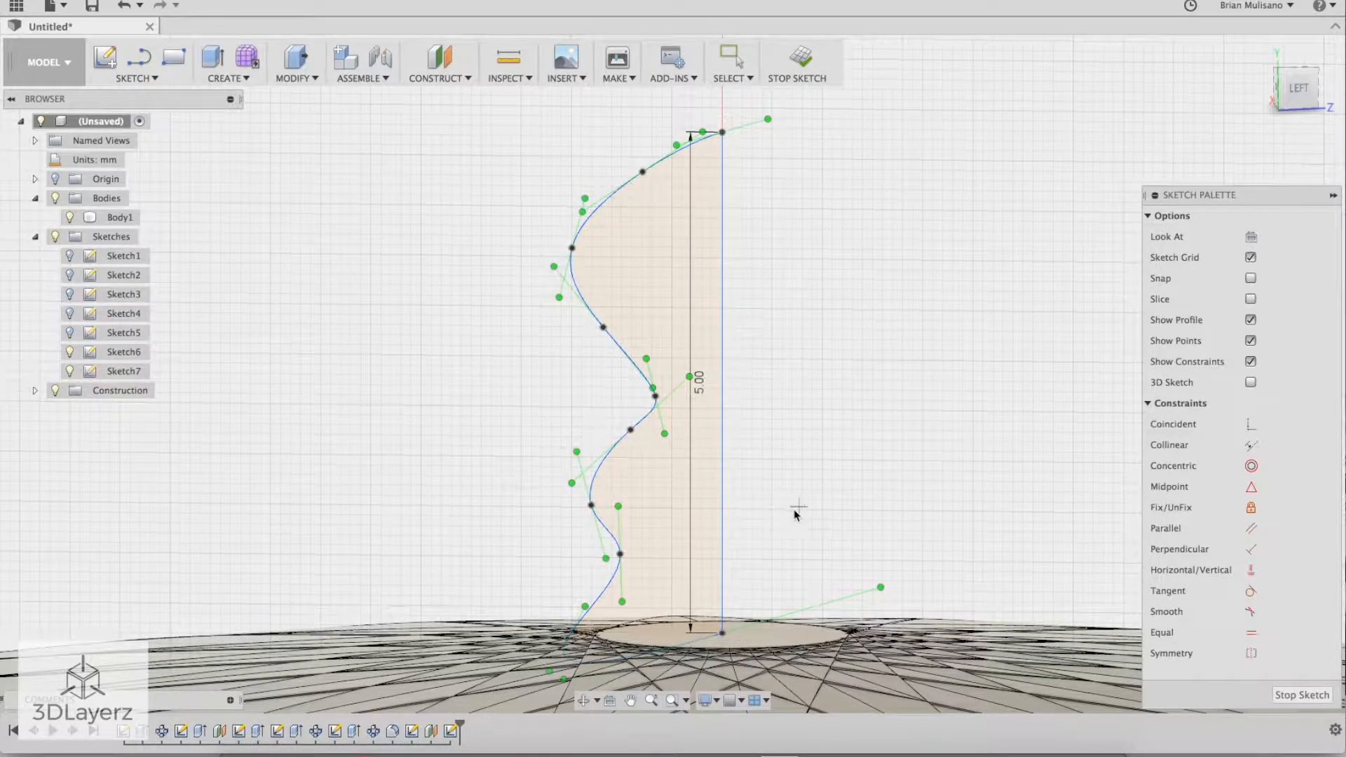
Step: Reshape the spline by moving its fit points to form a dipped top and more pronounced bulges and necks, and finish the sketch
scroll(797, 513, "down", 2)
mouse_move(825, 465)
middle_mouse_down("shift")
mouse_move(995, 465)
mouse_move(803, 438)
mouse_move(814, 466)
mouse_move(824, 429)
mouse_move(850, 420)
mouse_move(842, 435)
mouse_move(890, 442)
mouse_move(848, 465)
mouse_move(826, 461)
middle_mouse_up("shift")
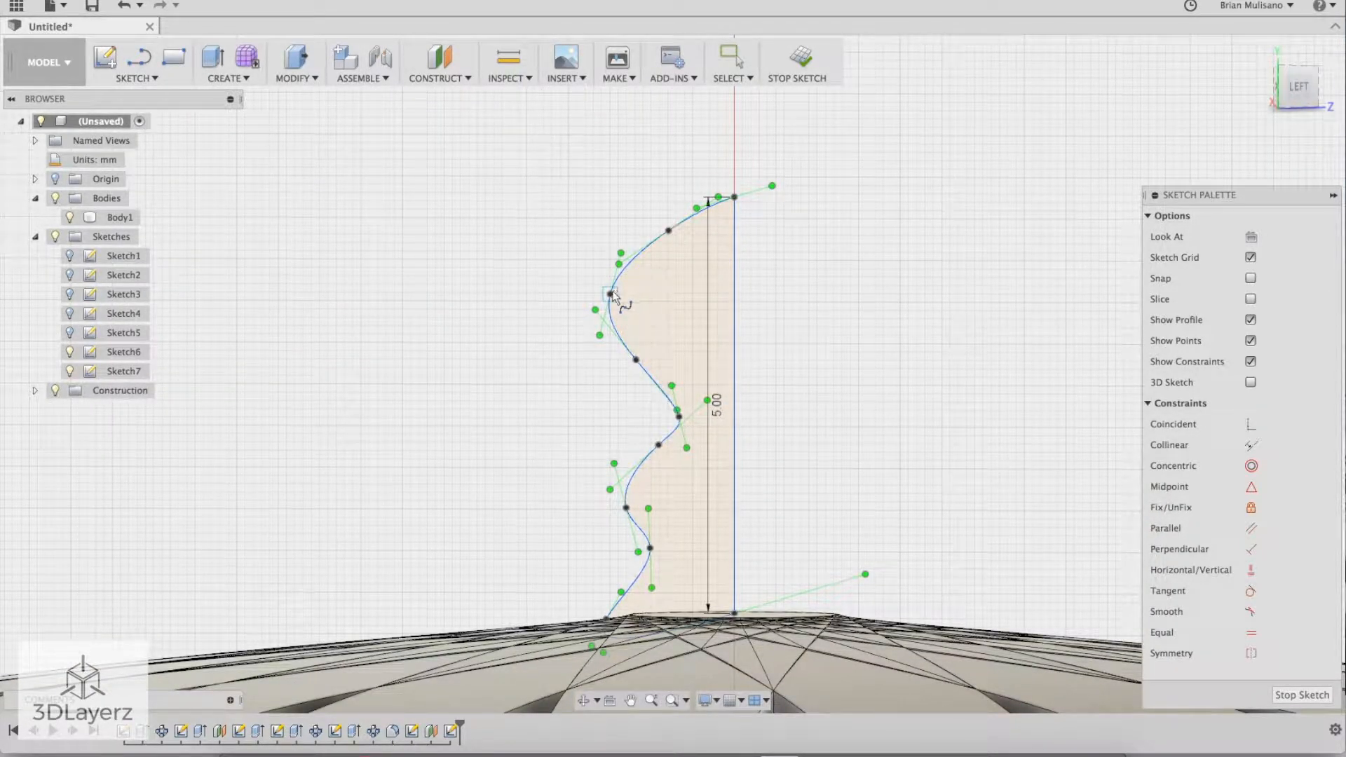
key("Escape")
mouse_move(610, 295)
left_mouse_down()
mouse_move(708, 315)
mouse_move(621, 303)
mouse_move(621, 261)
left_mouse_up()
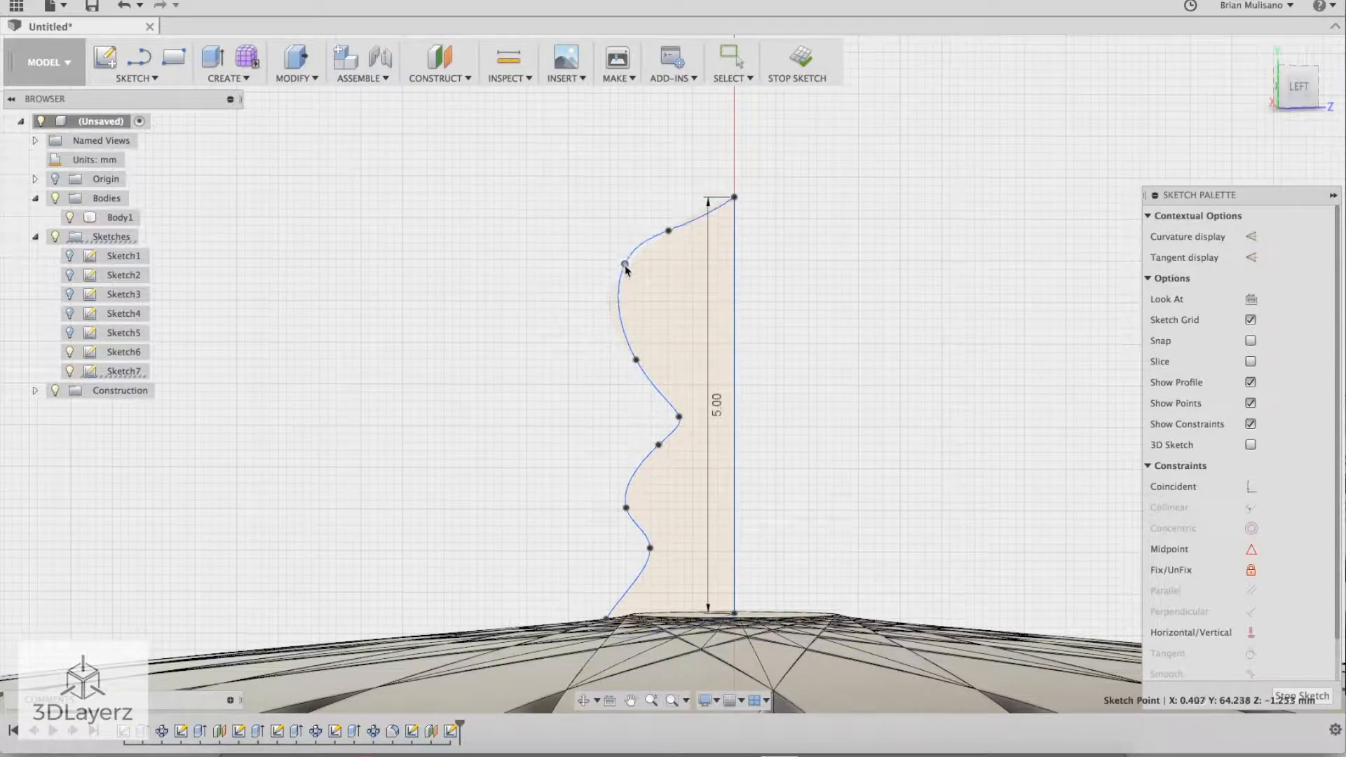
mouse_move(633, 278)
left_mouse_down()
mouse_move(647, 283)
mouse_move(625, 268)
mouse_move(636, 227)
left_mouse_up()
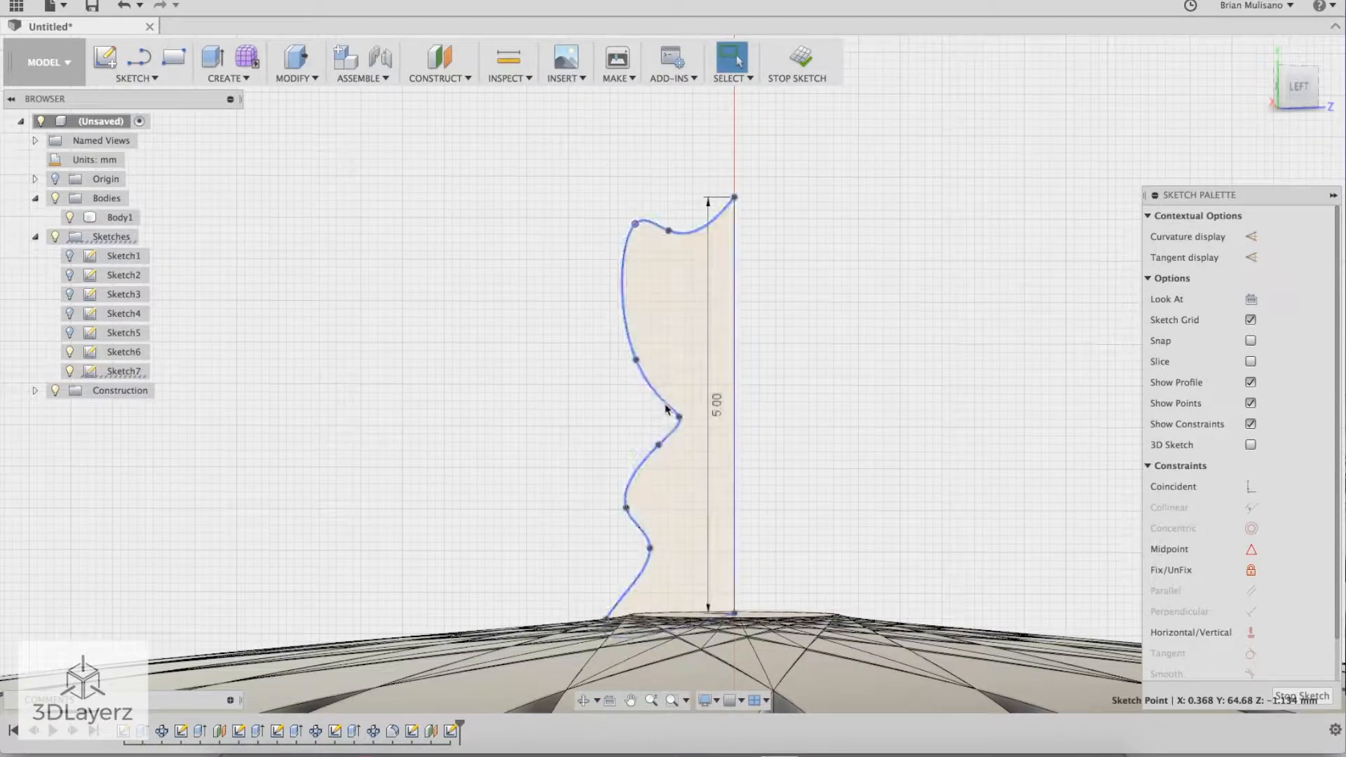
left_click_drag(641, 367, 662, 364)
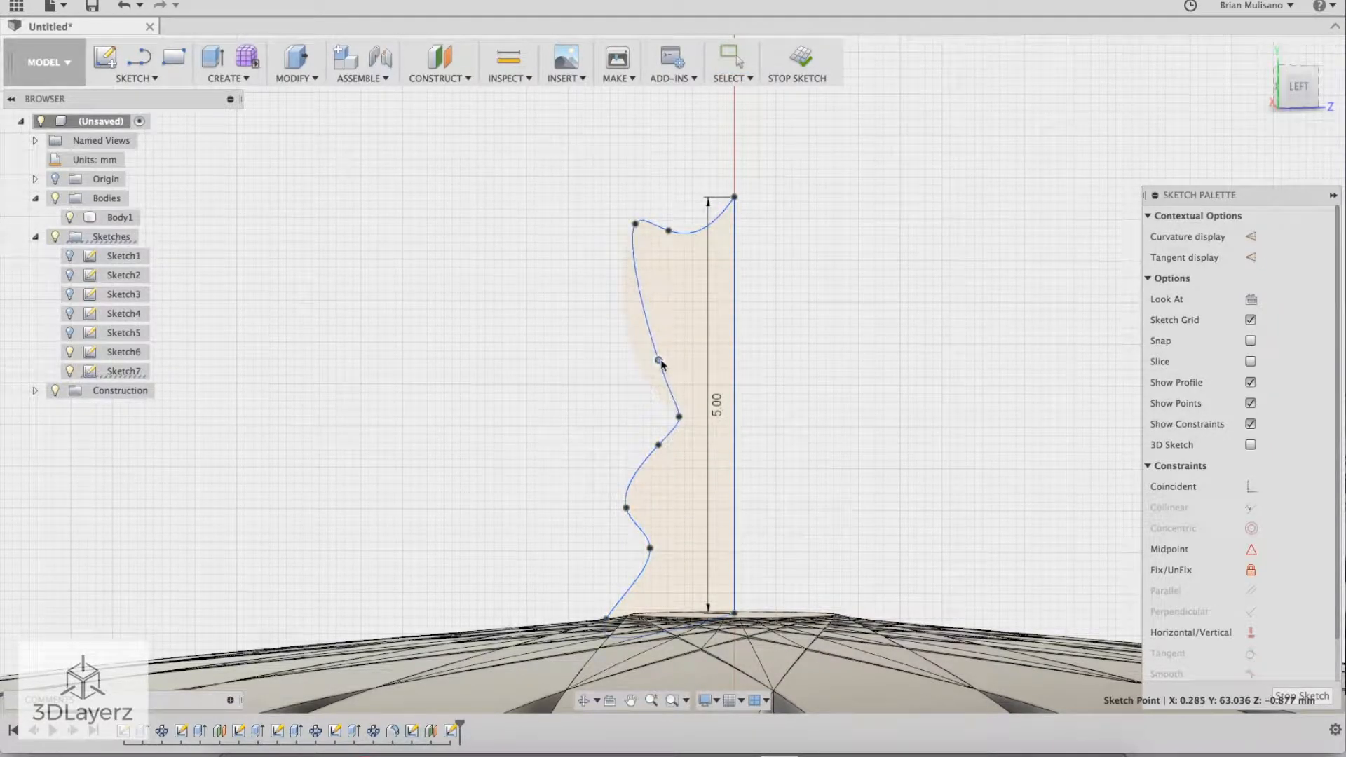
mouse_move(679, 416)
left_mouse_down()
mouse_move(683, 397)
mouse_move(708, 392)
mouse_move(671, 402)
left_mouse_up()
left_click_drag(628, 509, 655, 563)
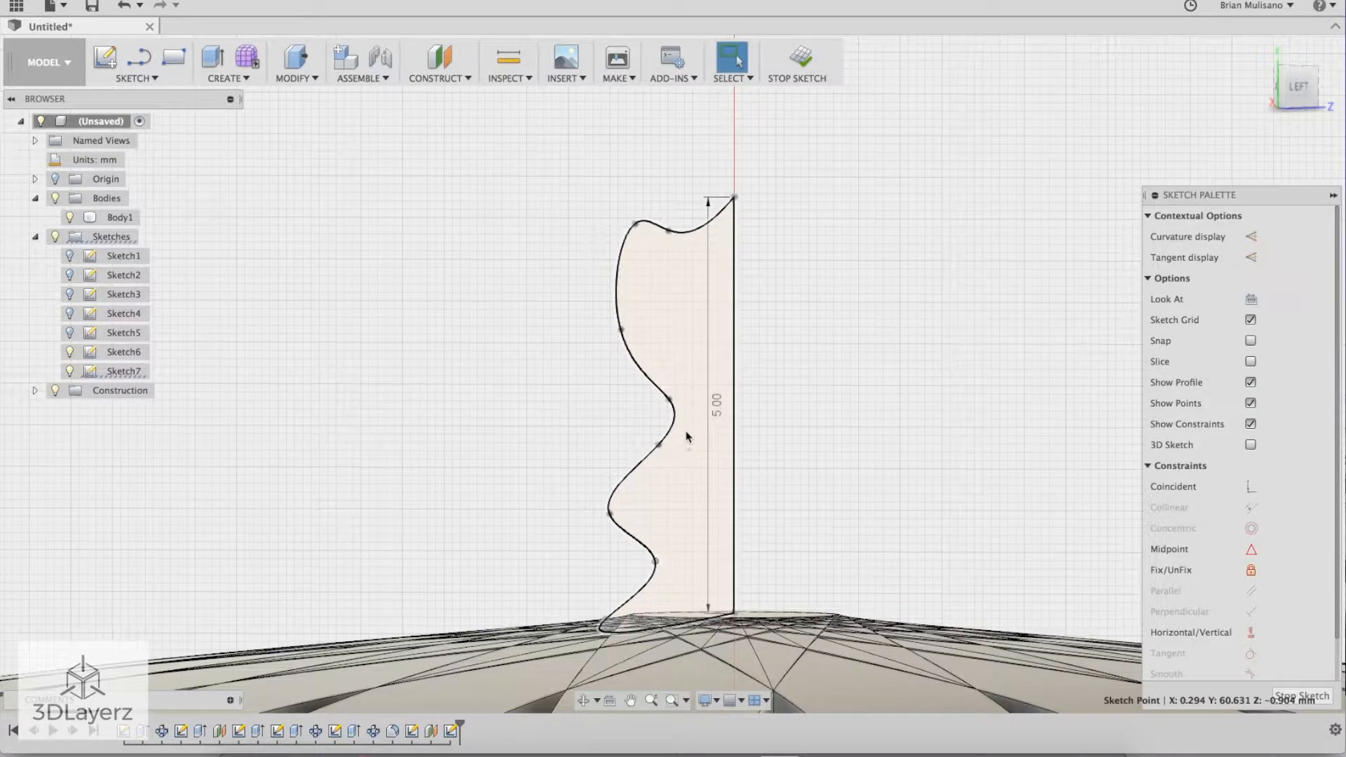
left_click(1301, 698)
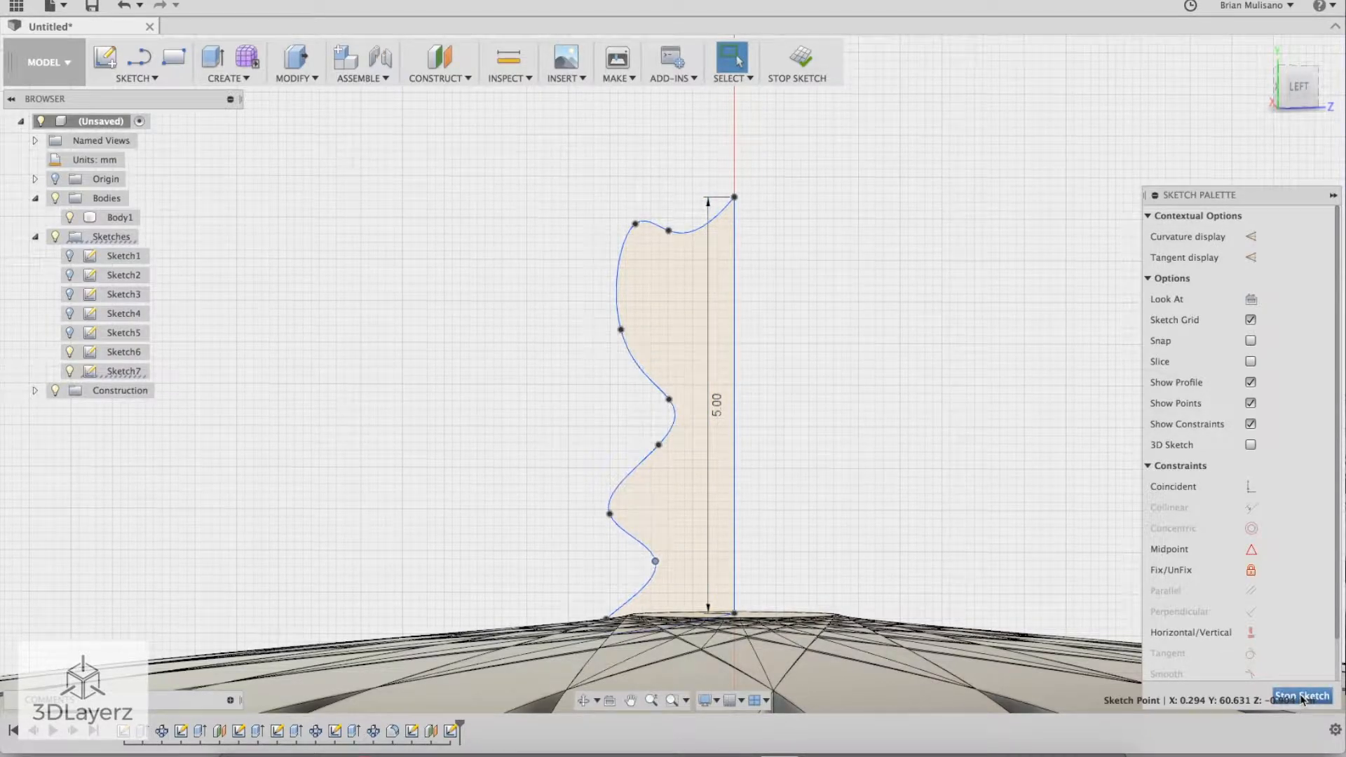
Step: Revolve the closed spline profile 360 degrees about its vertical line, joining the finial to the cage body
left_click(618, 292)
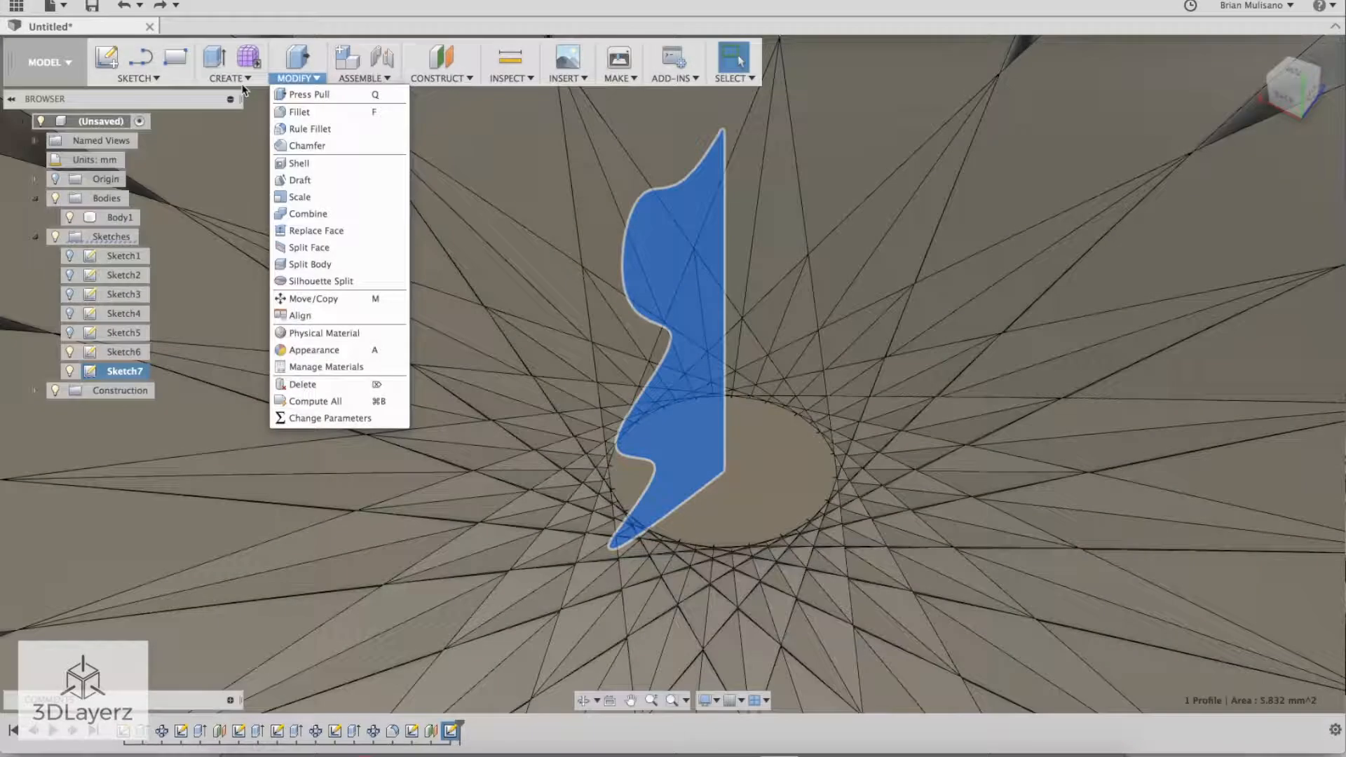
left_click(235, 78)
left_click(234, 129)
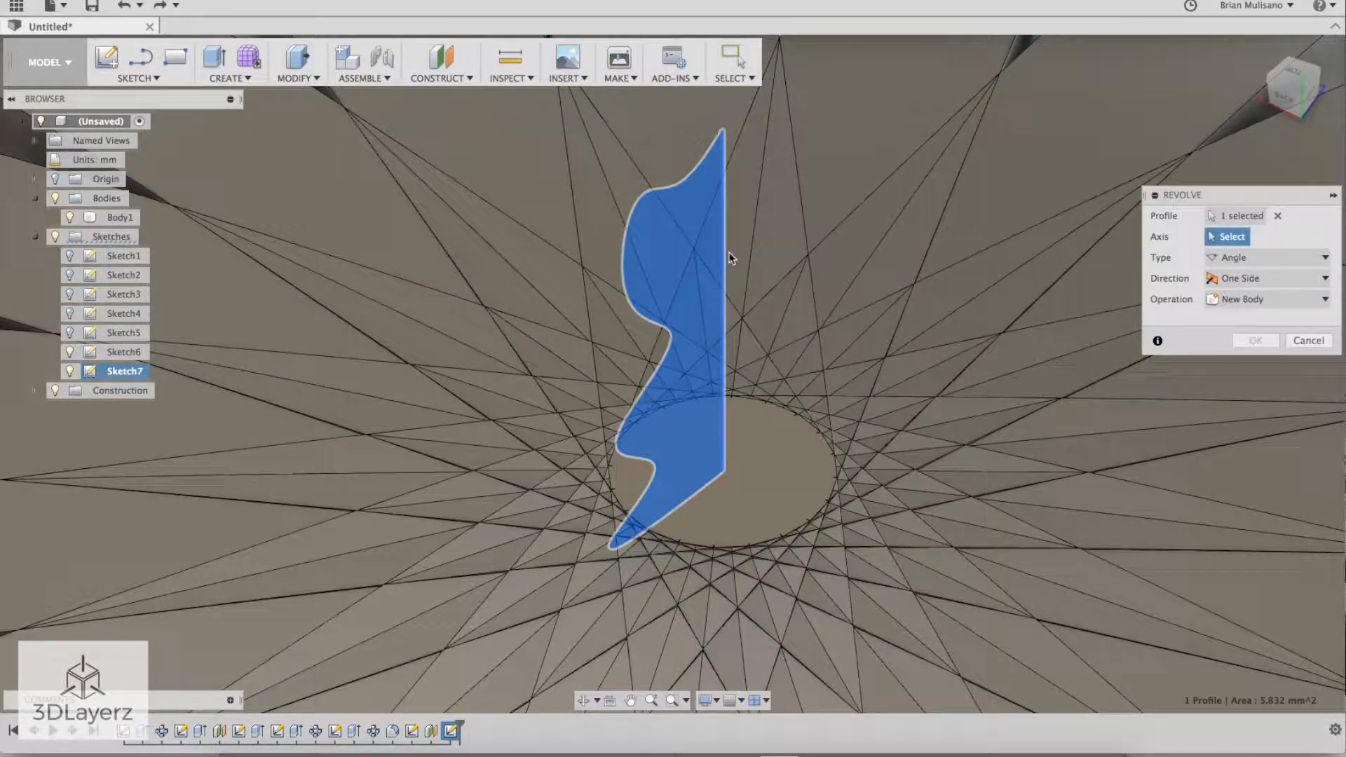
left_click(724, 364)
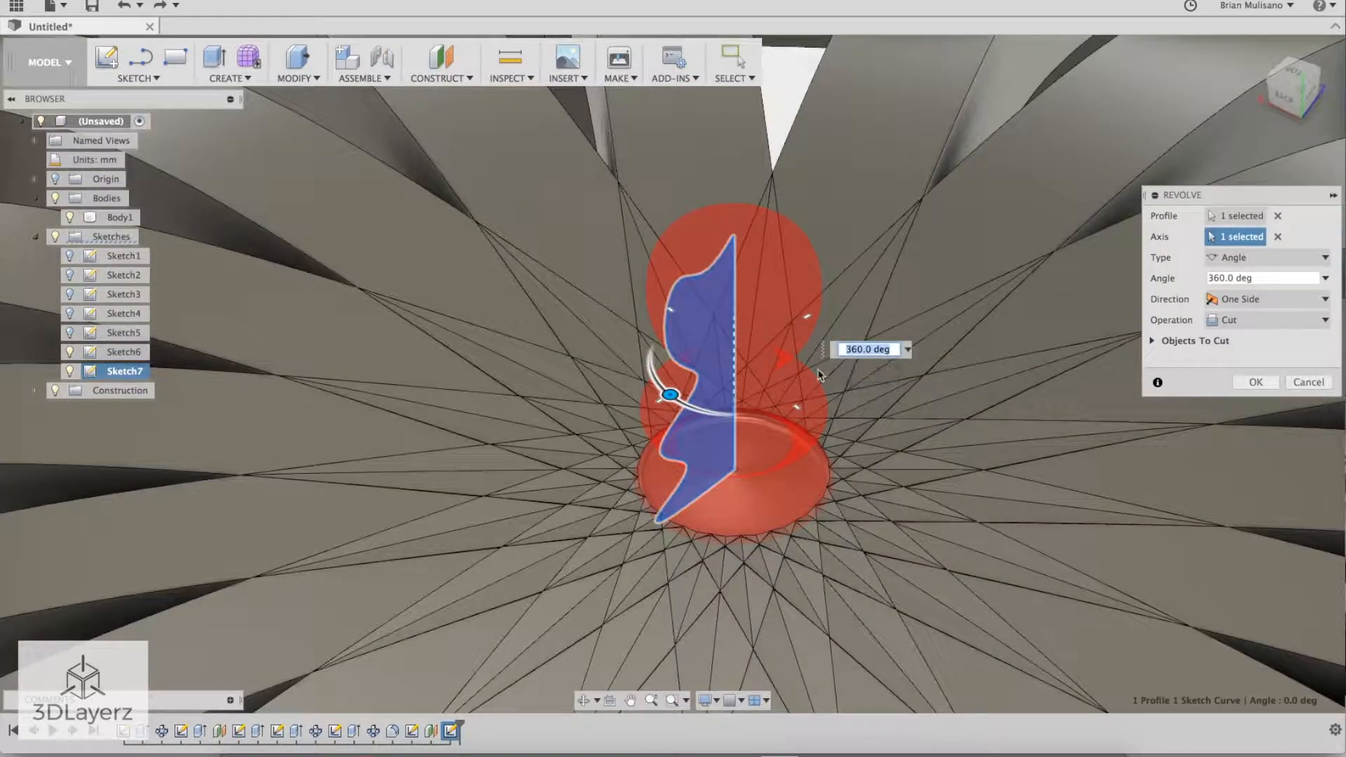
scroll(819, 373, "up", 2)
scroll(1018, 530, "up", 1)
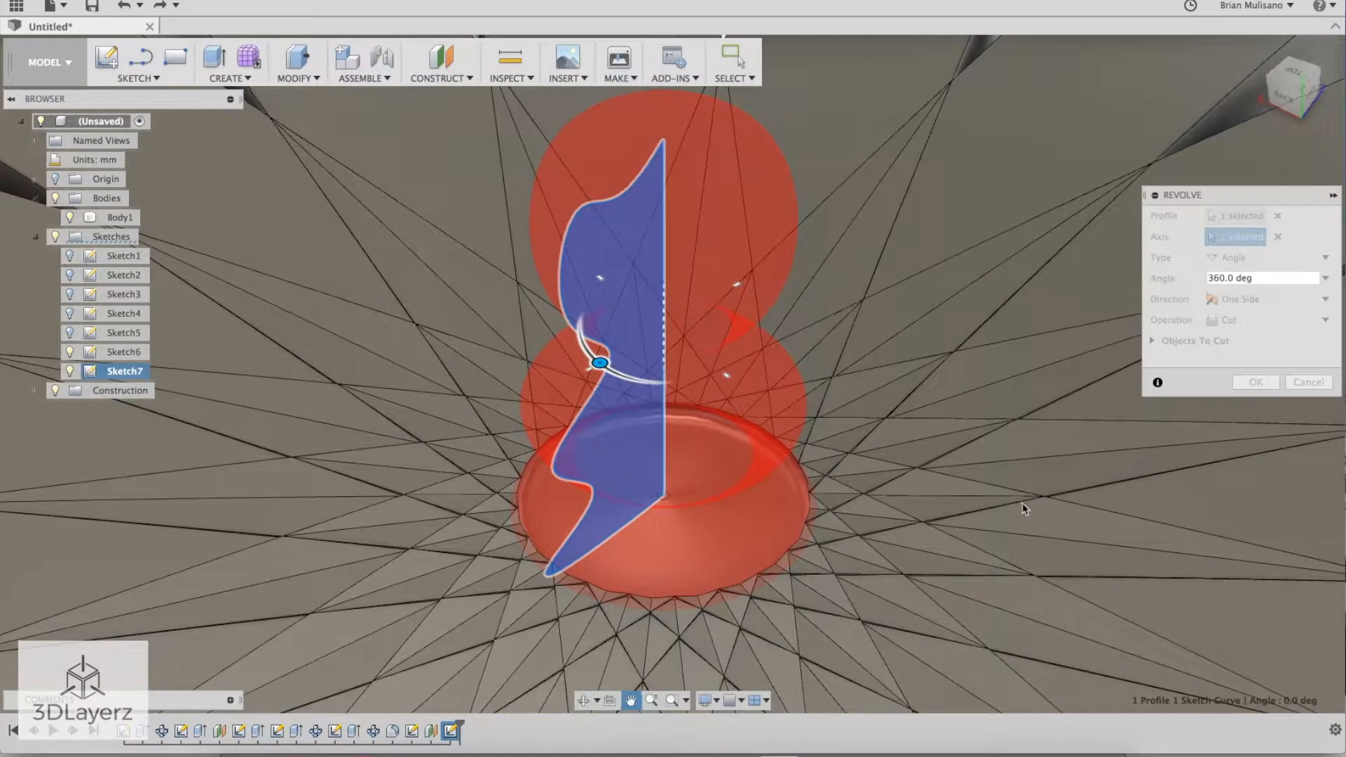
left_click(1250, 321)
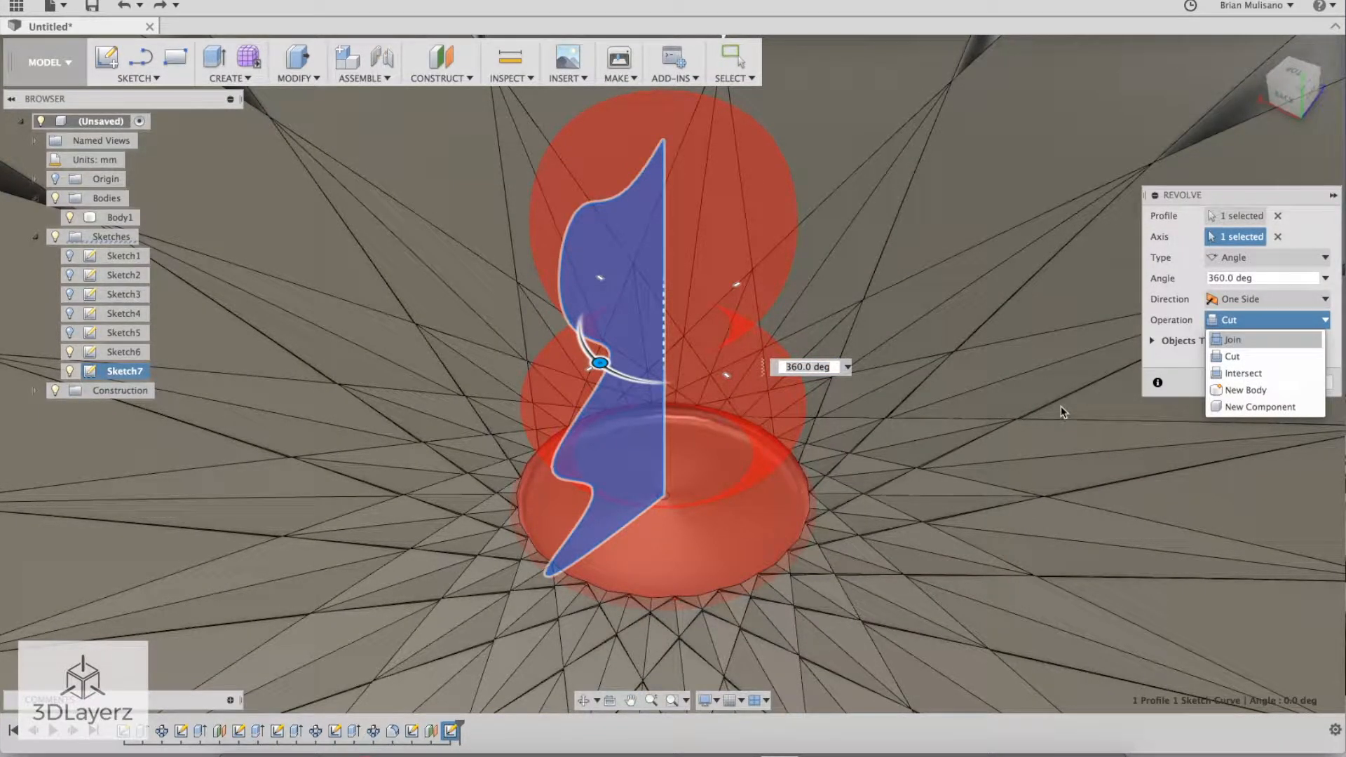
key("Return")
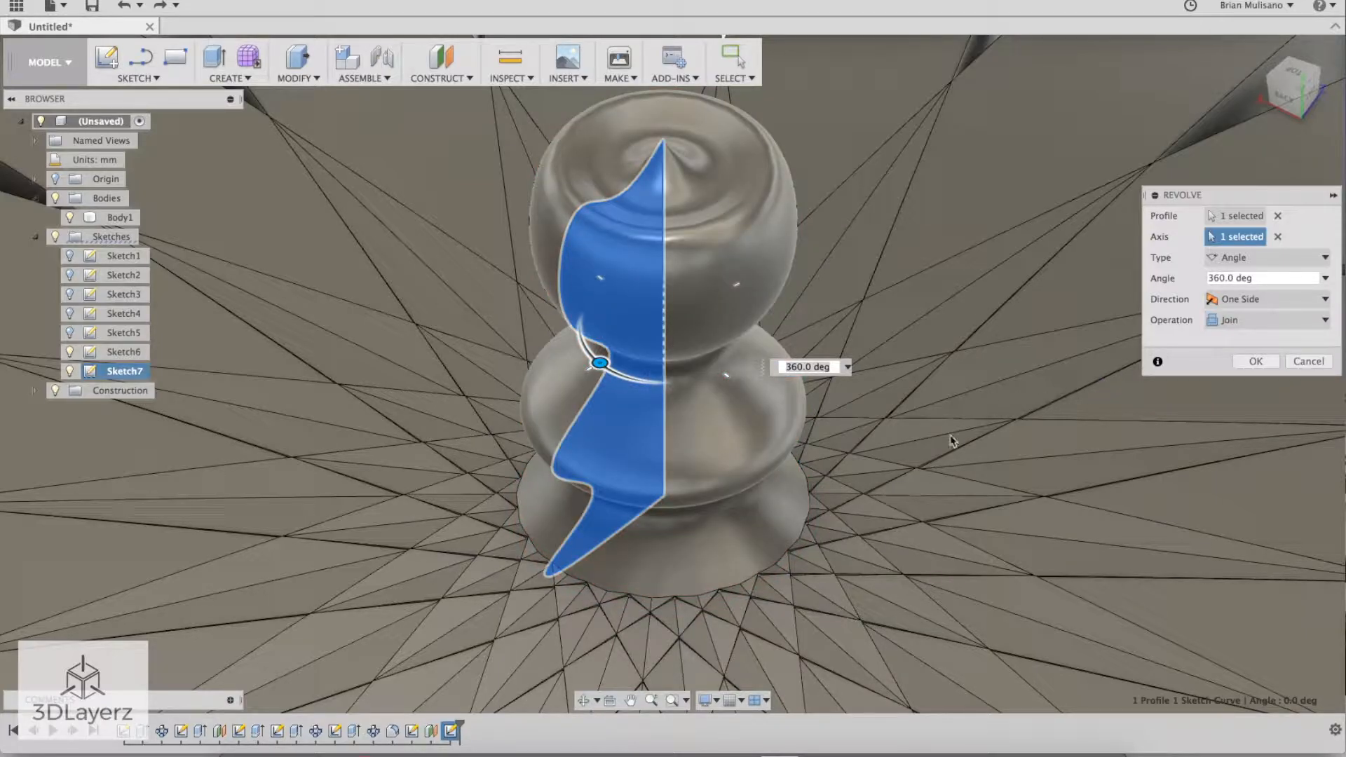
scroll(958, 460, "up", 5)
scroll(904, 420, "down", 5)
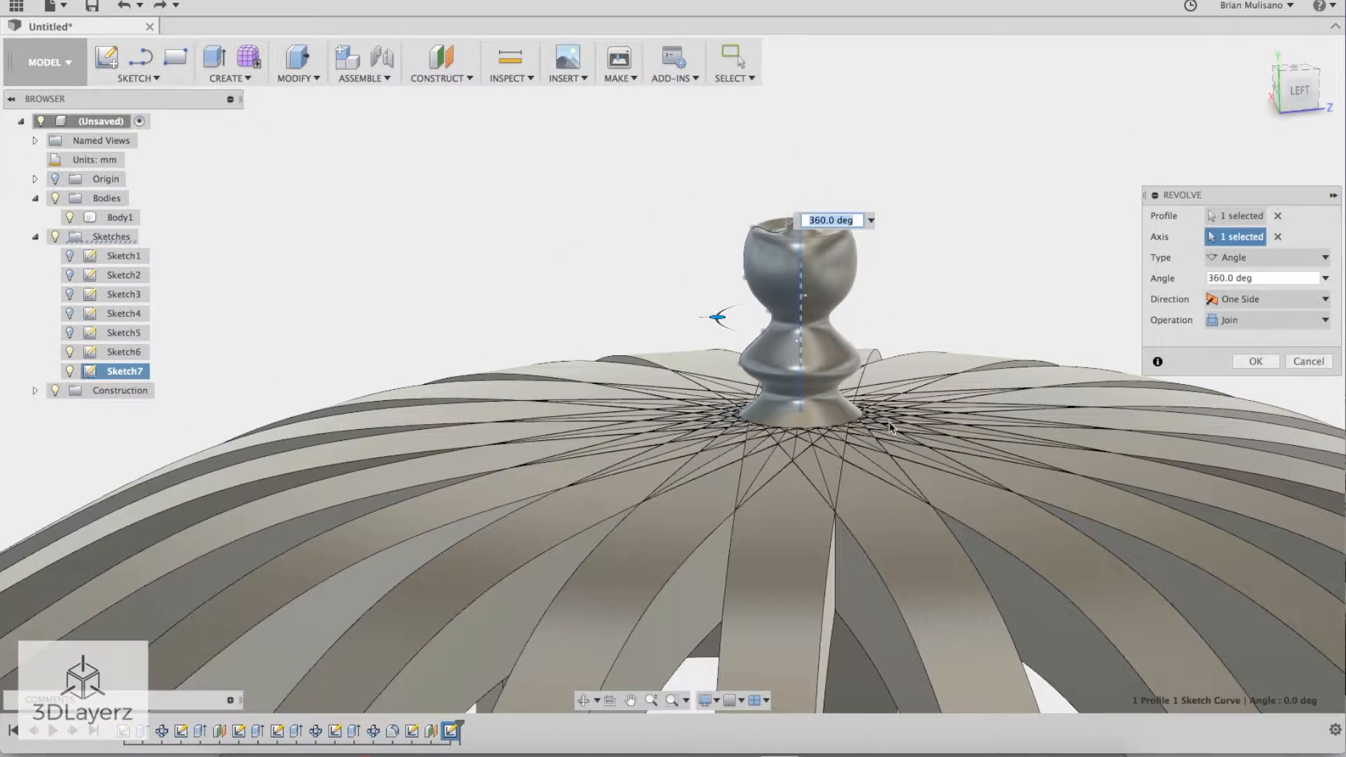
middle_click_drag(901, 438, 636, 372, "shift")
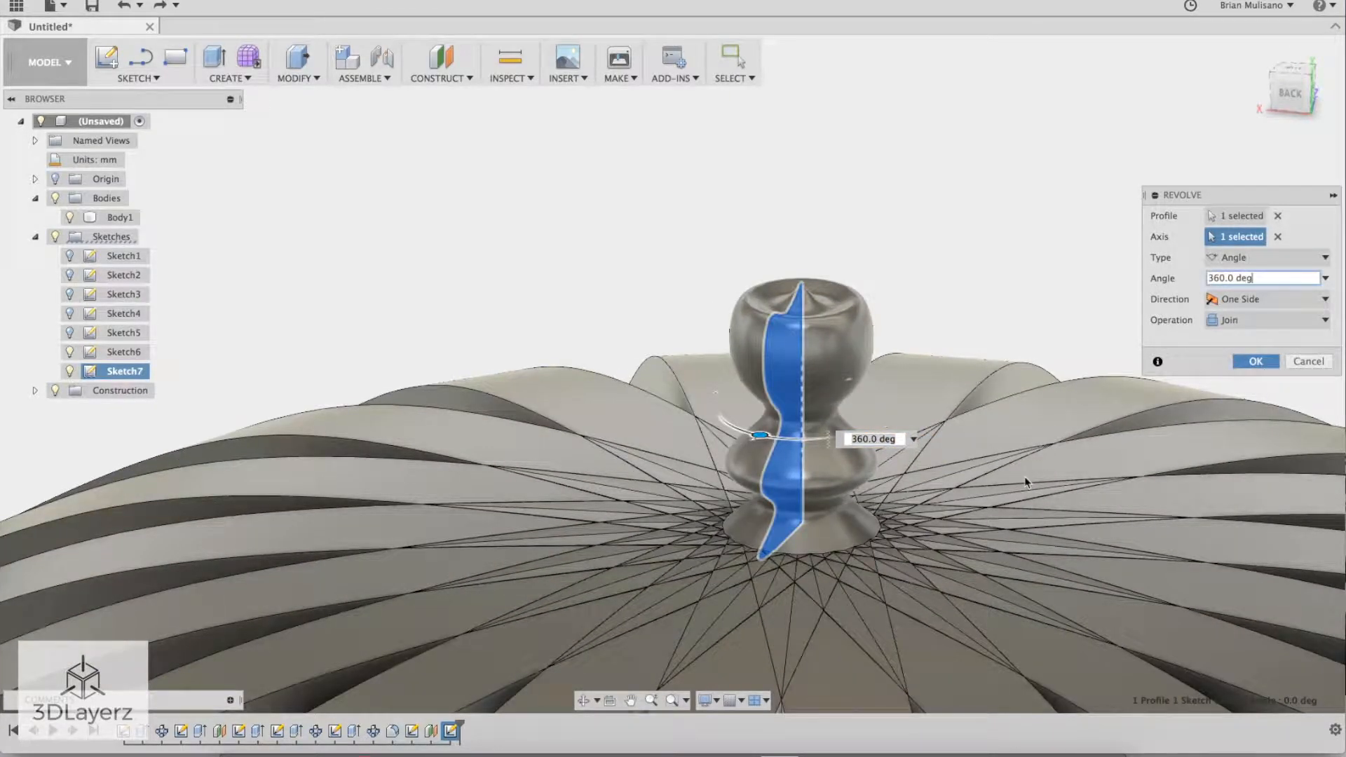
key("Return")
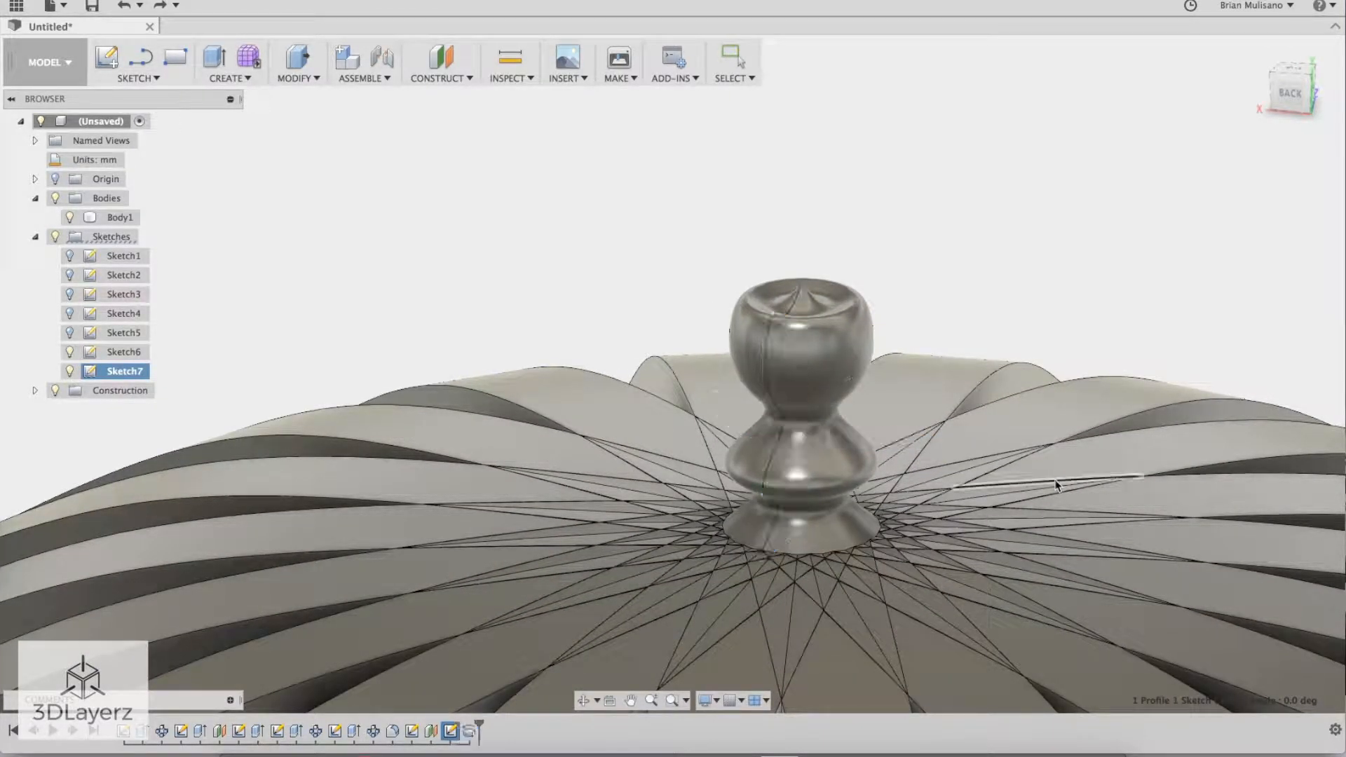
Step: Examine the complete cage with the revolved finial on top of the dome
scroll(984, 504, "down", 8)
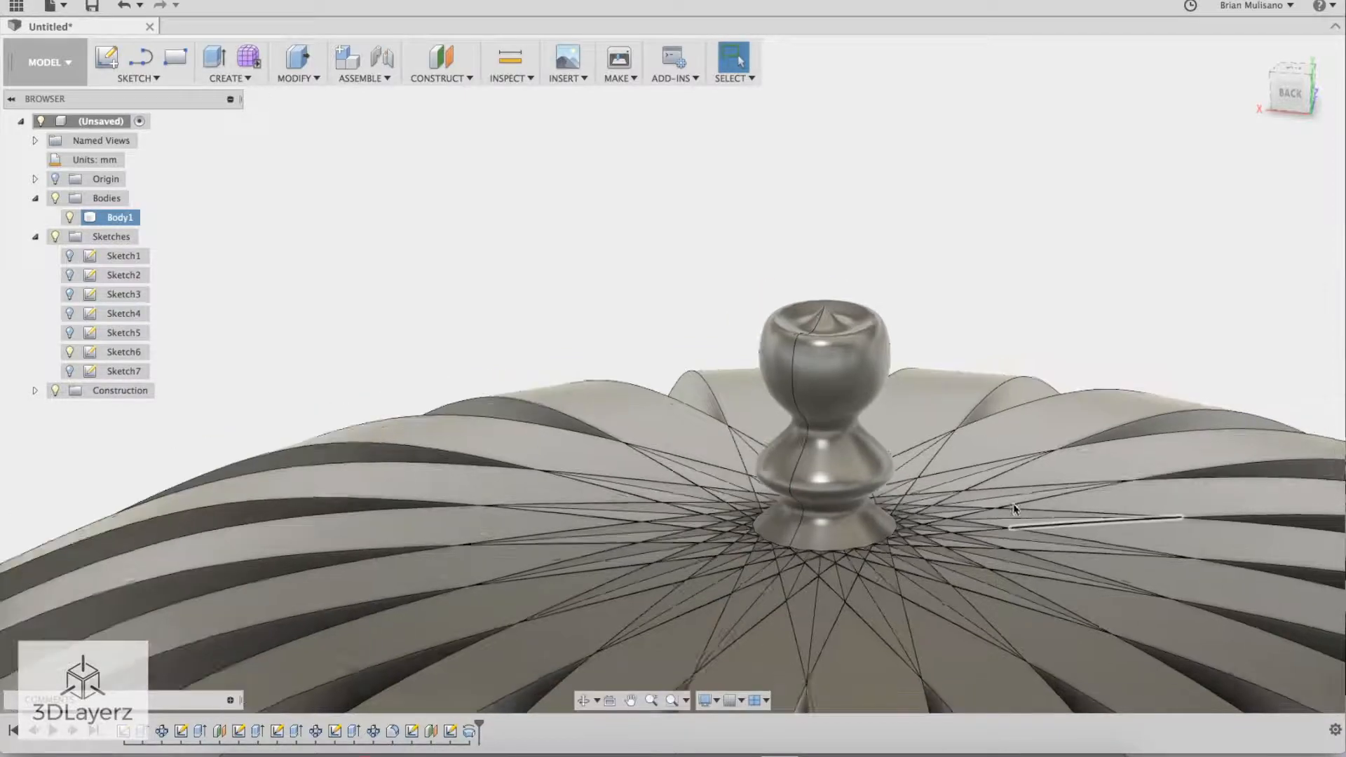
middle_click_drag(985, 504, 878, 368, "shift")
scroll(826, 284, "down", 6)
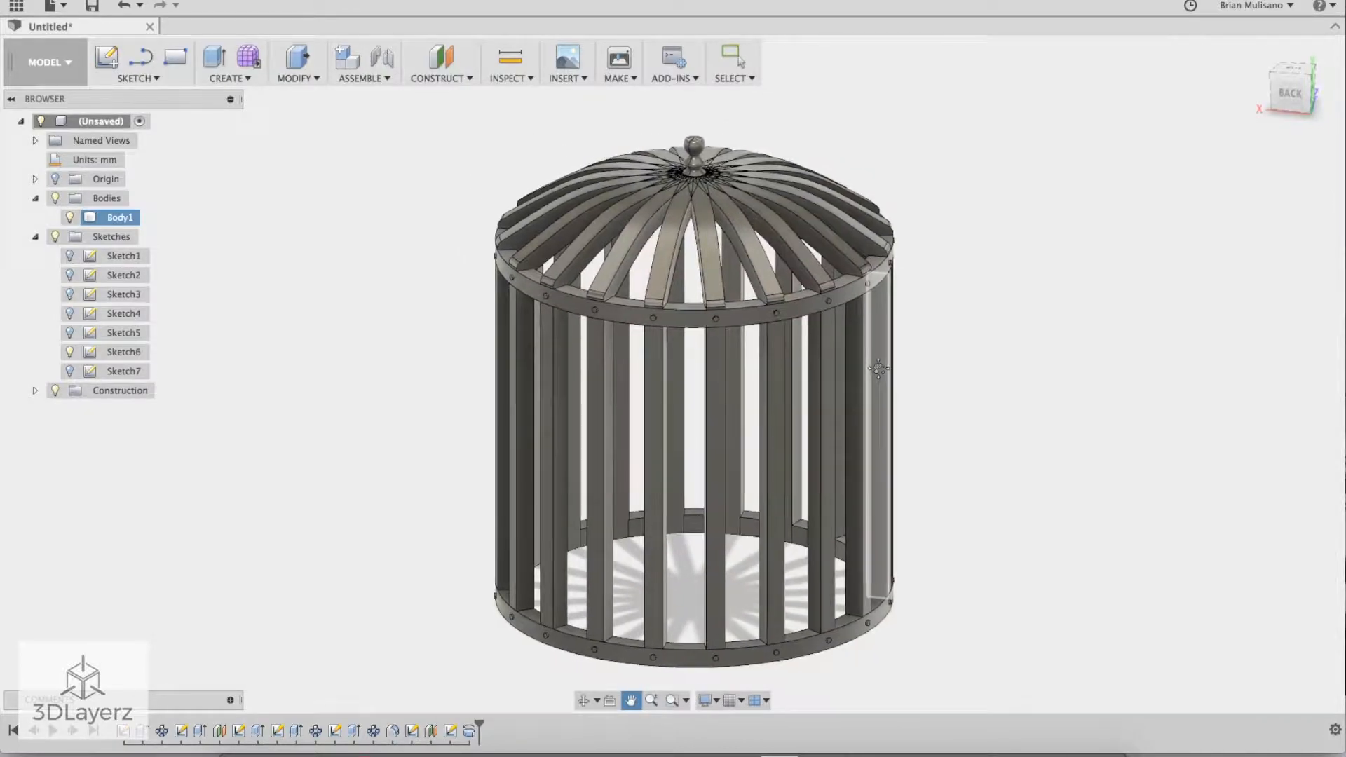
key("Escape")
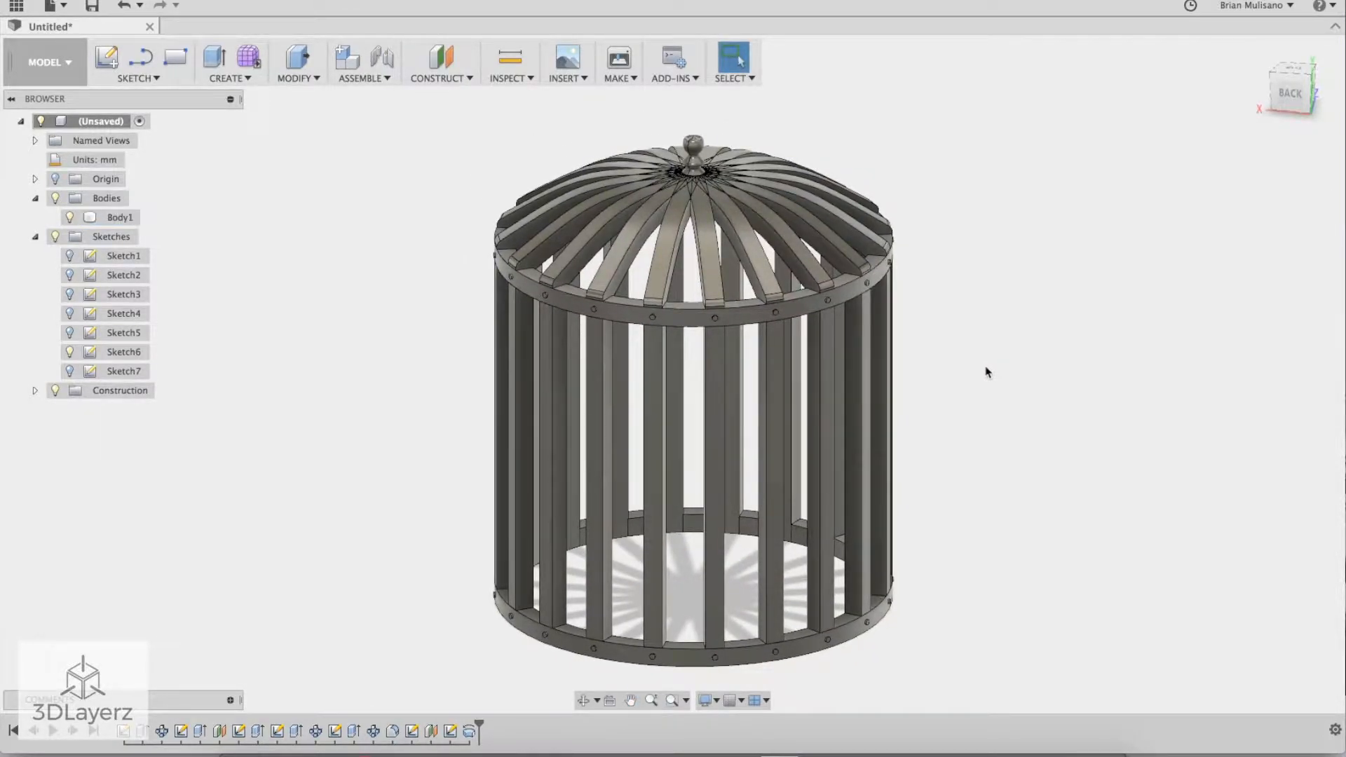
scroll(986, 371, "up", 2)
scroll(986, 372, "down", 1)
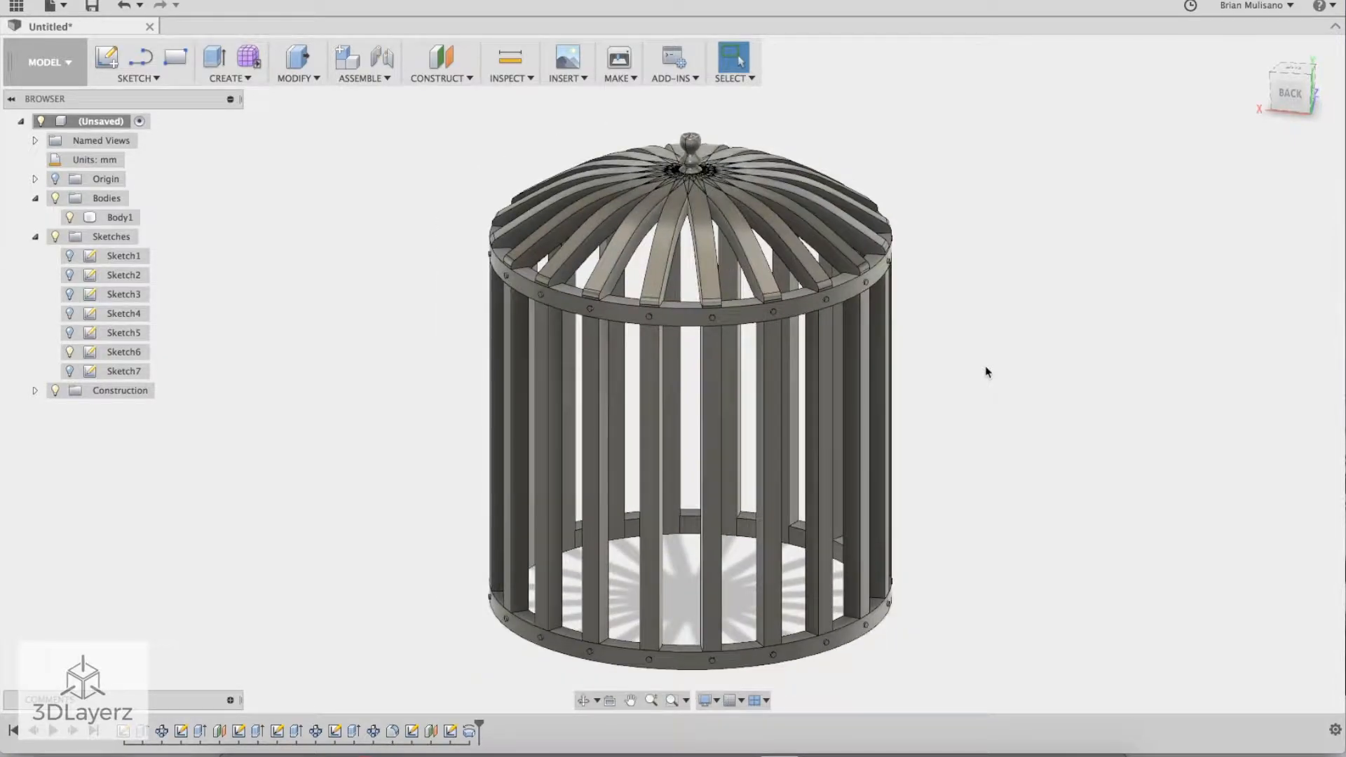
middle_click_drag(1076, 444, 1052, 438)
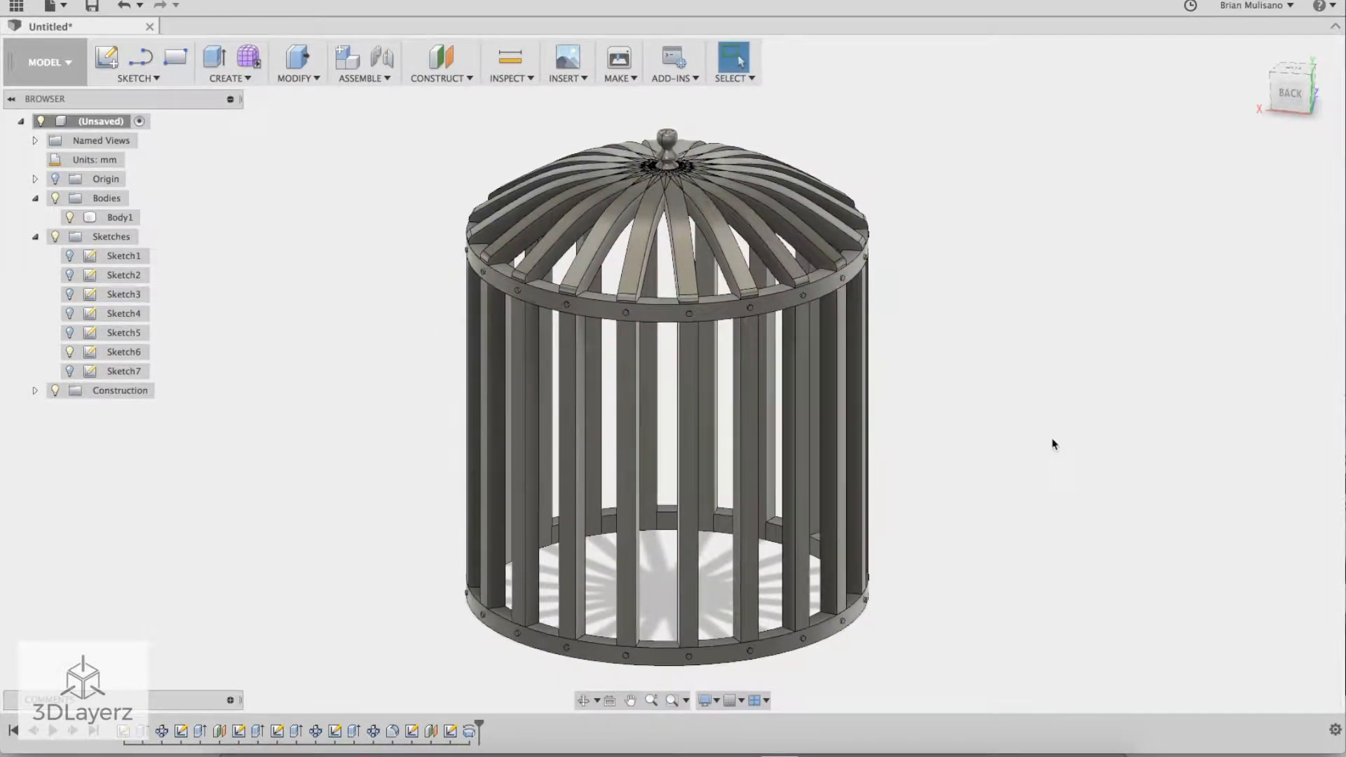